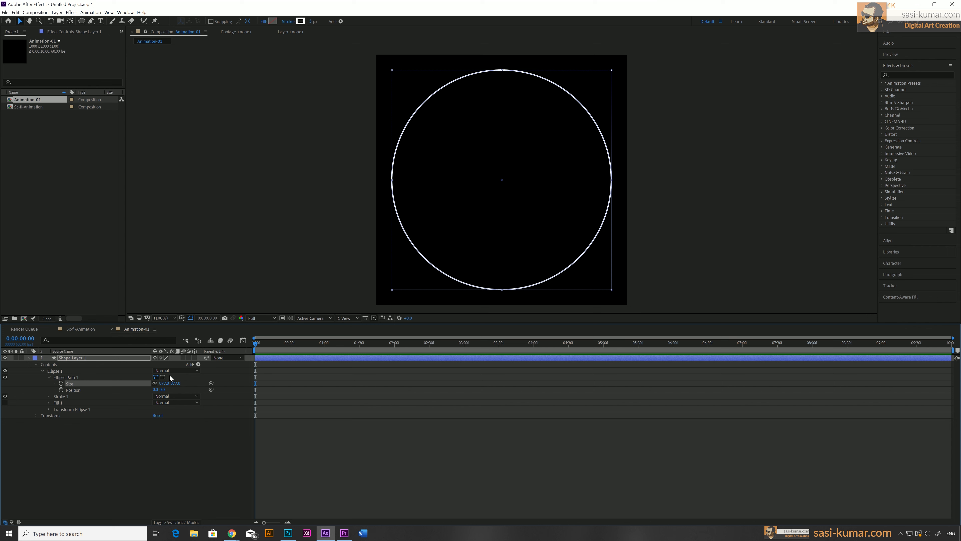
Add a Trim Paths operator to the circle shape layer's contents and expand its properties
left_click(198, 364)
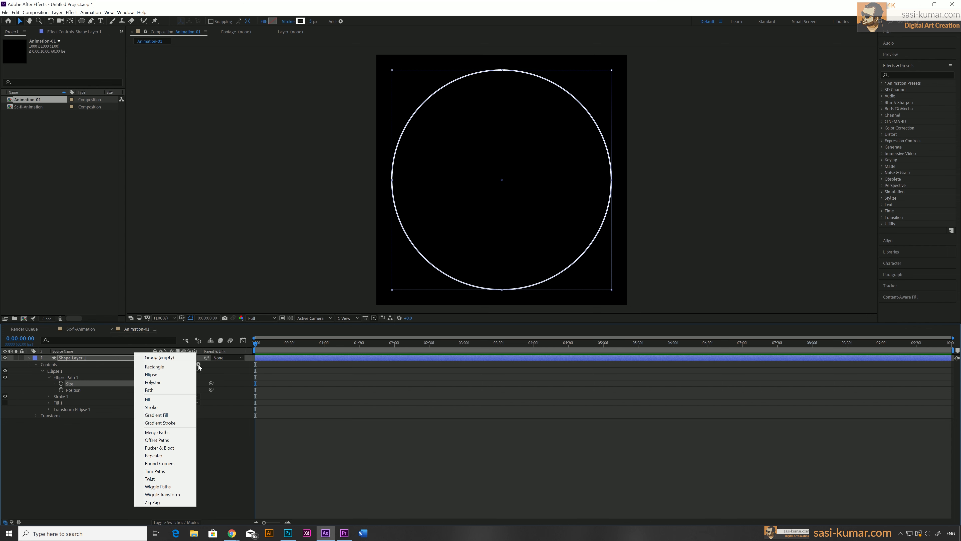
left_click(176, 471)
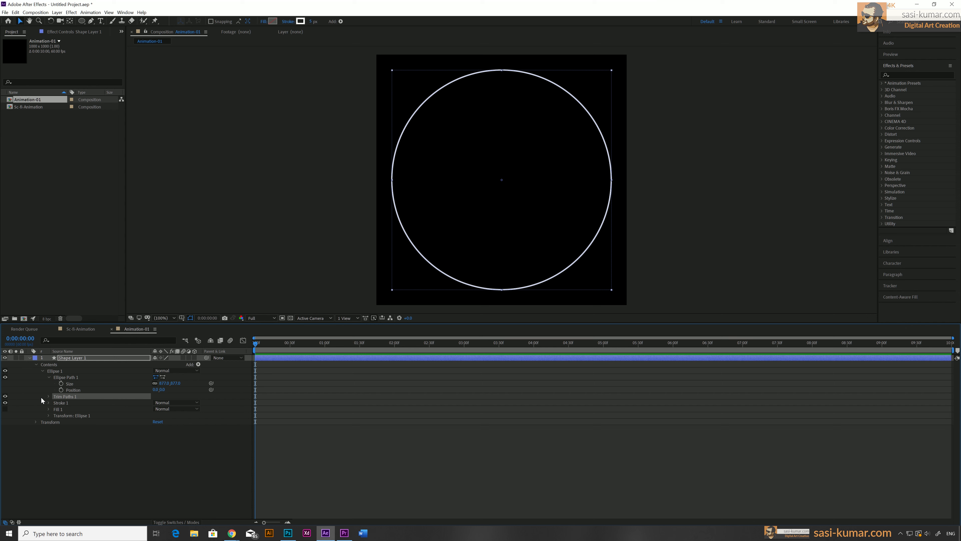
left_click(48, 396)
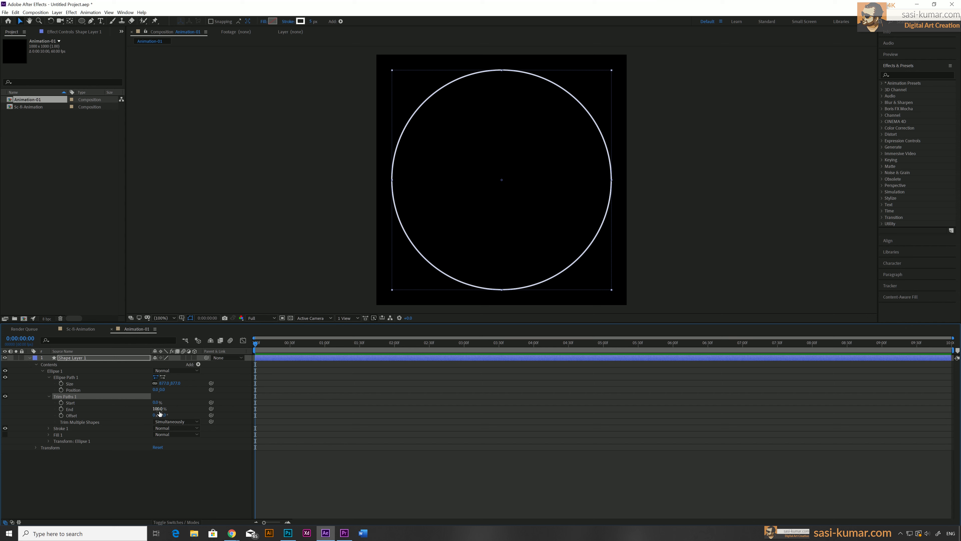
Set the Trim Paths End to 0% and set a keyframe for it at the start of the timeline
left_click_drag(159, 412, 122, 412)
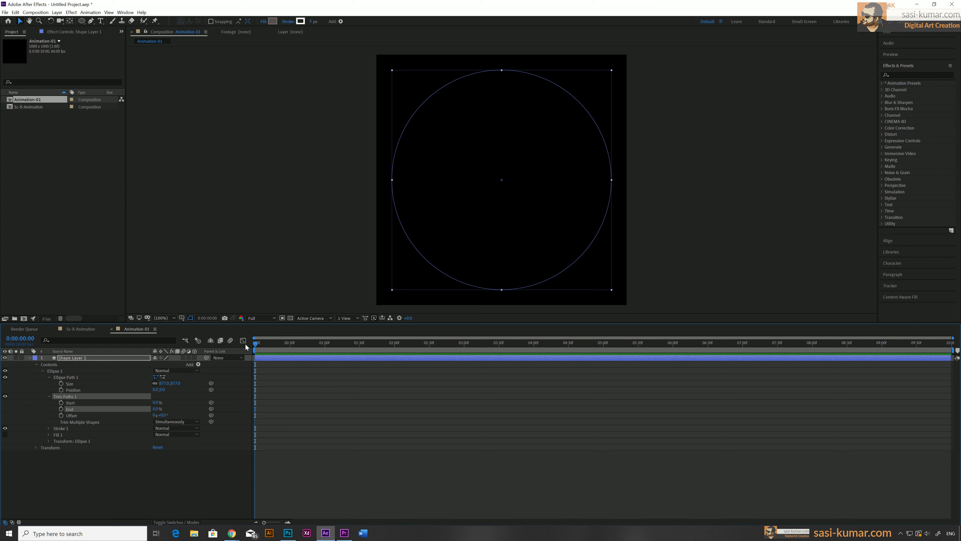
left_click(61, 408)
At 3 seconds, set the Trim Paths End to 100% to keyframe the circle drawing on
left_click_drag(259, 344, 463, 349)
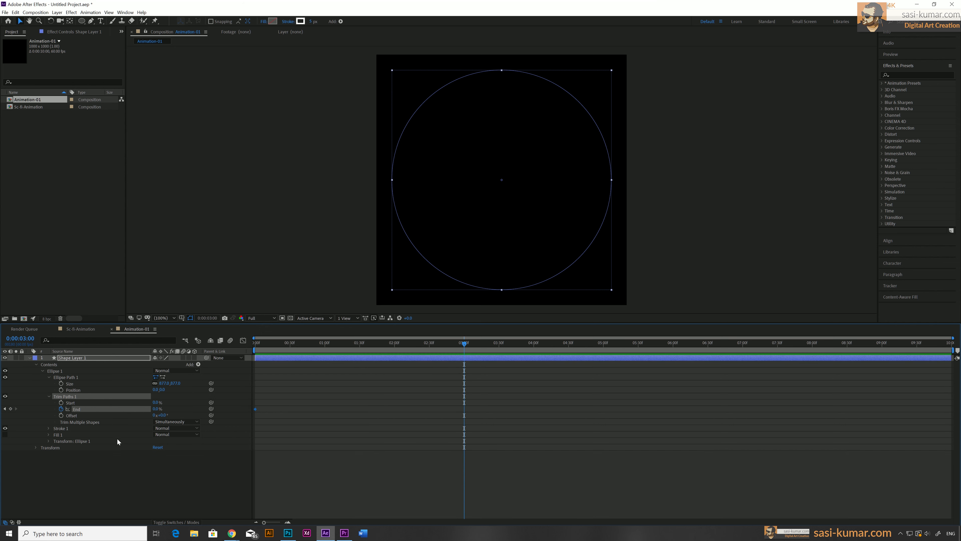
left_click(156, 409)
key("Return")
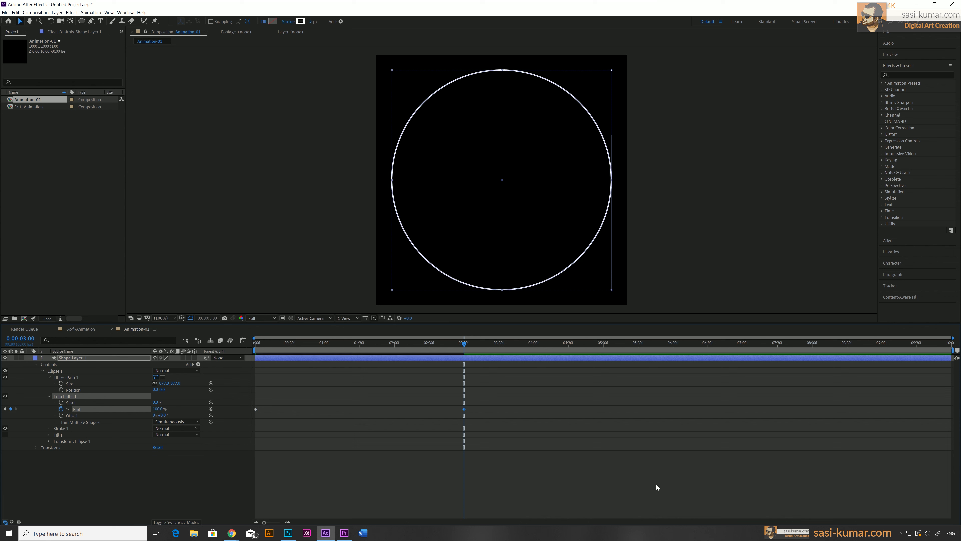
Preview the draw-on animation, then select both End keyframes and apply Easy Ease
key("Home")
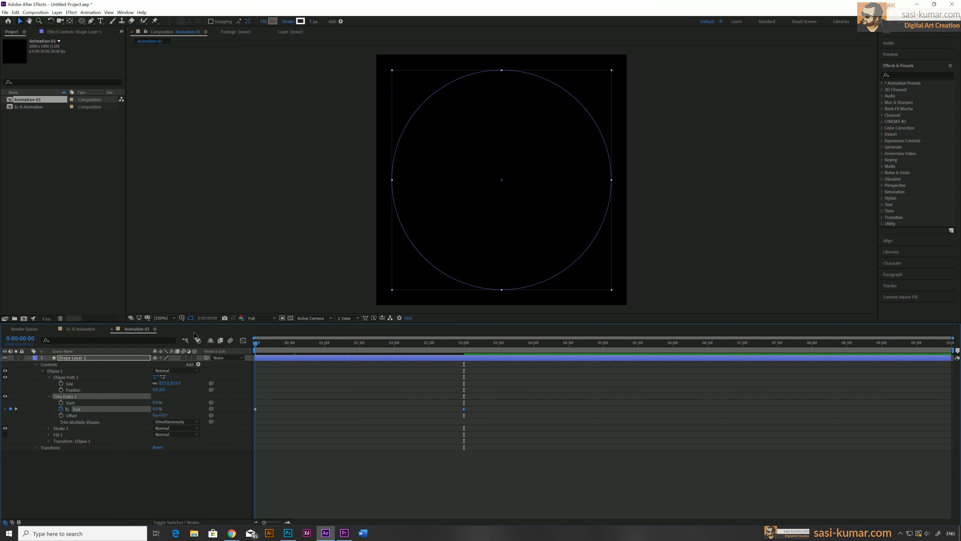
key("space")
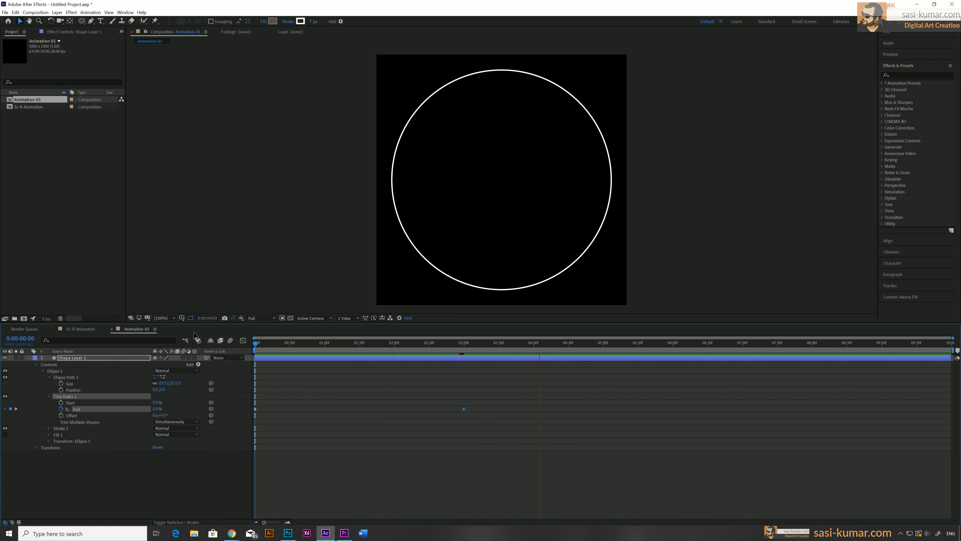
left_click(464, 344)
mouse_move(462, 345)
left_mouse_down()
mouse_move(247, 351)
mouse_move(463, 349)
left_mouse_up()
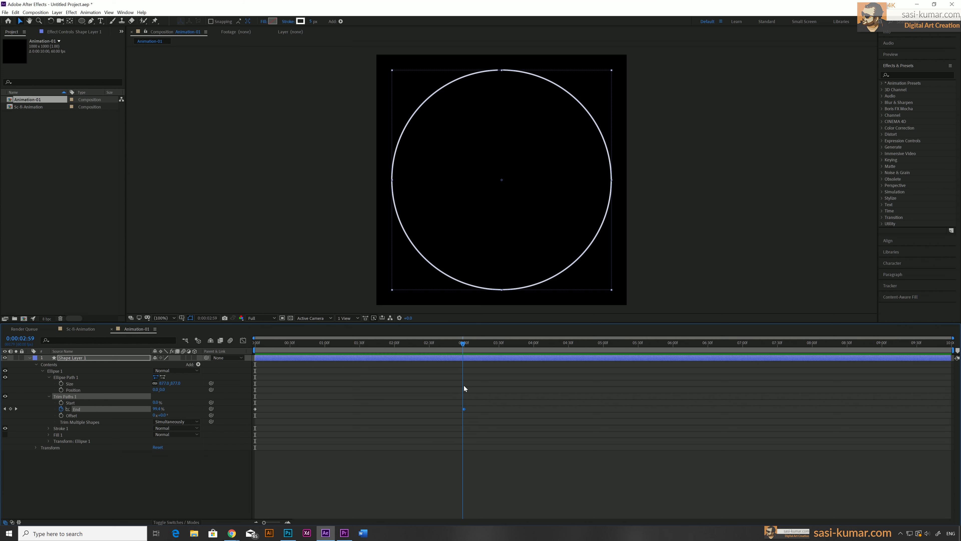
left_click_drag(490, 400, 244, 427)
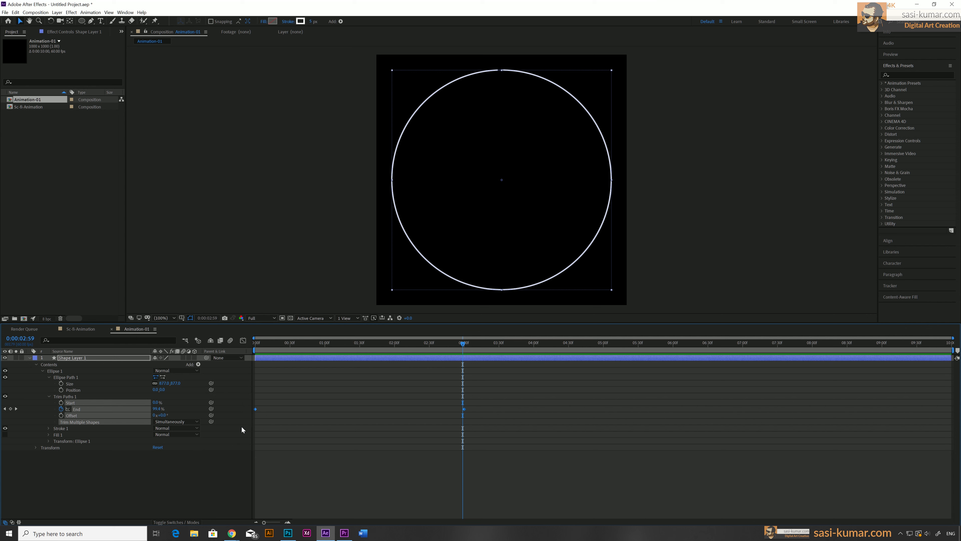
key("F9")
In the Graph Editor, drag the End keyframes' influence handles so the speed curve peaks sharply at the start and tails off slowly
left_click(243, 341)
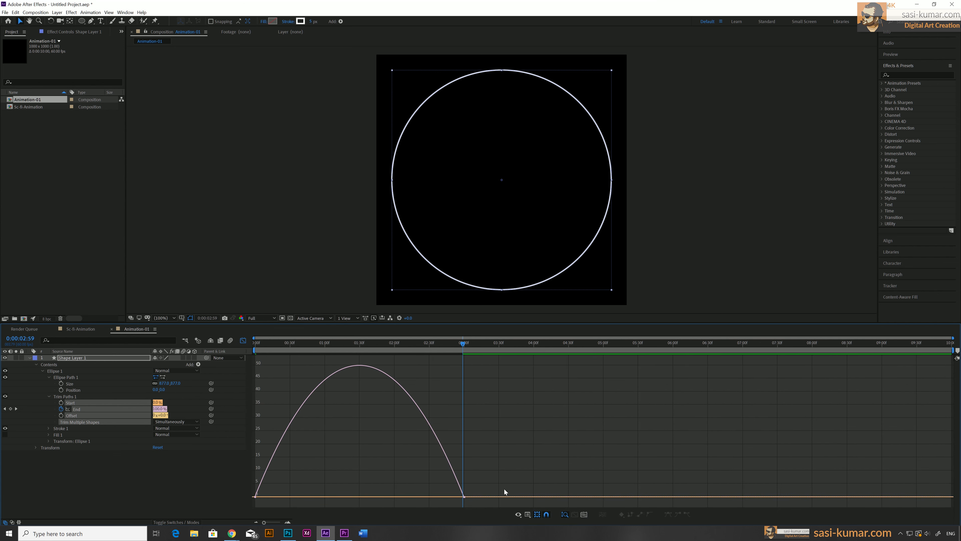
left_click_drag(496, 473, 452, 508)
left_click_drag(429, 497, 338, 498)
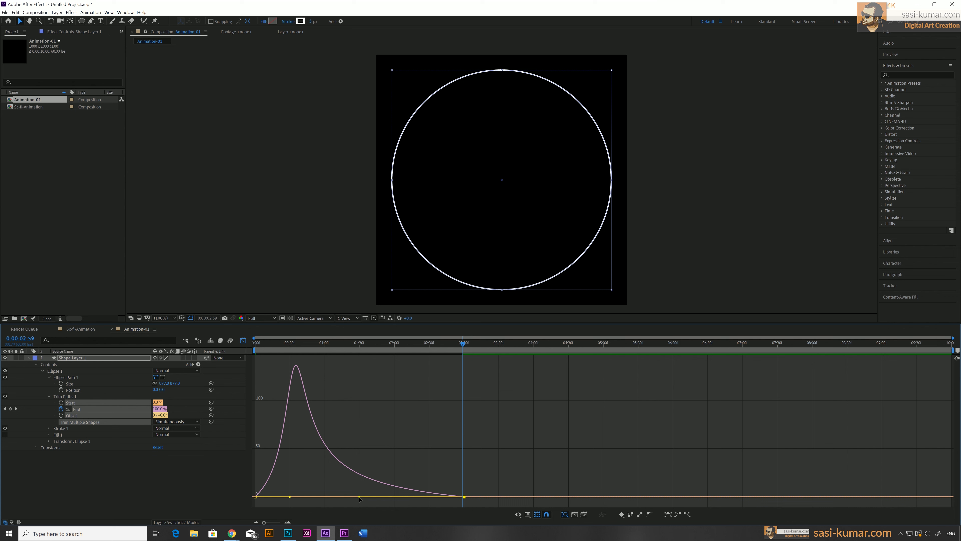
left_click_drag(312, 484, 245, 502)
left_click_drag(288, 499, 272, 496)
Preview the animation and pull the first keyframe's handle even closer for a faster start
left_click_drag(279, 344, 215, 346)
key("space")
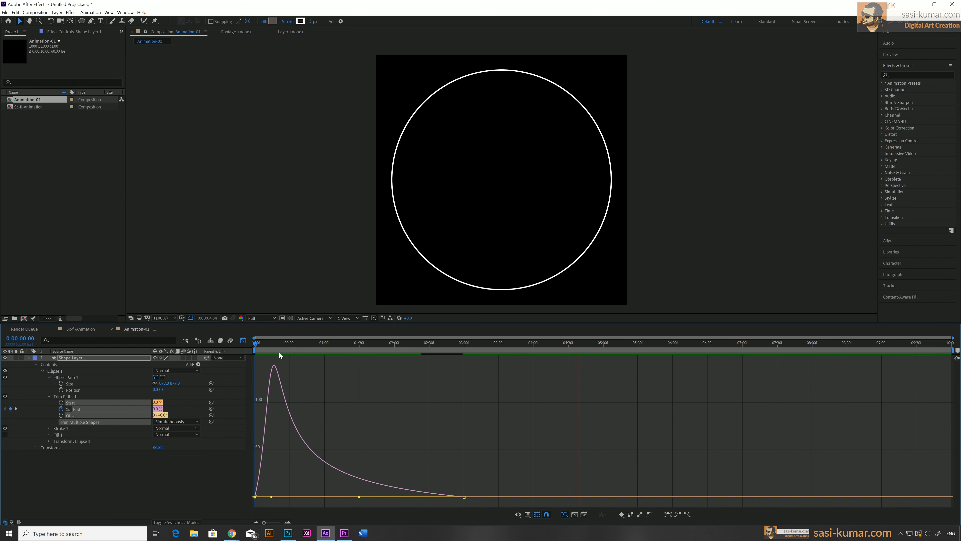
key("space")
left_click_drag(271, 496, 264, 499)
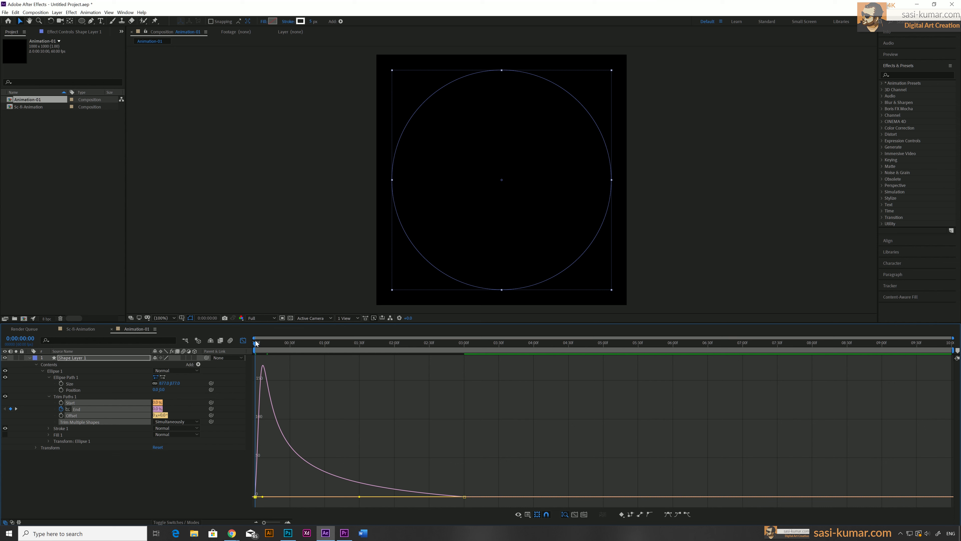
Preview the animation again and switch back from the Graph Editor to the layer timeline
key("space")
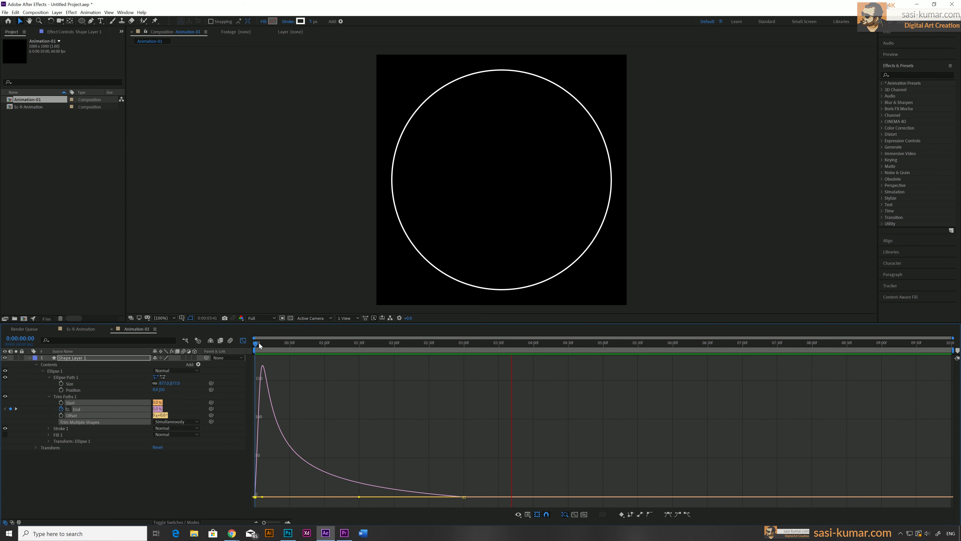
key("space")
left_click(243, 340)
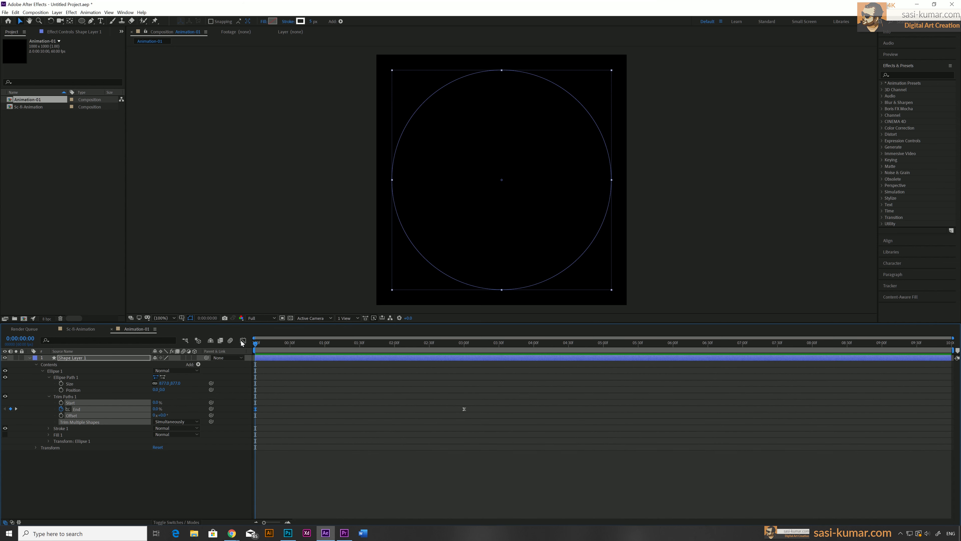
Duplicate the circle shape layer and expand the new copy's contents
mouse_move(317, 342)
left_mouse_down()
mouse_move(228, 343)
mouse_move(478, 346)
mouse_move(226, 351)
mouse_move(353, 344)
left_mouse_up()
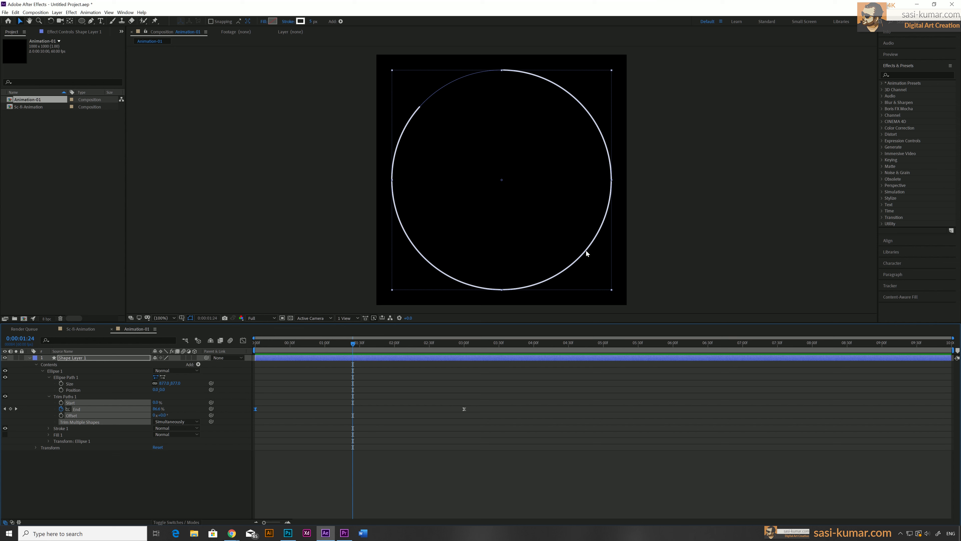
left_click(321, 358)
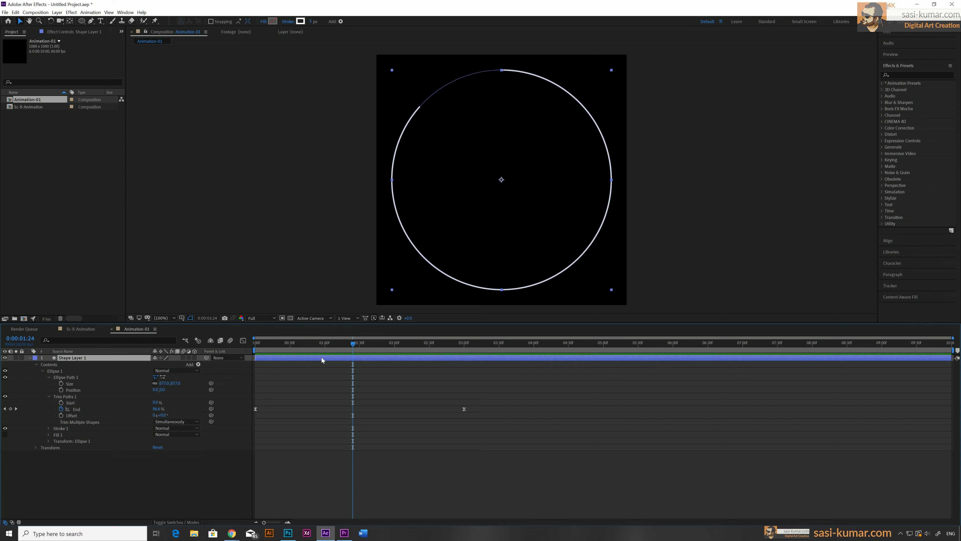
key("ctrl+d")
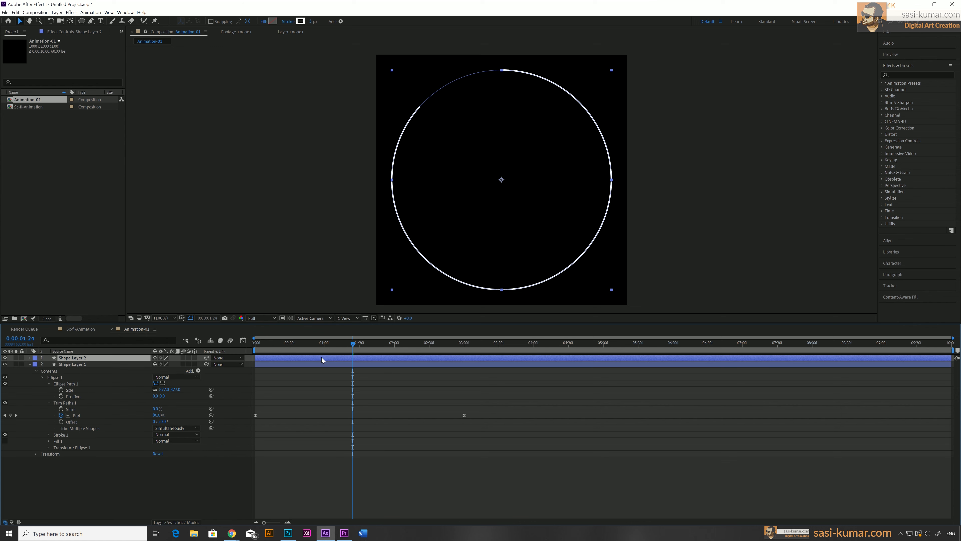
left_click(31, 359)
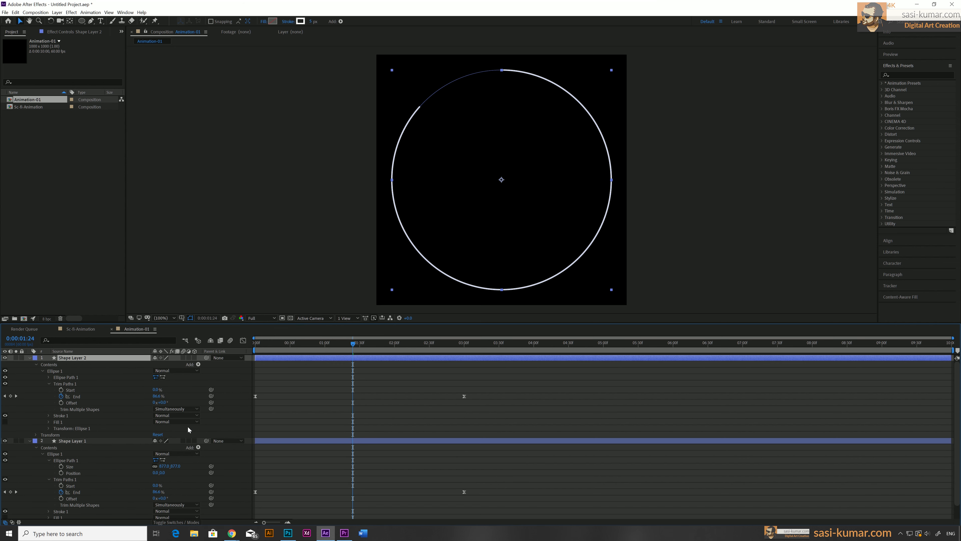
Shrink the duplicate's ellipse size slightly so it sits inside the original ring
left_click_drag(257, 343, 386, 342)
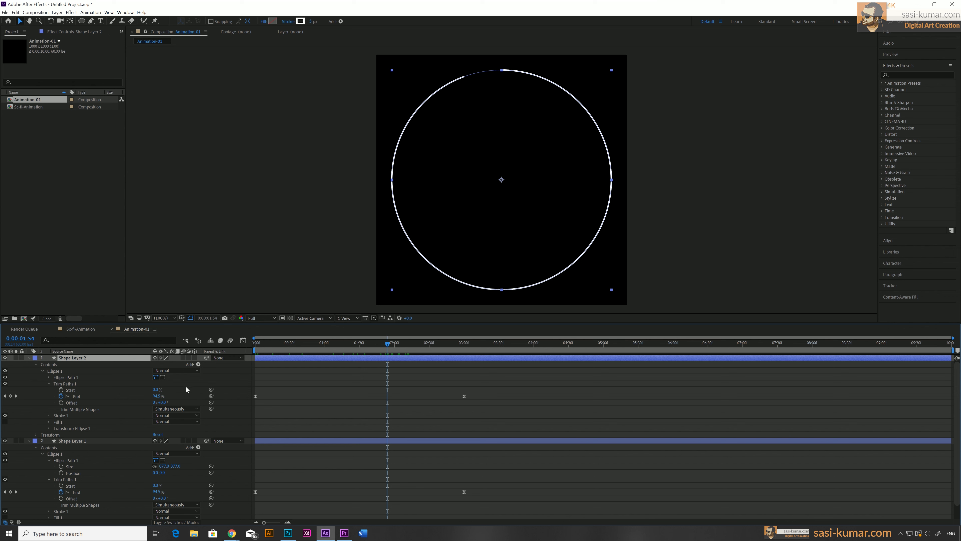
left_click(49, 377)
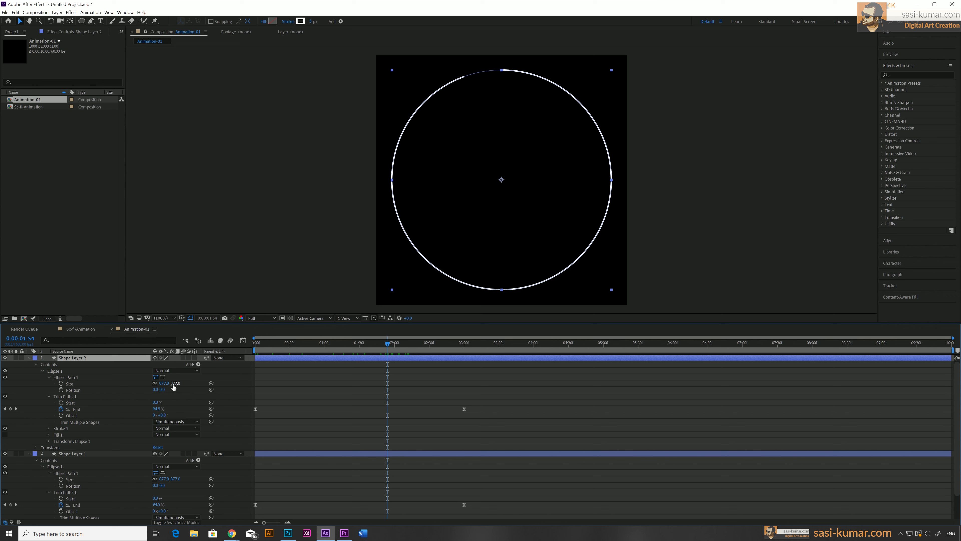
left_click_drag(175, 383, 150, 385)
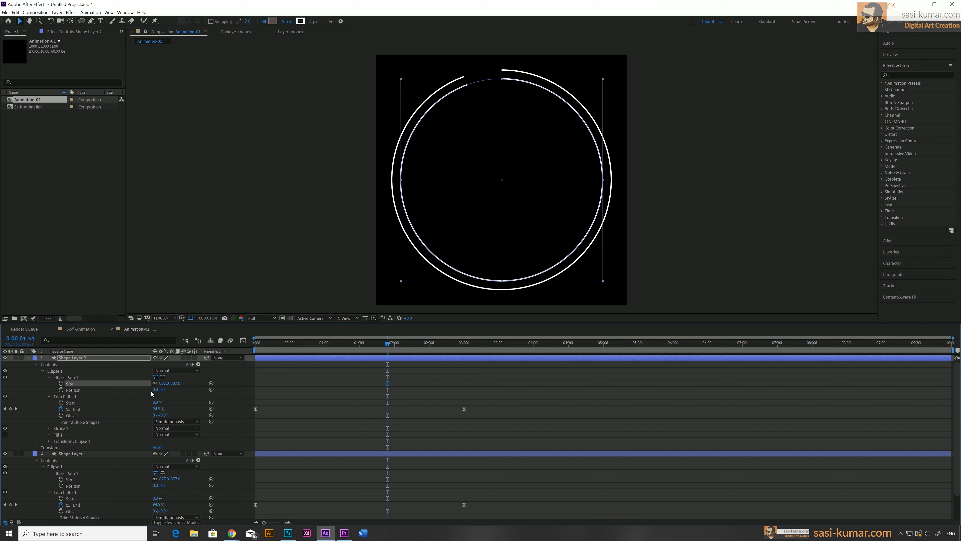
Set the duplicate ring's stroke width to 20
left_click(48, 428)
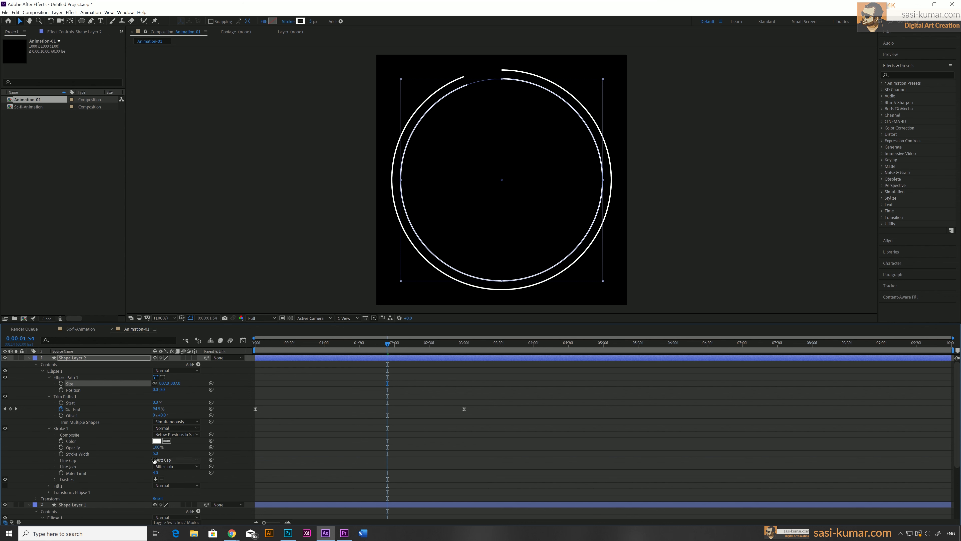
left_click_drag(156, 453, 163, 453)
left_click_drag(165, 453, 160, 452)
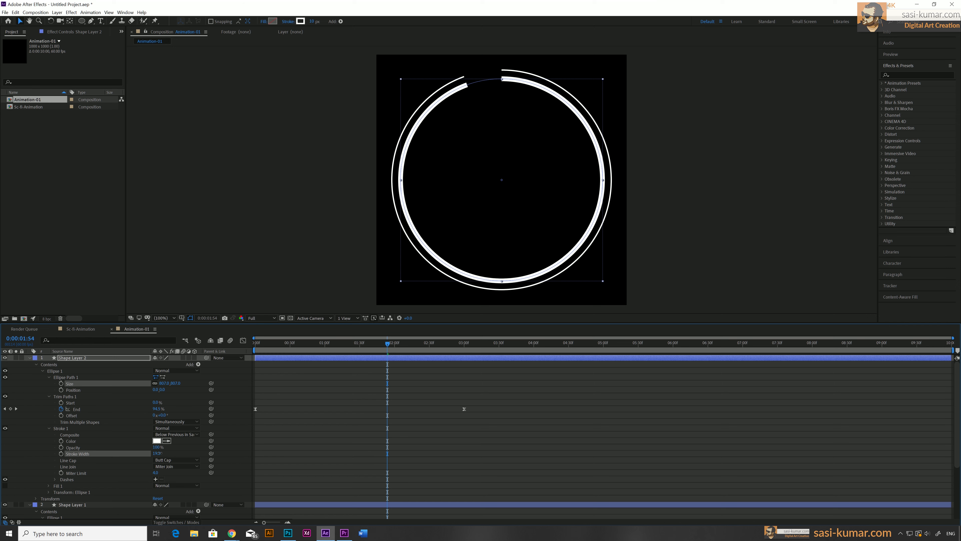
left_click(158, 453)
type("20")
key("Return")
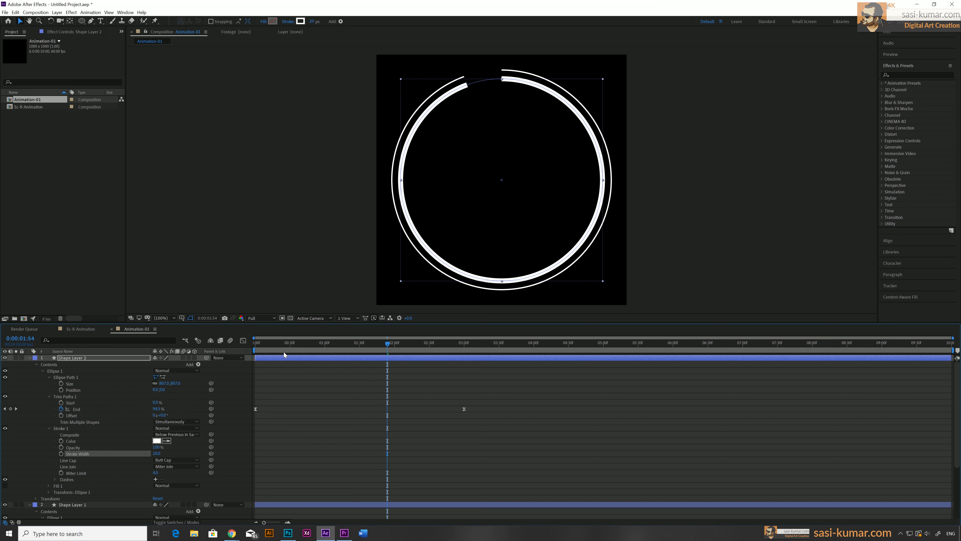
Play back the two animated rings and return the time indicator to 3 seconds
key("Home")
key("space")
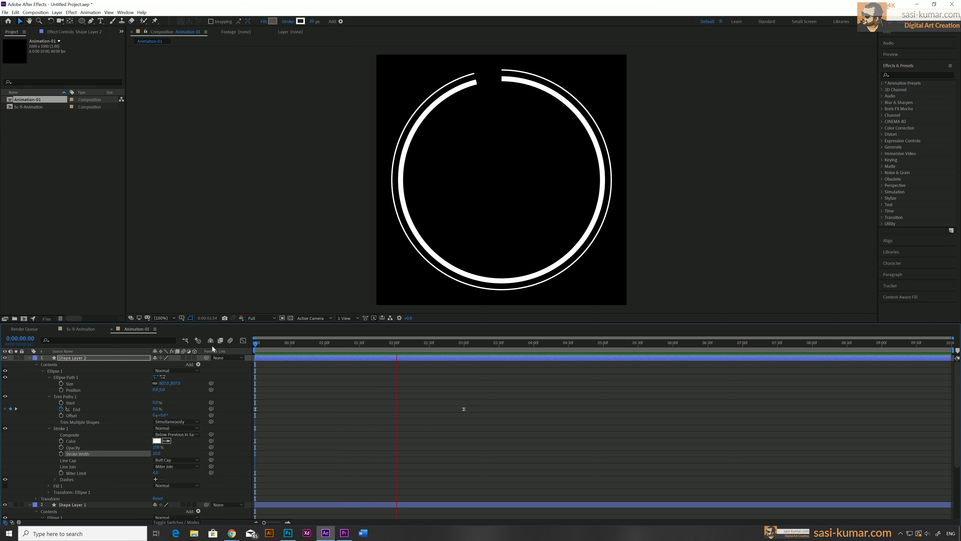
left_click(465, 342)
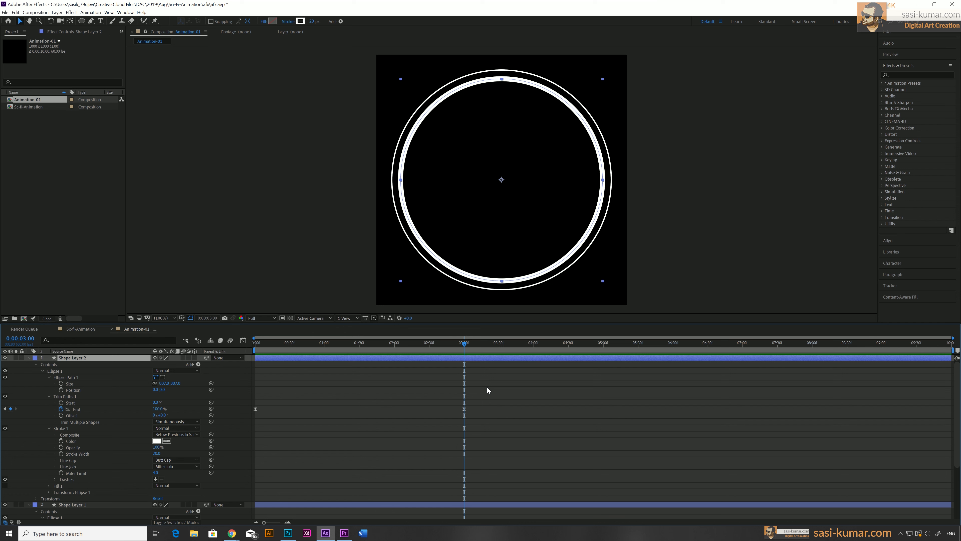
left_click_drag(266, 343, 464, 343)
left_click(530, 389)
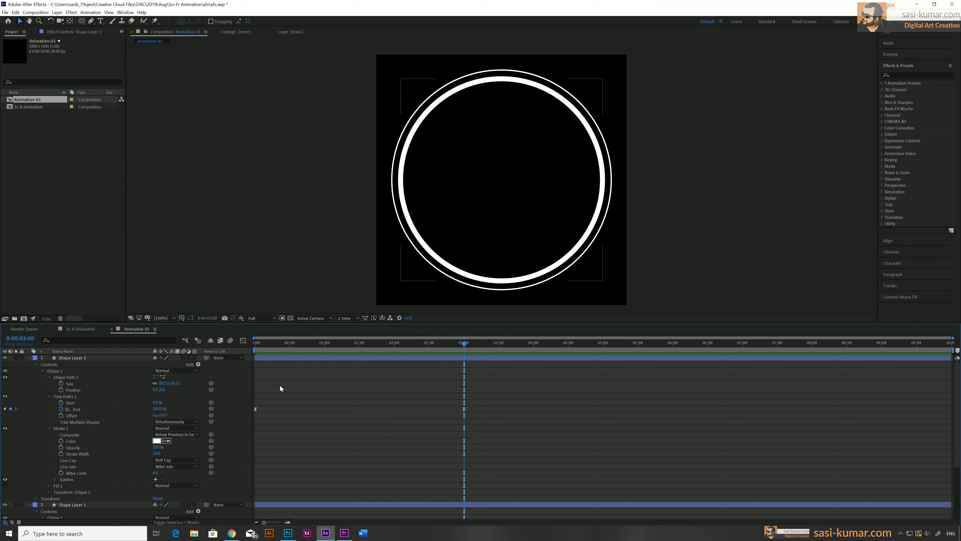
Duplicate the thick ring layer, reveal its modified properties, and shrink the copy's ellipse into a small inner circle
left_click(284, 359)
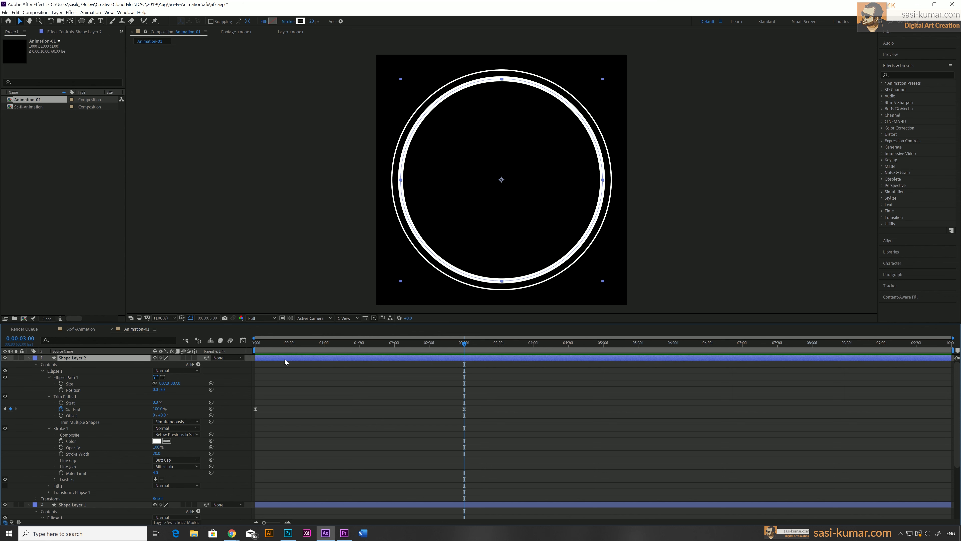
key("ctrl+d")
key("u")
key("u")
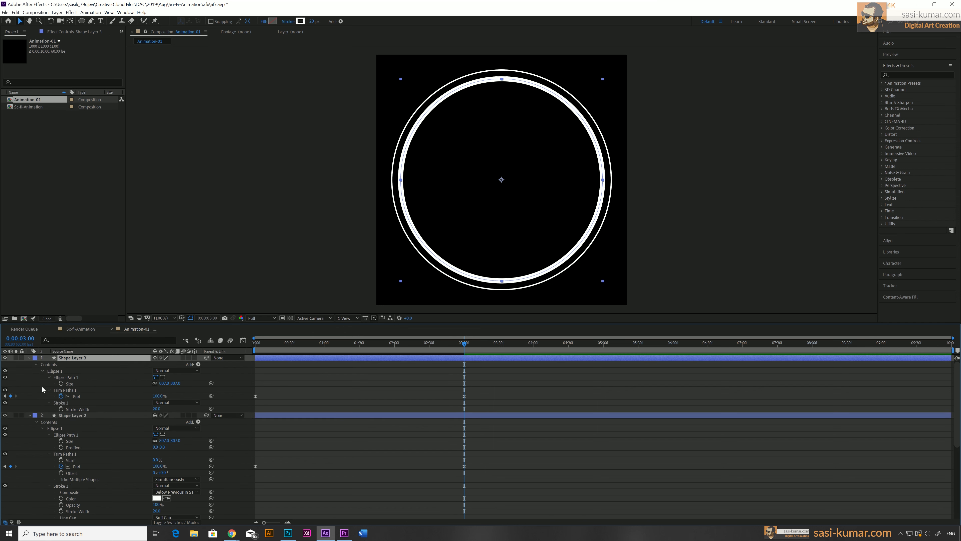
left_click_drag(169, 382, 4, 378)
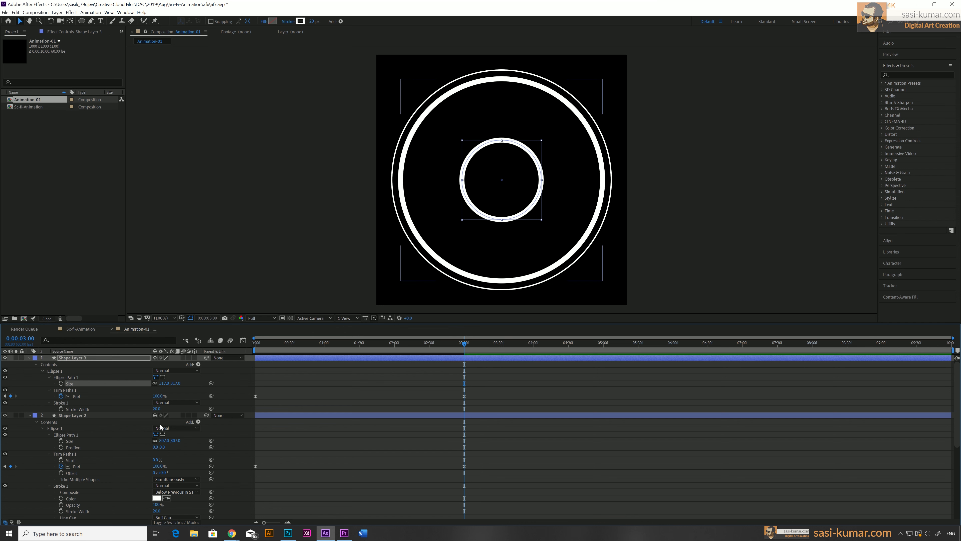
Reduce the small inner circle's stroke width to make it a thin line
left_click_drag(156, 408, 149, 408)
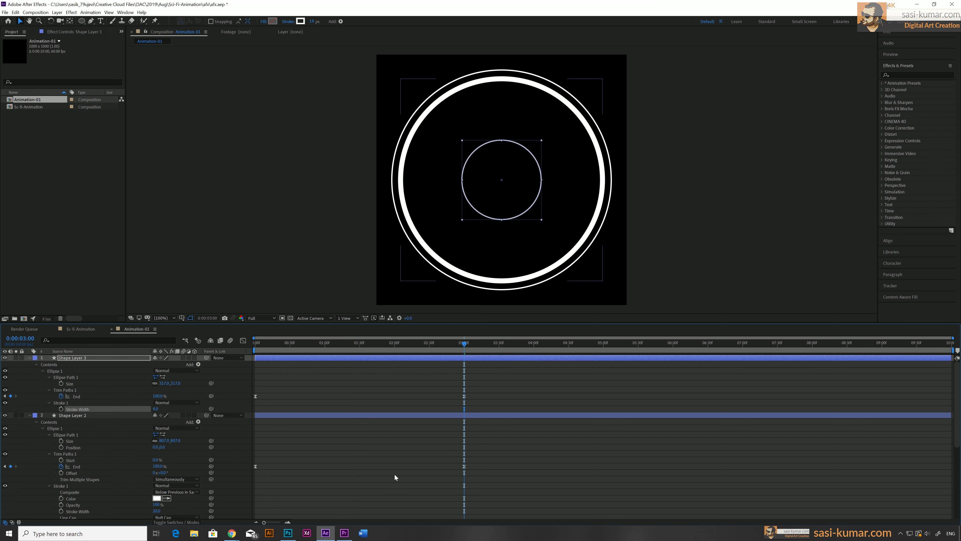
left_click(374, 370)
left_click(374, 359)
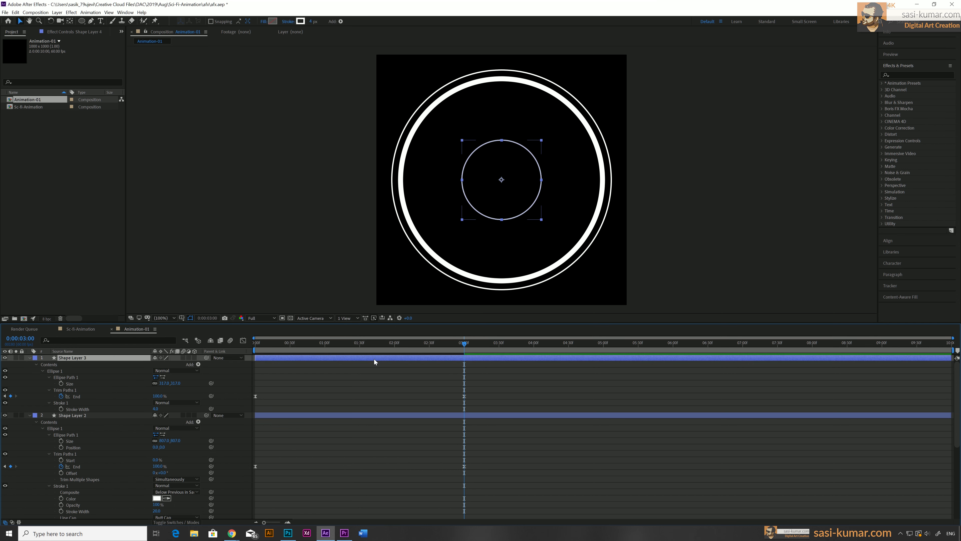
Duplicate the small inner circle layer, reveal its modified properties, and enlarge the copy's ellipse size to about 511
key("ctrl+d")
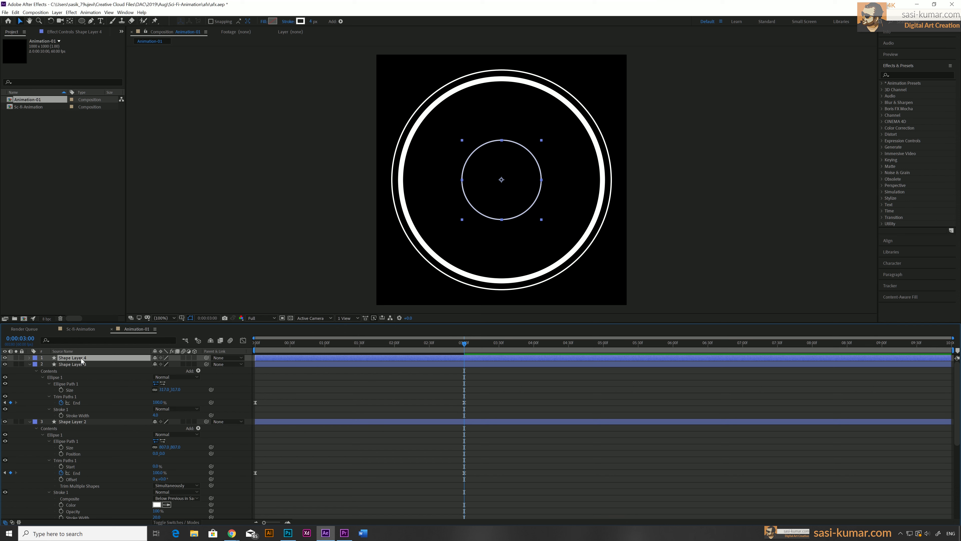
key("u")
key("u")
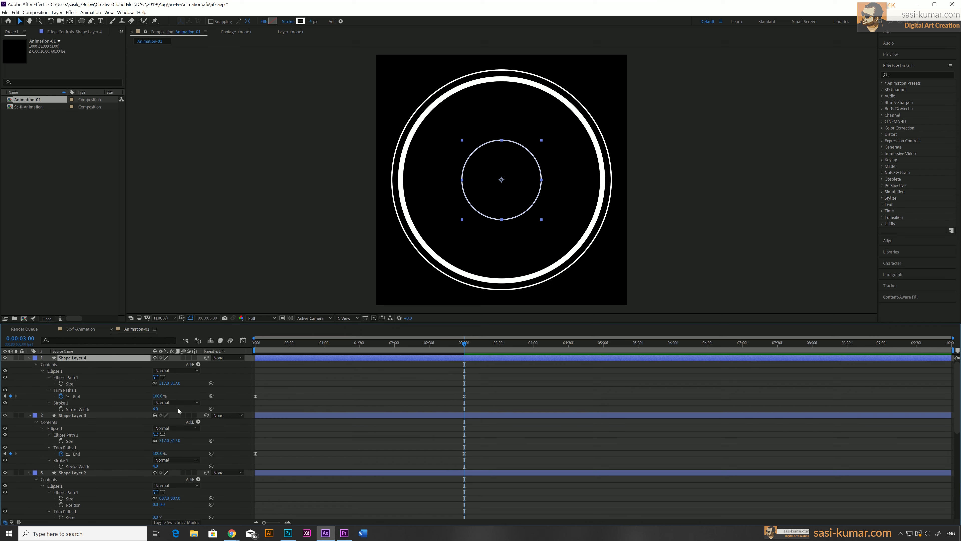
left_click_drag(176, 382, 245, 379)
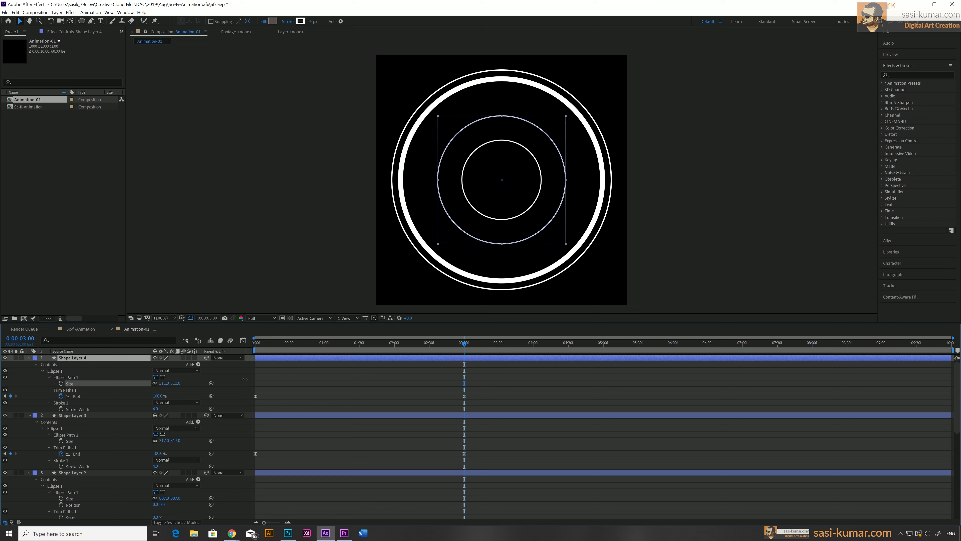
Duplicate the new middle ring layer, reveal its modified properties, and enlarge the copy's ellipse size to about 748
left_click(331, 358)
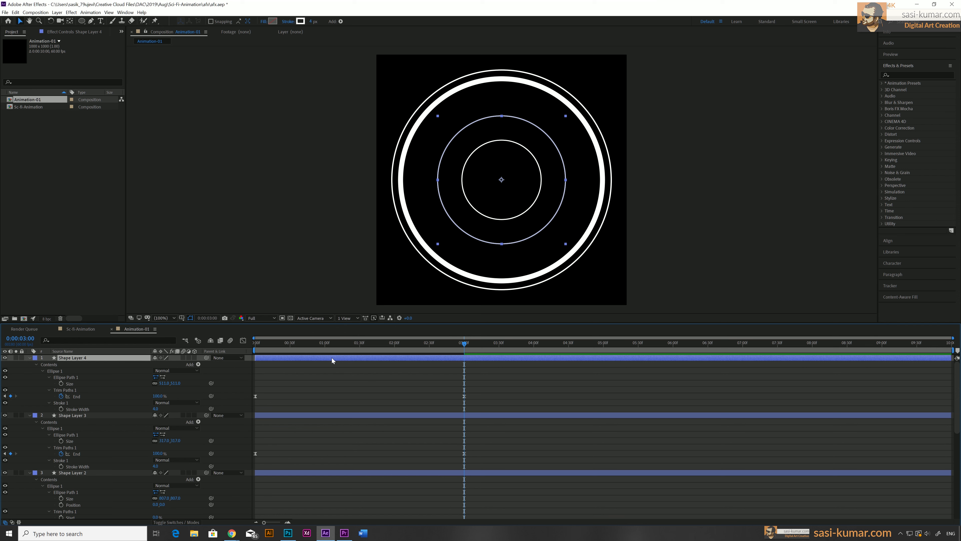
key("ctrl+d")
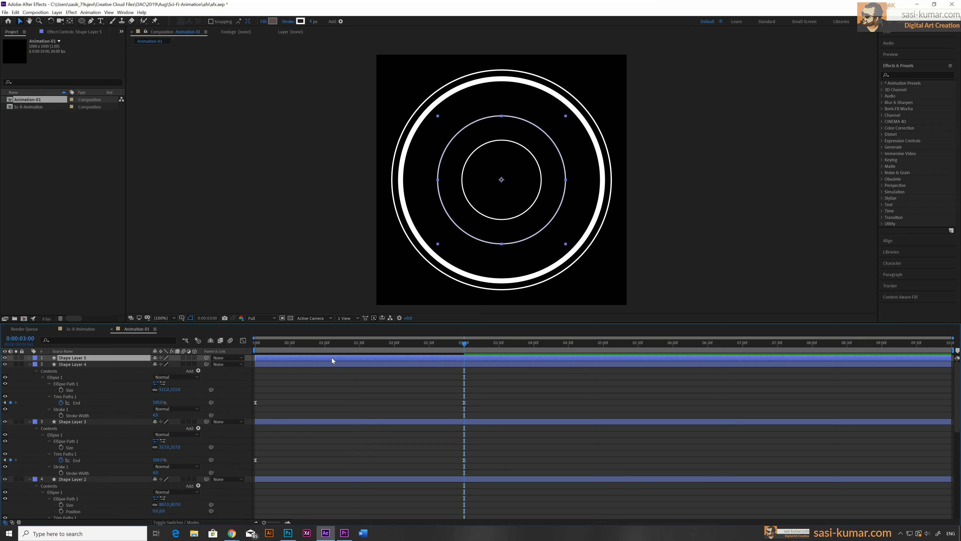
key("u")
key("u")
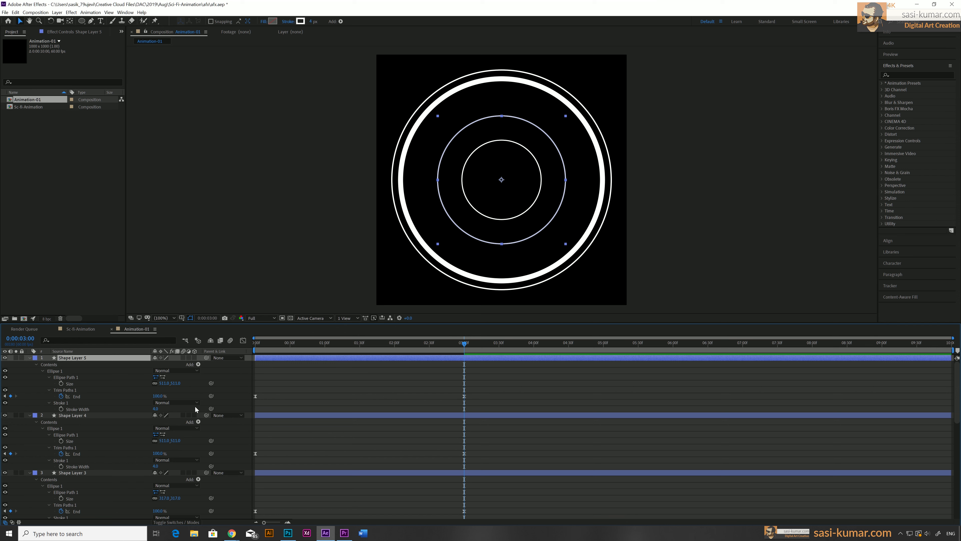
left_click_drag(169, 382, 256, 374)
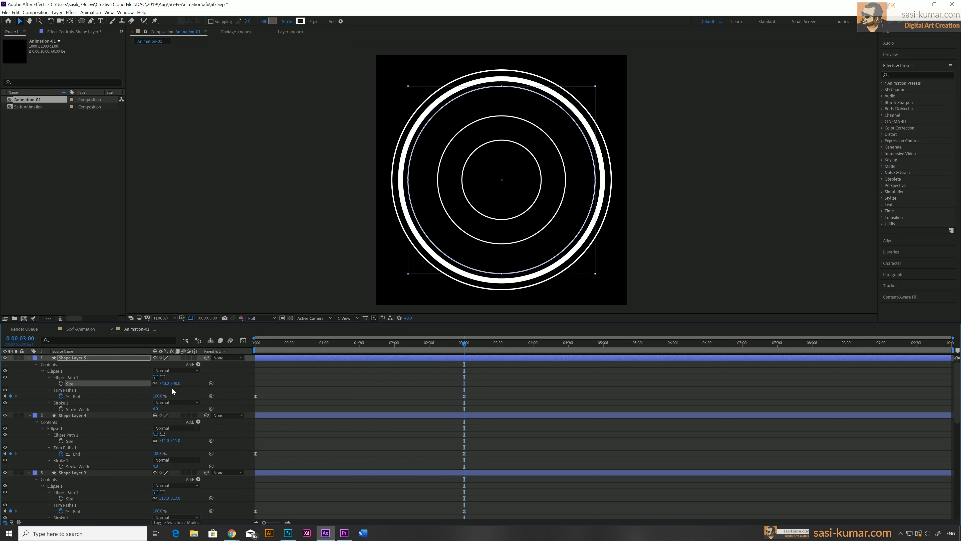
Duplicate the 748 ring layer, shrink the copy's ellipse to about 716, and set its stroke width to 8
key("space")
left_click(354, 359)
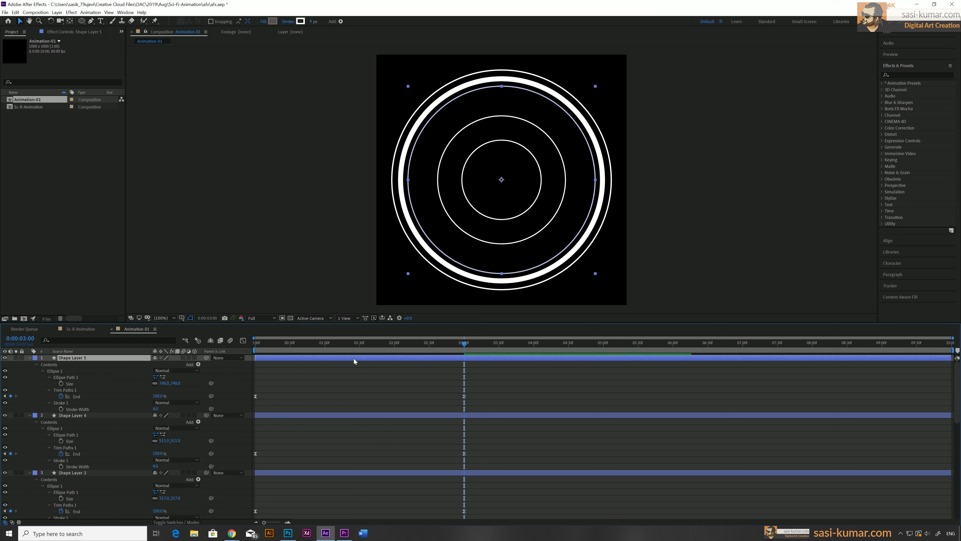
key("ctrl+d")
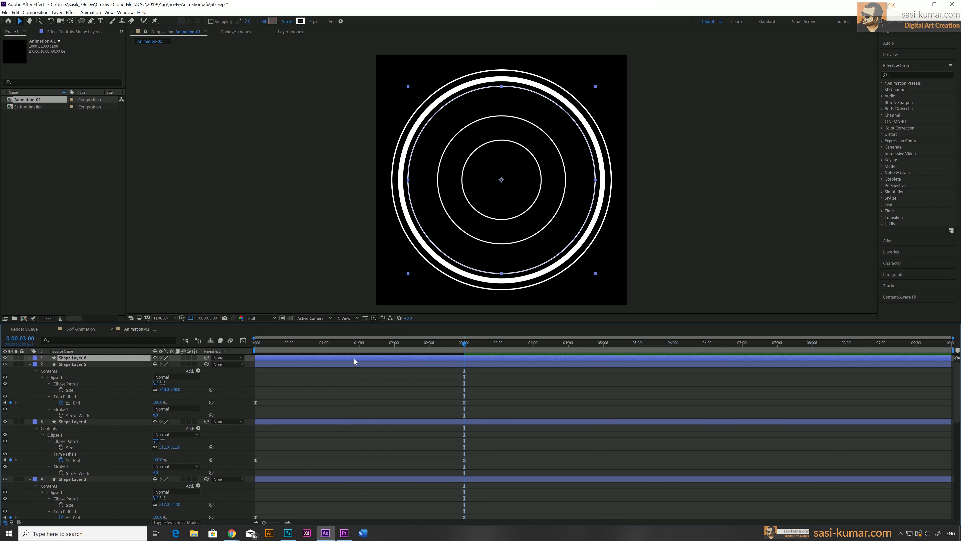
key("u")
key("u")
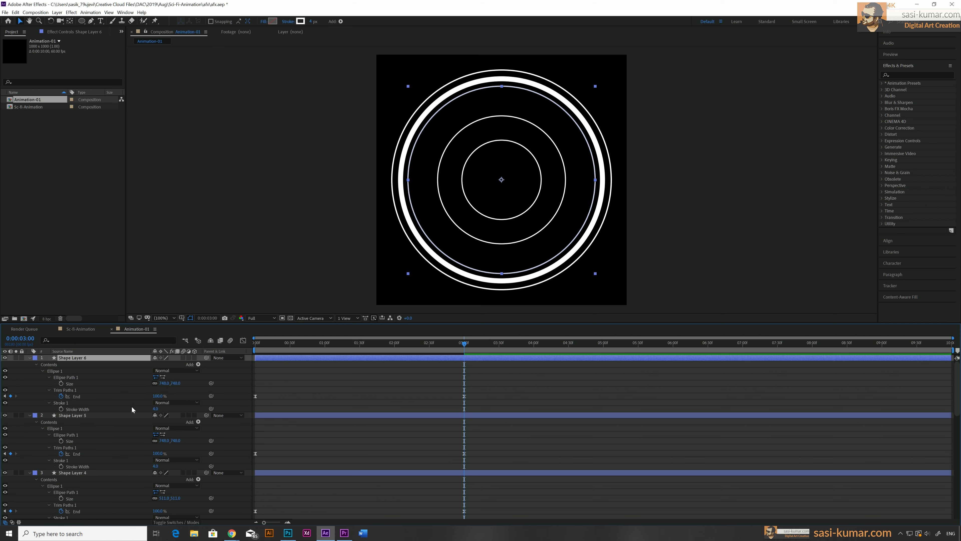
left_click_drag(175, 383, 165, 386)
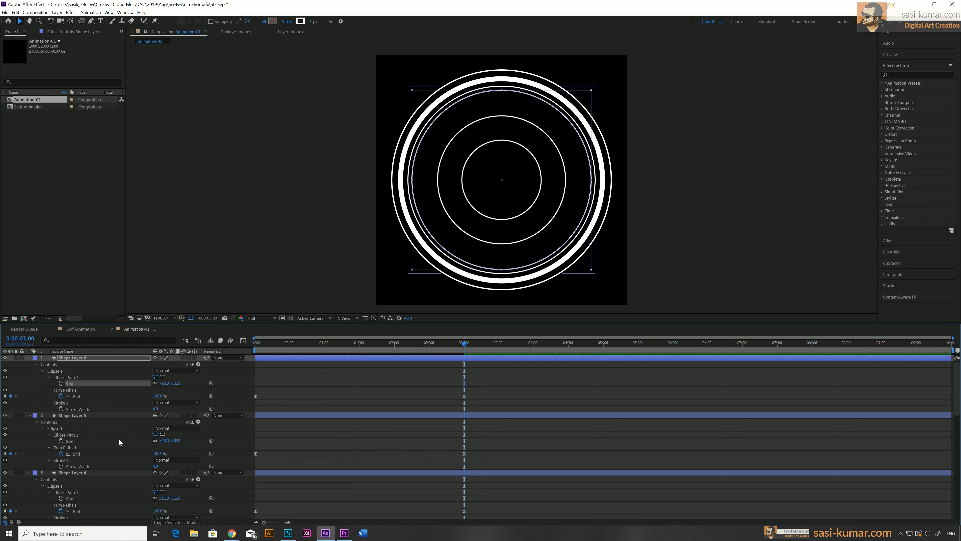
left_click_drag(155, 408, 156, 412)
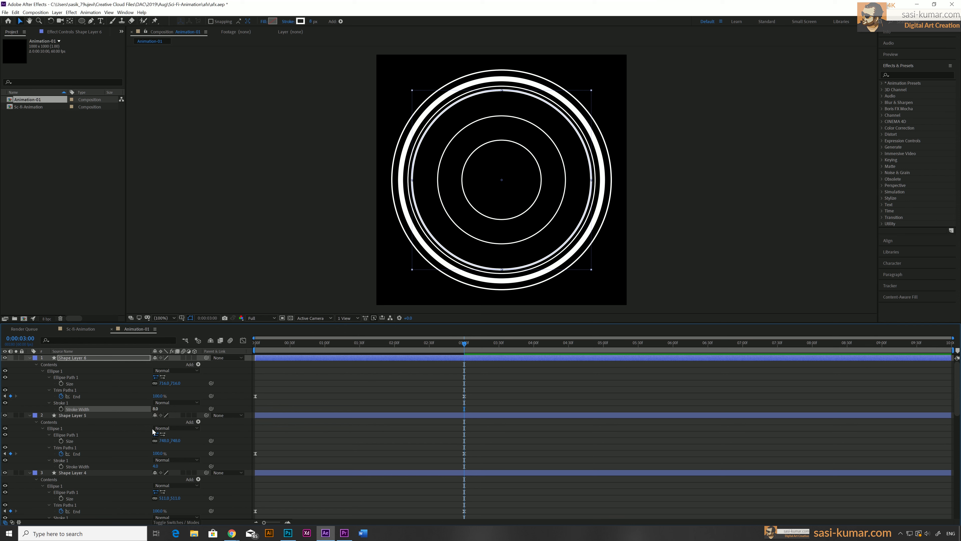
Expand the 748 ring layer's stroke properties and add dashes to make it a dashed circle
left_click(80, 415)
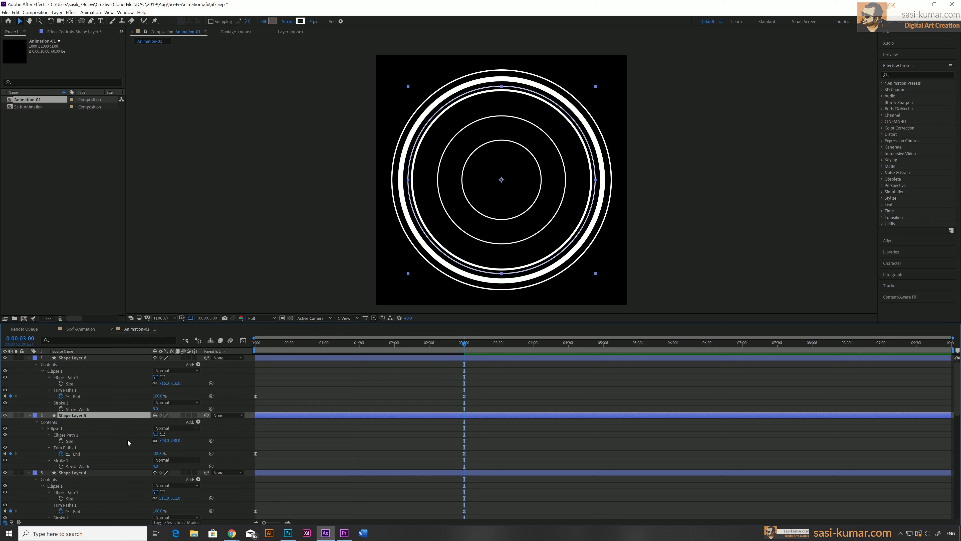
scroll(128, 442, "down", 1)
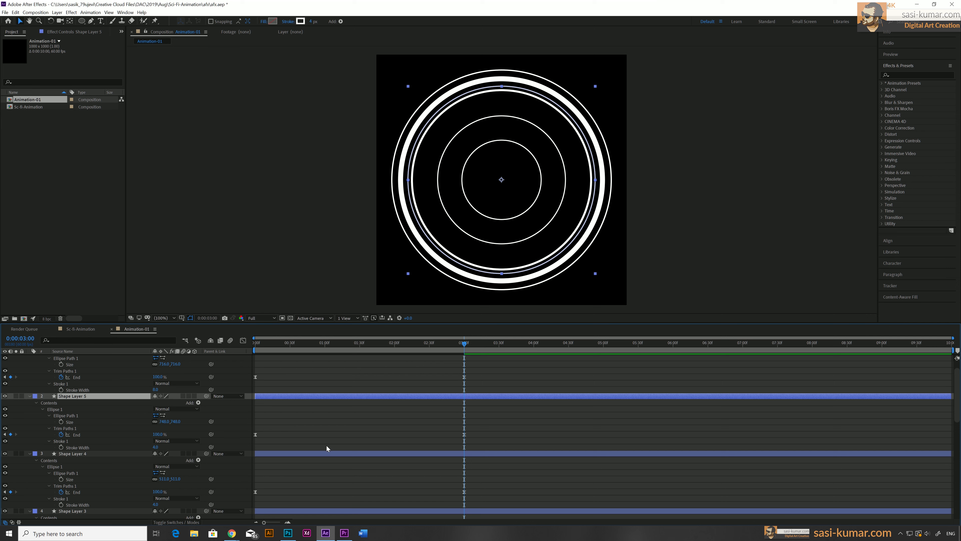
left_click(48, 441)
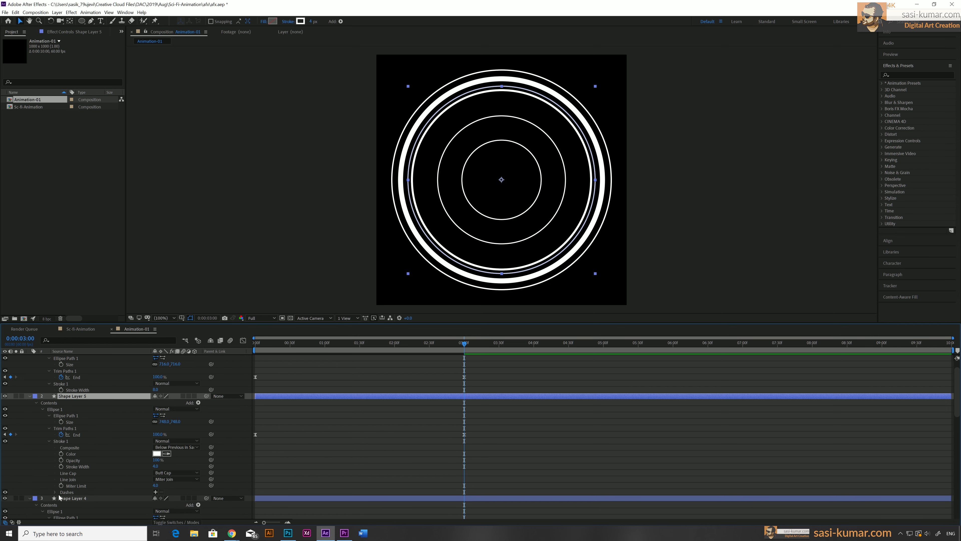
left_click(156, 492)
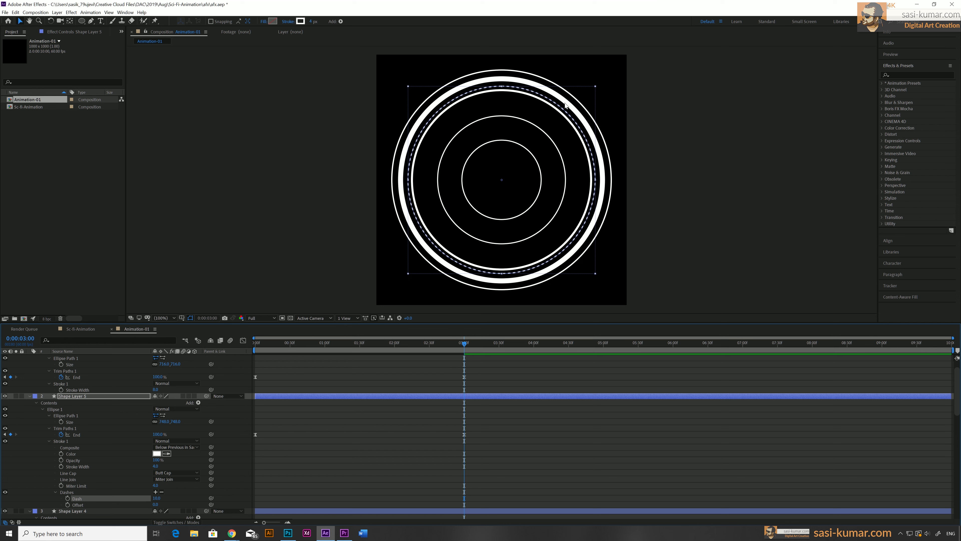
Increase the stroke width of the 511 ring layer to thicken that circle
scroll(183, 451, "down", 2)
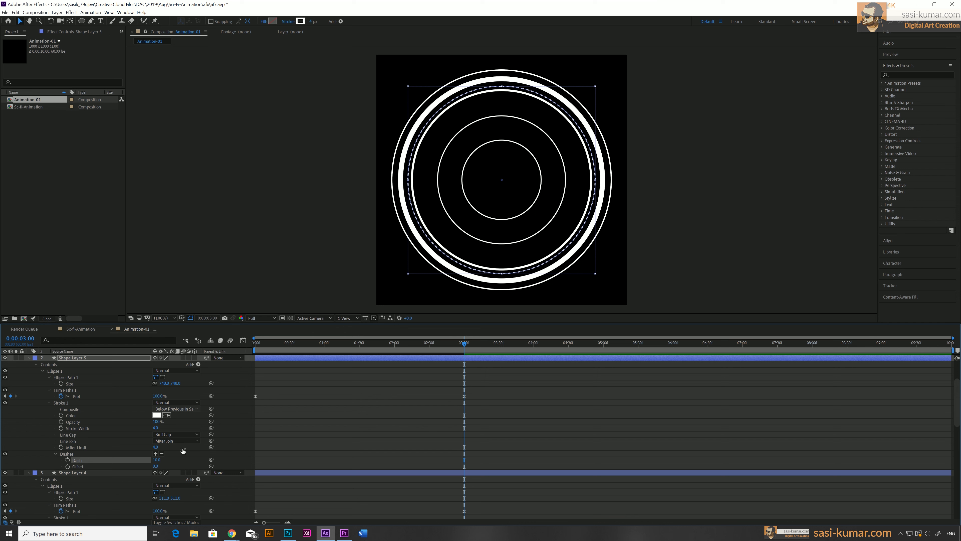
scroll(183, 451, "down", 1)
scroll(145, 478, "down", 1)
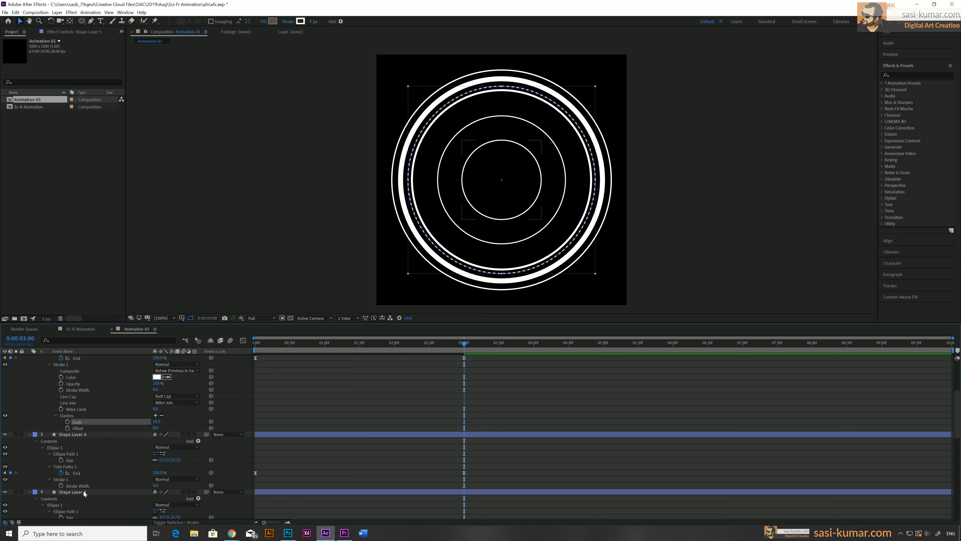
left_click_drag(155, 485, 149, 486)
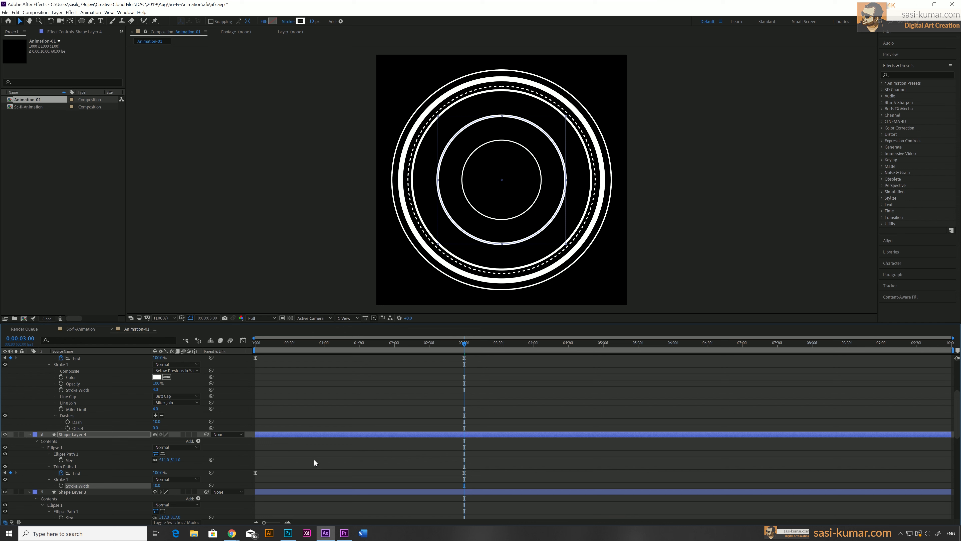
Play back the animation and return the time indicator to 3 seconds
key("space")
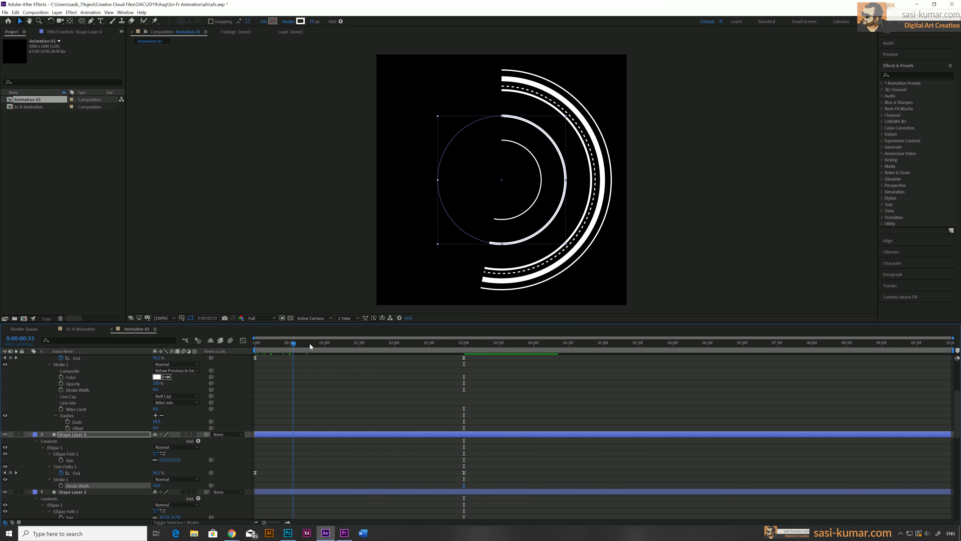
left_click_drag(391, 350, 464, 351)
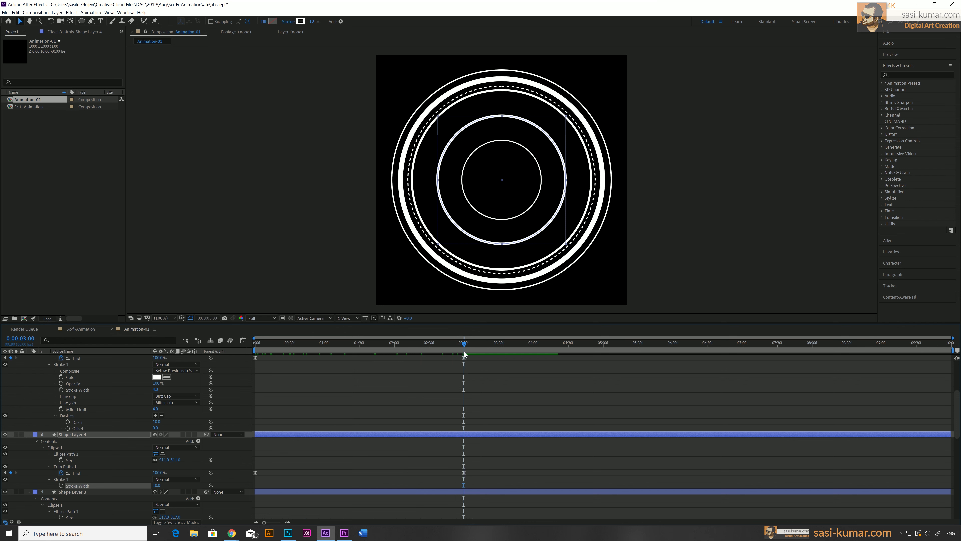
Reveal the 716 ring layer's Trim Paths properties and adjust its Offset to rotate where the ring draws from
scroll(341, 400, "up", 5)
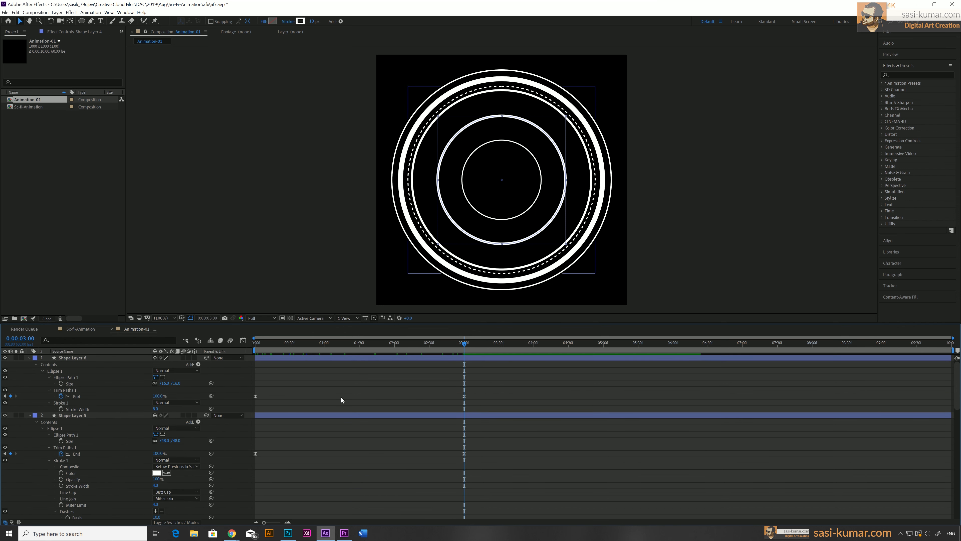
left_click(102, 357)
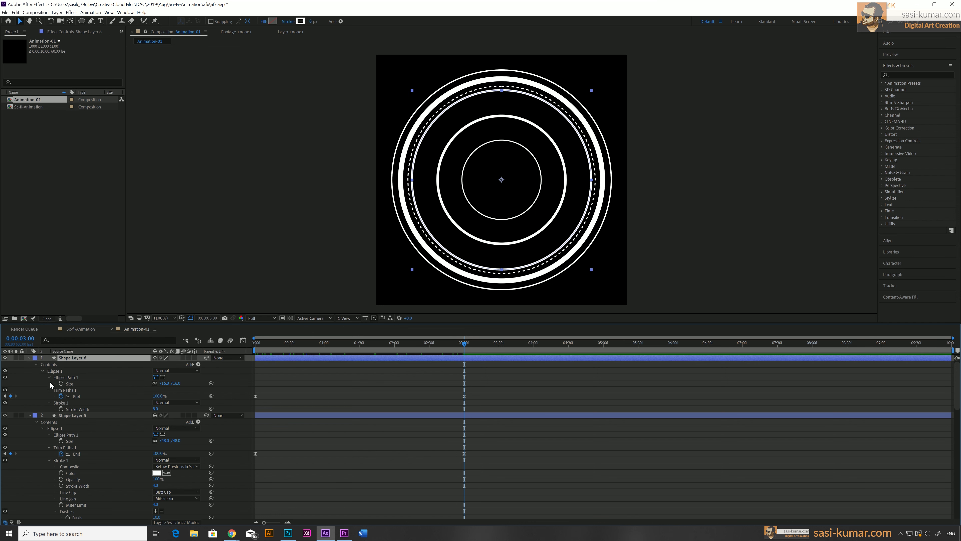
left_click(49, 390)
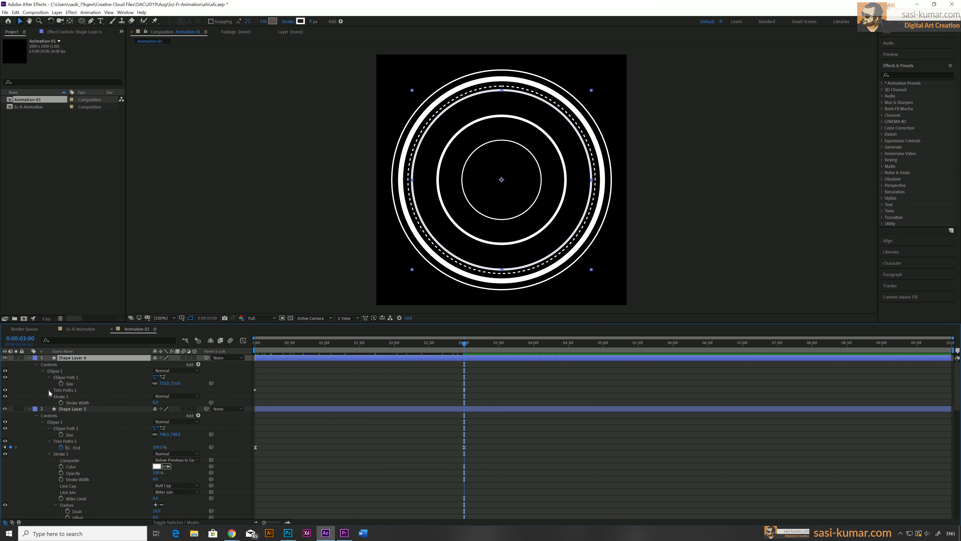
left_click(48, 390)
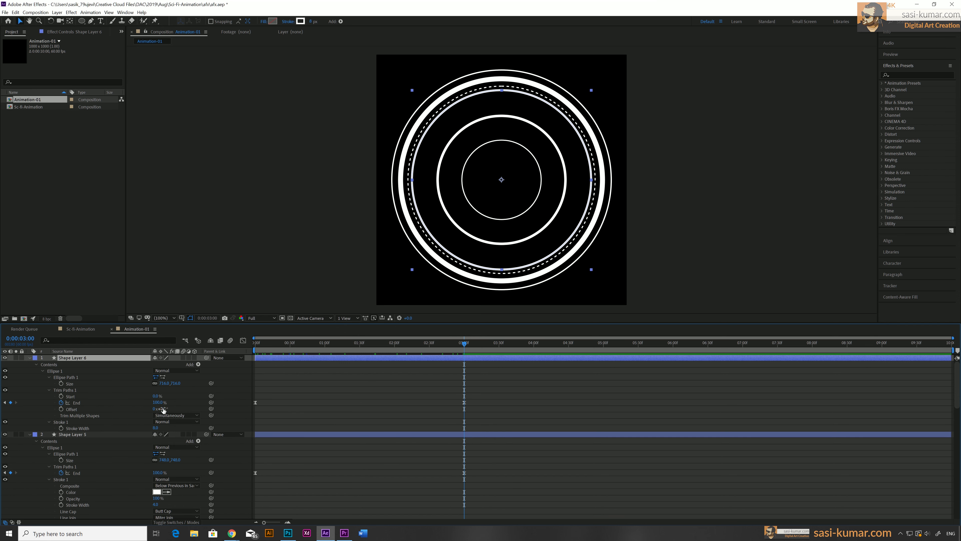
left_click_drag(162, 408, 173, 408)
left_click_drag(402, 342, 376, 344)
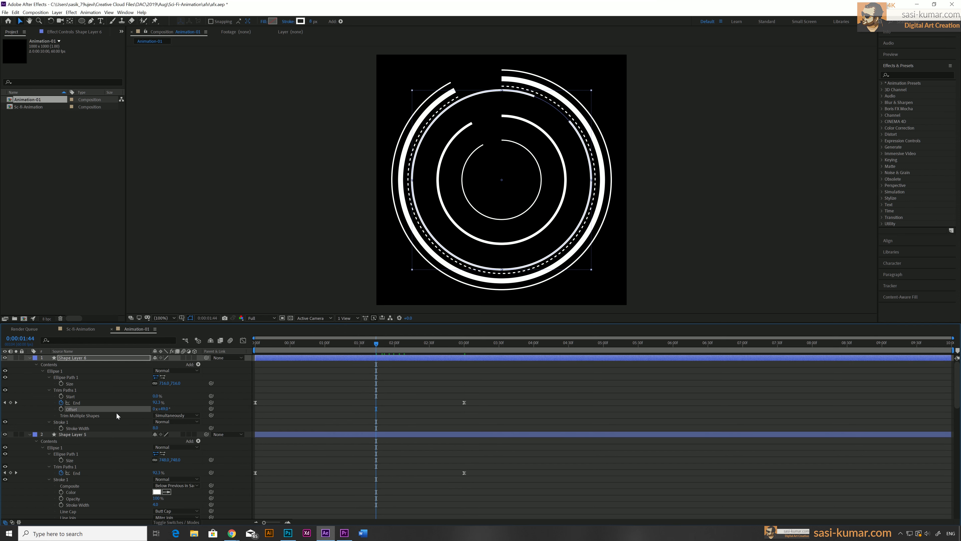
left_click_drag(164, 411, 169, 408)
Reveal the dashed ring layer's Trim Paths properties and set a negative Offset to rotate its starting point
left_click(281, 436)
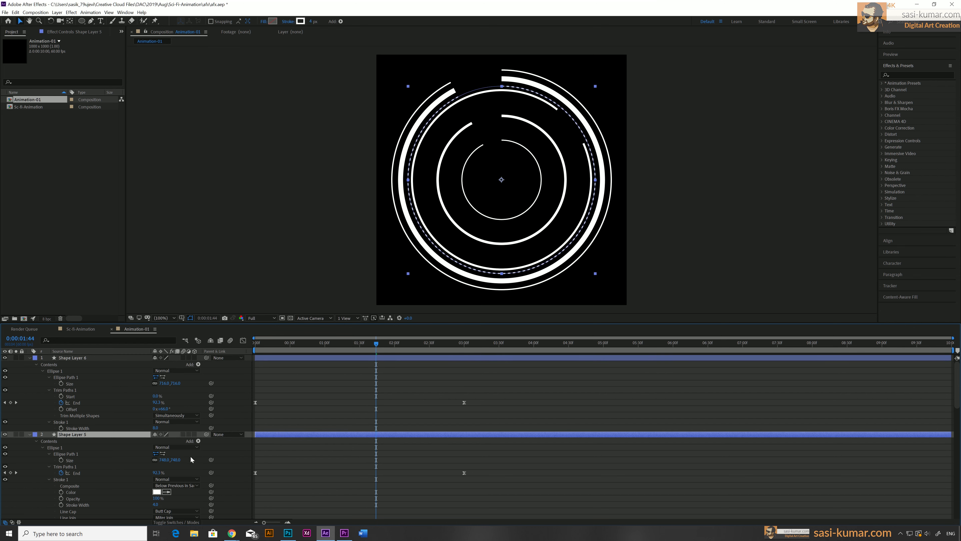
left_click(49, 466)
left_click(49, 467)
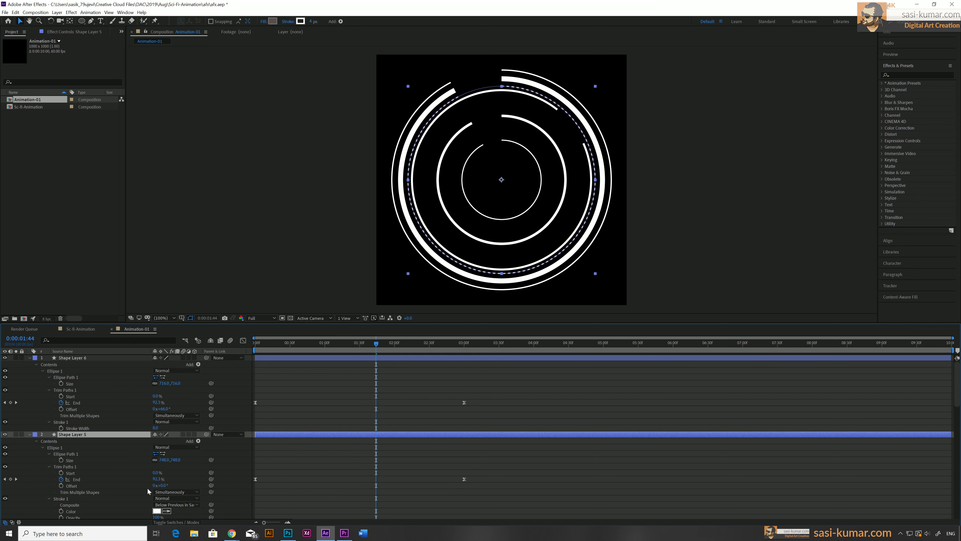
left_click_drag(159, 487, 127, 486)
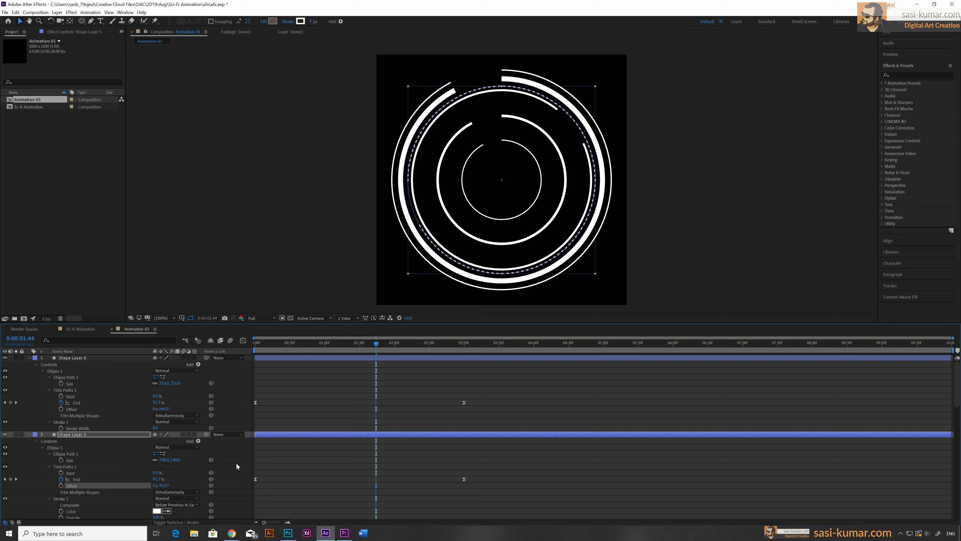
Reveal the 511 ring layer's Trim Paths properties and increase its Offset to rotate the ring's start
scroll(259, 446, "down", 8)
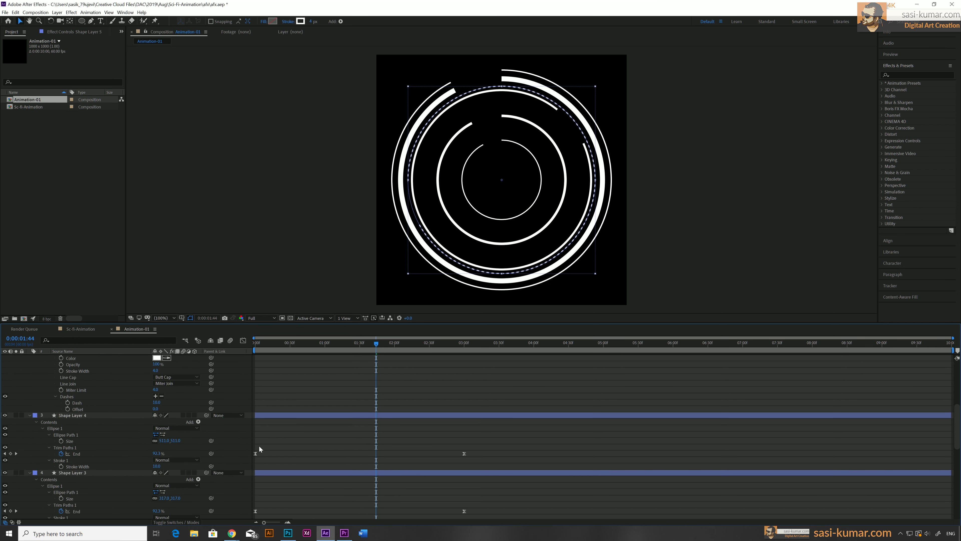
left_click(274, 415)
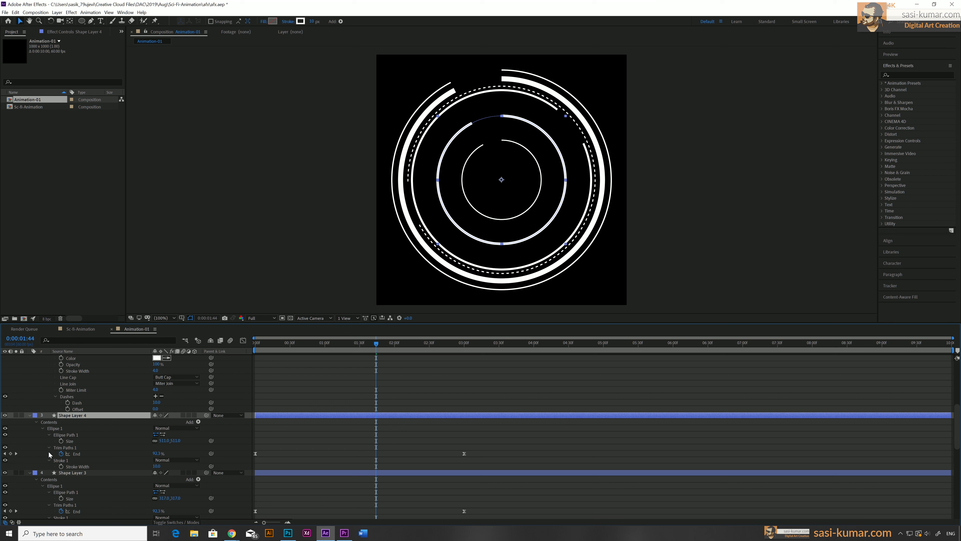
scroll(399, 450, "down", 1)
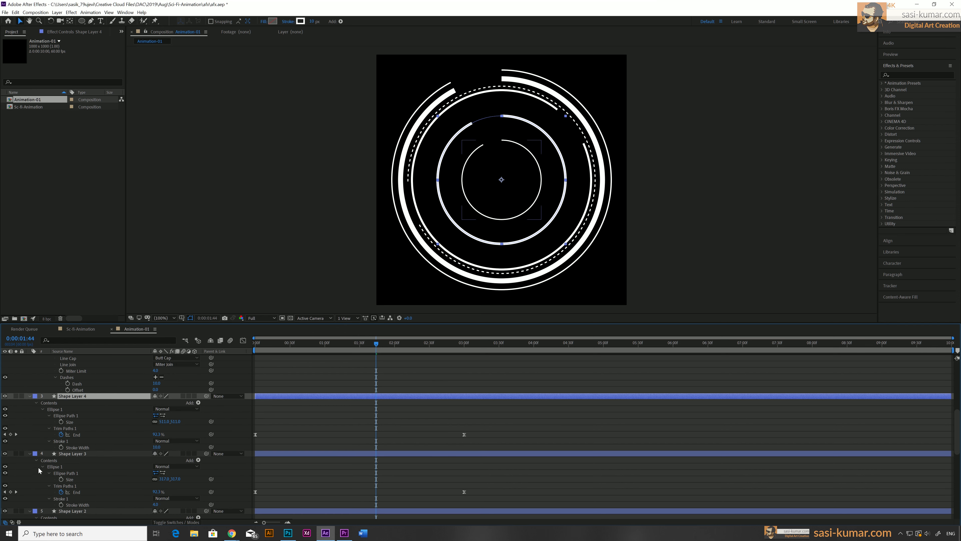
left_click(49, 428)
left_click(49, 428)
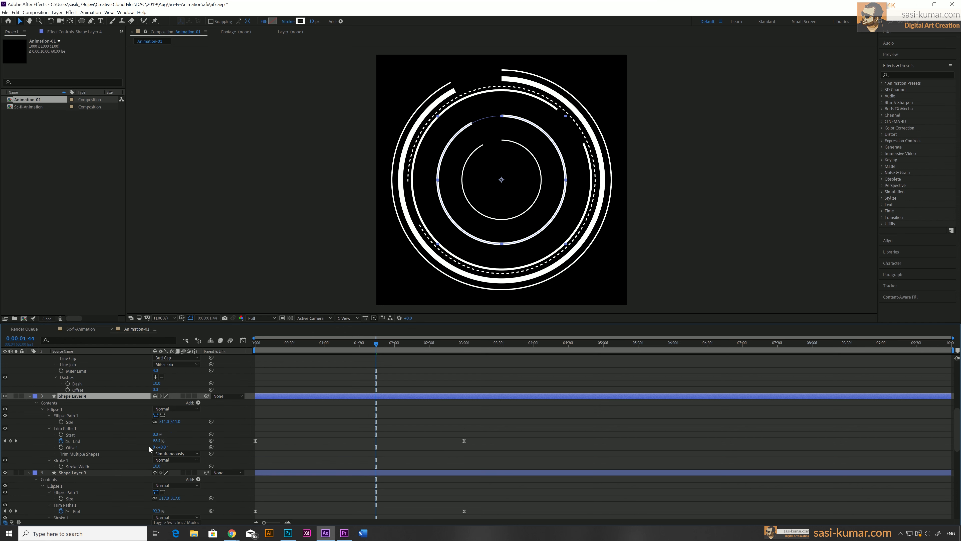
left_click_drag(163, 448, 212, 441)
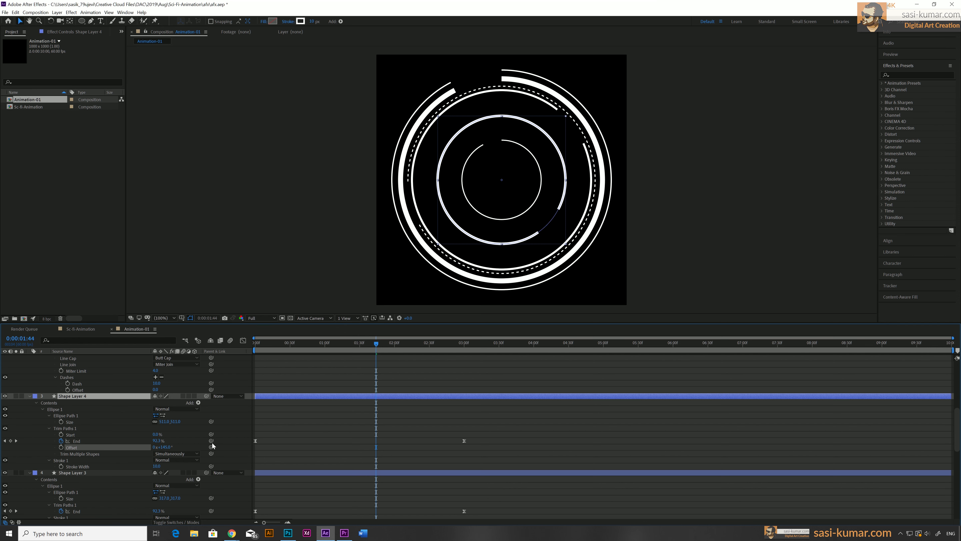
Reveal Shape Layer 3's Trim Paths properties and increase its Offset to rotate where the ring starts drawing
left_click(317, 472)
scroll(186, 488, "down", 3)
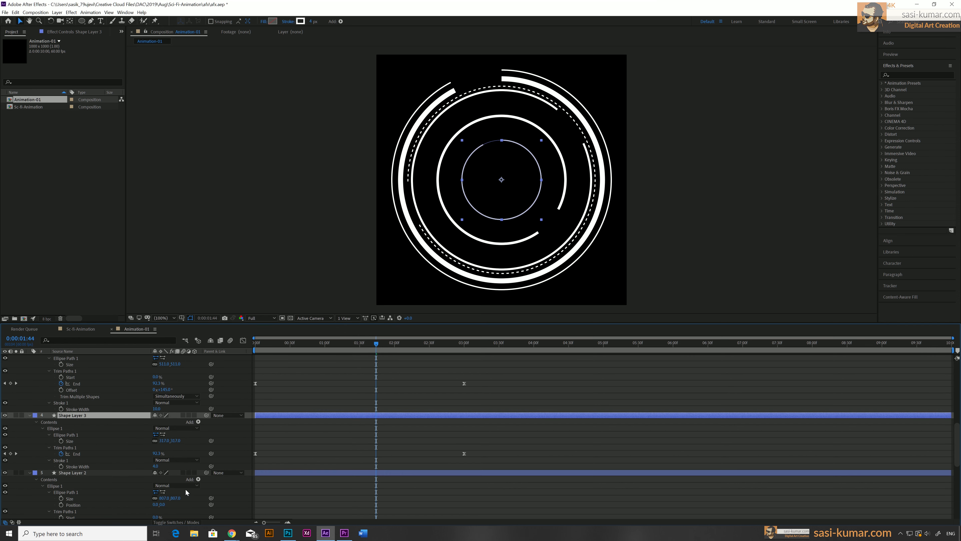
left_click(49, 447)
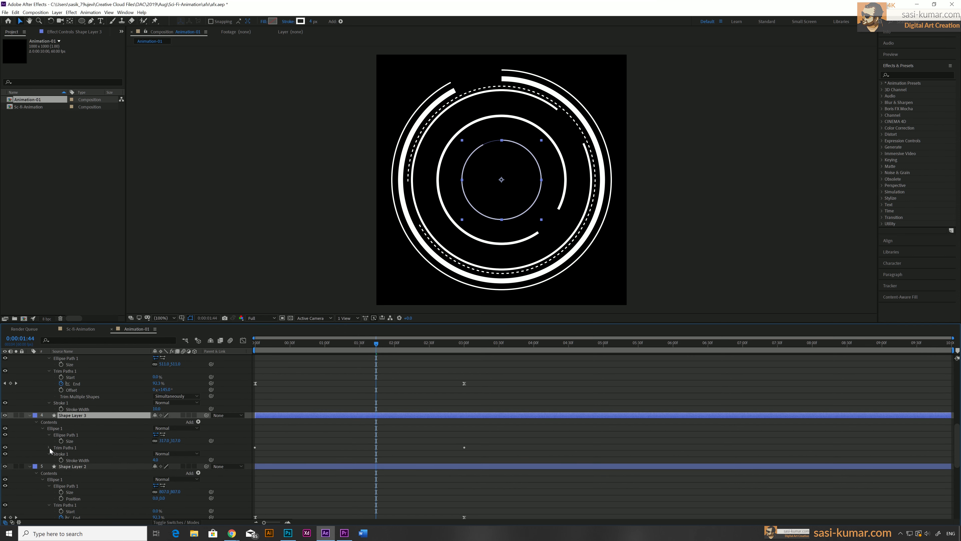
left_click(49, 447)
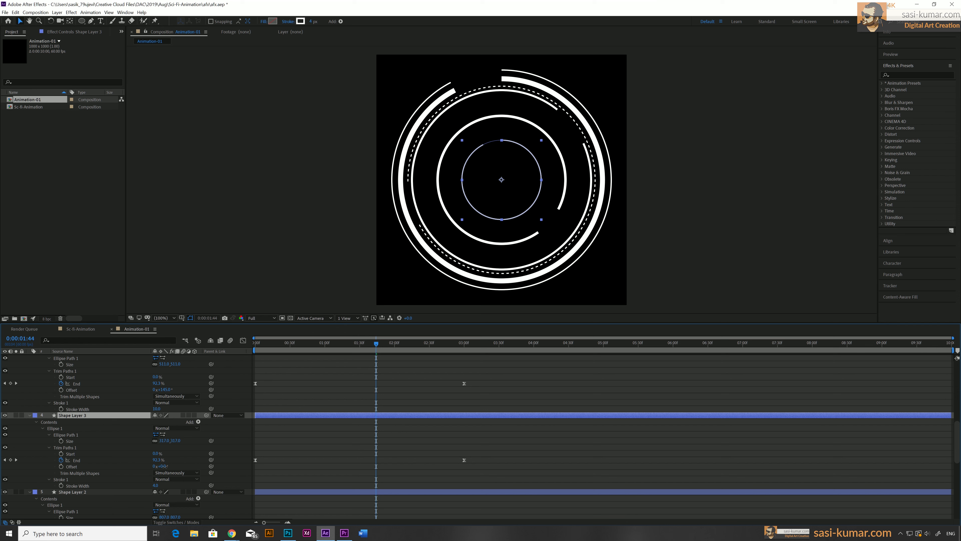
left_click_drag(160, 466, 244, 467)
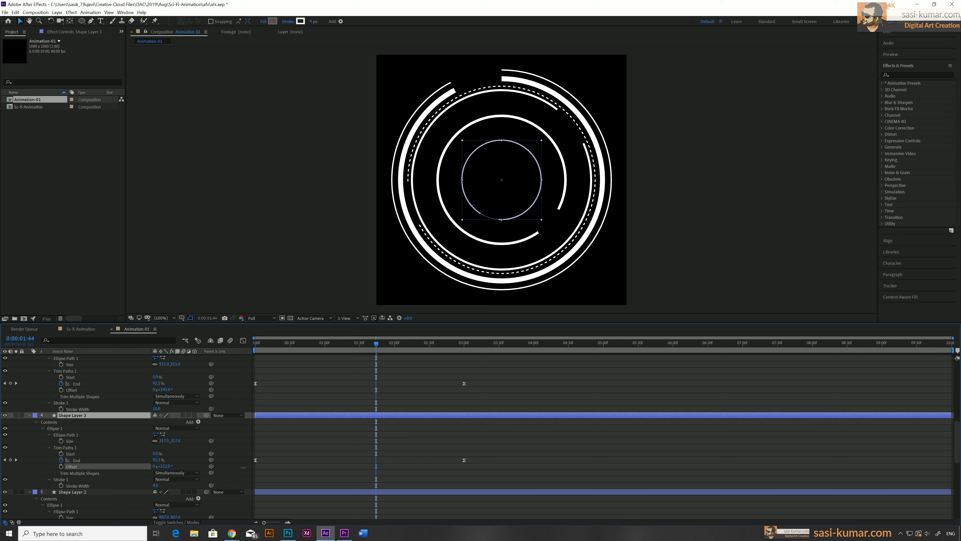
Select Shape Layer 2 and increase its Trim Paths Offset to rotate the ring's starting point
scroll(366, 467, "down", 3)
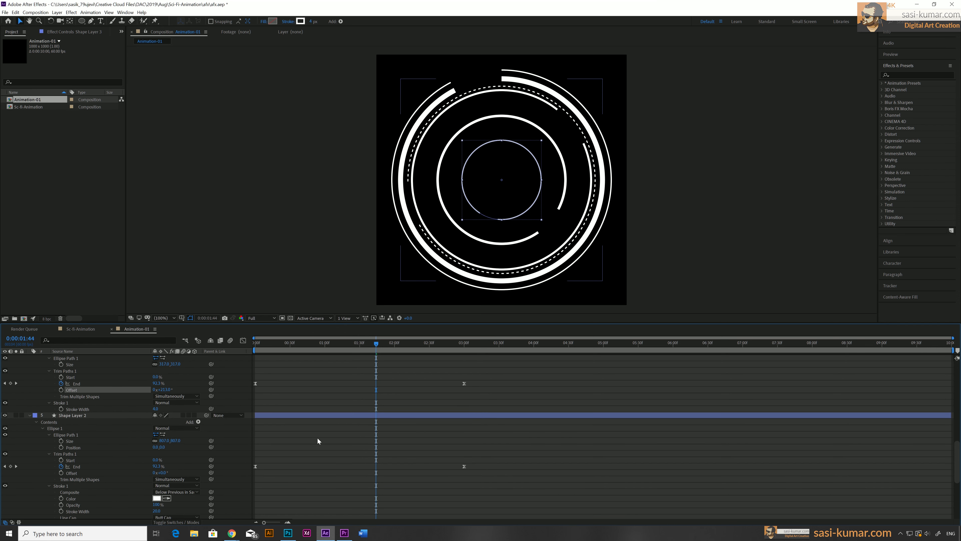
scroll(309, 443, "up", 2)
left_click(299, 454)
scroll(301, 462, "down", 3)
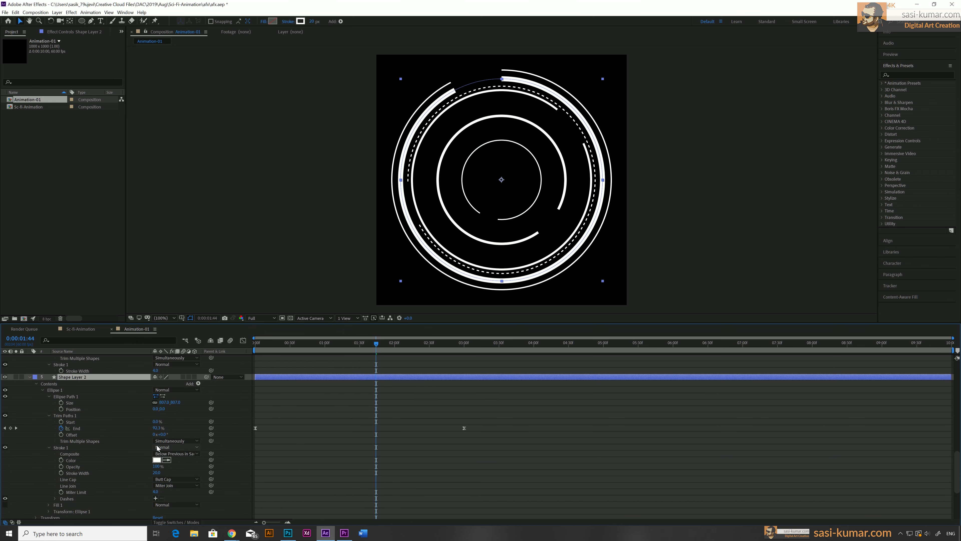
left_click_drag(156, 434, 238, 433)
Select Shape Layer 1 and increase its Trim Paths Offset to rotate the outer ring's start
scroll(280, 474, "down", 5)
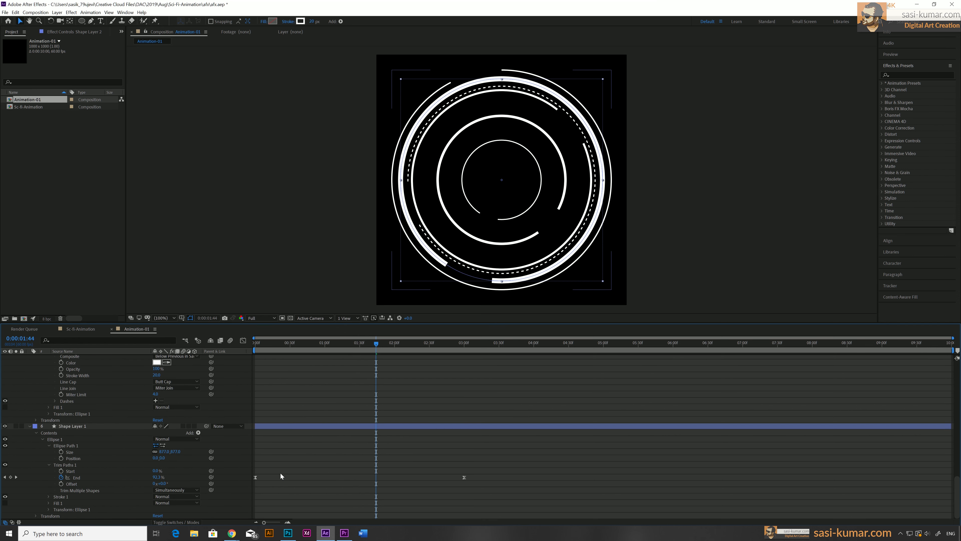
left_click(296, 427)
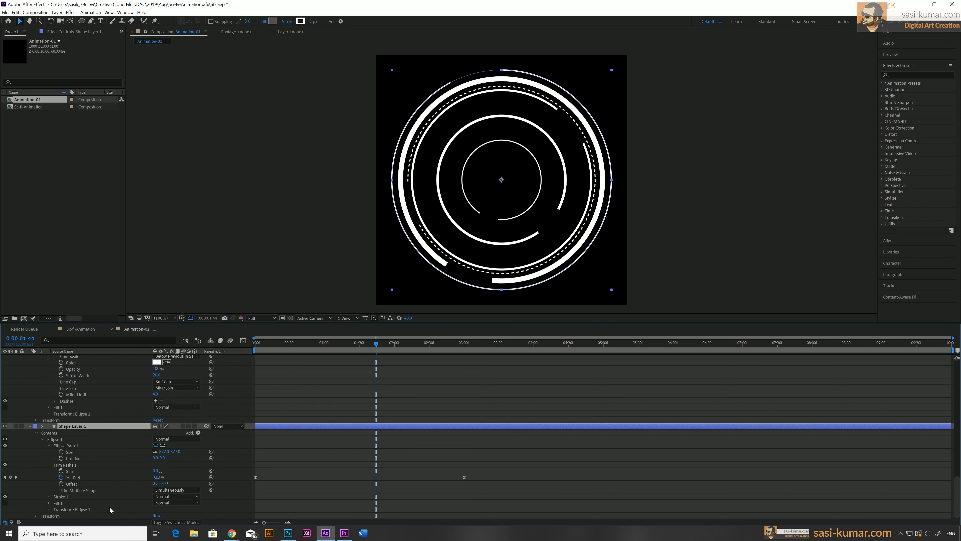
left_click_drag(159, 483, 219, 478)
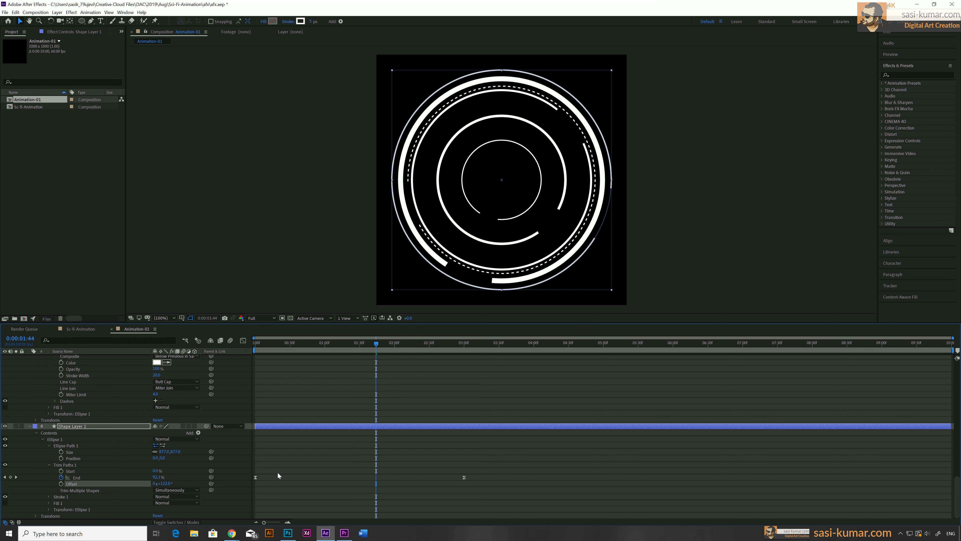
Select all six shape layers and collapse their expanded properties
scroll(247, 433, "up", 5)
scroll(247, 433, "up", 5)
left_click(280, 357)
scroll(286, 456, "down", 10)
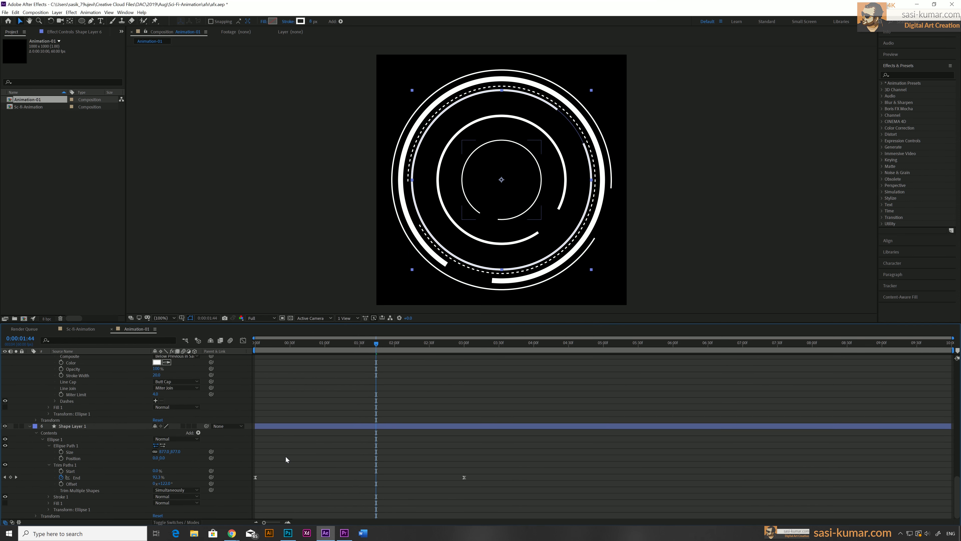
left_click(268, 426, "shift")
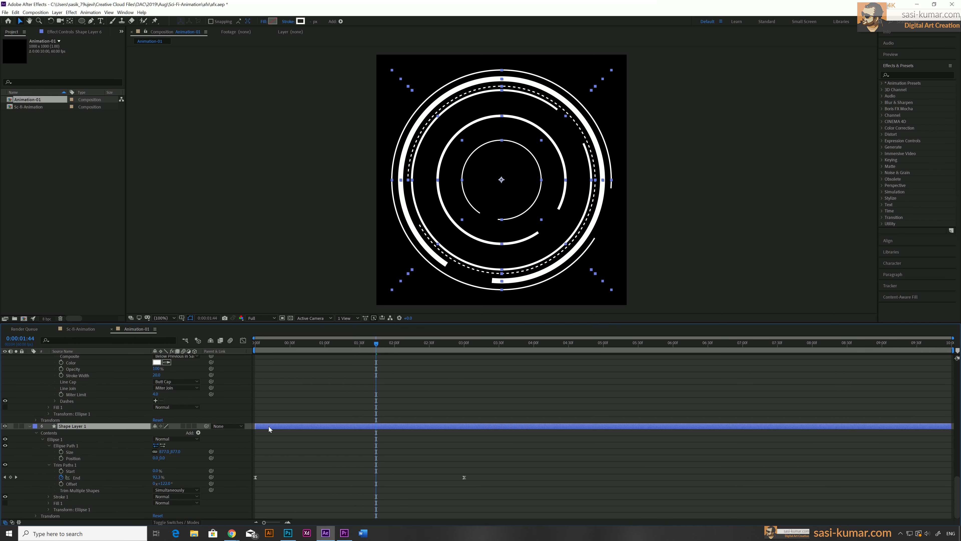
key("u")
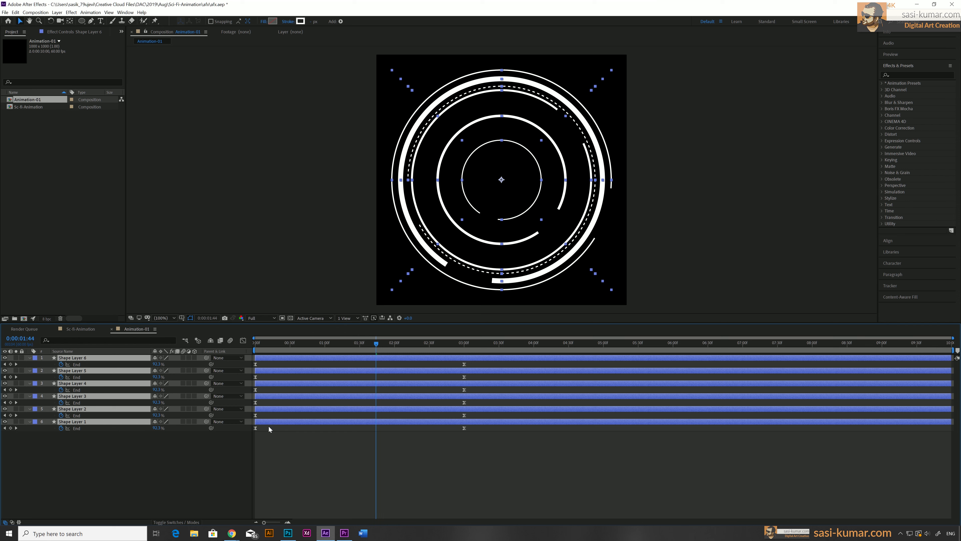
key("u")
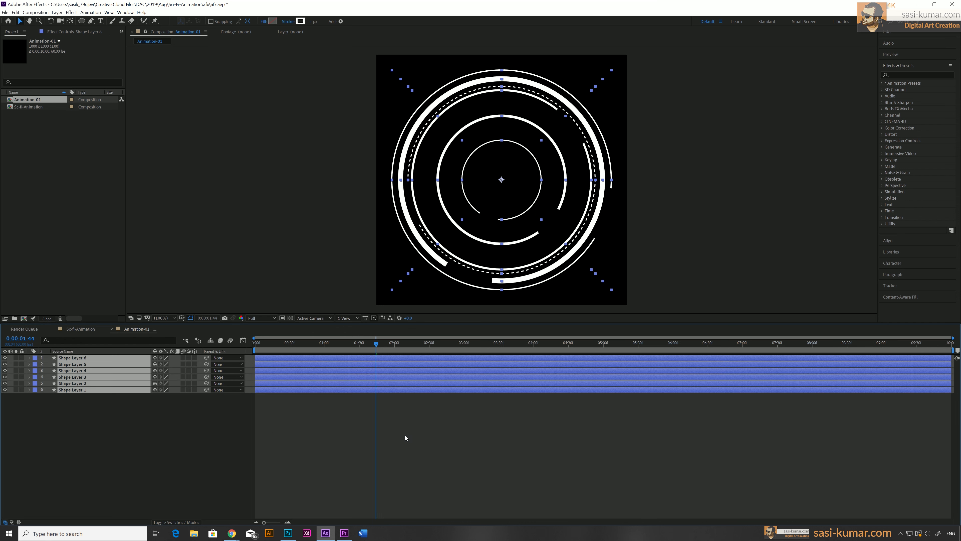
Play the animation from the start and place the time indicator at 3 seconds
left_click(431, 461)
left_click_drag(272, 341, 206, 343)
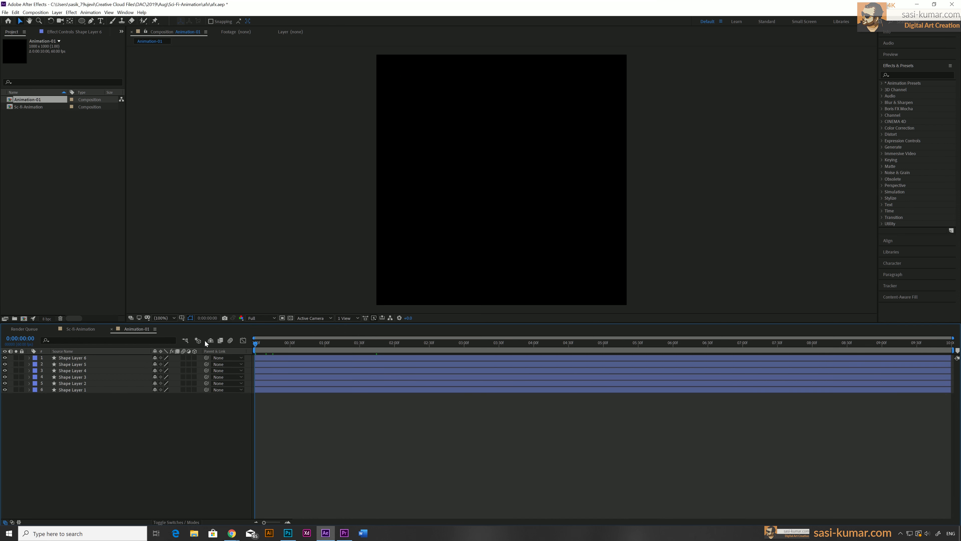
key("space")
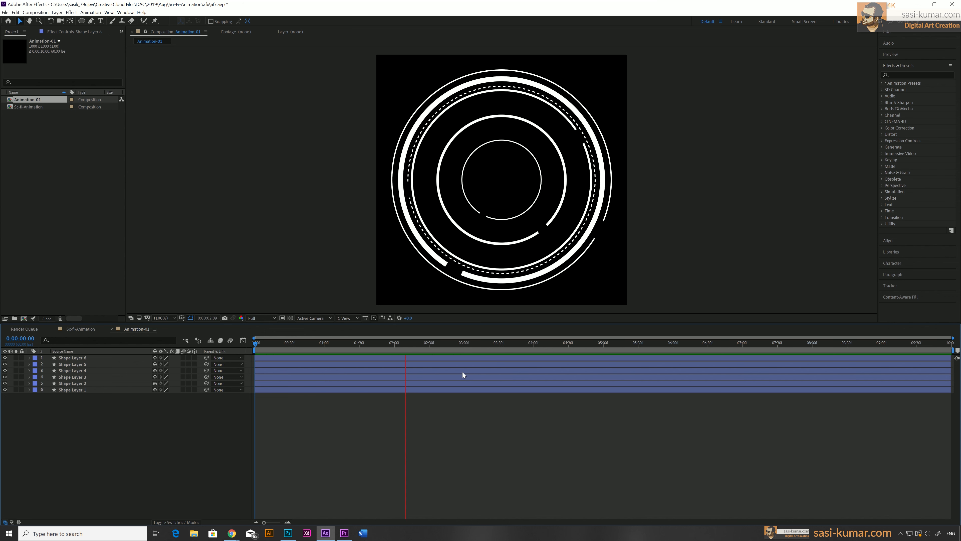
left_click(462, 343)
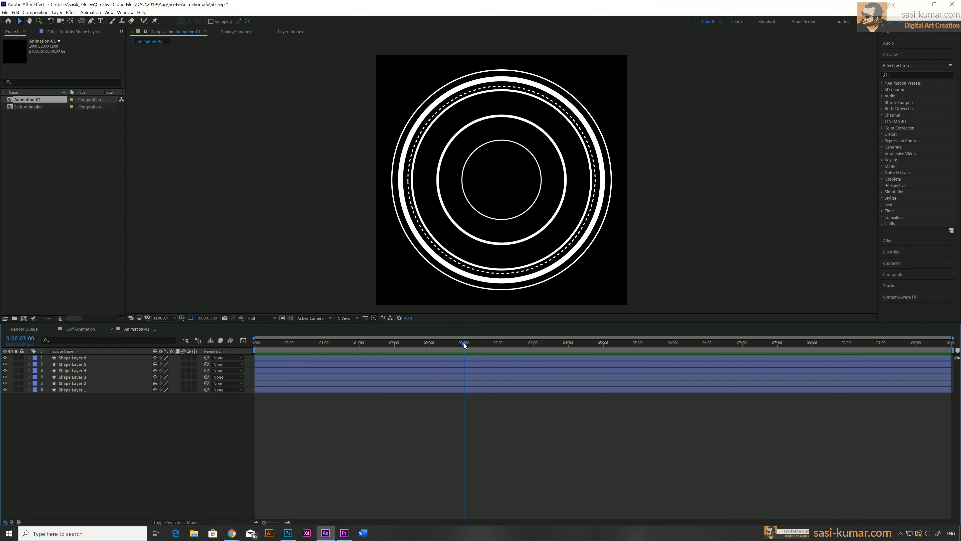
Trim the work area to end at 3 seconds and preview the animation from the beginning
left_click_drag(954, 350, 468, 360)
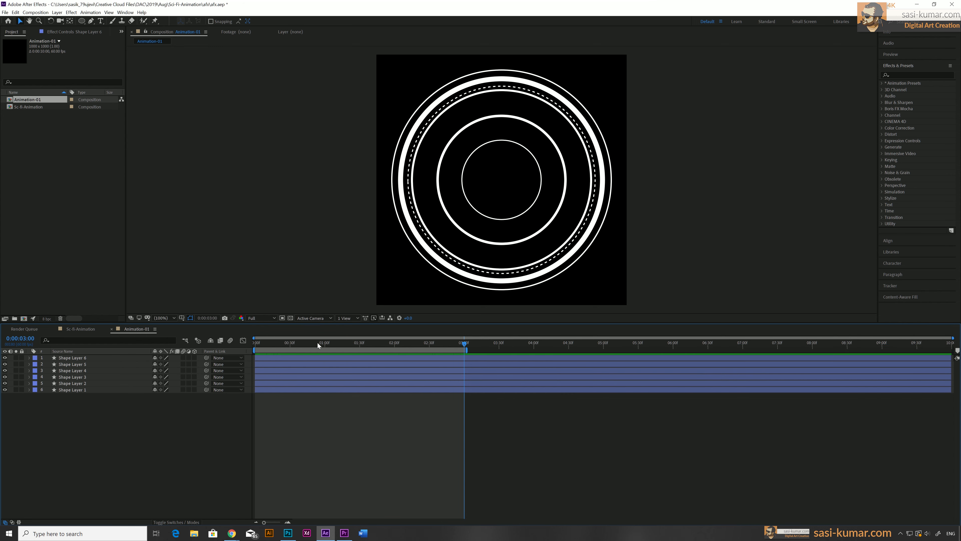
key("Home")
key("space")
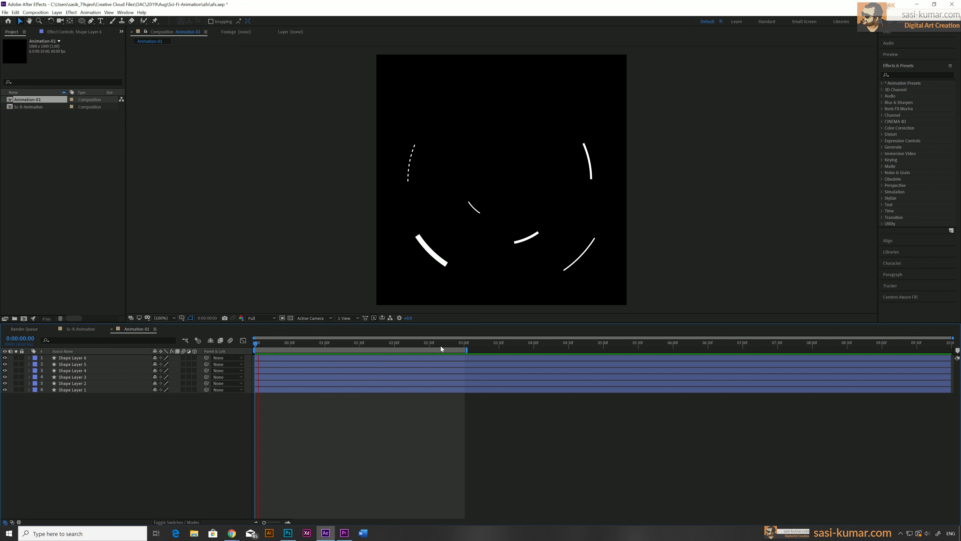
key("space")
left_click(459, 344)
left_click(381, 457)
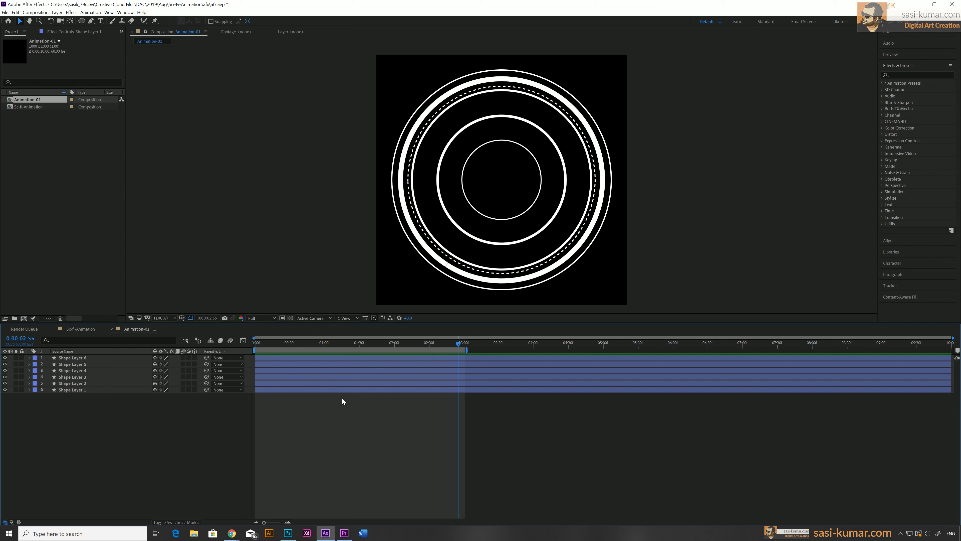
Select all the shape layers and change their label color to Red
left_click_drag(342, 397, 279, 360)
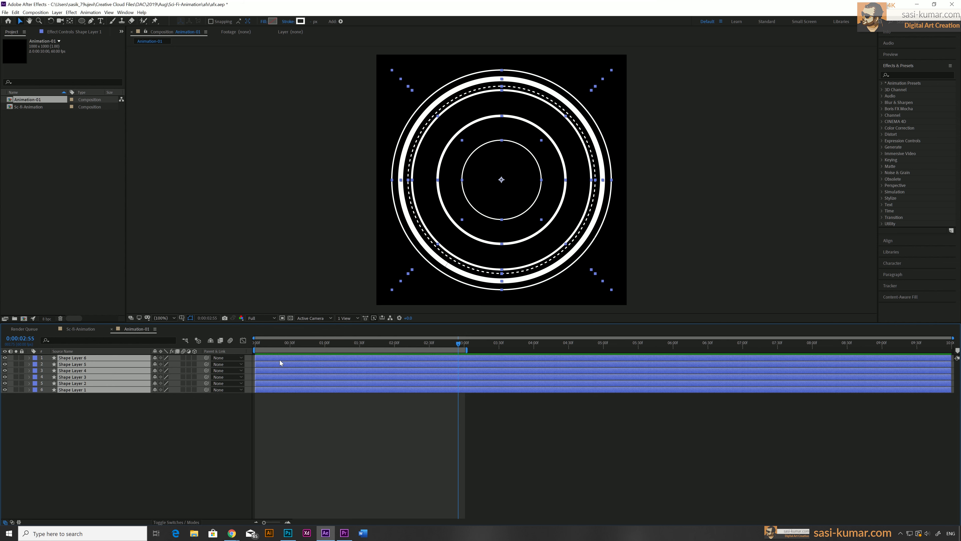
left_click(36, 358)
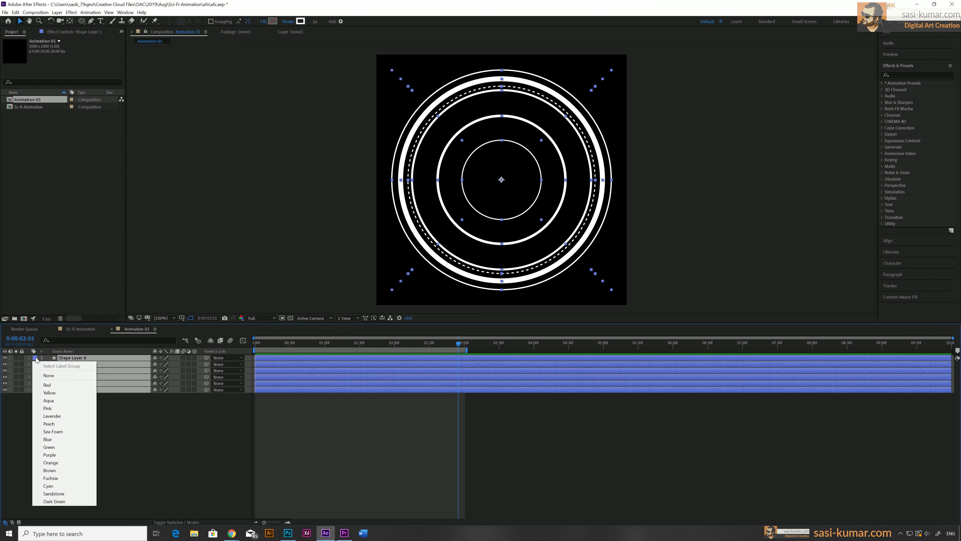
left_click(51, 385)
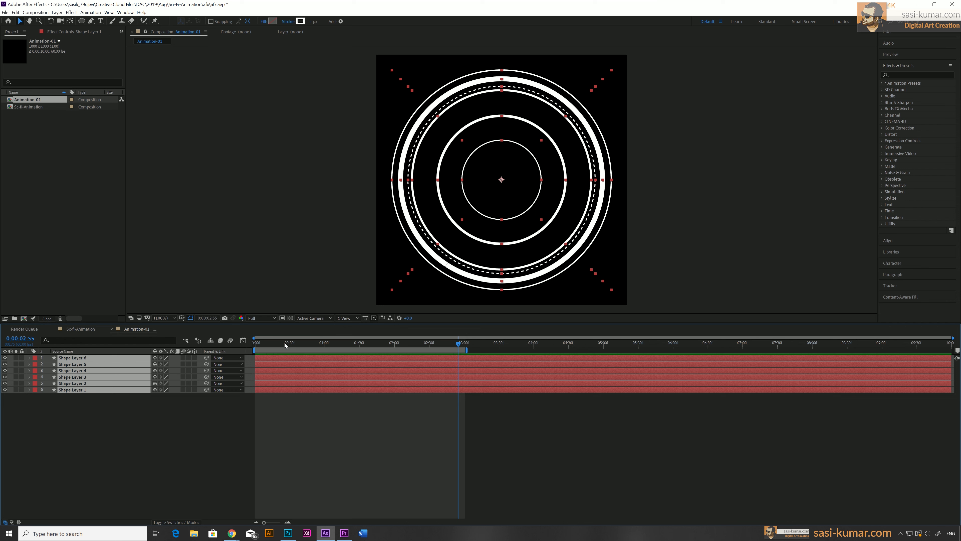
Scrub through the timeline and toggle the top layer's visibility to review the rings' motion
left_click_drag(286, 342, 218, 346)
left_click(366, 429)
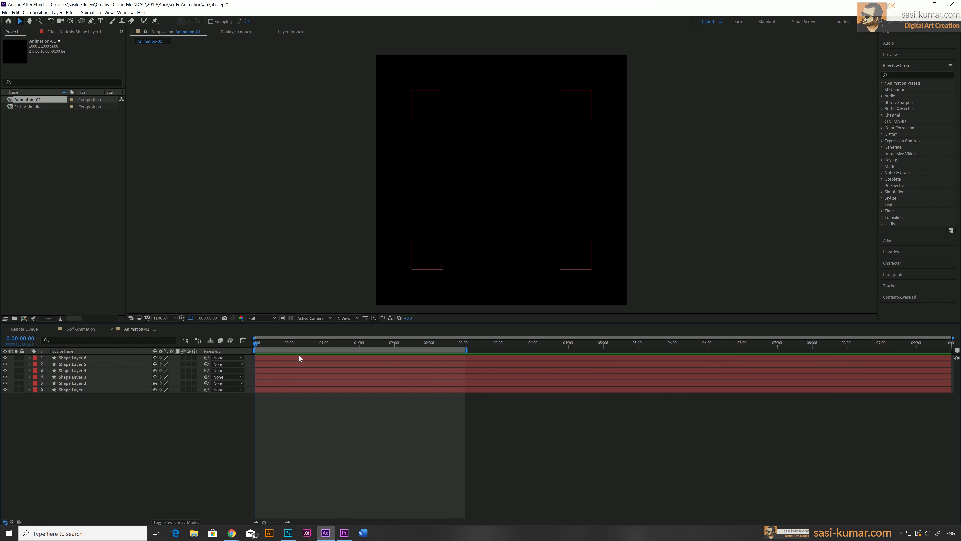
left_click_drag(256, 343, 380, 339)
left_click(309, 356)
left_click(2, 358)
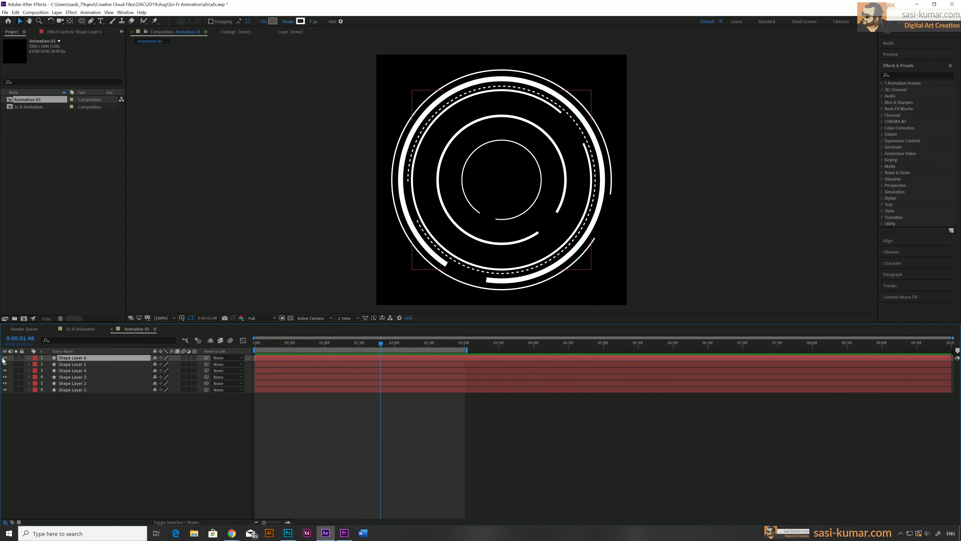
left_click(4, 358)
left_click(3, 358)
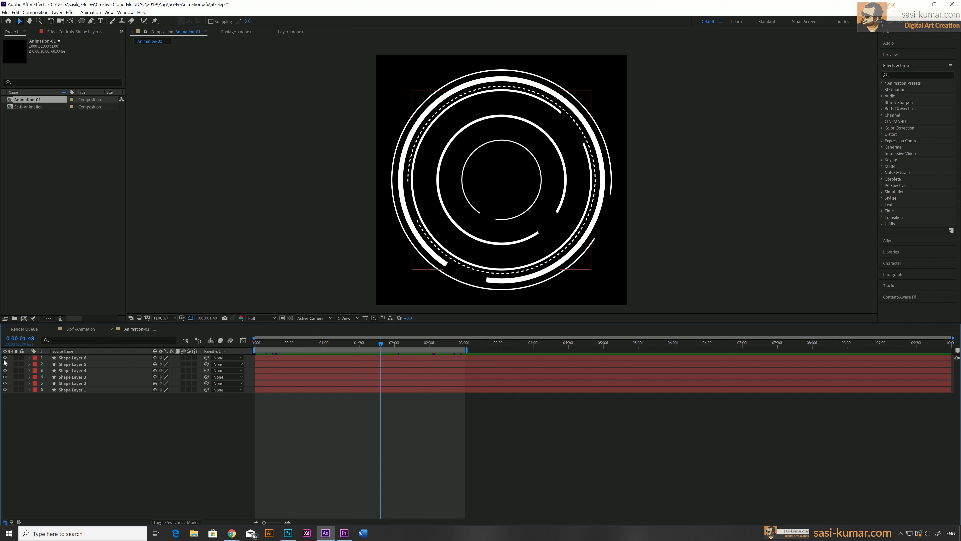
Duplicate the top ring layer and give the copy a Blue label
left_click(267, 358)
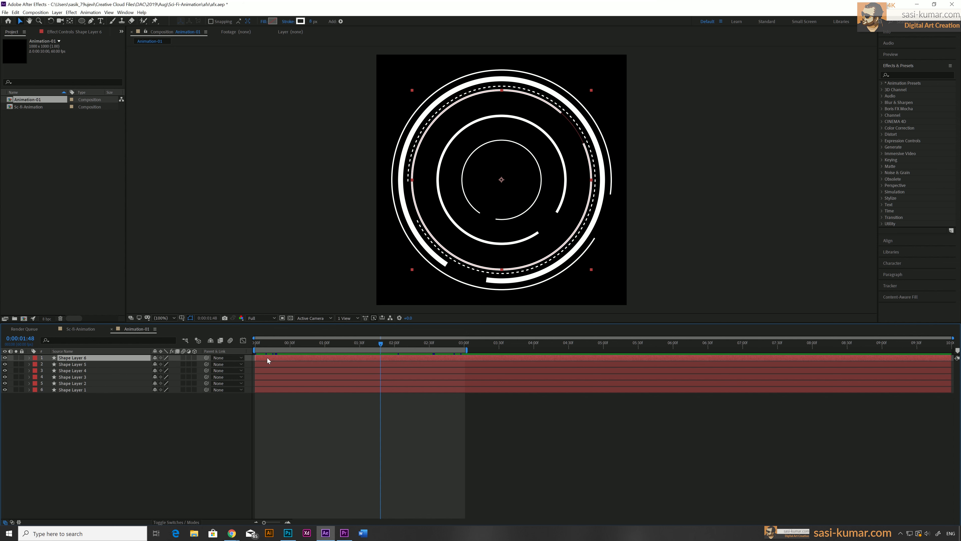
key("ctrl+d")
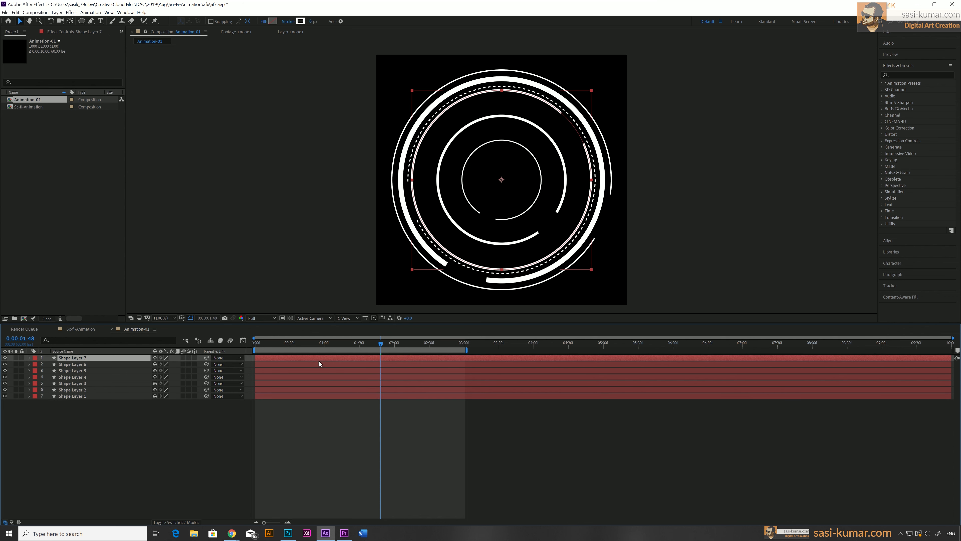
right_click(319, 359)
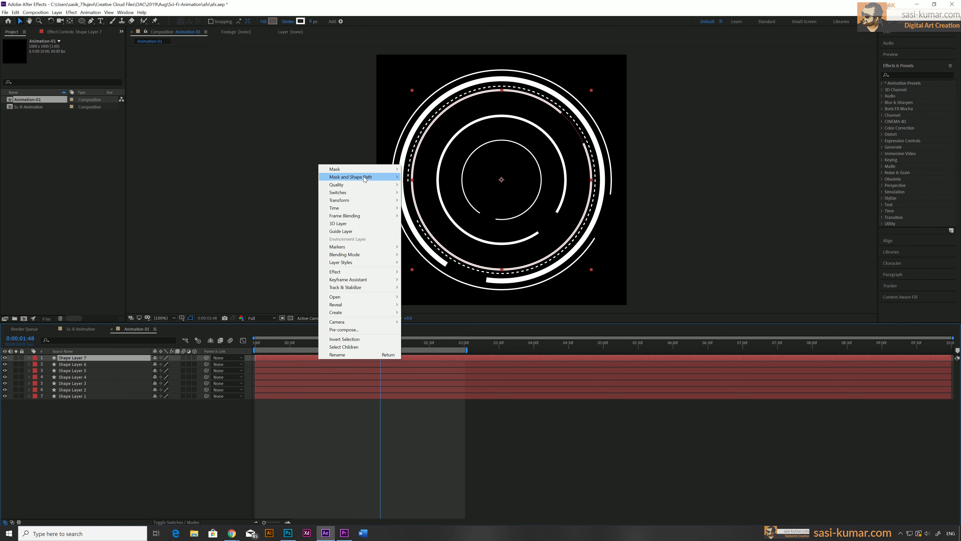
left_click(25, 370)
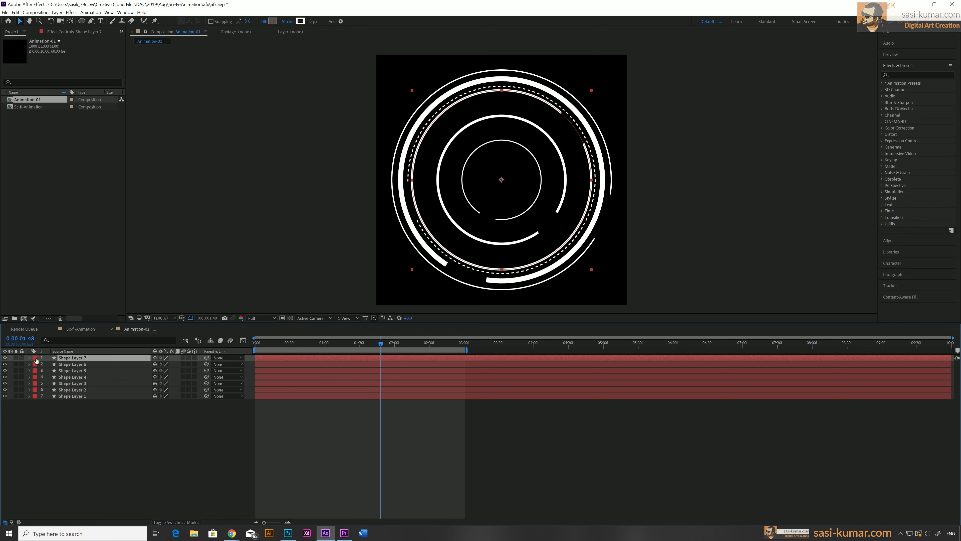
left_click(35, 357)
left_click(63, 439)
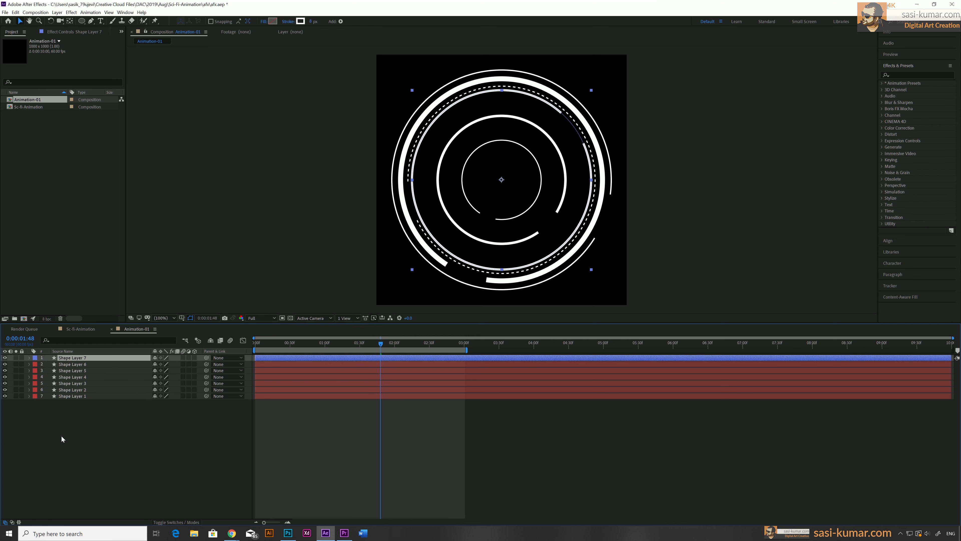
Hide every layer except the duplicate and scrub through its drawing animation
left_click(285, 443)
key("Home")
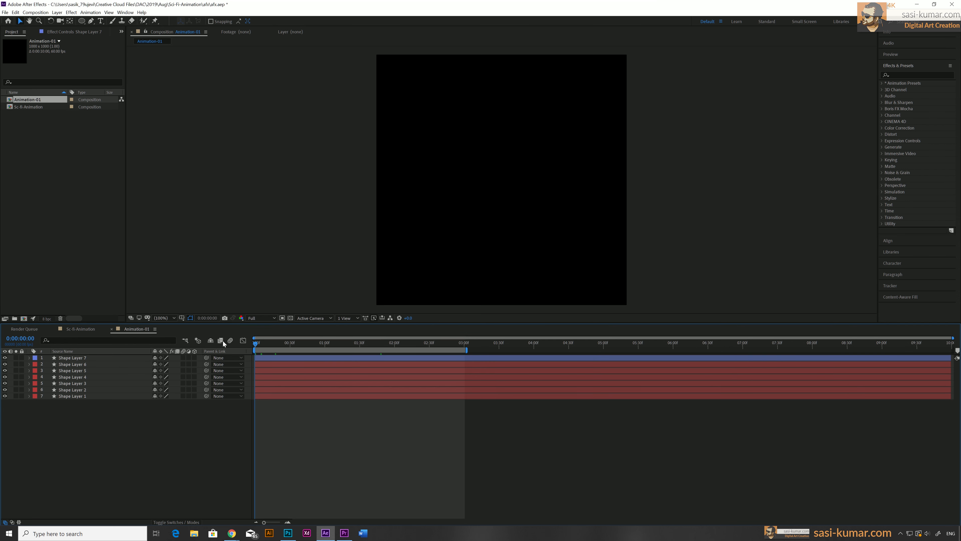
left_click_drag(5, 364, 6, 402)
mouse_move(274, 344)
left_mouse_down()
mouse_move(463, 343)
mouse_move(262, 349)
mouse_move(291, 346)
left_mouse_up()
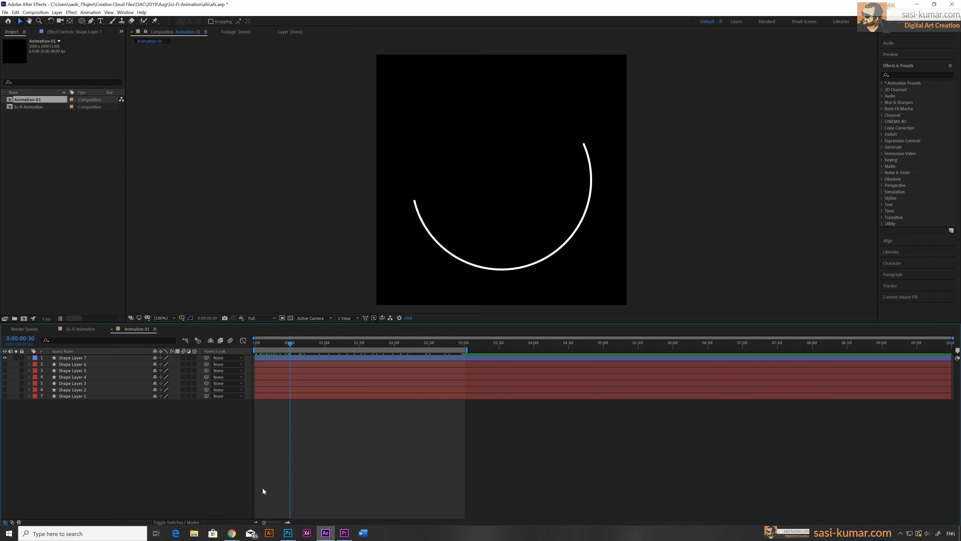
left_click(360, 345)
left_click_drag(360, 344, 396, 345)
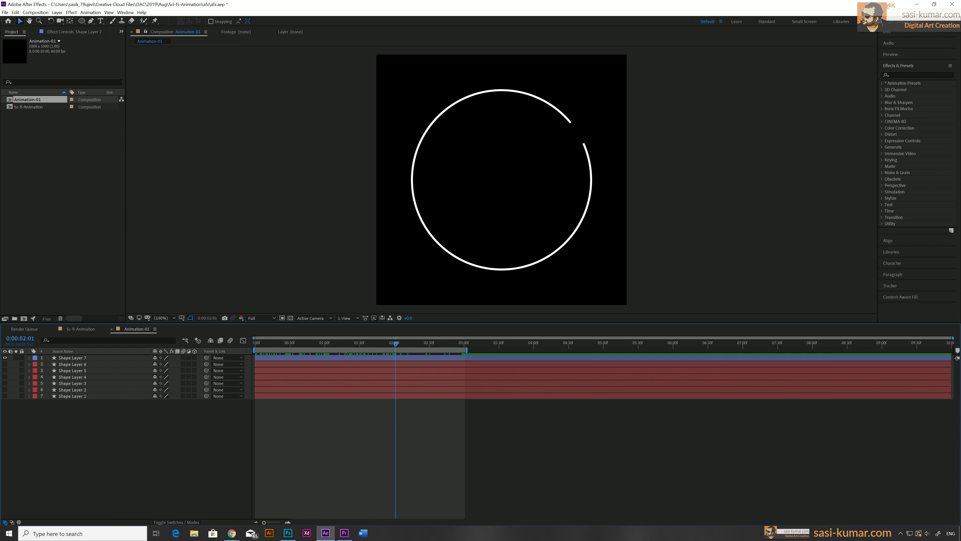
mouse_move(277, 341)
left_mouse_down()
mouse_move(240, 351)
mouse_move(394, 344)
left_mouse_up()
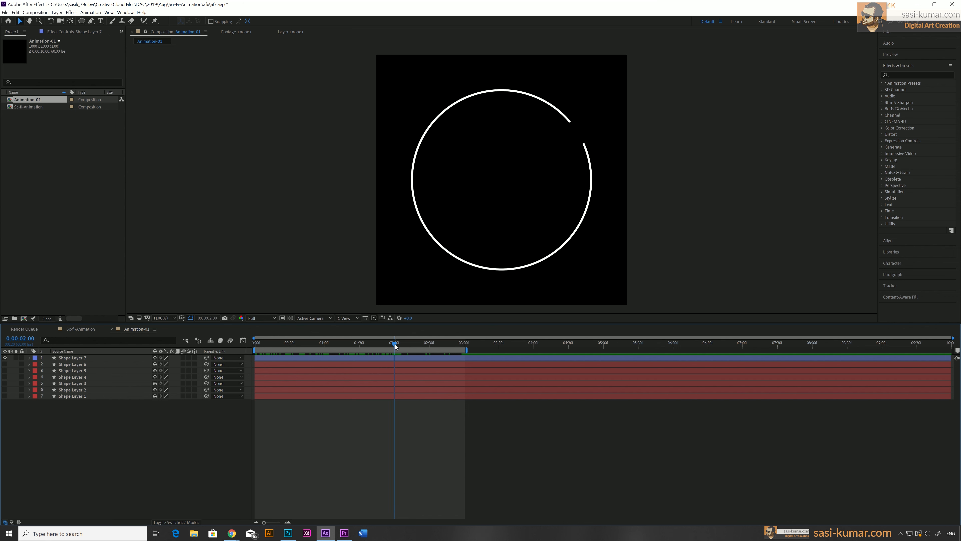
Reveal the duplicate ring's keyframed properties and move its final End keyframe to 2 seconds
left_click(375, 359)
key("u")
key("u")
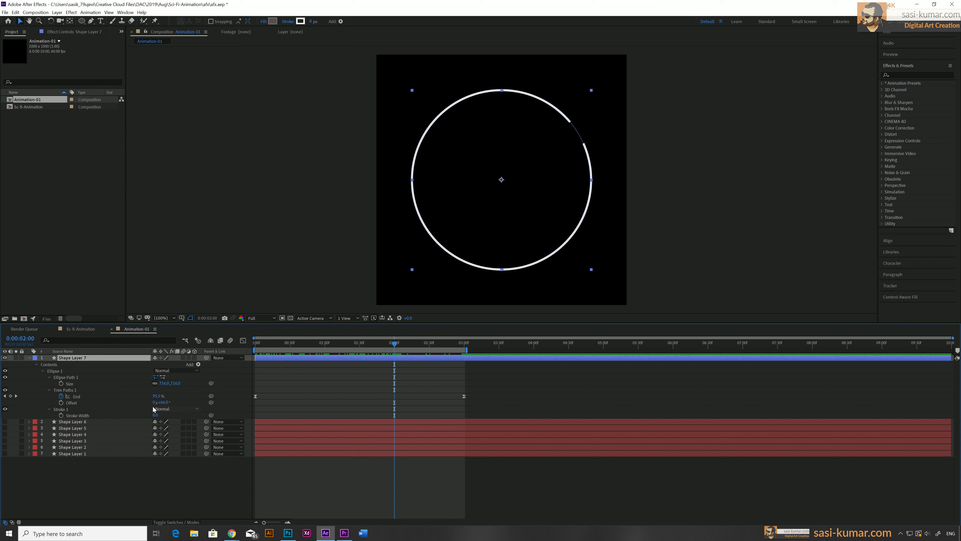
left_click_drag(464, 396, 396, 400)
Set the duplicate's End value at 2 seconds to 20% and thicken its stroke width
left_click(158, 396)
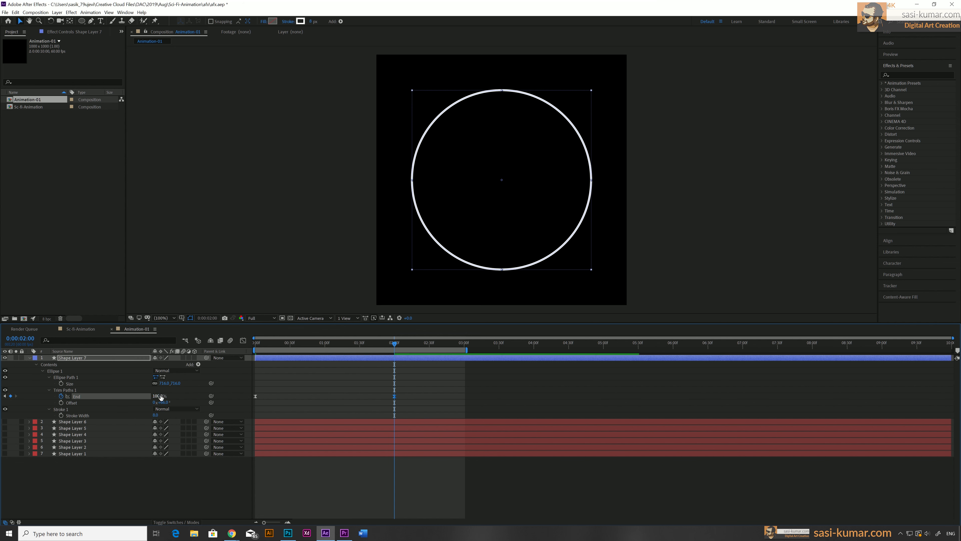
type("25")
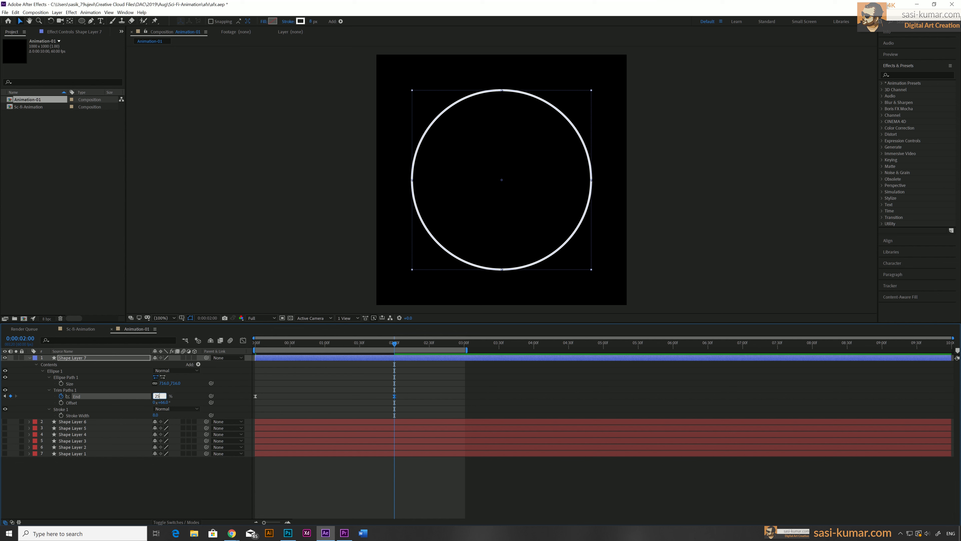
key("Return")
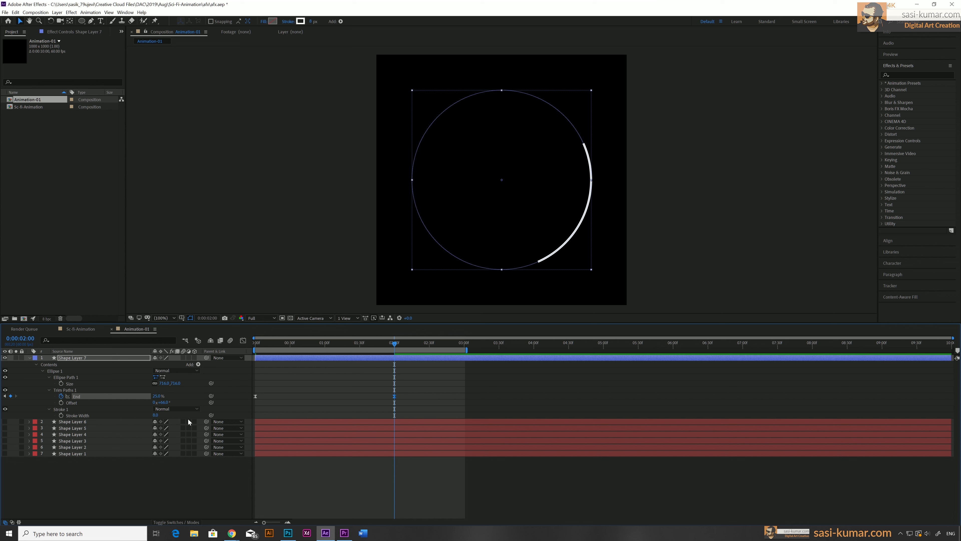
left_click(157, 395)
type("20")
key("Return")
left_click_drag(155, 415, 164, 415)
Unhide all the layers and preview the animation from the start
left_click_drag(4, 422, 4, 454)
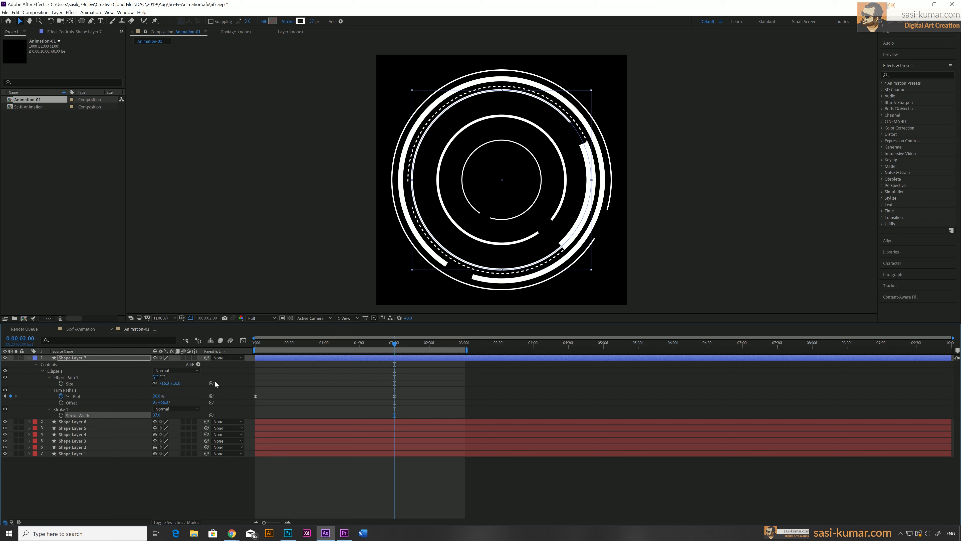
left_click_drag(269, 344, 189, 340)
key("space")
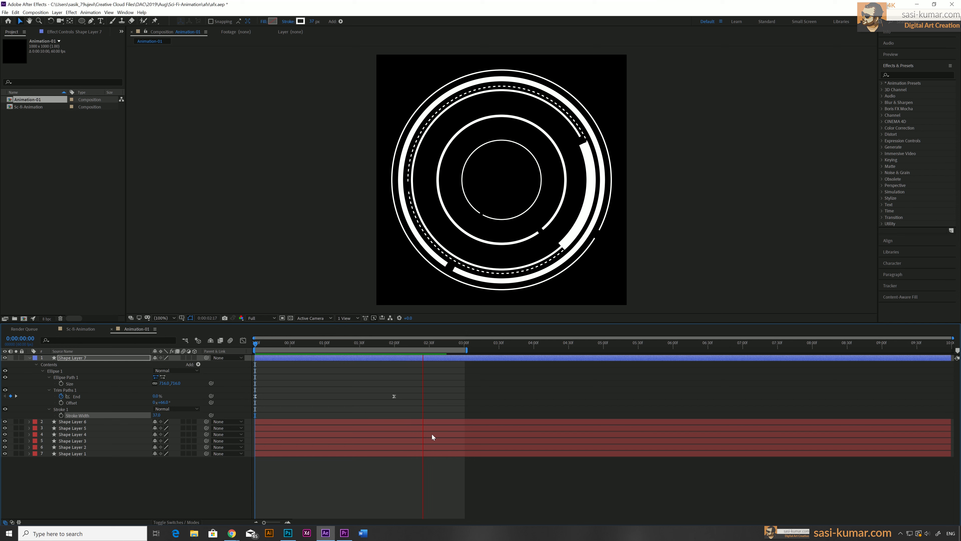
Set the duplicate's End value at 2 seconds to 15%
left_click_drag(372, 344, 394, 343)
left_click(156, 396)
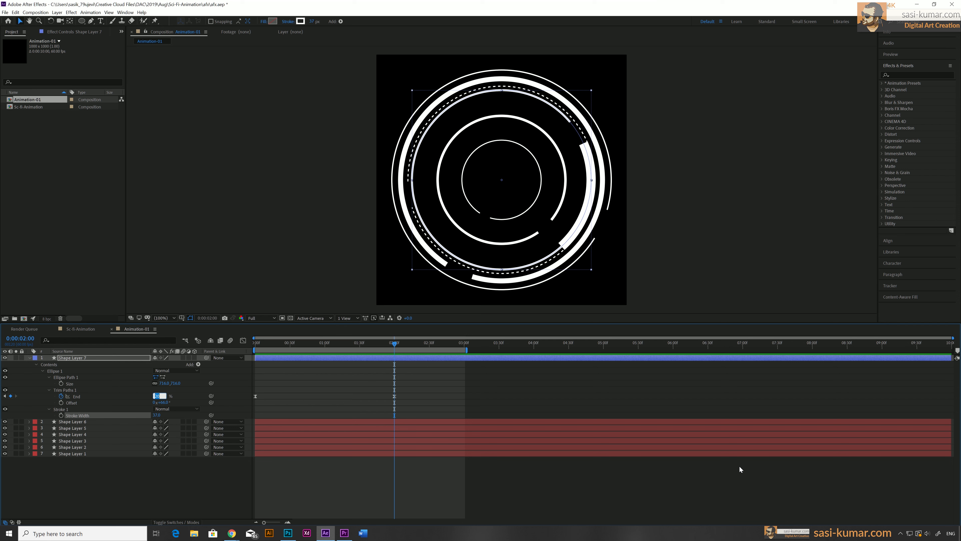
type("15")
key("Return")
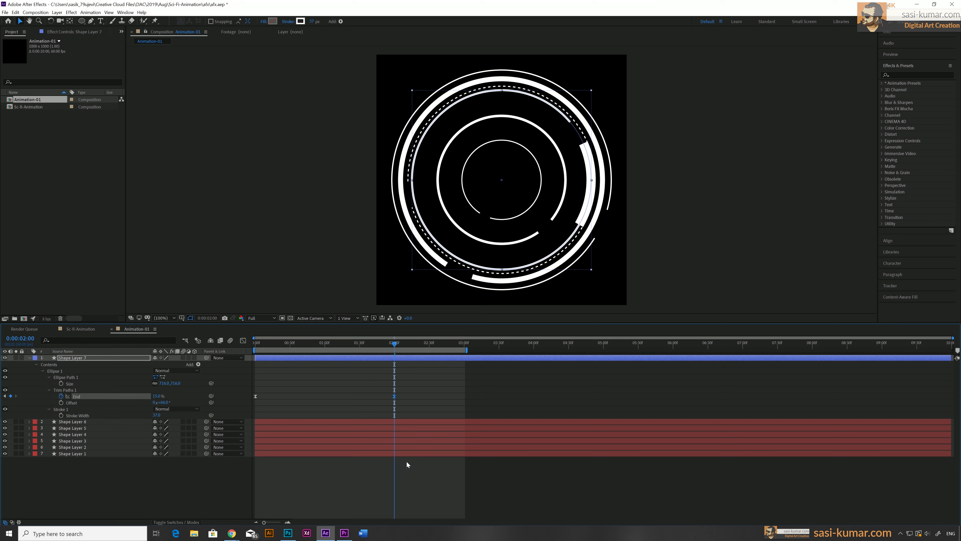
Enlarge the duplicate ring's ellipse size to about 952 so it surrounds the other rings
left_click(326, 412)
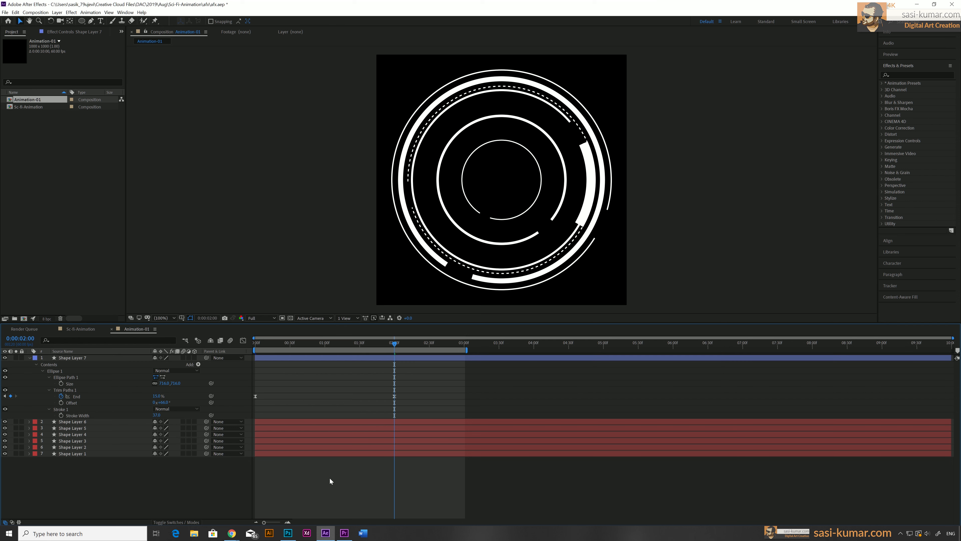
left_click(316, 360)
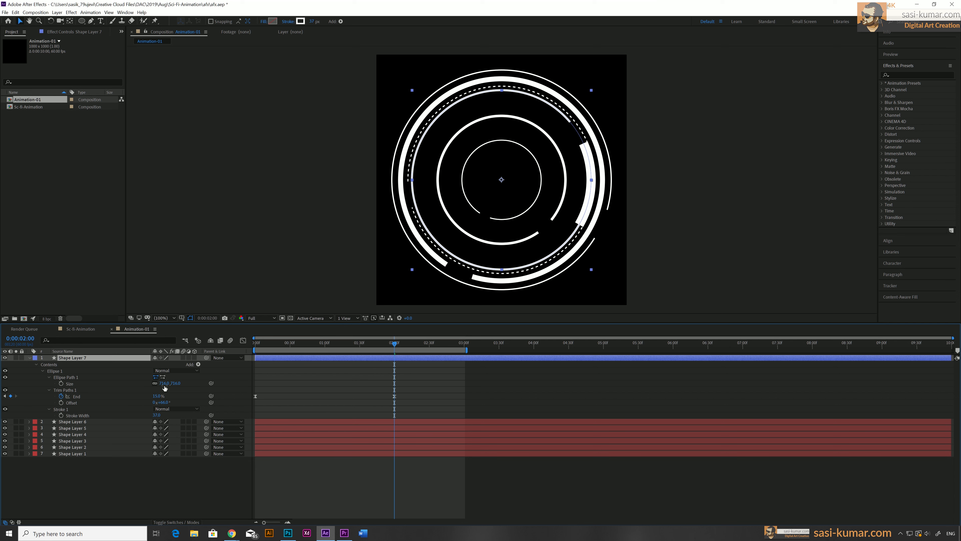
left_click_drag(175, 382, 246, 372)
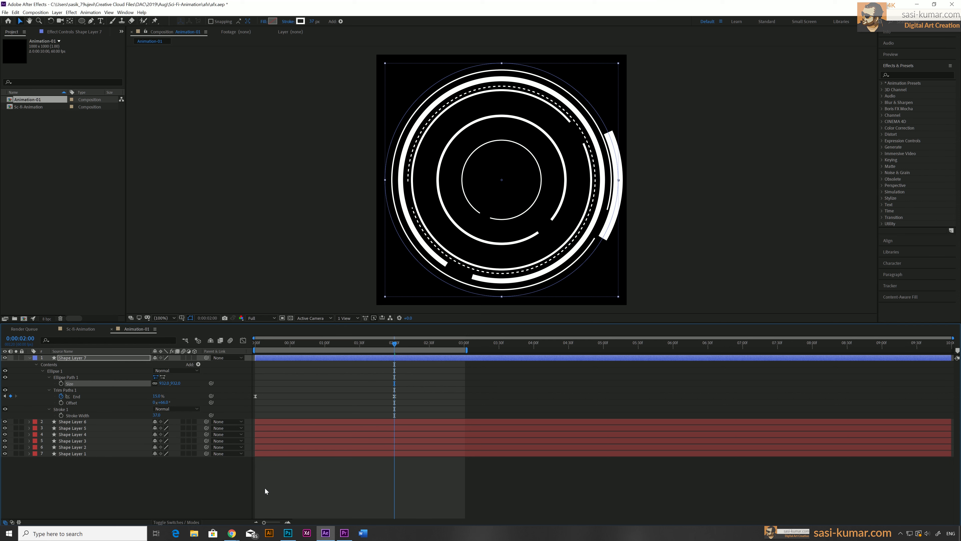
Collapse the layer's properties and preview the animation from the start
left_click(28, 358)
left_click(74, 358)
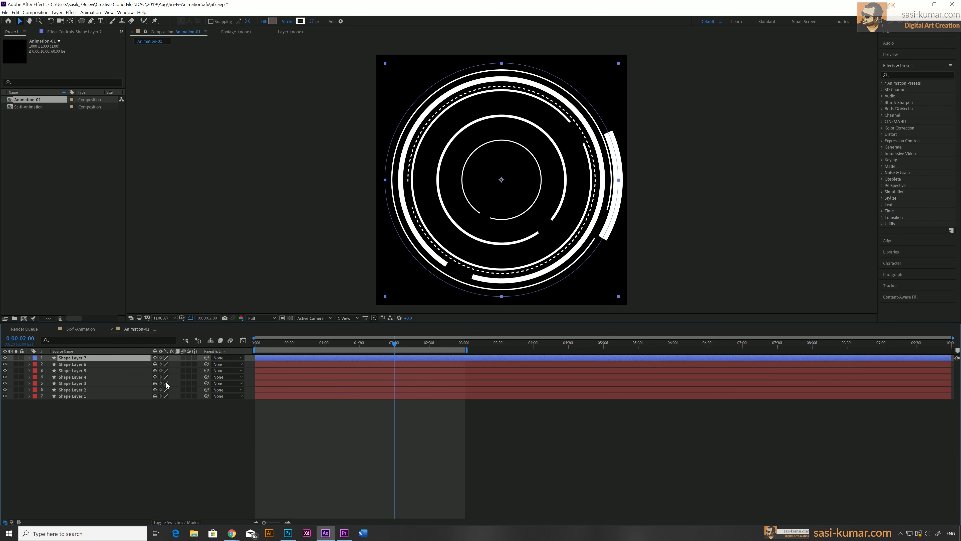
left_click_drag(273, 346, 233, 349)
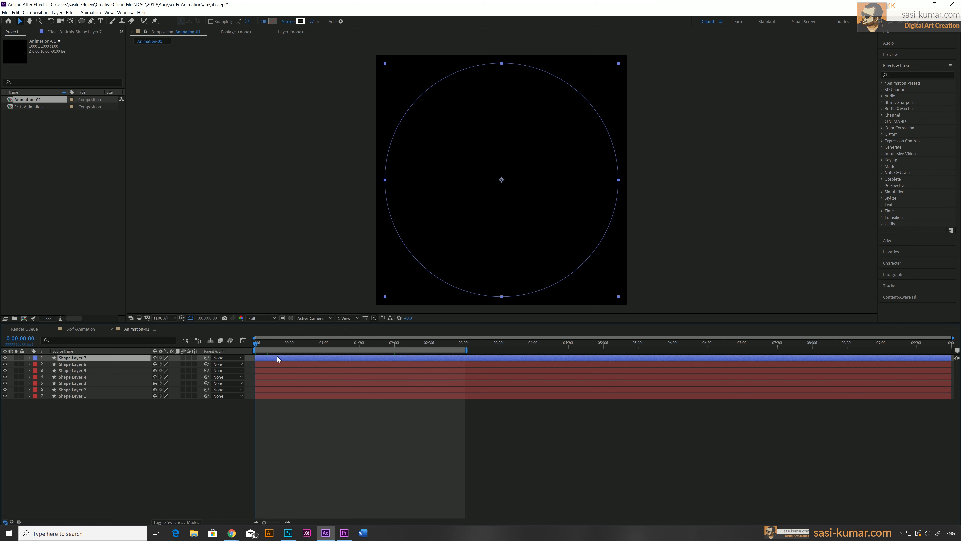
key("space")
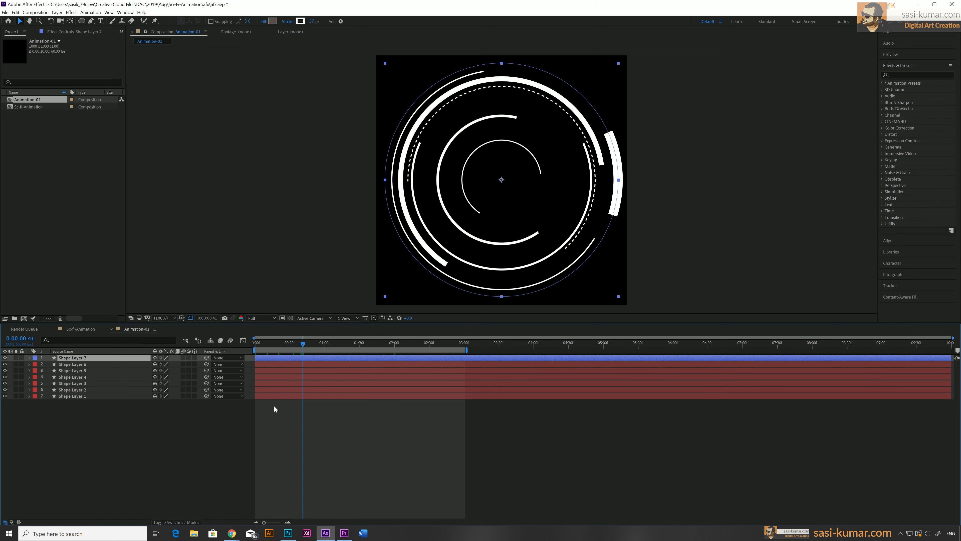
Duplicate the enlarged outer ring three times and select the three new copies
key("ctrl+d")
key("ctrl+d")
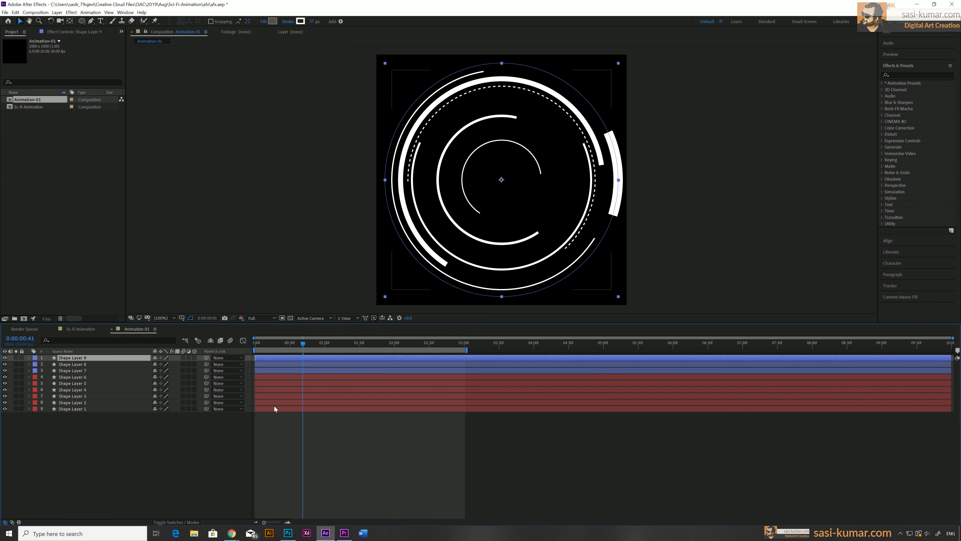
key("ctrl+d")
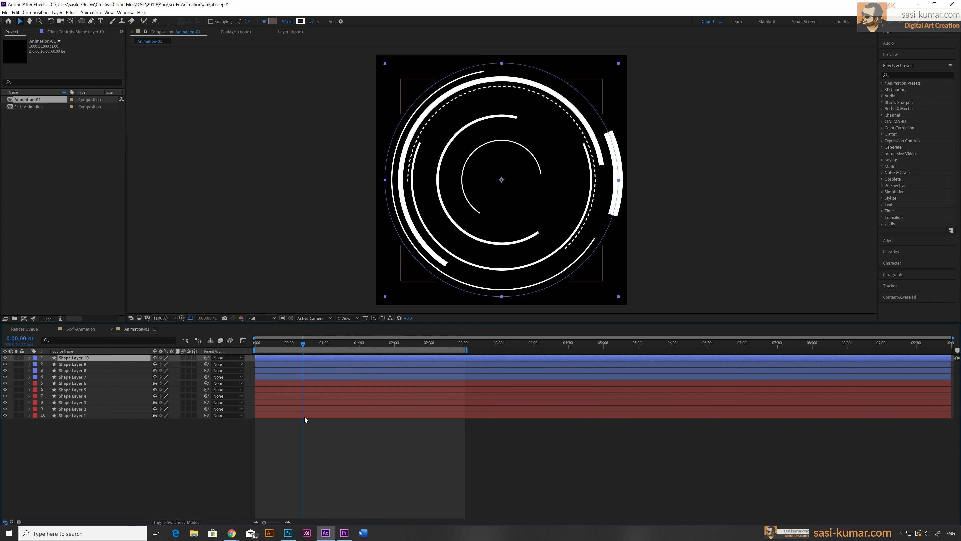
left_click(335, 427)
left_click(289, 372)
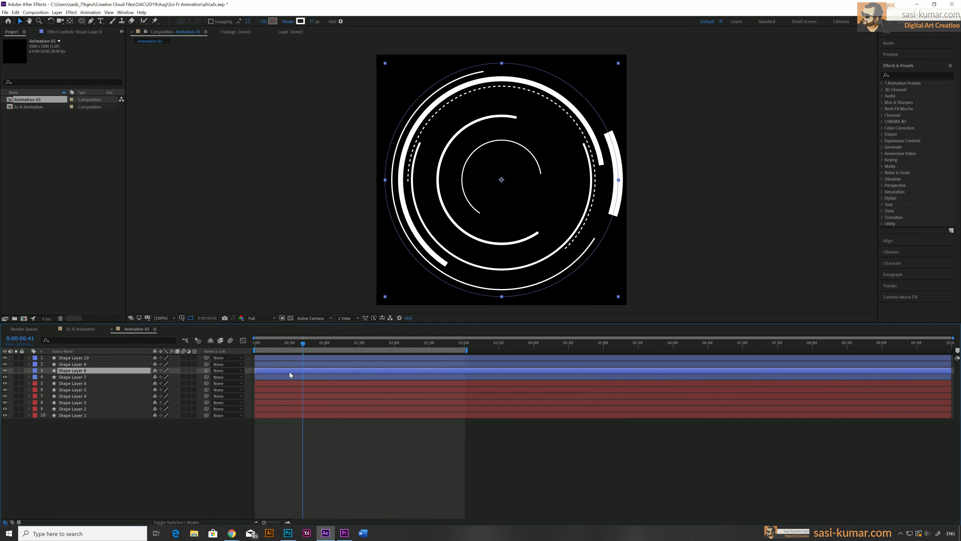
left_click(280, 358, "shift")
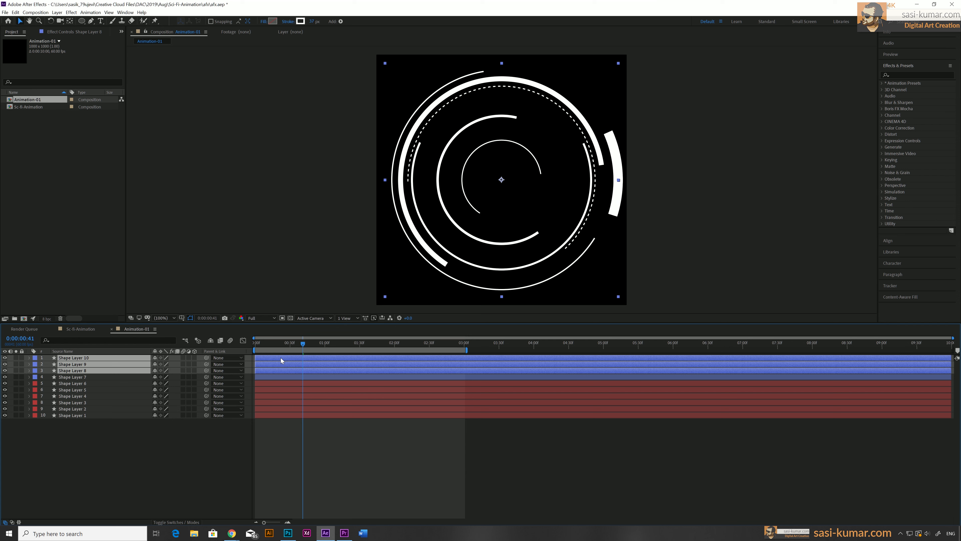
Reveal the copies' full Trim Paths properties and rotate the top copy's Offset
key("u")
key("u")
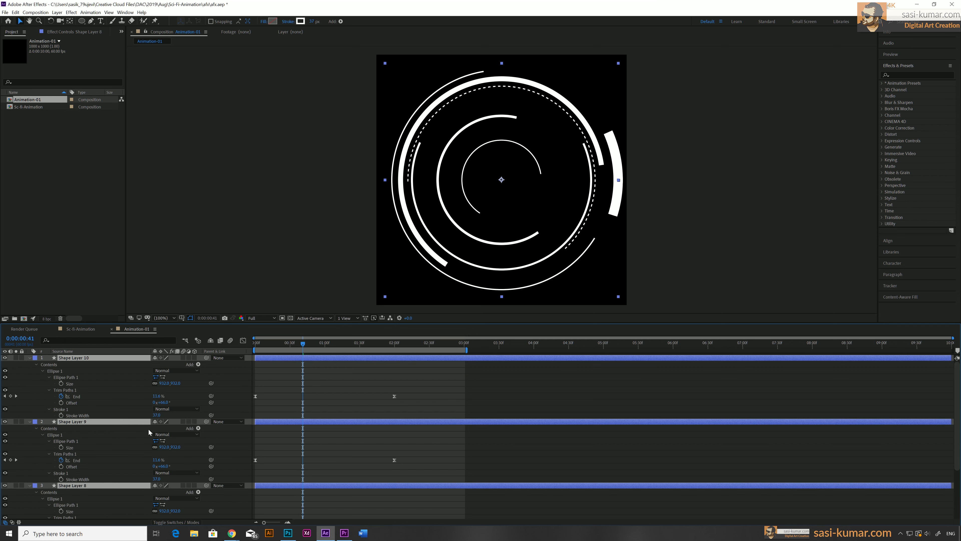
left_click(49, 390)
left_click(49, 389)
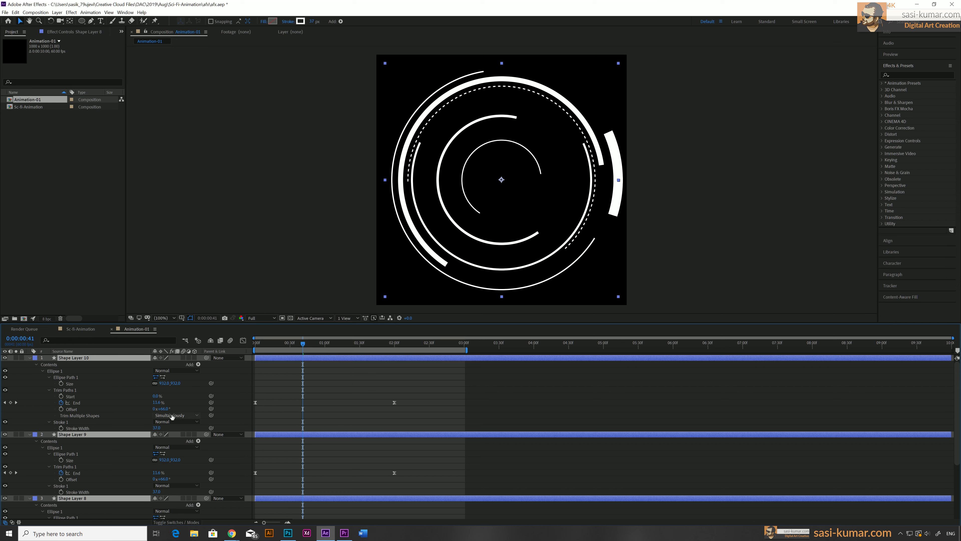
left_click_drag(163, 412, 186, 404)
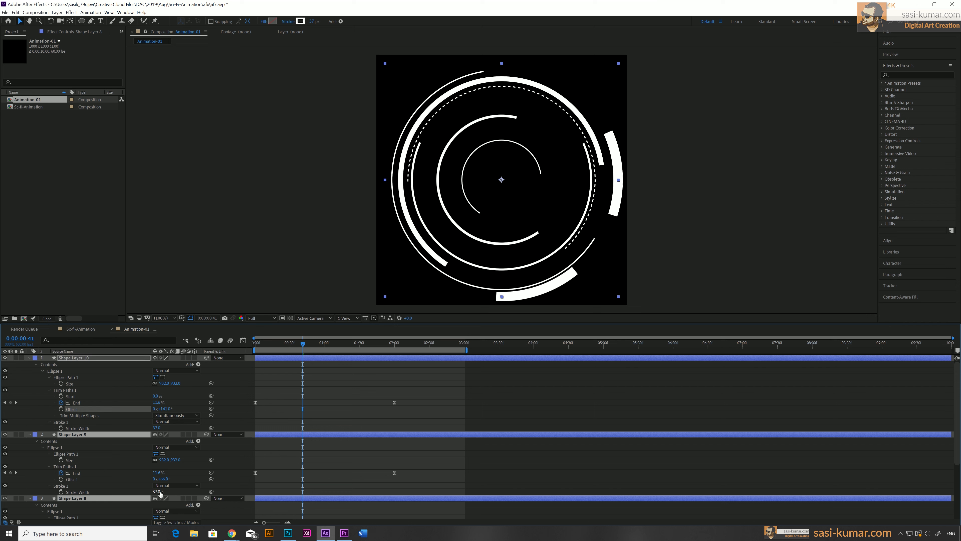
left_click_drag(156, 491, 171, 491)
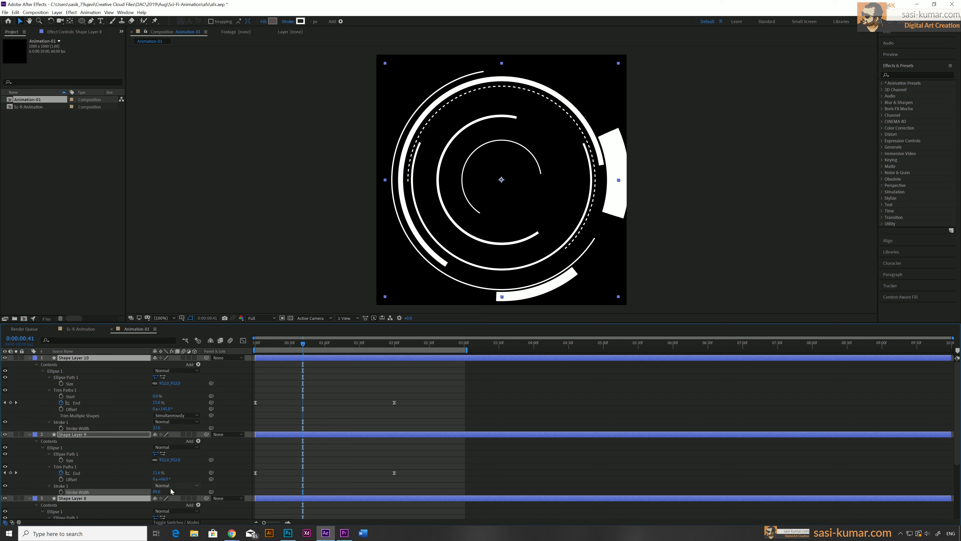
key("ctrl+z")
key("ctrl+z")
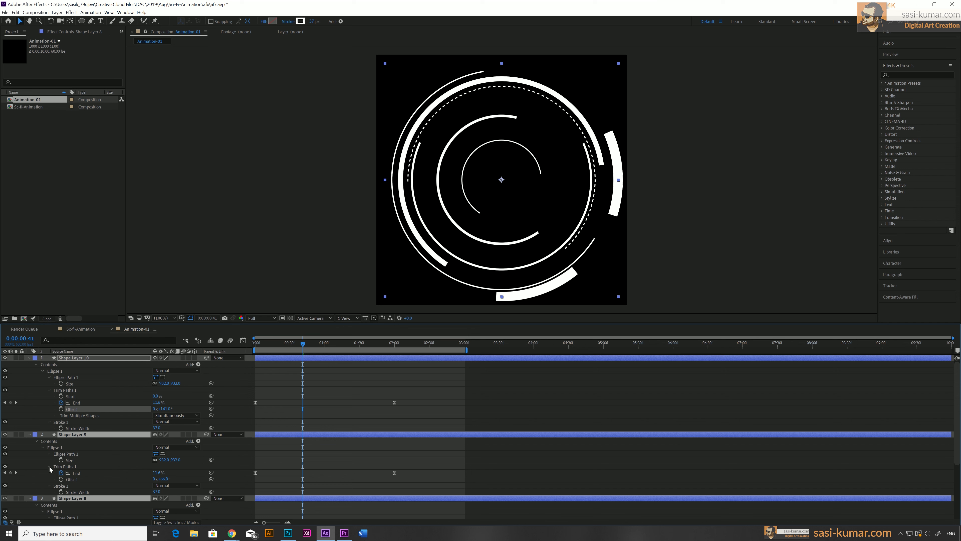
Expand the second copy's Trim Paths and rotate its Offset to a different angle
left_click(49, 466)
left_click(48, 465)
left_click_drag(163, 485, 226, 479)
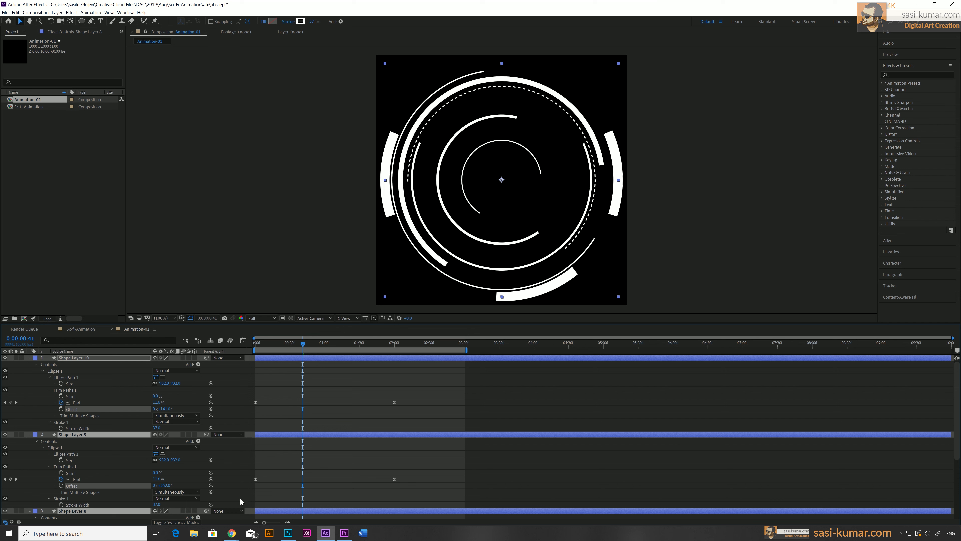
Rotate the third copy's Trim Paths Offset to another angle
scroll(383, 505, "down", 5)
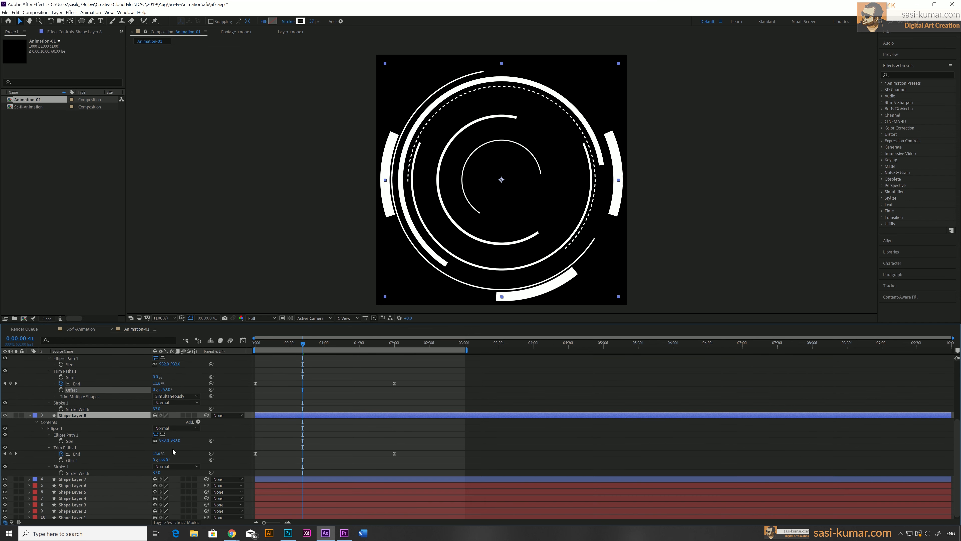
left_click_drag(163, 460, 130, 459)
left_click(131, 460)
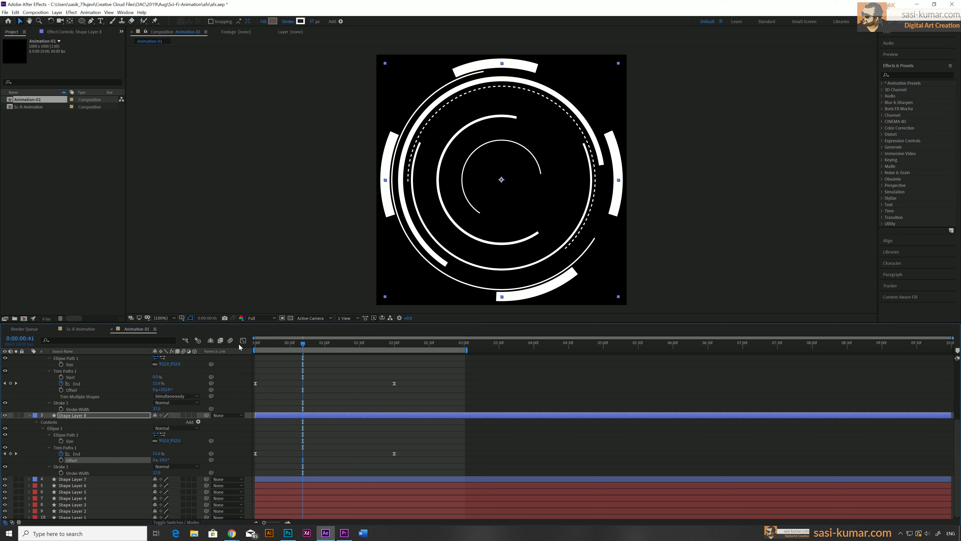
Preview the animation from the start and collapse the layers' properties
key("Home")
key("space")
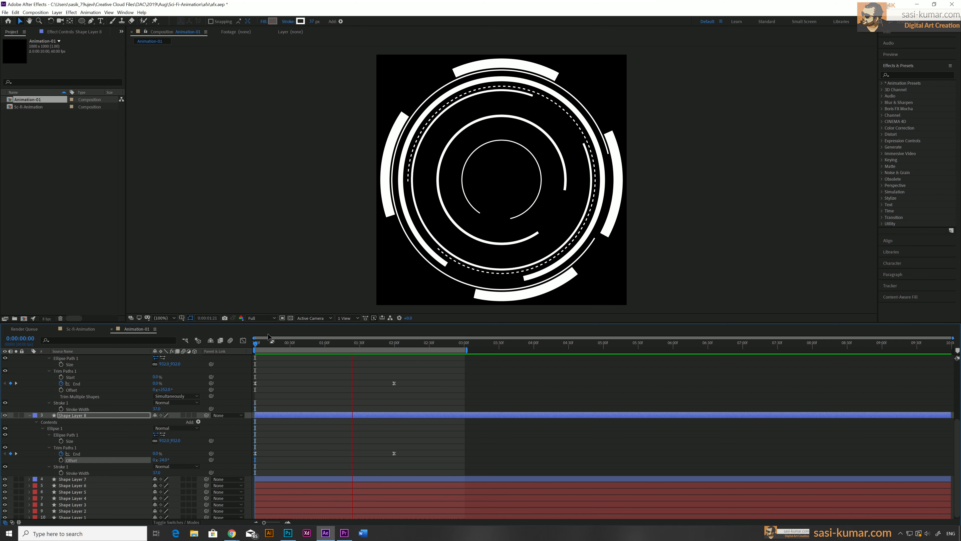
key("space")
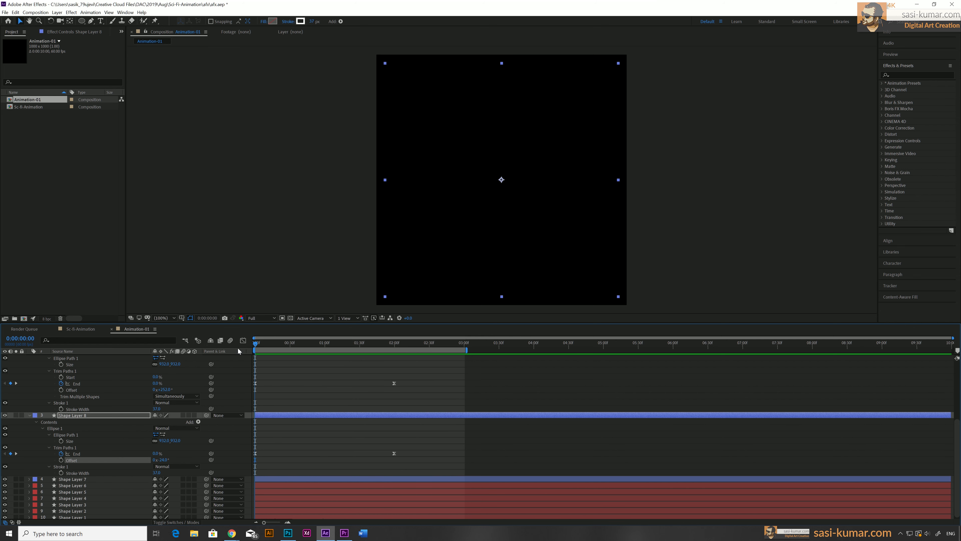
key("space")
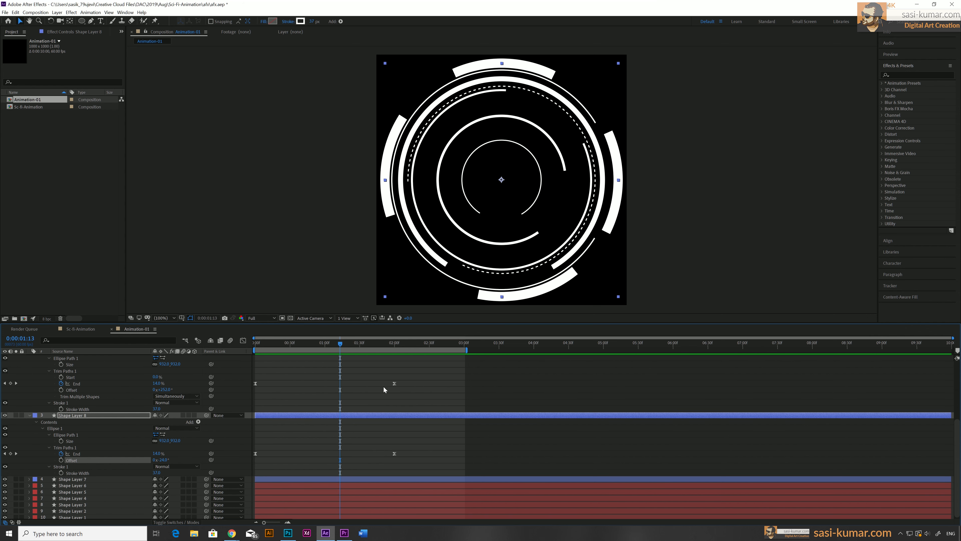
scroll(242, 449, "up", 5)
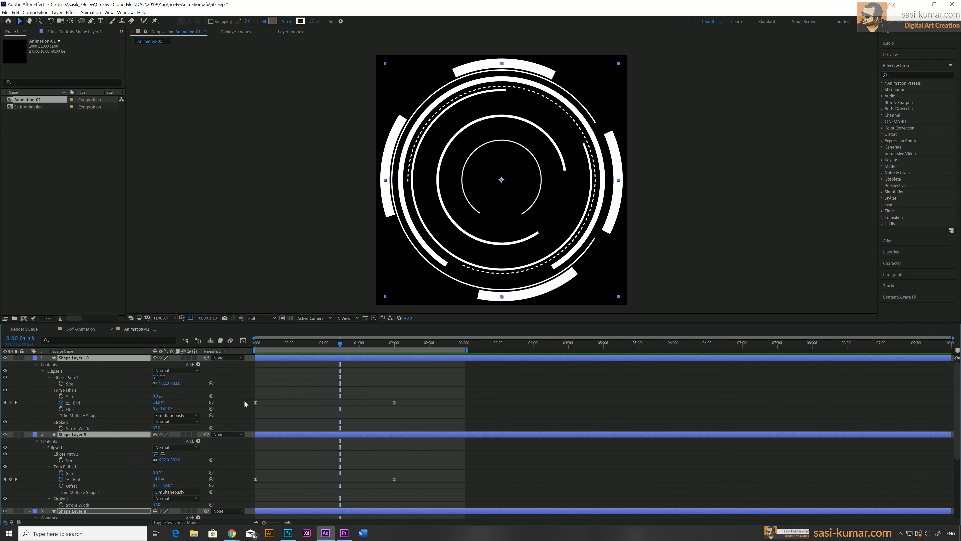
scroll(295, 418, "down", 5)
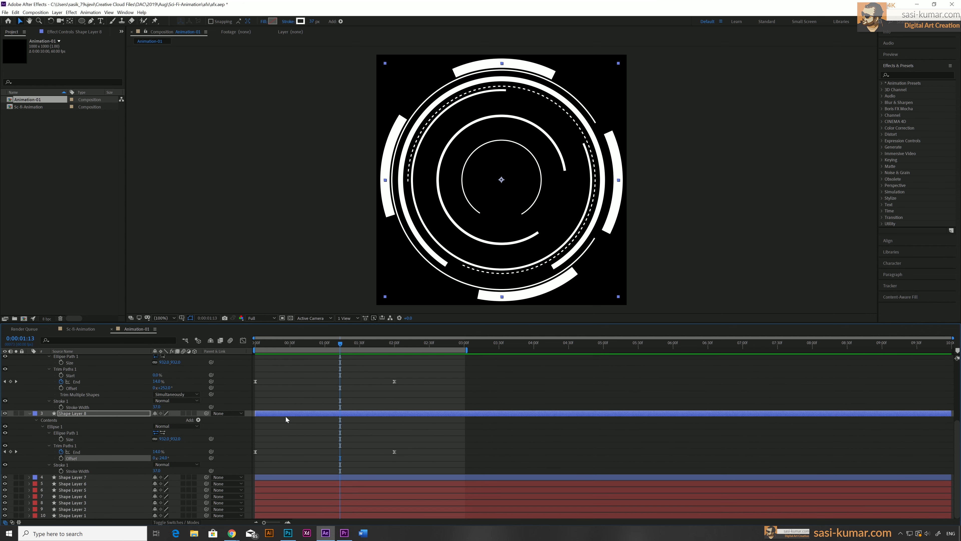
key("u")
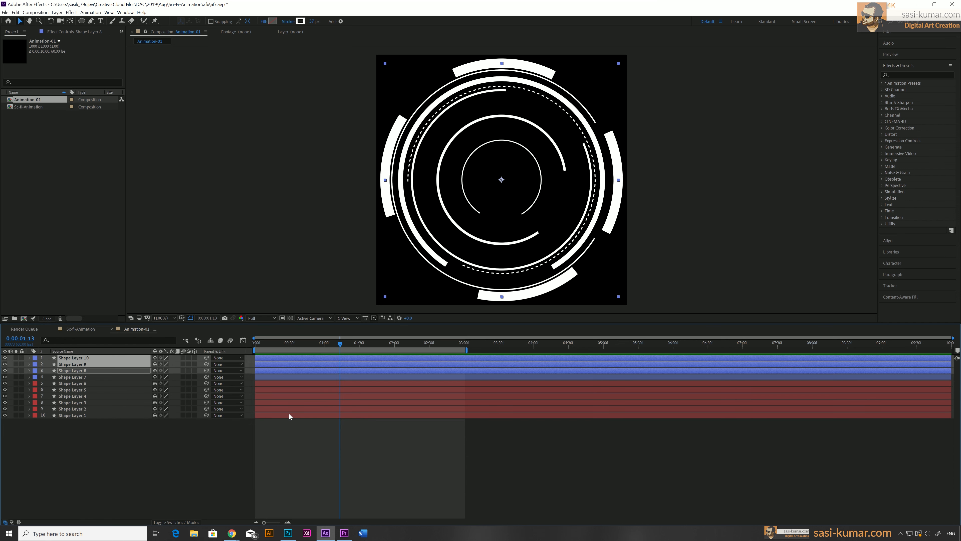
Duplicate the top outer ring layer and reveal the new copy's keyframed properties
left_click(381, 444)
left_click(282, 356)
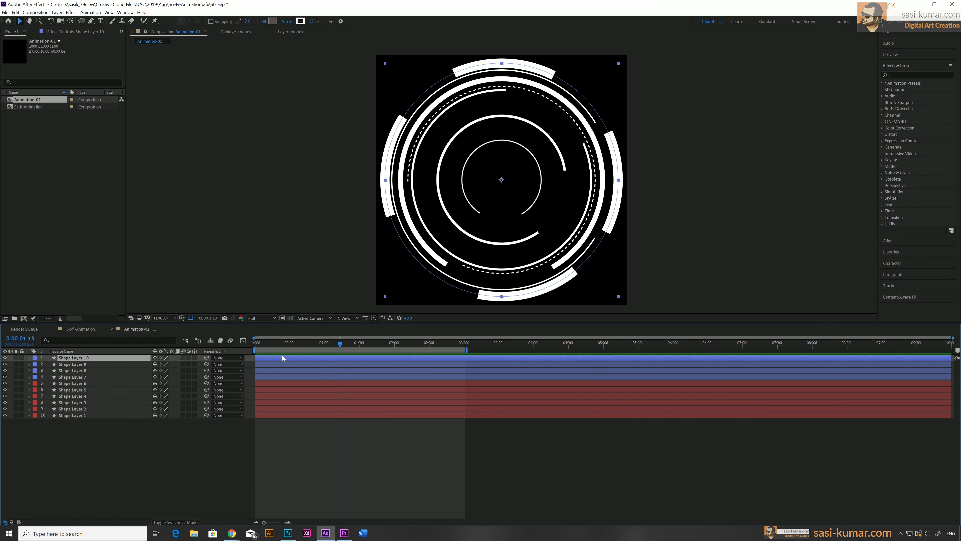
key("ctrl+d")
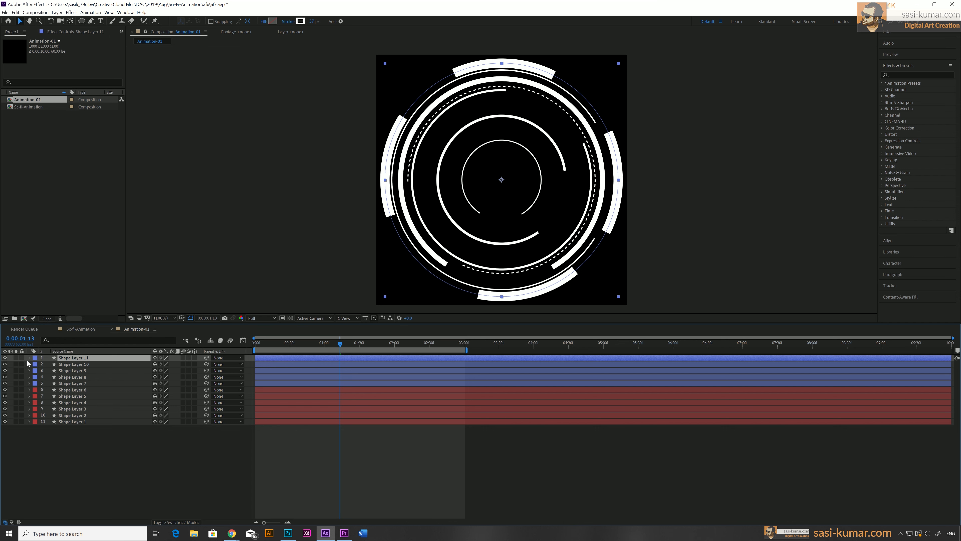
key("u")
key("u")
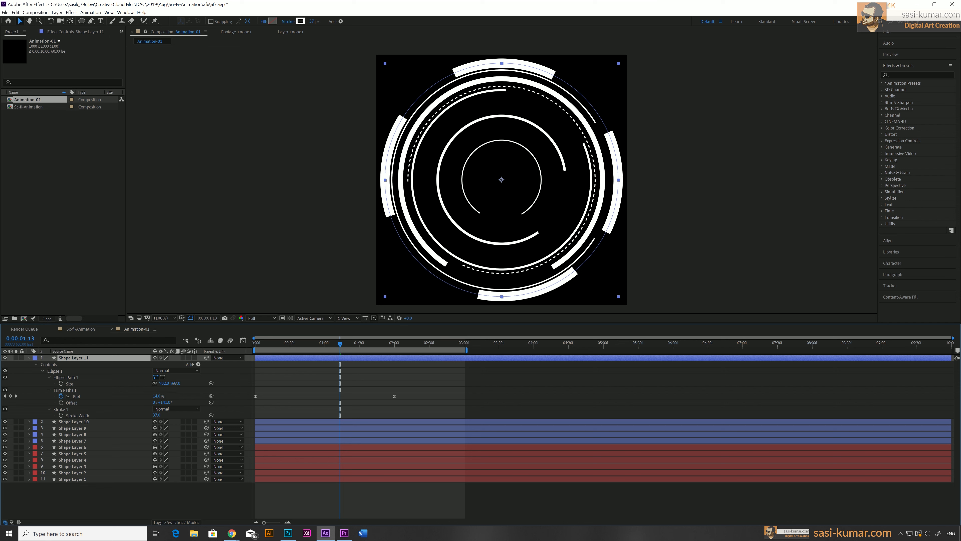
Shrink the copied ring's ellipse size to sit inside the outer rings and add a Repeater to its contents
left_click_drag(171, 384, 38, 365)
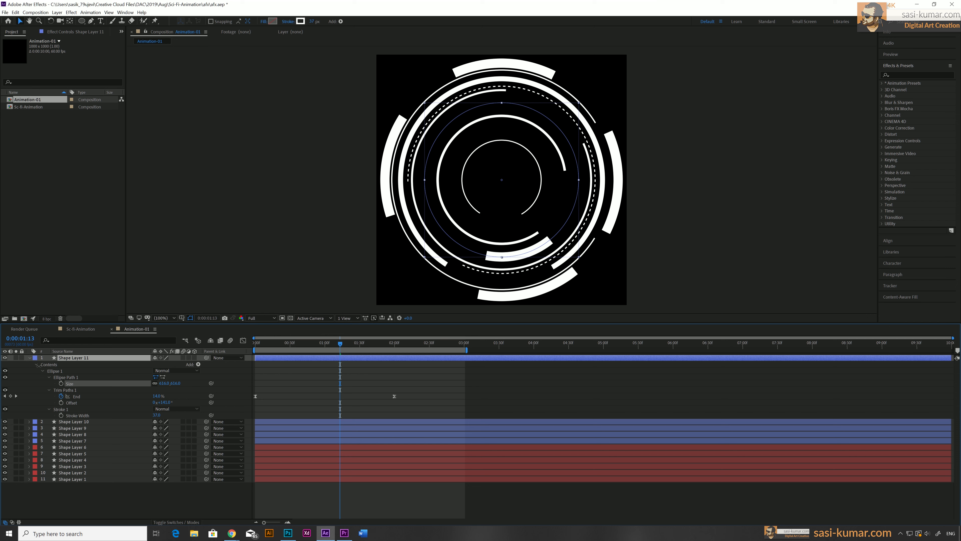
left_click_drag(38, 365, 38, 365)
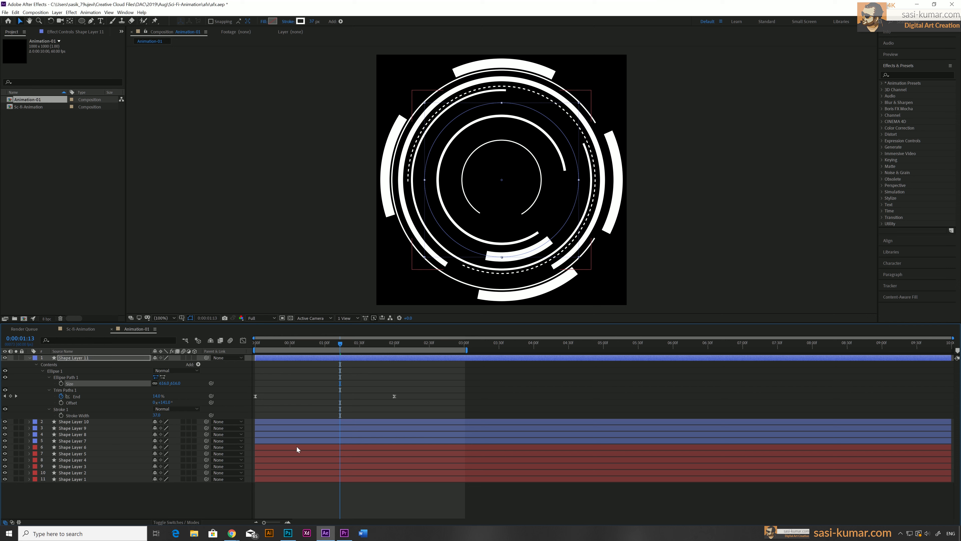
left_click(199, 364)
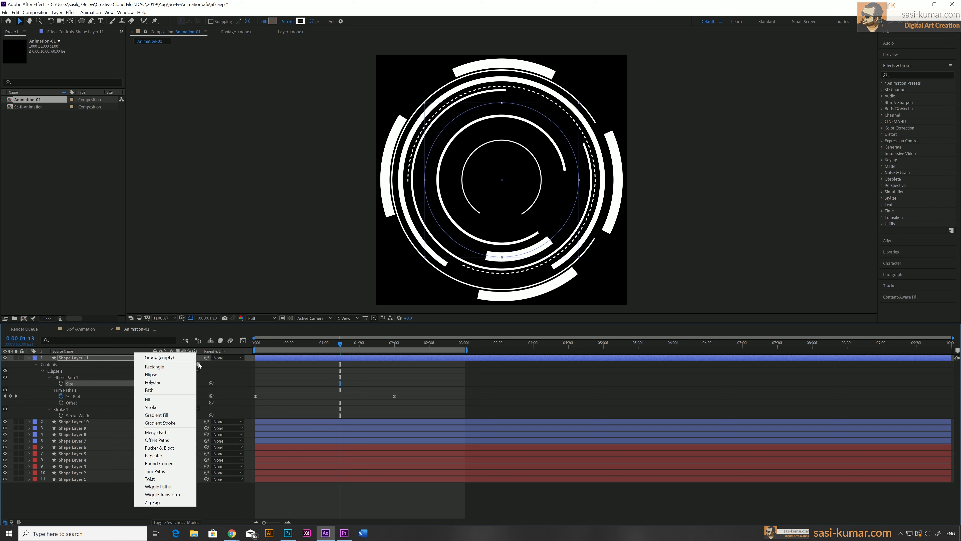
left_click(178, 455)
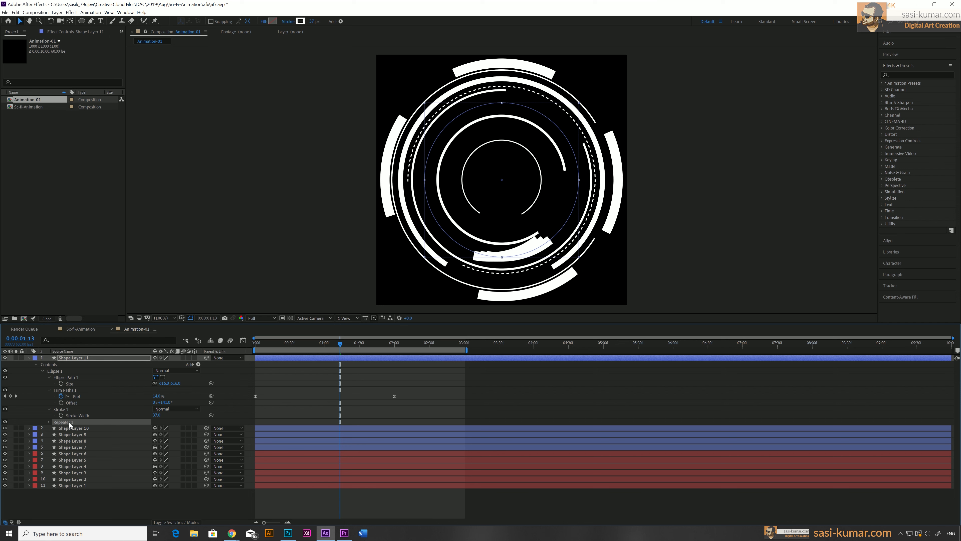
Expand the Repeater's transform and set its Position to 0,0
left_click(49, 422)
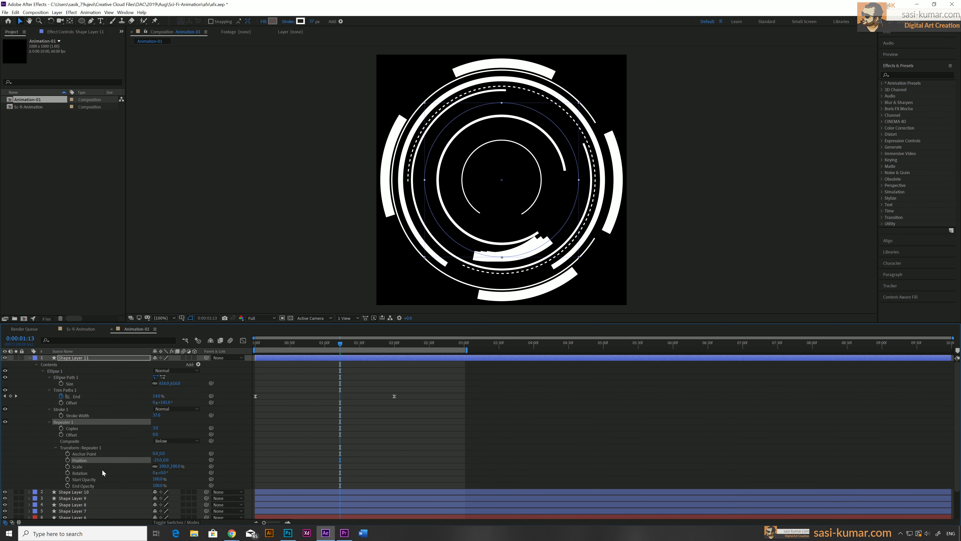
left_click(158, 459)
type("0")
key("Return")
left_click(155, 428)
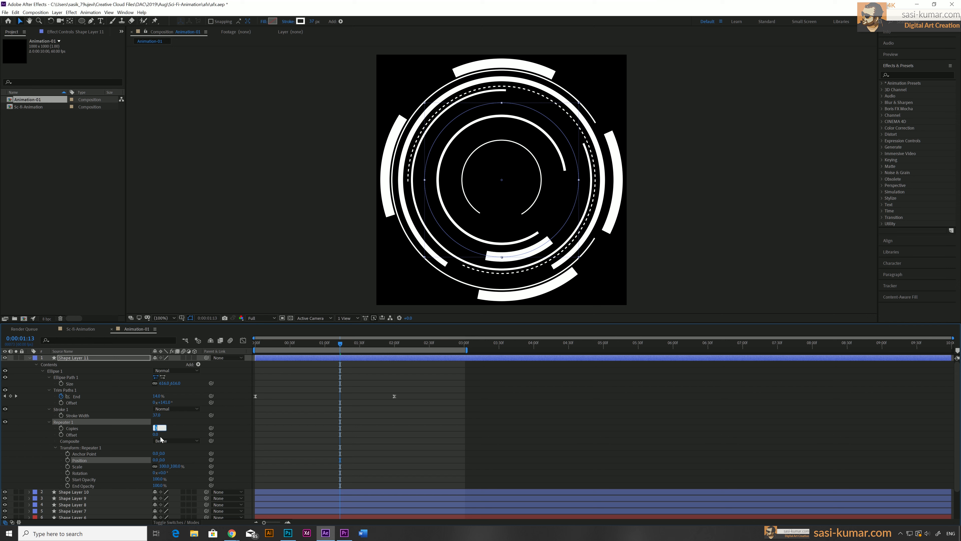
key("Return")
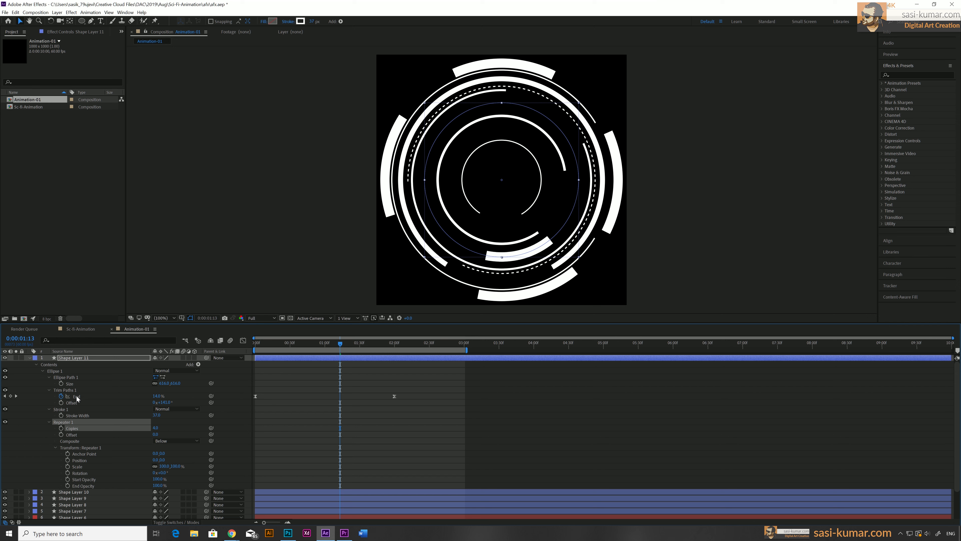
Set the current Trim Paths End keyframe to 5% and the Repeater's copies to 6
left_click(156, 397)
type("10")
key("Return")
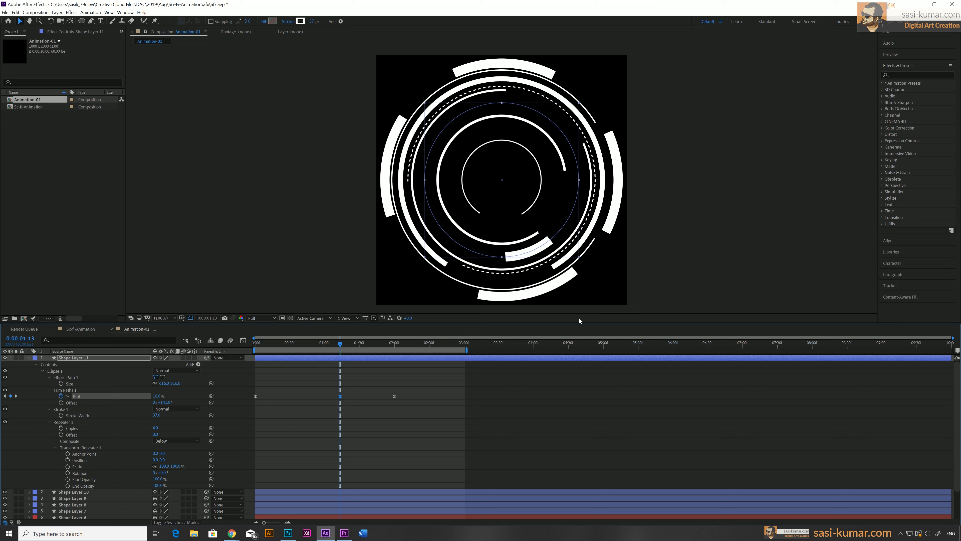
left_click(155, 396)
type("5")
key("Return")
left_click(155, 428)
type("6")
key("Return")
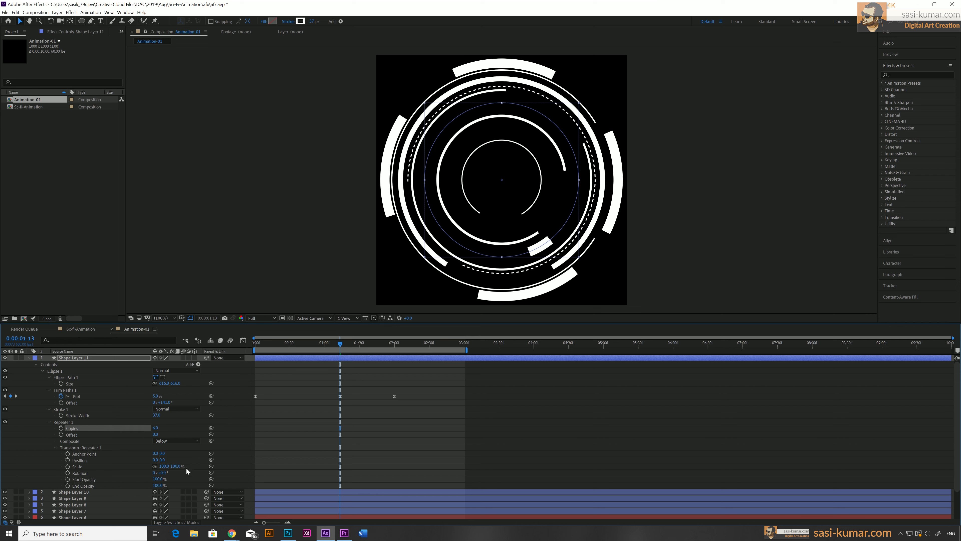
Keyframe the Repeater's transform Rotation at the start and scrub it to a new angle at 3 seconds
left_click_drag(299, 341, 251, 347)
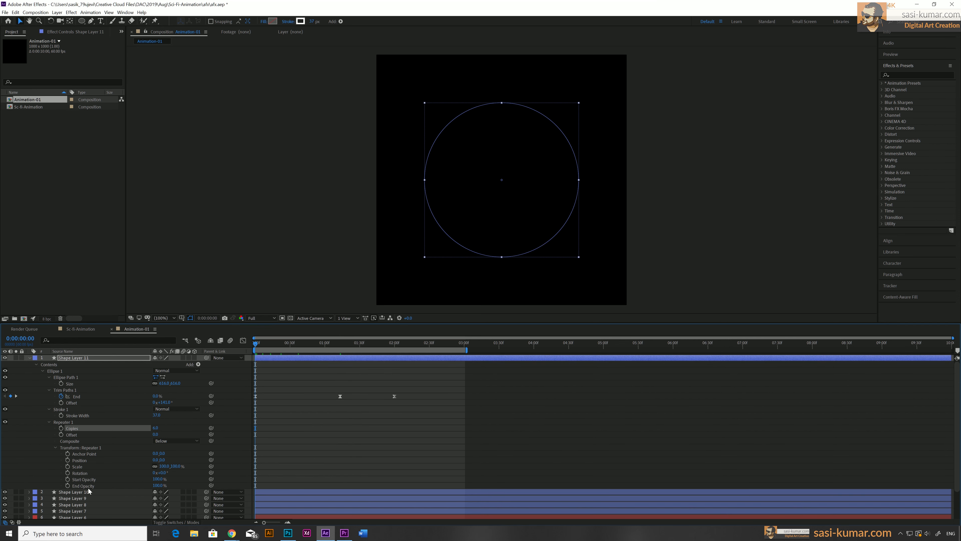
left_click(68, 473)
left_click_drag(261, 346, 395, 344)
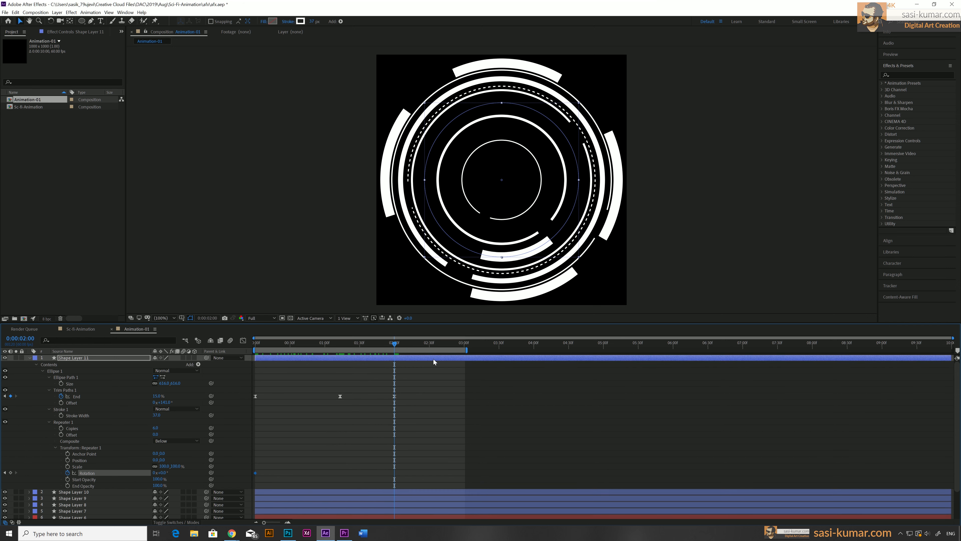
left_click_drag(422, 344, 465, 345)
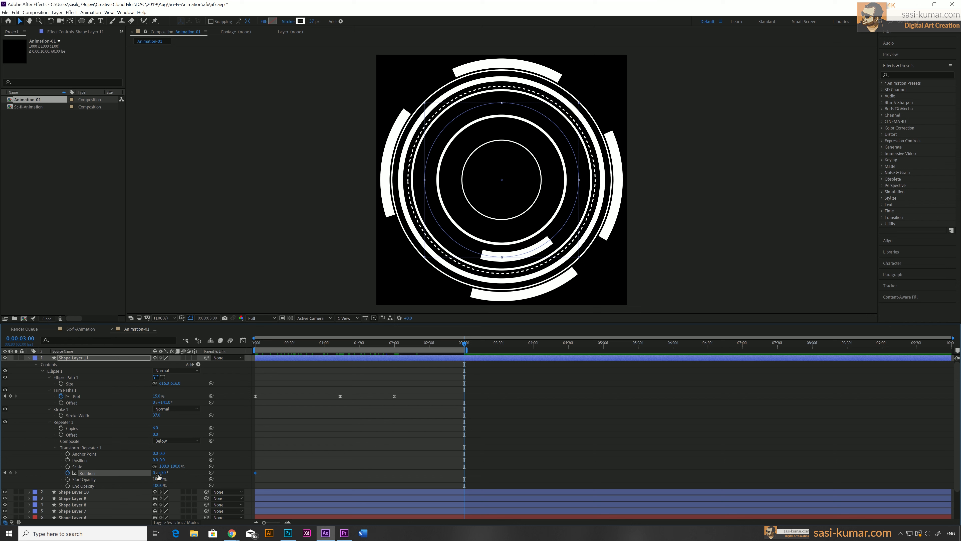
left_click_drag(159, 475, 181, 469)
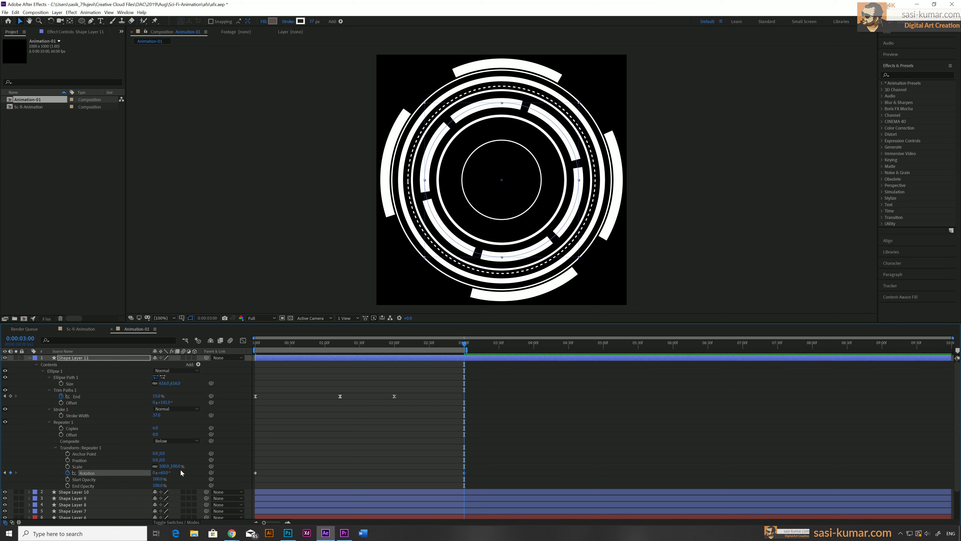
Select the rotation keyframes and shape a strong ease-out curve for them in the Graph Editor
left_click_drag(488, 468, 239, 478)
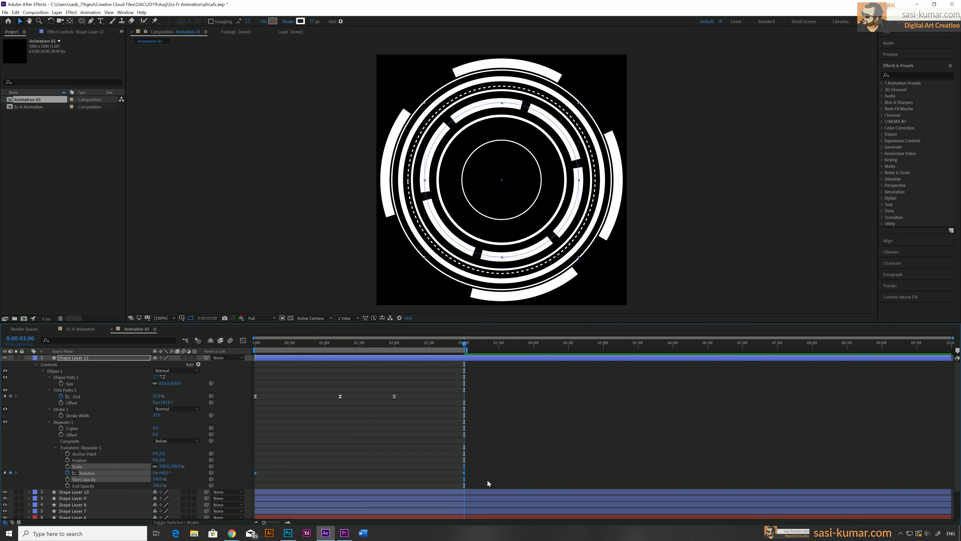
left_click_drag(475, 470, 251, 487)
left_click(243, 340)
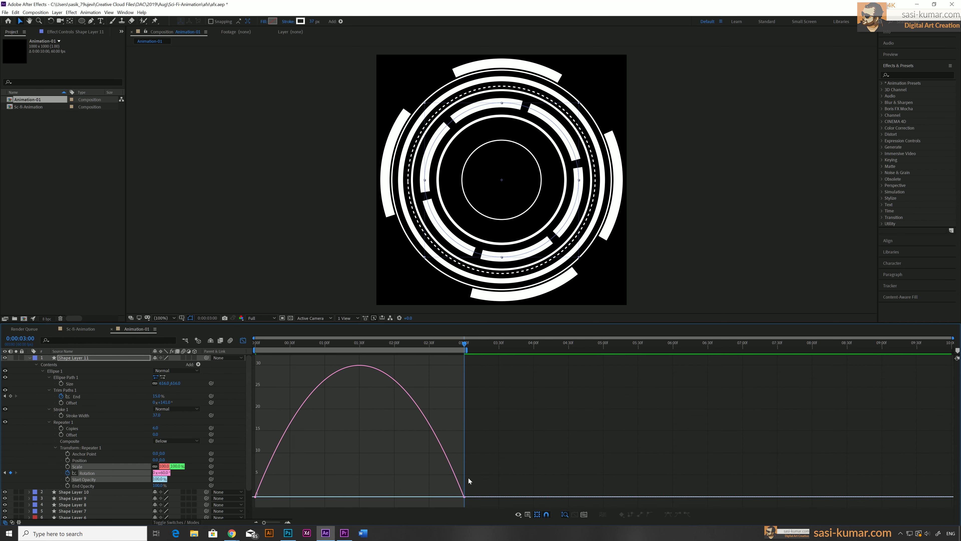
left_click_drag(488, 473, 262, 498)
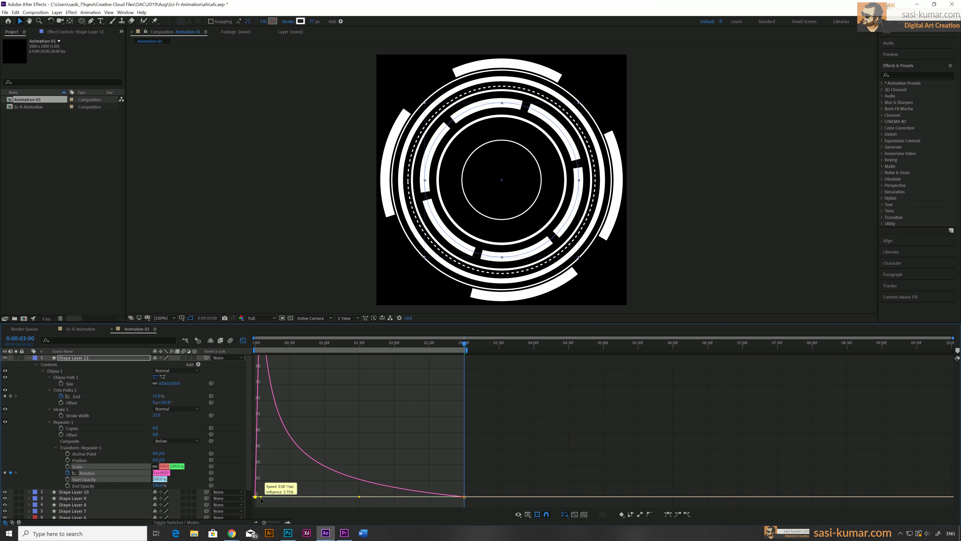
left_click(243, 340)
Preview the animation from the start and collapse the layer's properties
left_click_drag(282, 344, 191, 343)
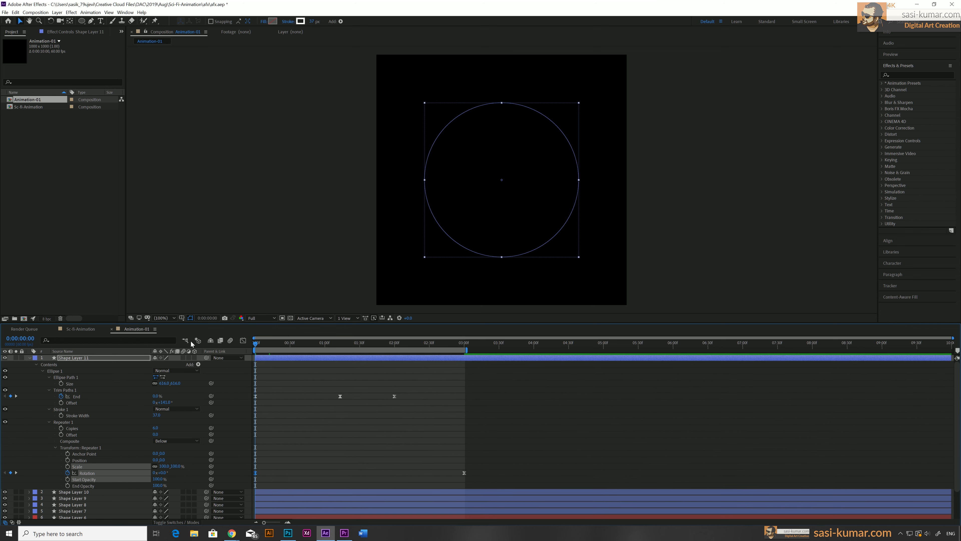
key("space")
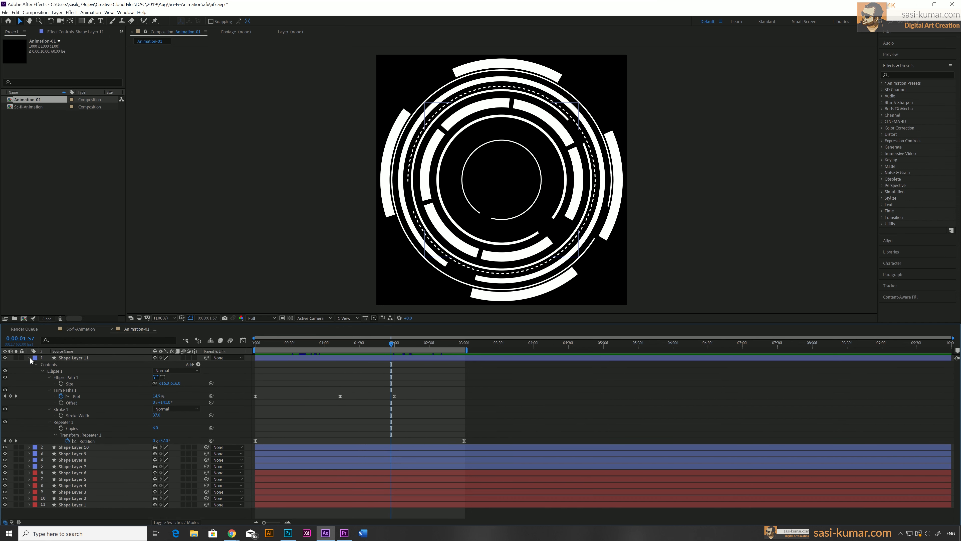
left_click(29, 357)
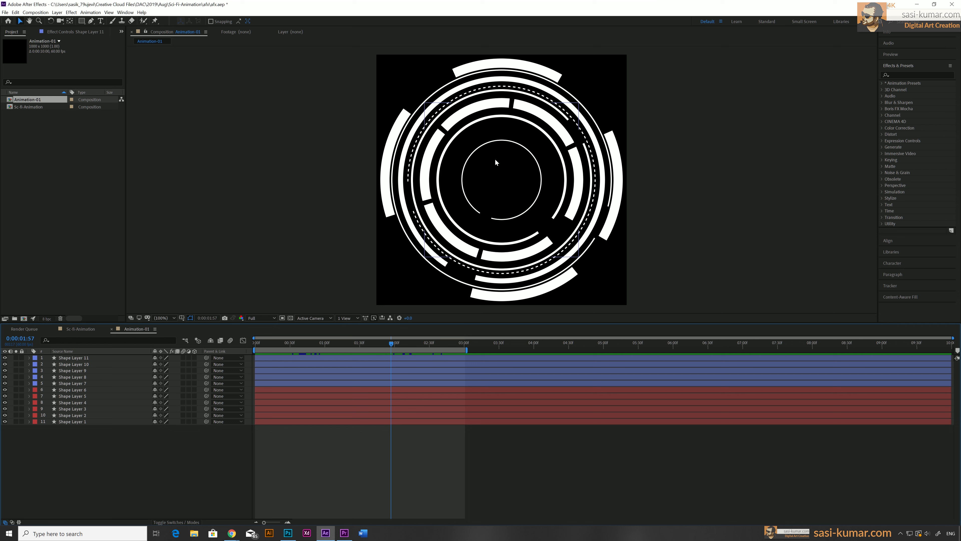
Create a new full-composition rectangle shape layer with the Rectangle tool
left_click(81, 21)
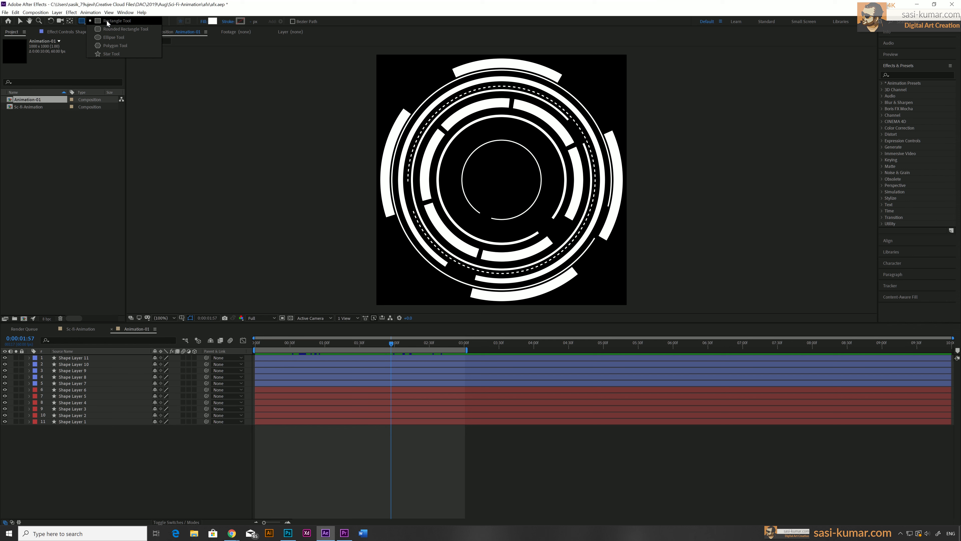
key("v")
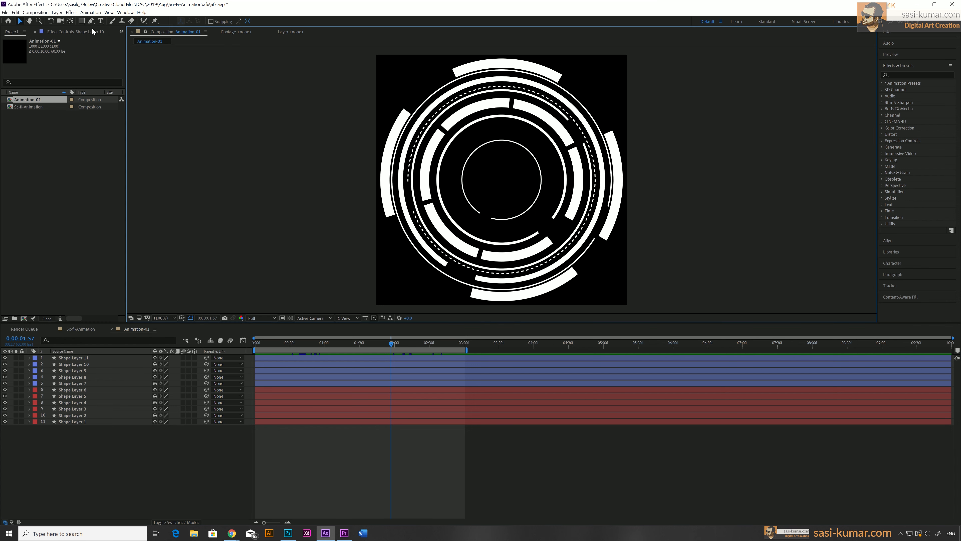
left_click(83, 20)
double_click(83, 20)
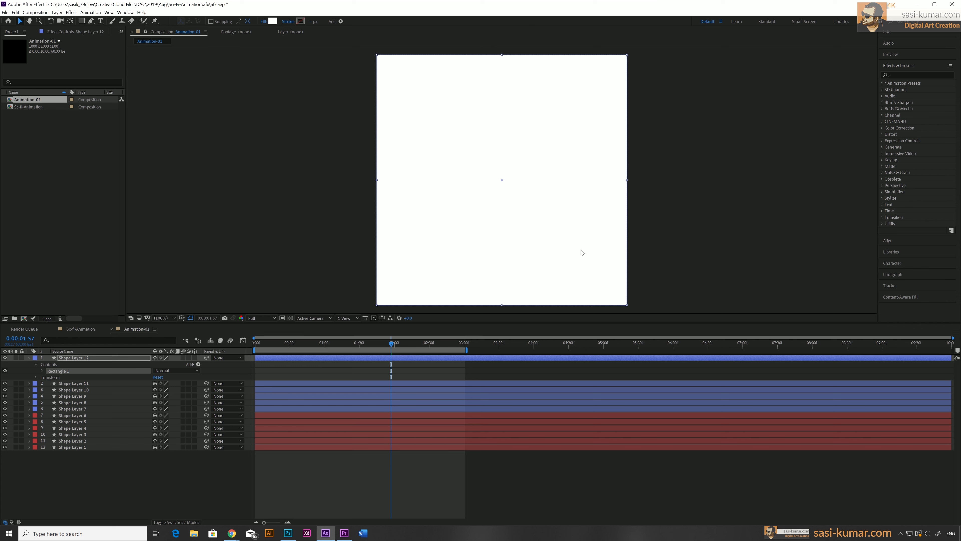
Resize the rectangle path into a thin vertical bar and position it above the centre near the inner rings
left_click(42, 371)
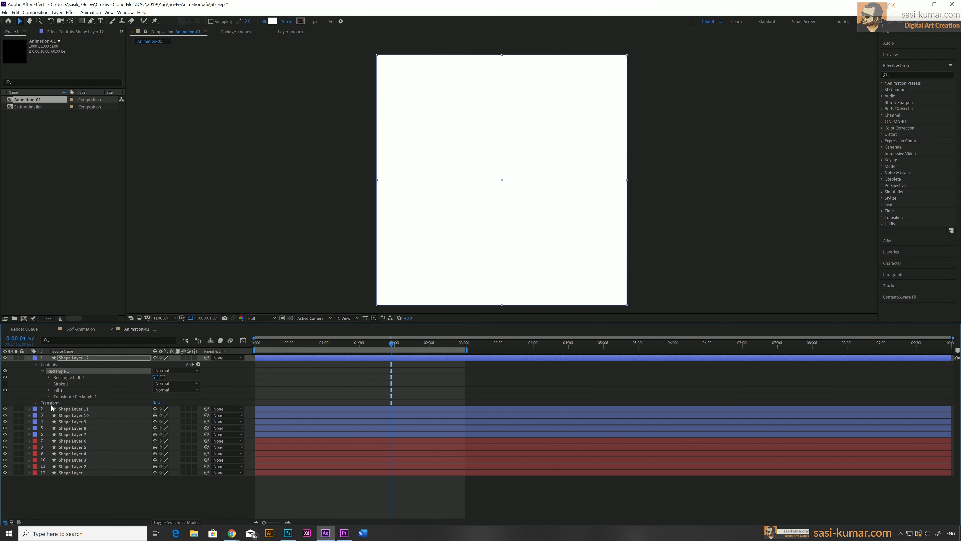
left_click(48, 377)
left_click_drag(178, 383, 1, 383)
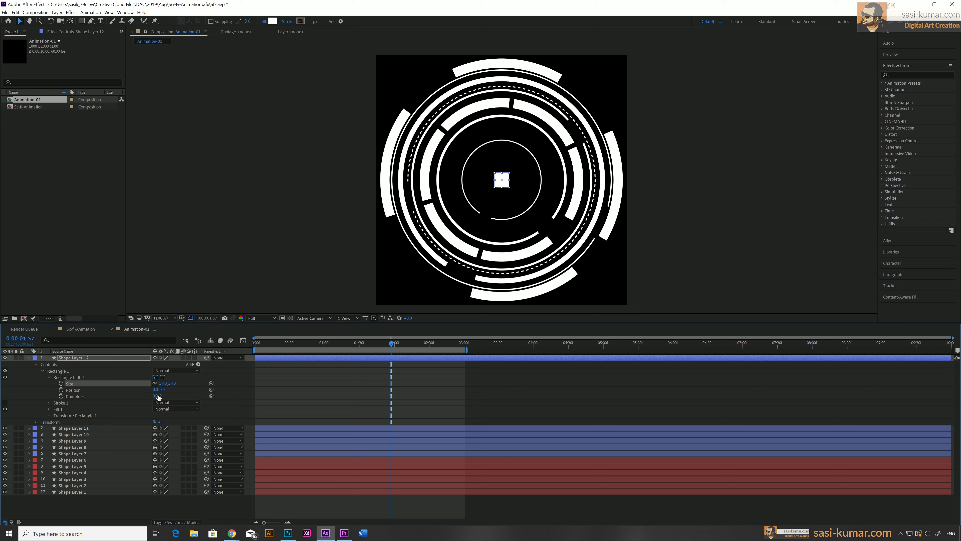
left_click_drag(162, 391, 94, 380)
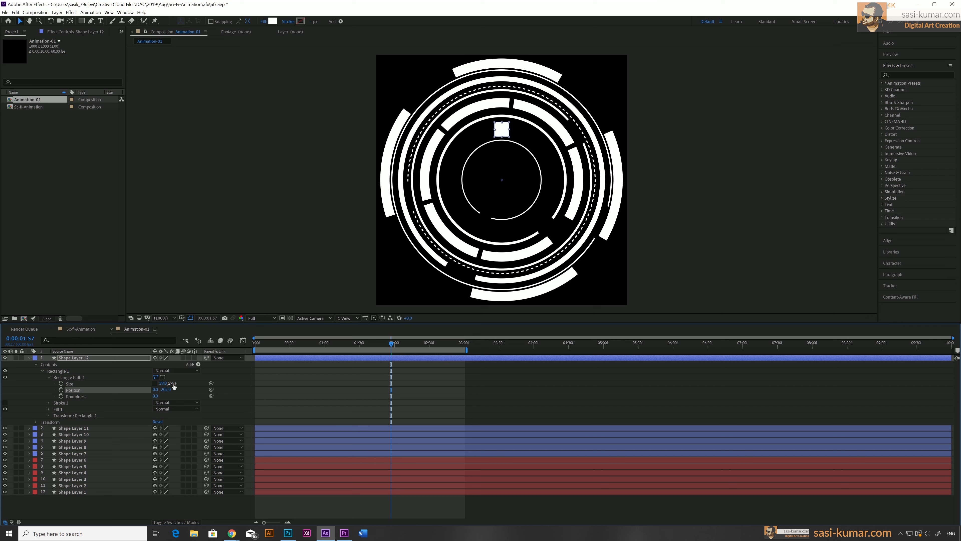
left_click_drag(164, 383, 143, 384)
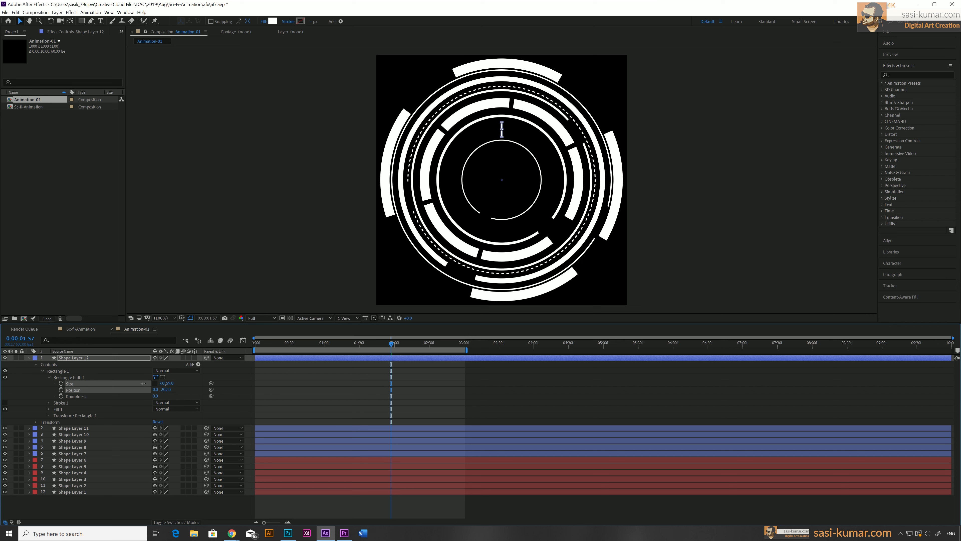
left_click(143, 384)
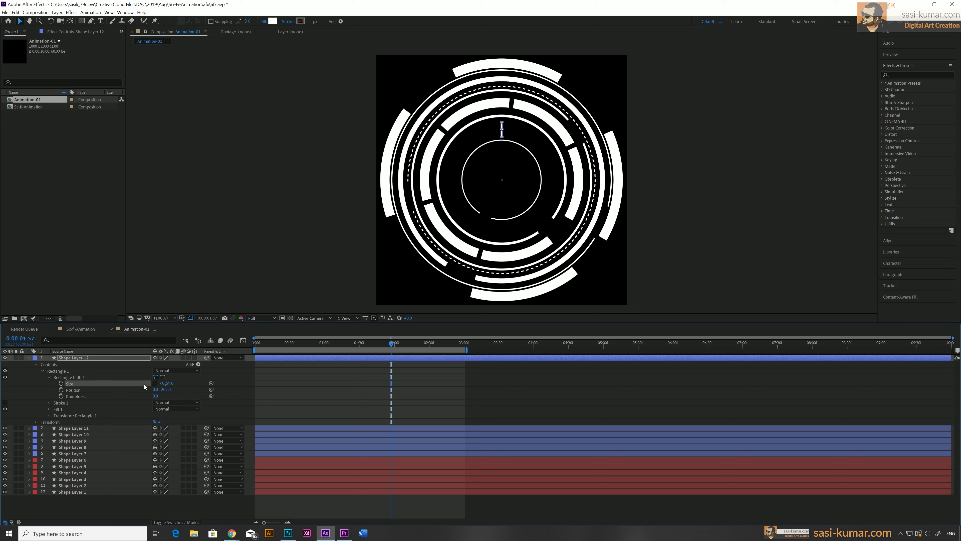
mouse_move(386, 346)
left_mouse_down()
mouse_move(353, 345)
mouse_move(373, 345)
left_mouse_up()
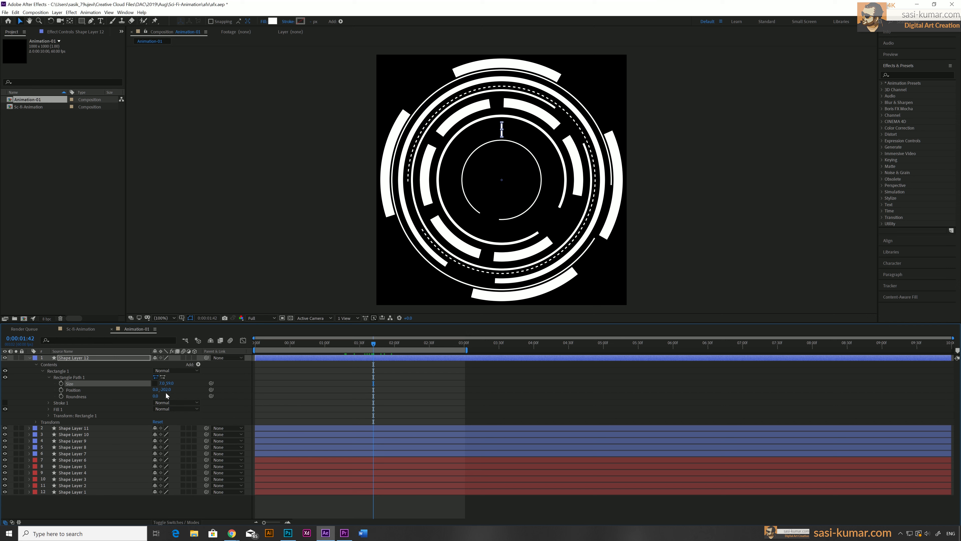
left_click_drag(167, 389, 168, 390)
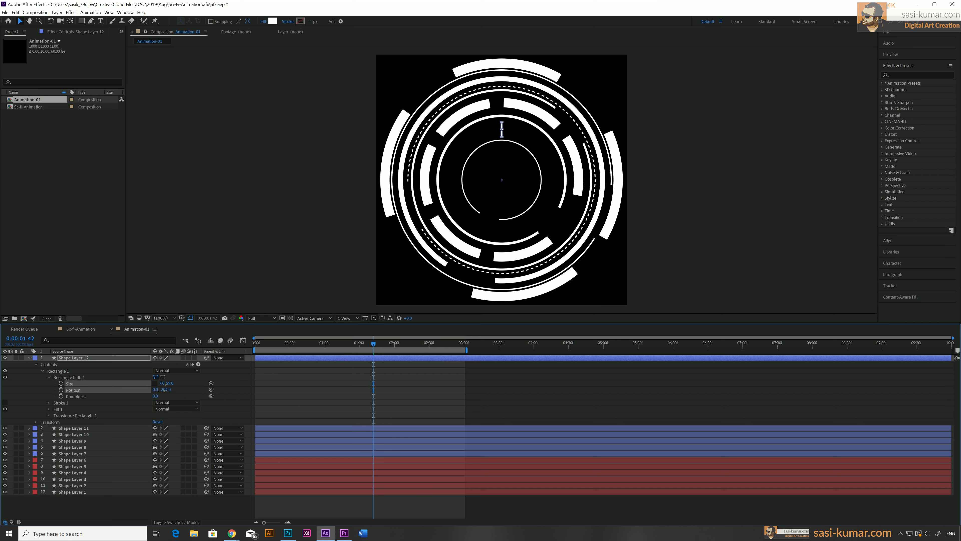
left_click_drag(171, 391, 173, 392)
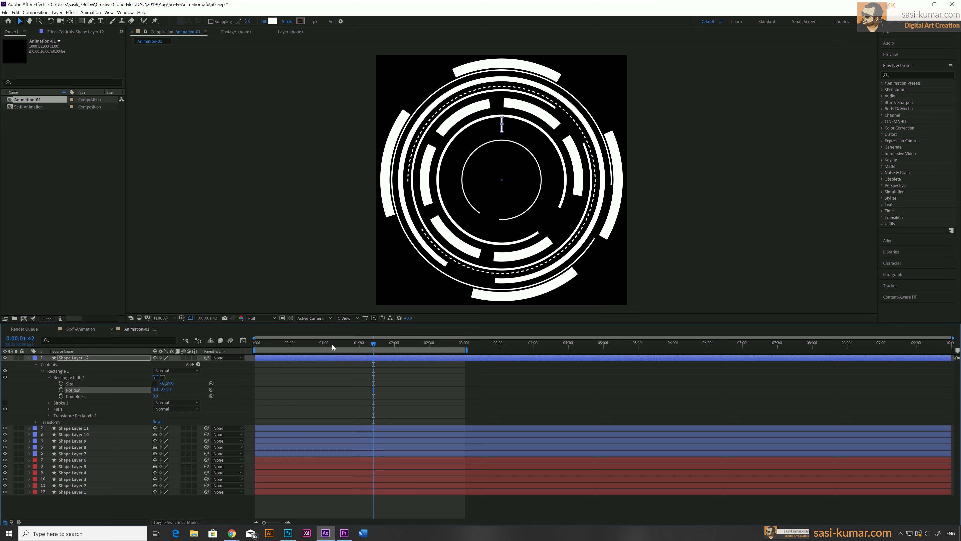
mouse_move(374, 345)
left_mouse_down()
mouse_move(258, 349)
mouse_move(361, 348)
left_mouse_up()
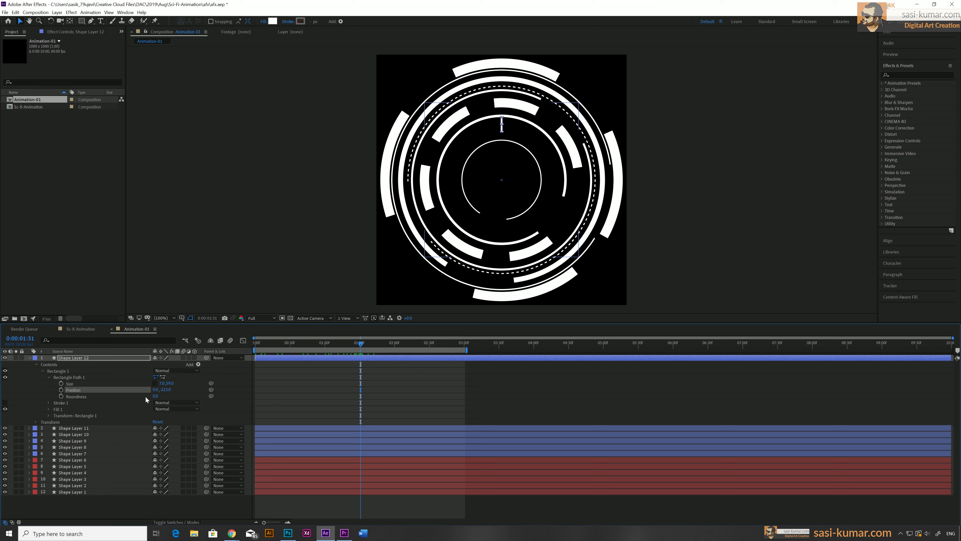
Add a Repeater to the bar shape layer's contents and expand the repeater's transform properties
left_click(197, 364)
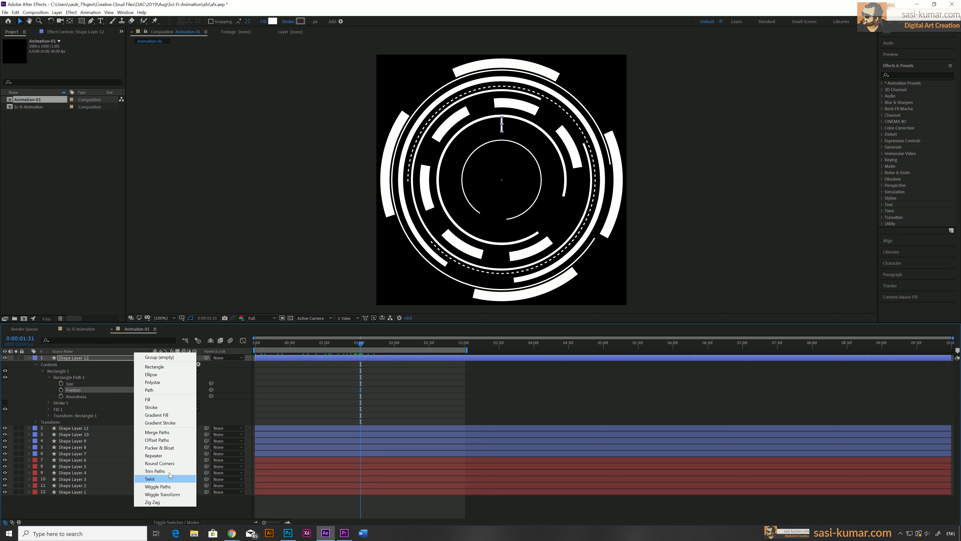
left_click(171, 456)
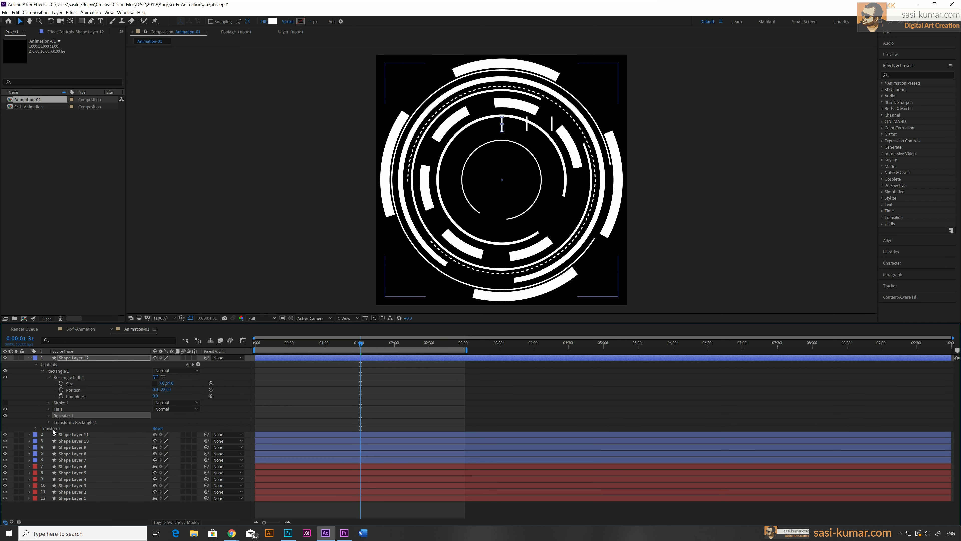
left_click(49, 416)
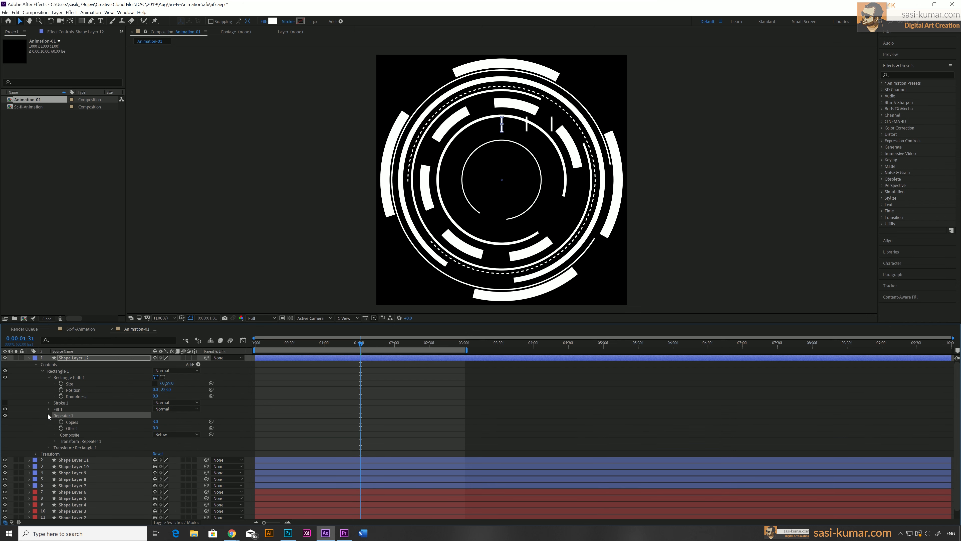
left_click(55, 441)
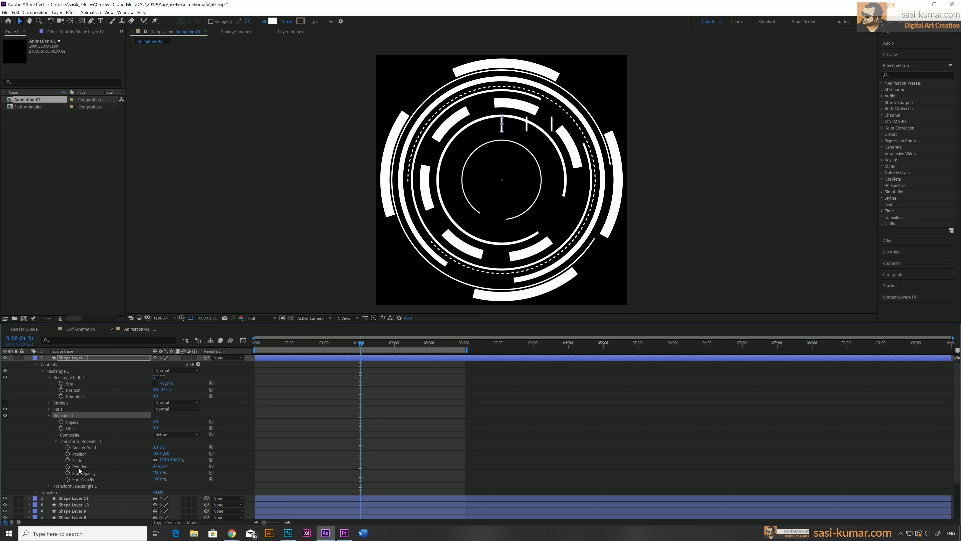
Set the repeater's transform position to 0 and scrub its rotation to fan the bars around the centre
left_click(156, 453)
type("0")
key("Return")
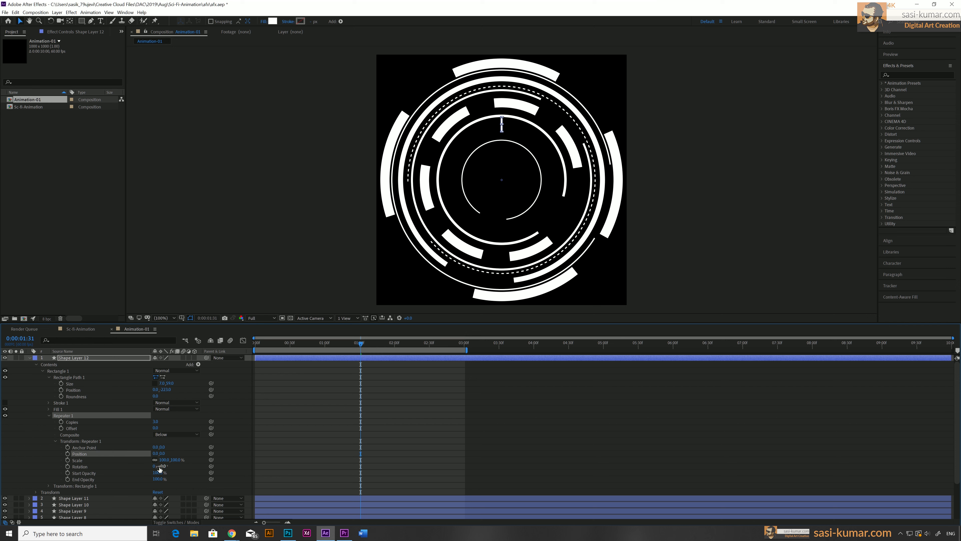
left_click(161, 472)
left_click_drag(163, 466, 202, 462)
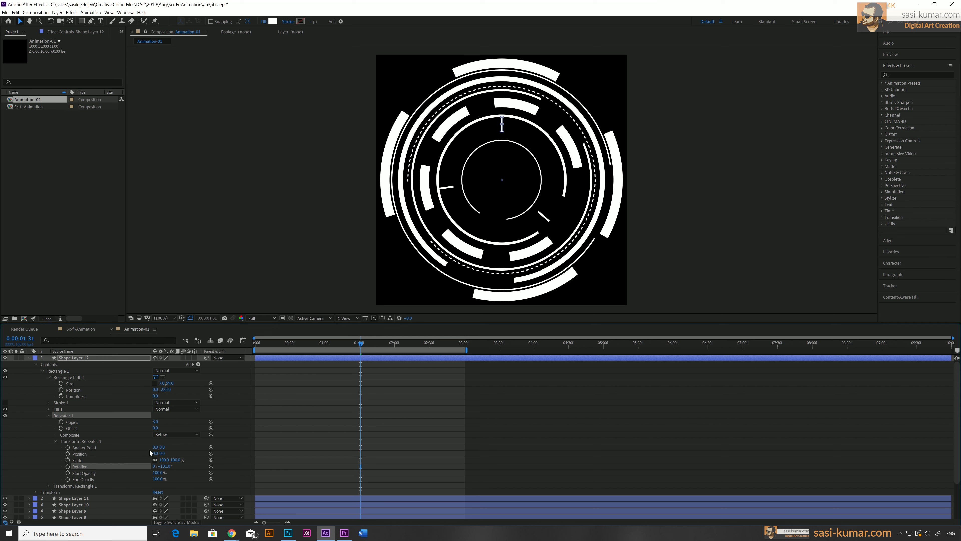
Increase the repeater copies and set the repeater rotation to 360/60 for an evenly spaced ring of bars
left_click(155, 421)
key("Return")
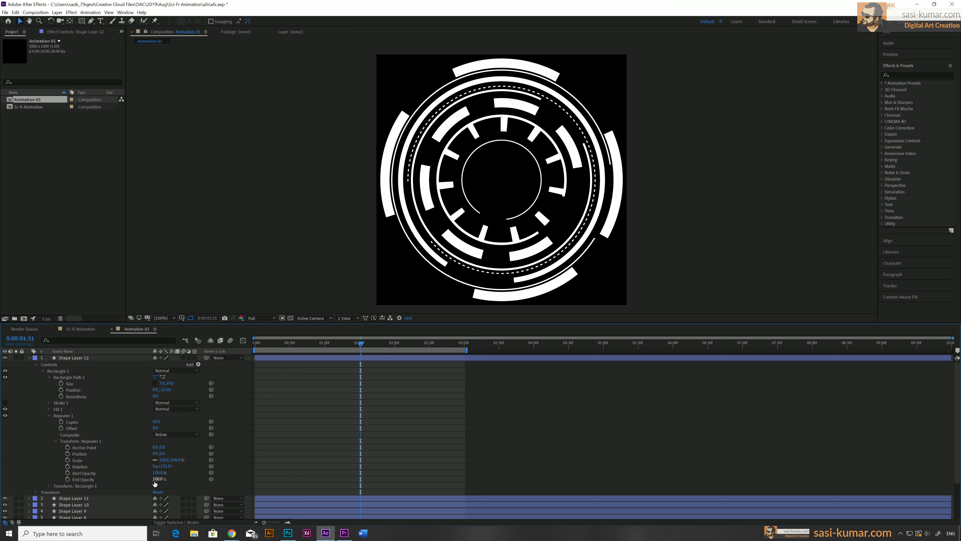
left_click(164, 466)
type("360")
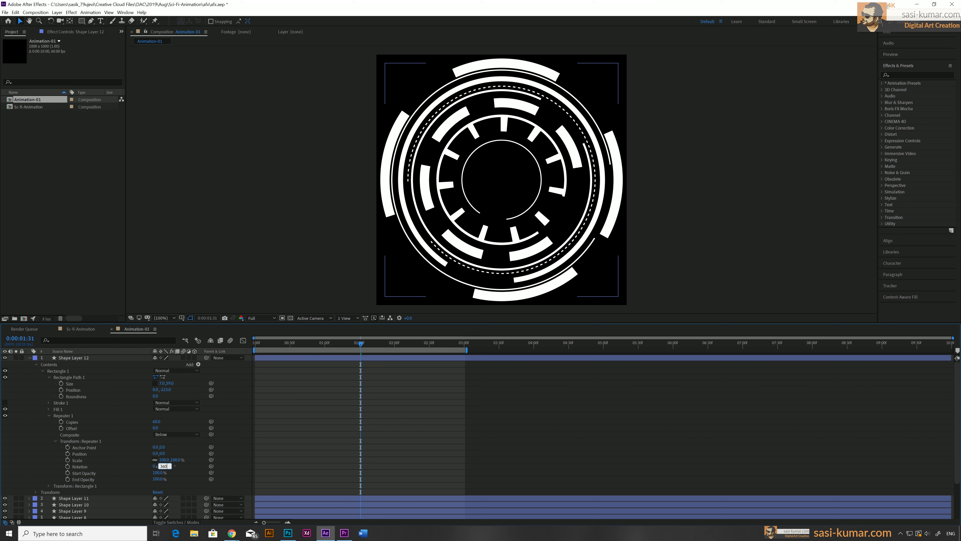
type("/60")
key("Return")
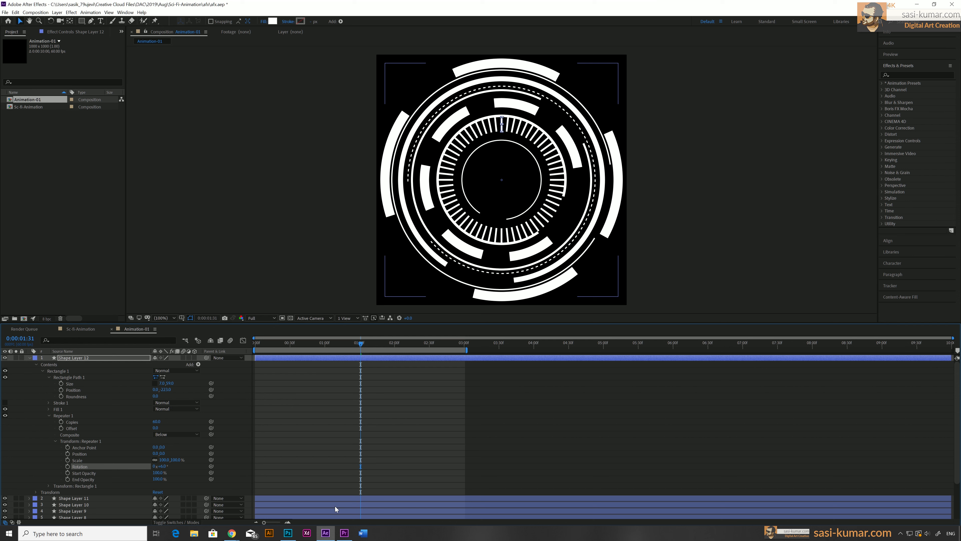
Keyframe the repeater copies from 0 at the start to the full count at 3 seconds
left_click_drag(297, 345, 465, 344)
left_click_drag(156, 420, 152, 420)
key("ctrl+z")
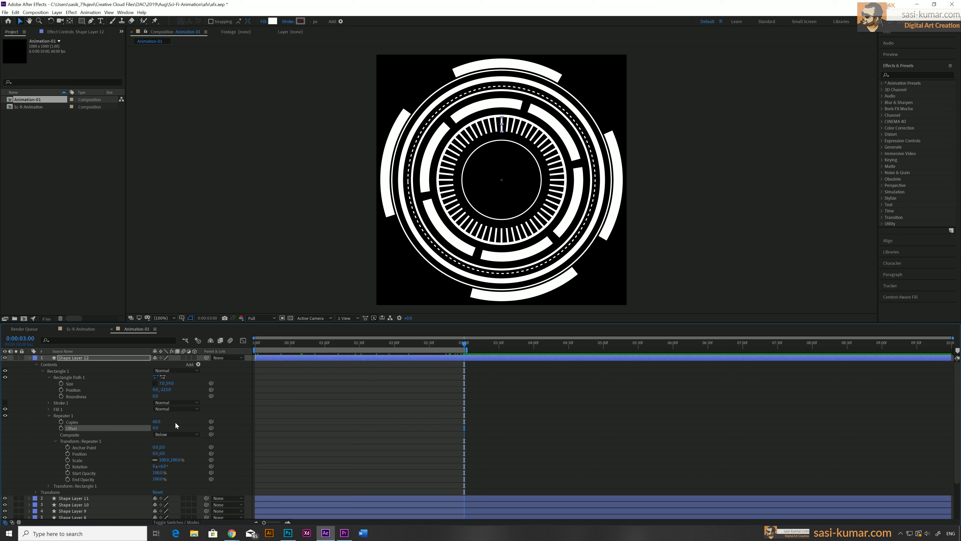
left_click(175, 422)
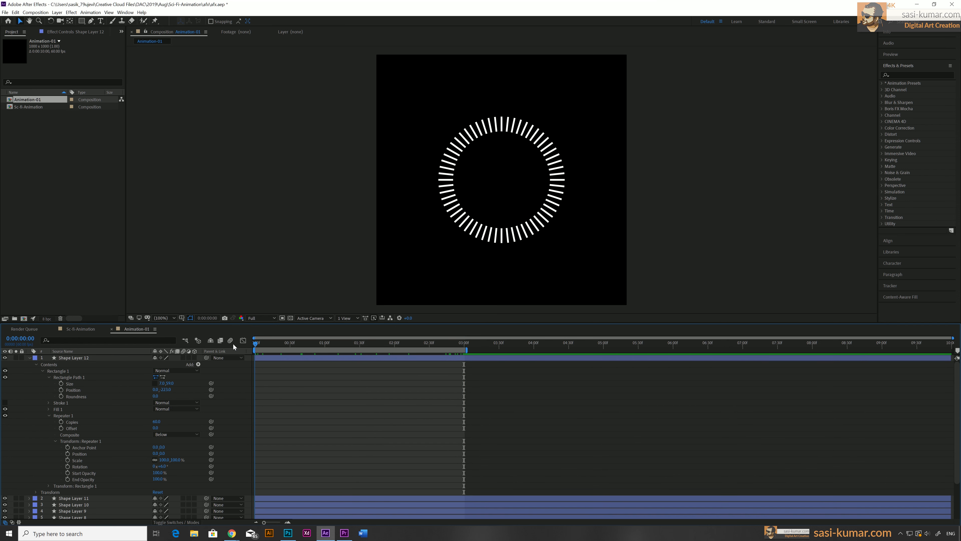
left_click(61, 422)
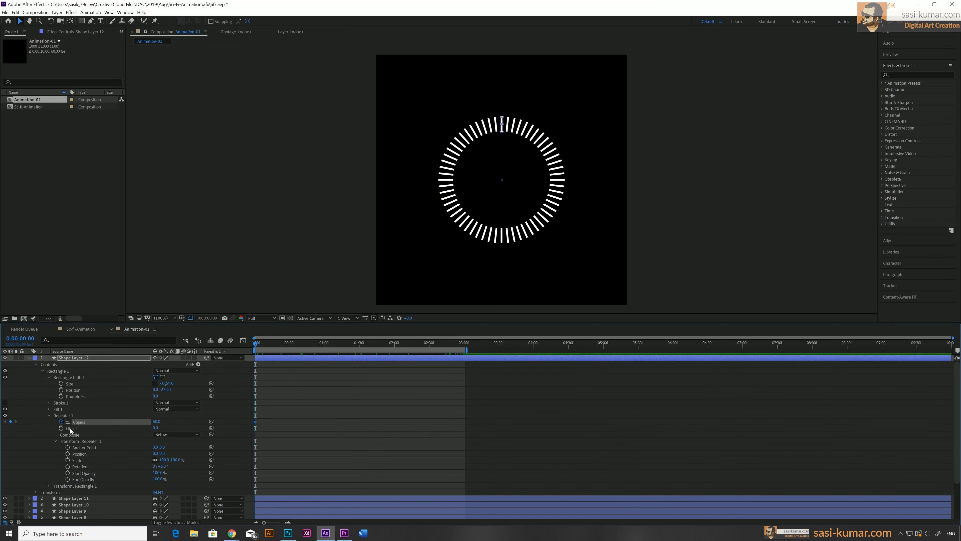
type("0")
key("Return")
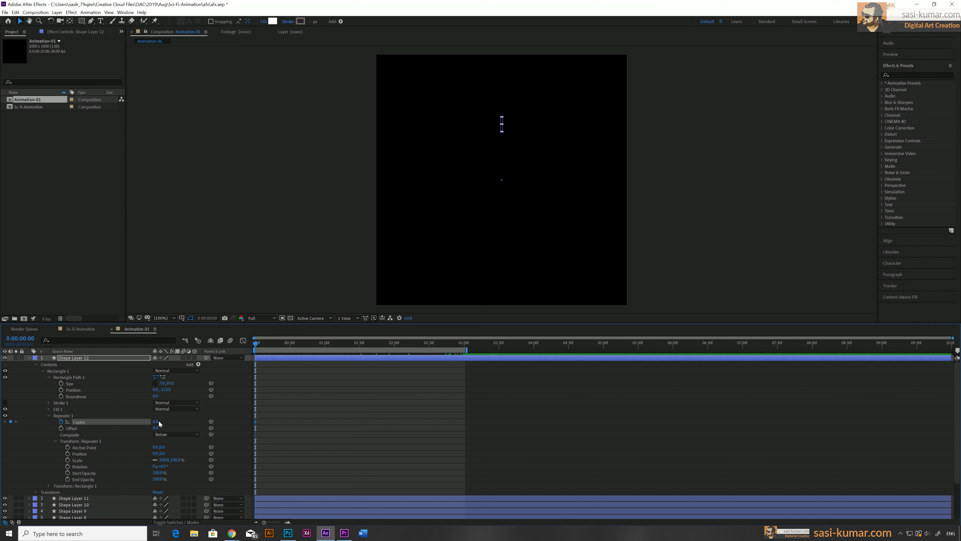
left_click_drag(451, 344, 464, 346)
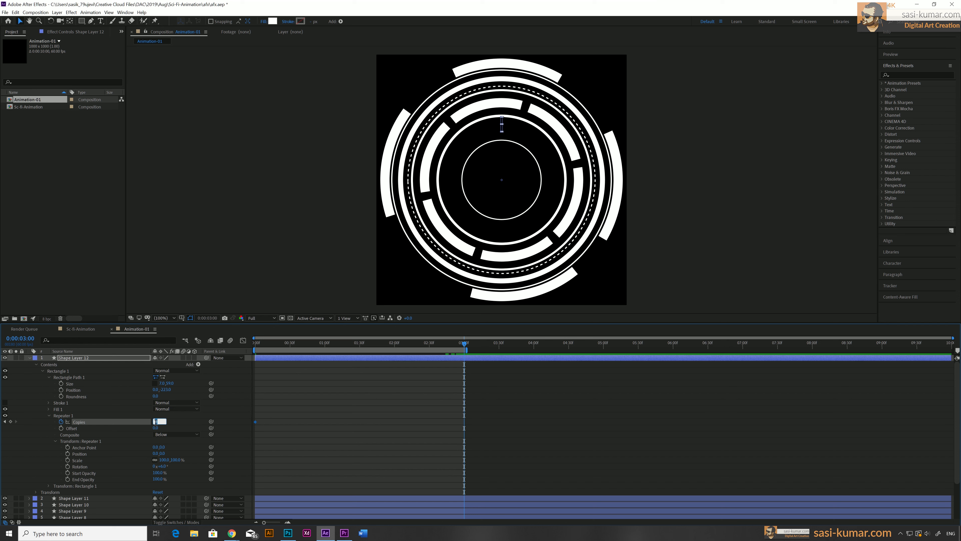
key("Return")
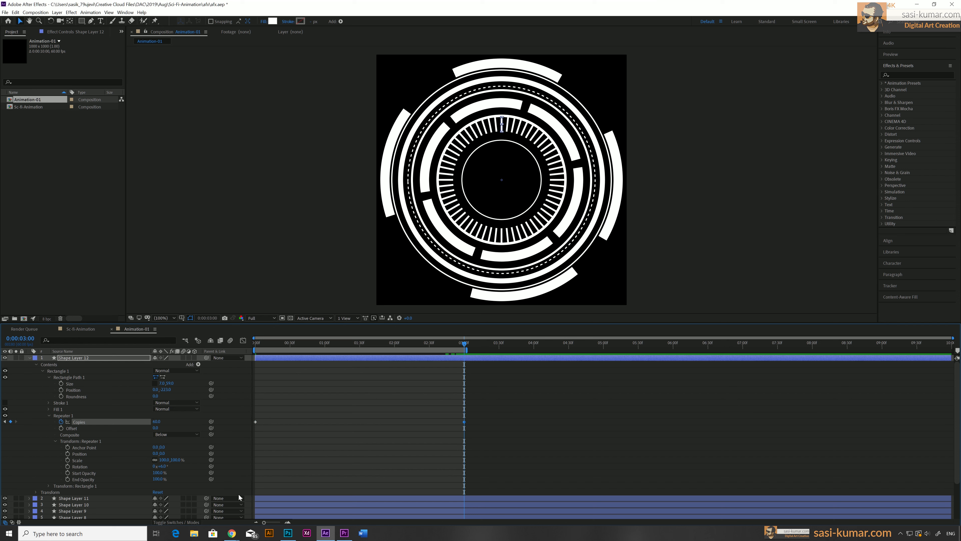
Select the copies keyframes and shape a strong ease-out curve for them in the Graph Editor
left_click_drag(485, 413, 227, 441)
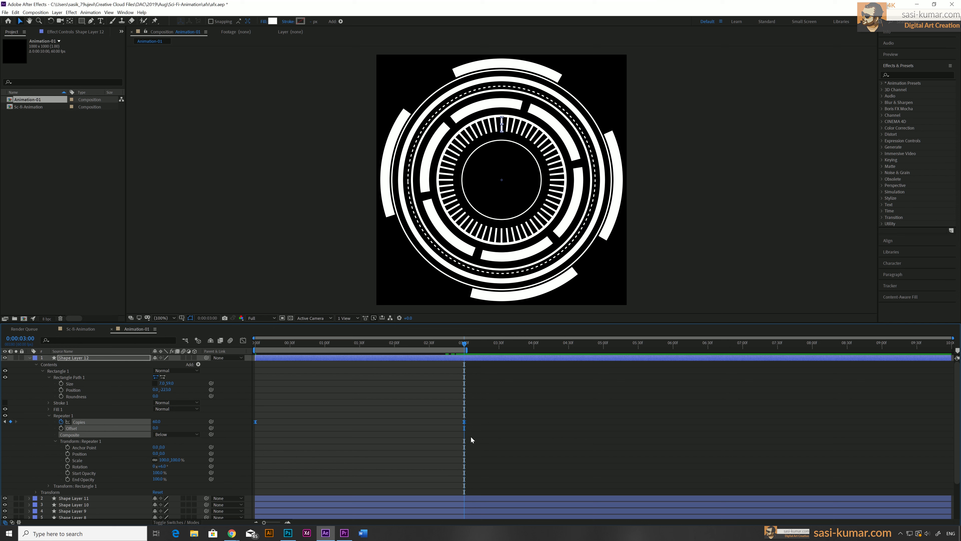
left_click(243, 340)
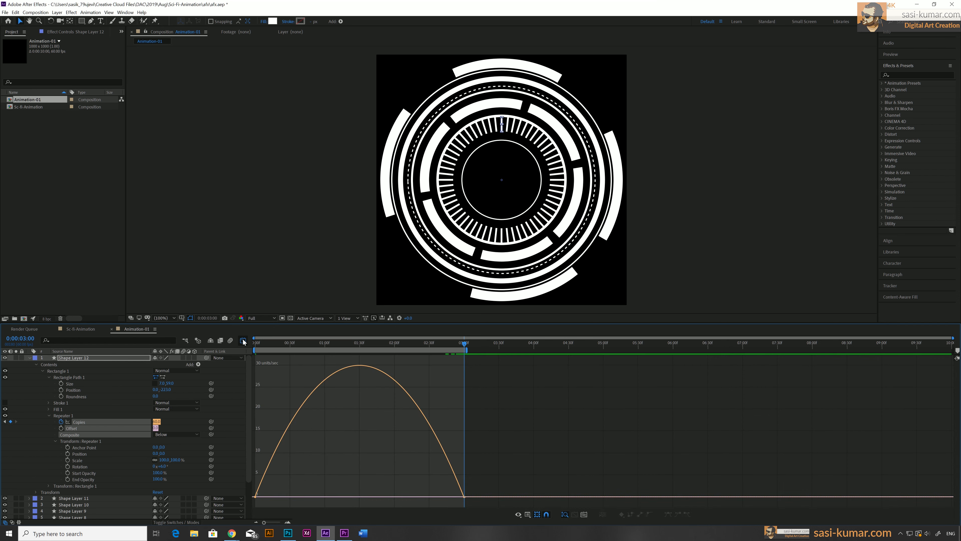
left_click_drag(489, 481, 289, 505)
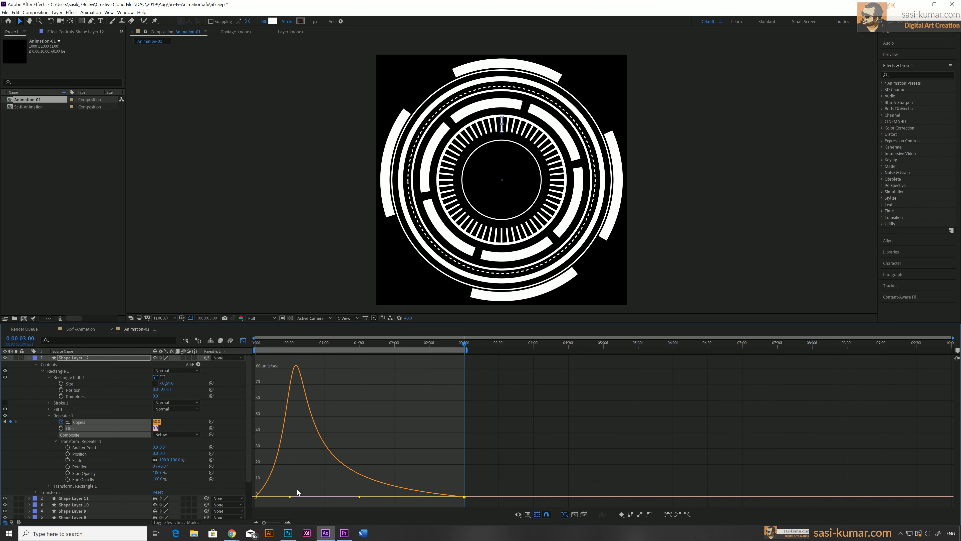
left_click(256, 496)
left_click_drag(284, 498, 264, 496)
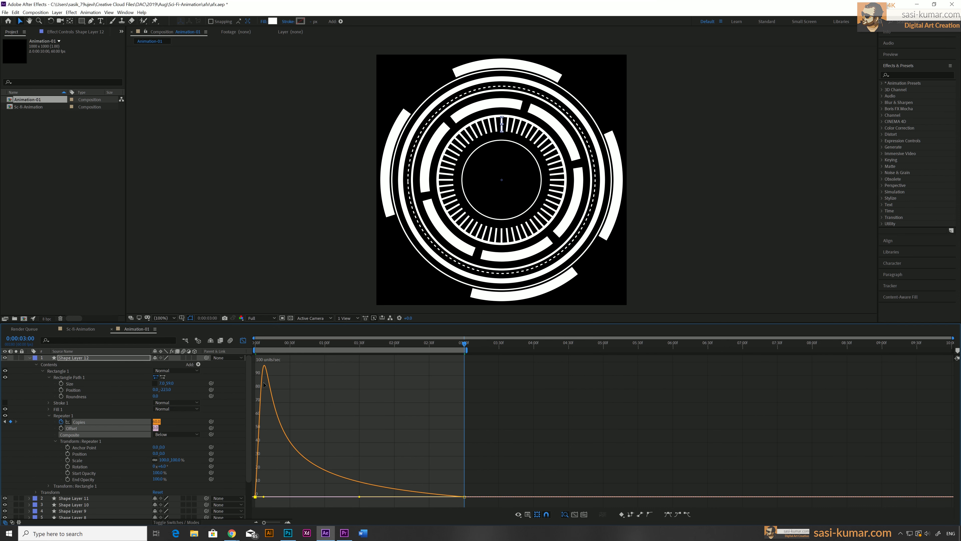
Preview the bar ring animation from the start
left_click(253, 345)
key("space")
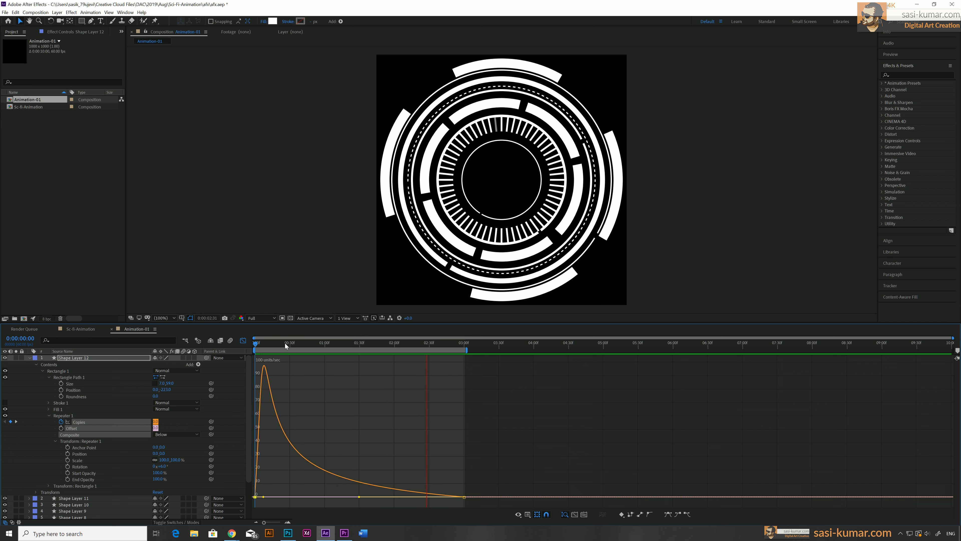
left_click_drag(285, 344, 250, 346)
left_click(256, 346)
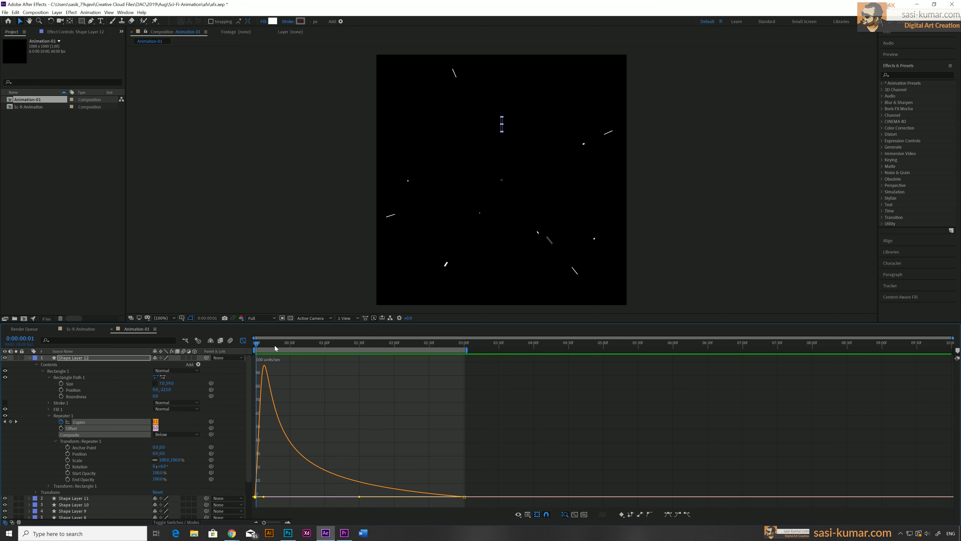
left_click_drag(275, 346, 284, 344)
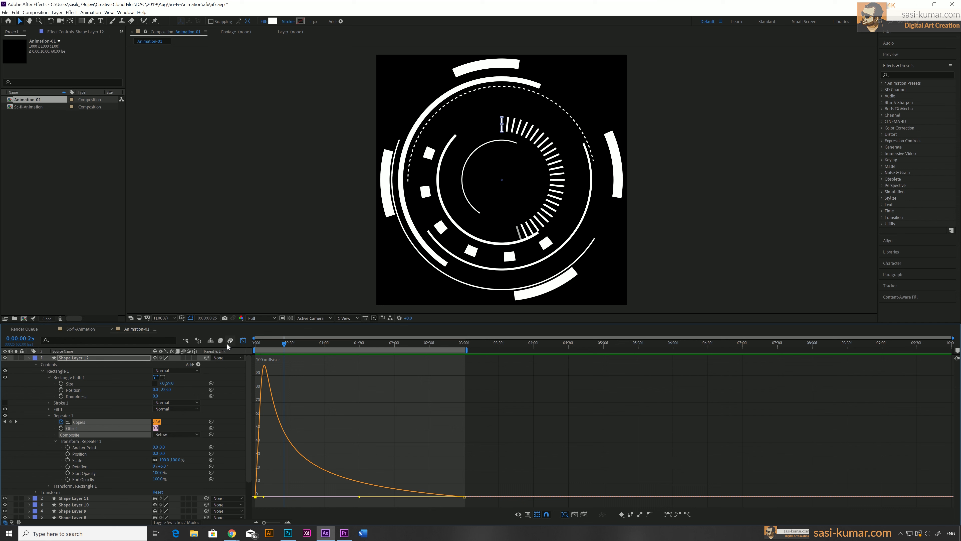
Set the repeater offset to 25
left_click(243, 341)
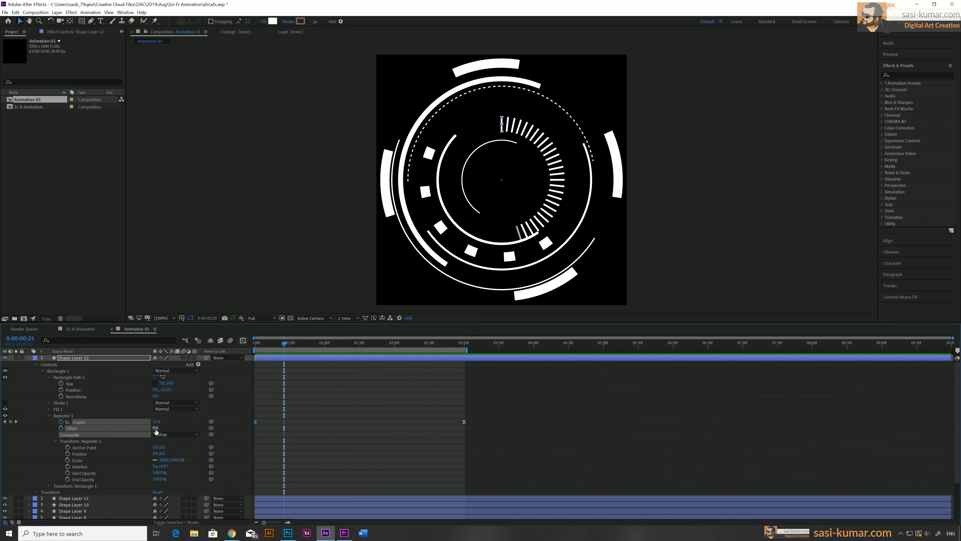
left_click_drag(158, 428, 162, 427)
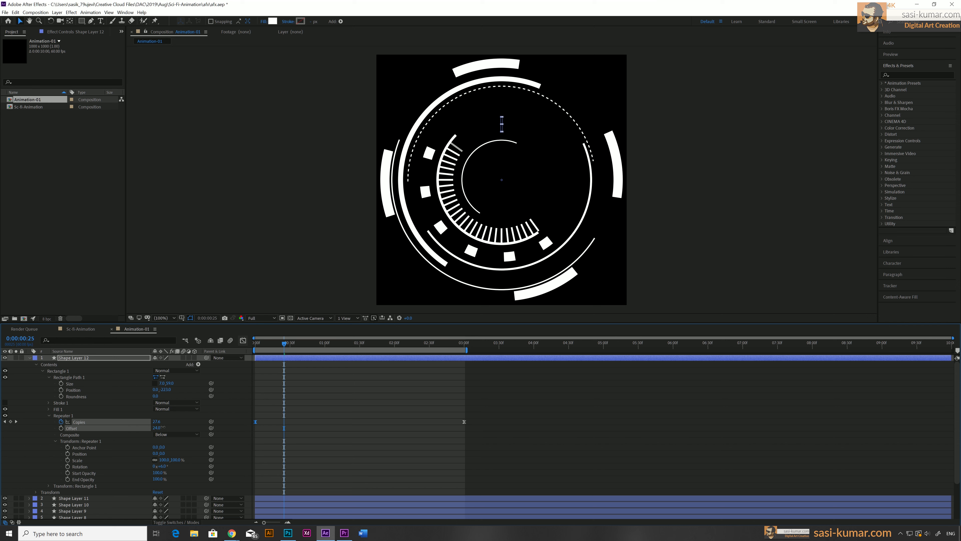
left_click(165, 429)
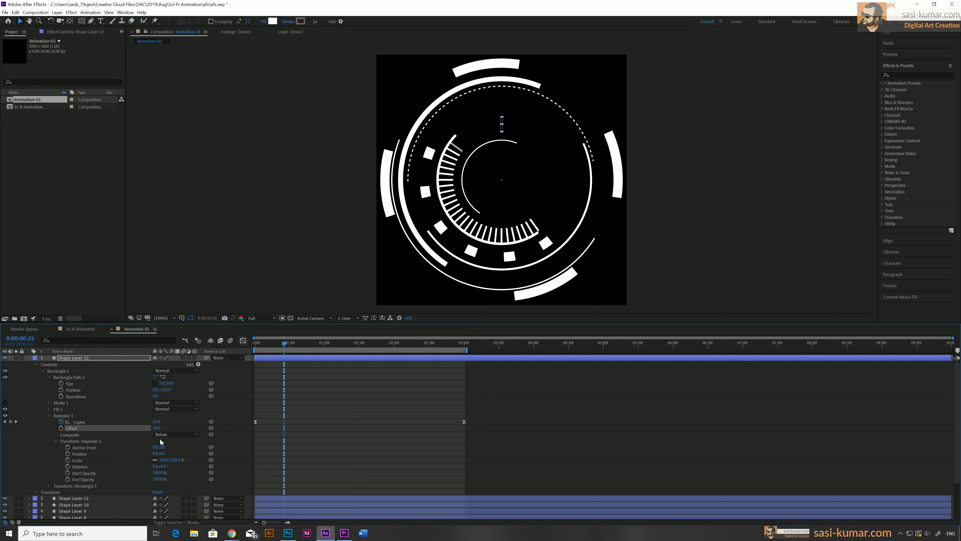
left_click(156, 427)
type("25")
key("Return")
Preview the animation again from the start
left_click_drag(269, 344, 212, 342)
key("space")
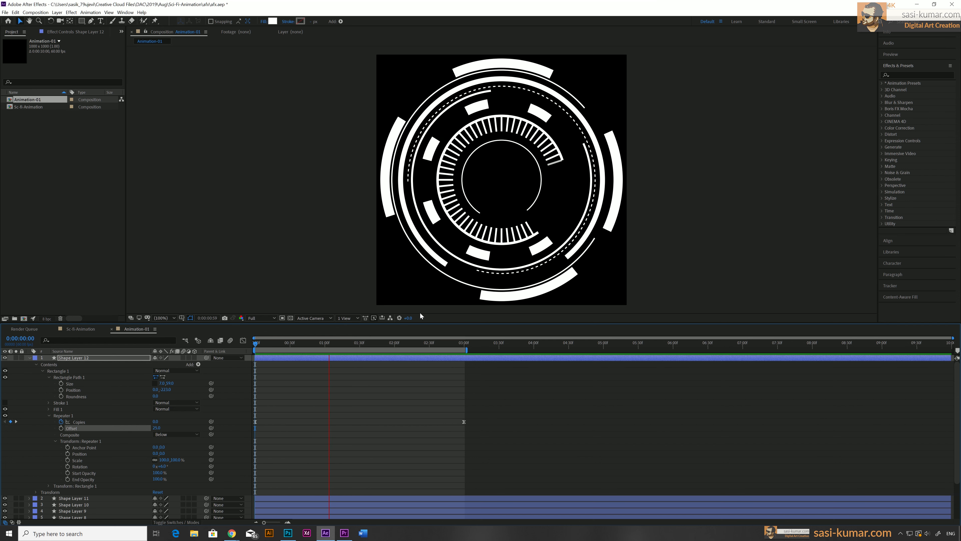
mouse_move(302, 343)
left_mouse_down()
mouse_move(280, 342)
mouse_move(299, 342)
left_mouse_up()
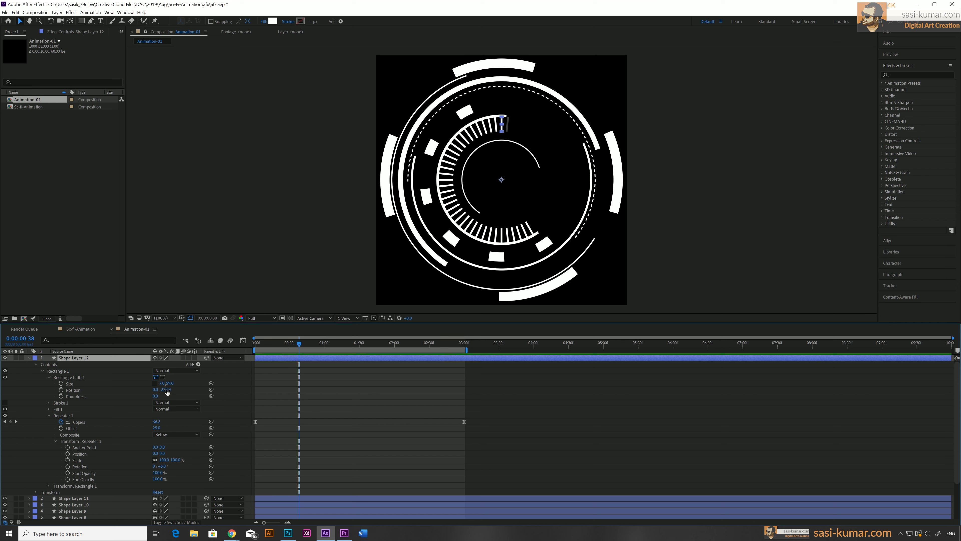
Shorten the rectangle's size and adjust its position so the bar ring sits closer to the inner circle
left_click_drag(170, 385, 159, 384)
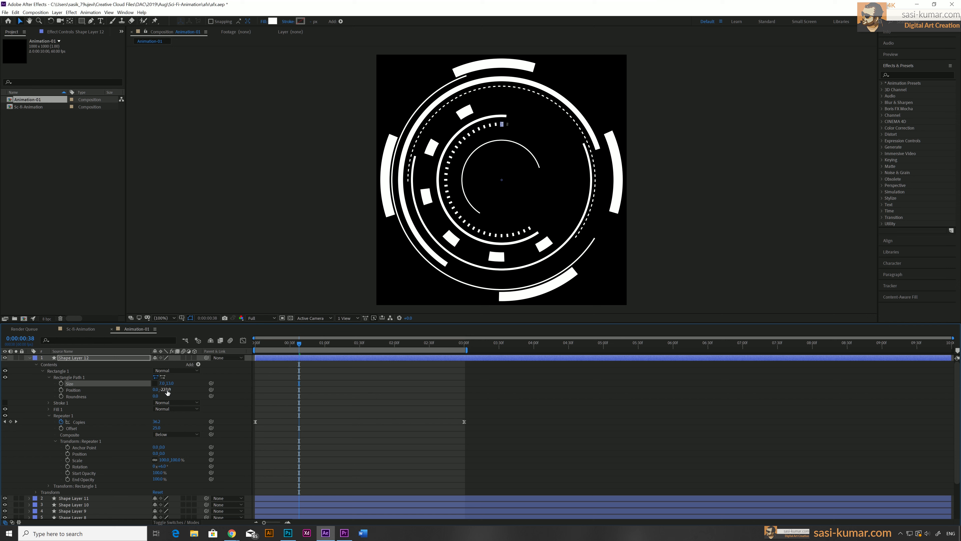
left_click_drag(165, 389, 163, 389)
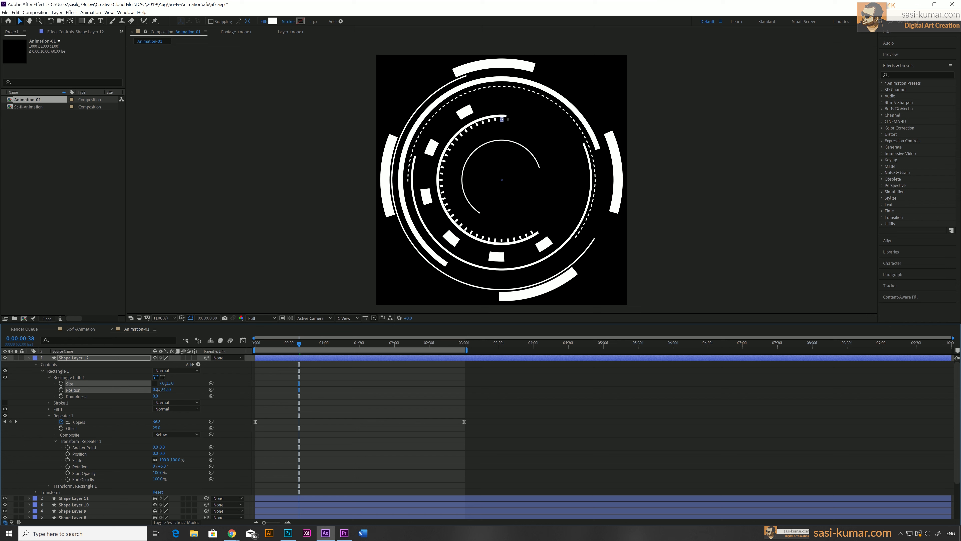
left_click_drag(157, 390, 156, 389)
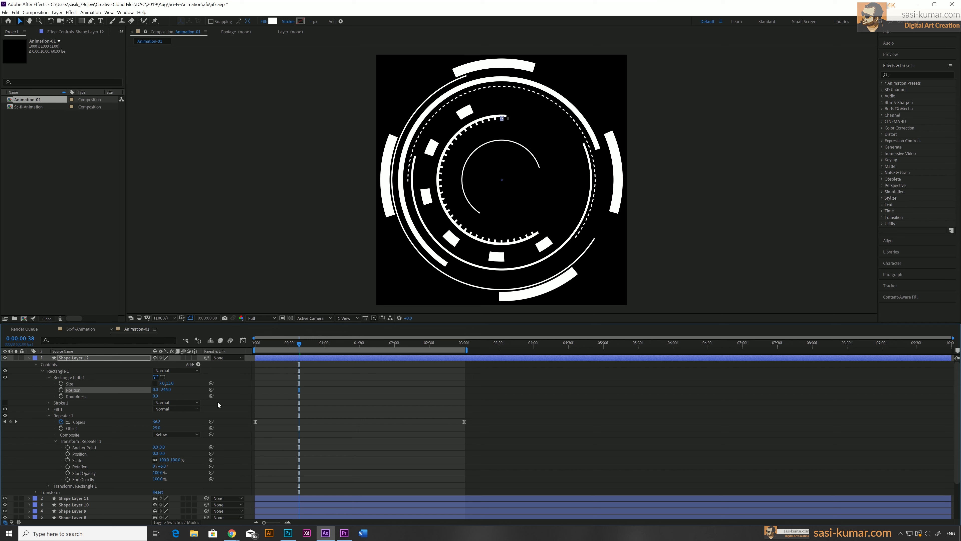
Play the animation from the beginning to review the ring
key("Home")
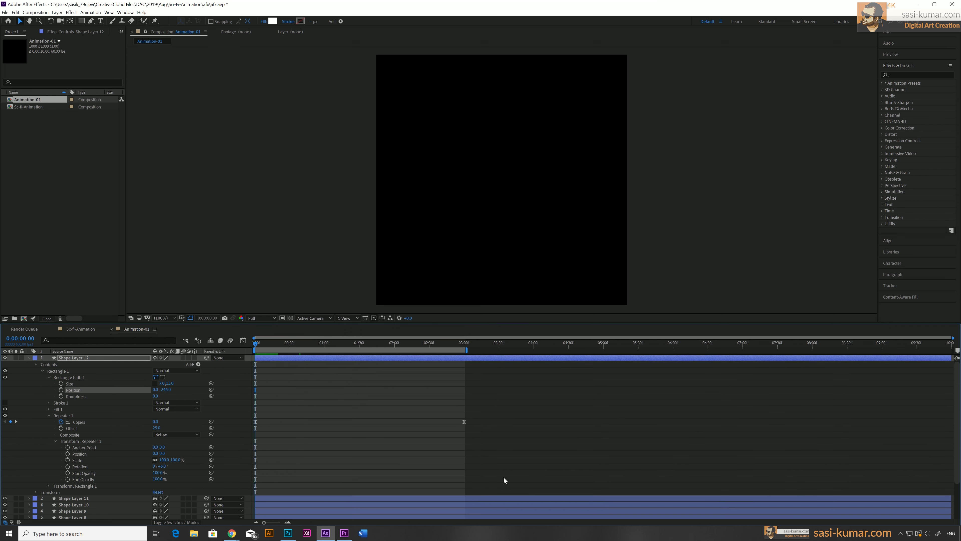
key("space")
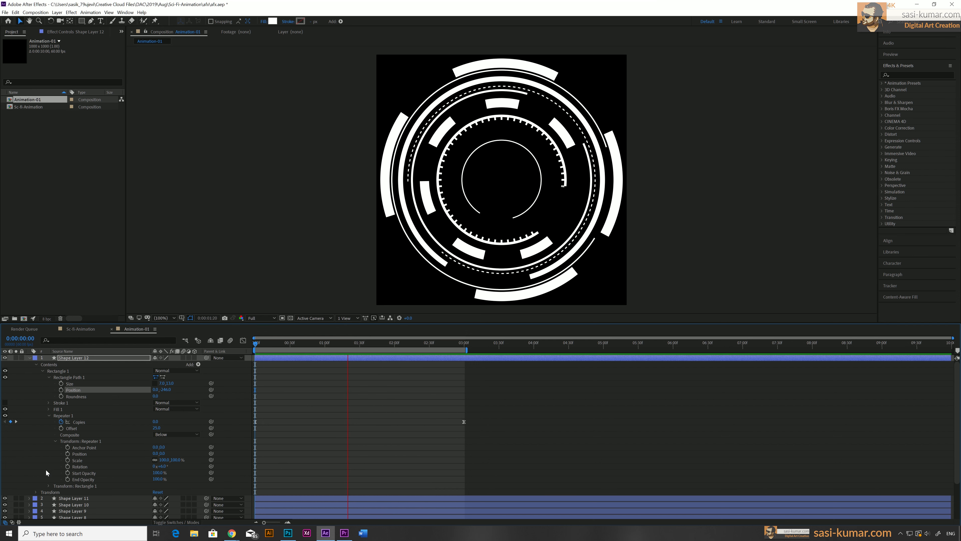
Collapse the layer, duplicate the bar shape layer, and reveal the duplicate's modified properties
left_click(29, 357)
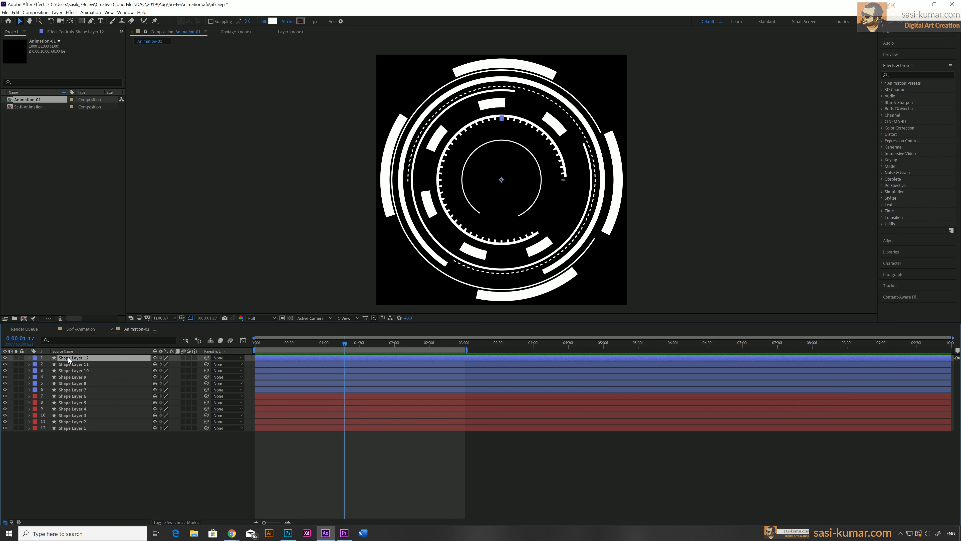
key("ctrl+d")
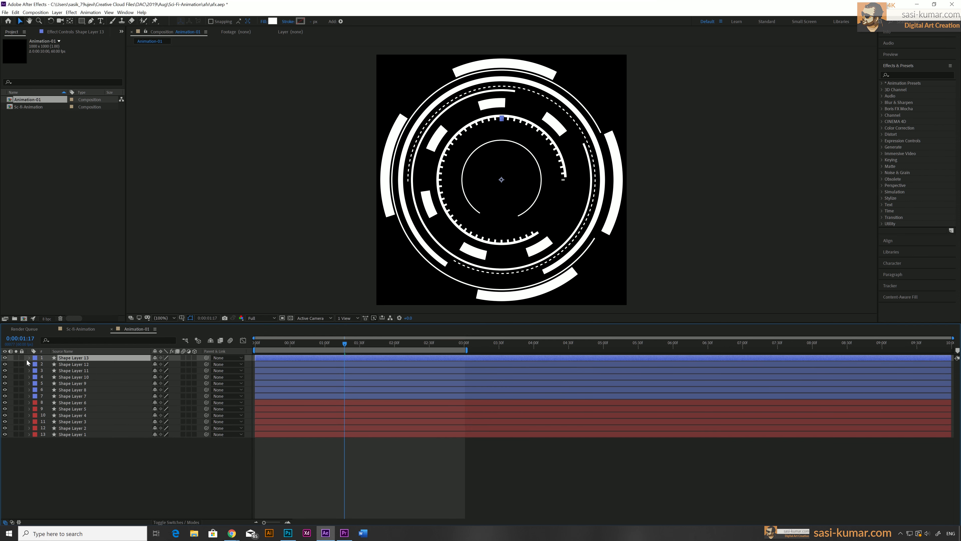
key("u")
key("u")
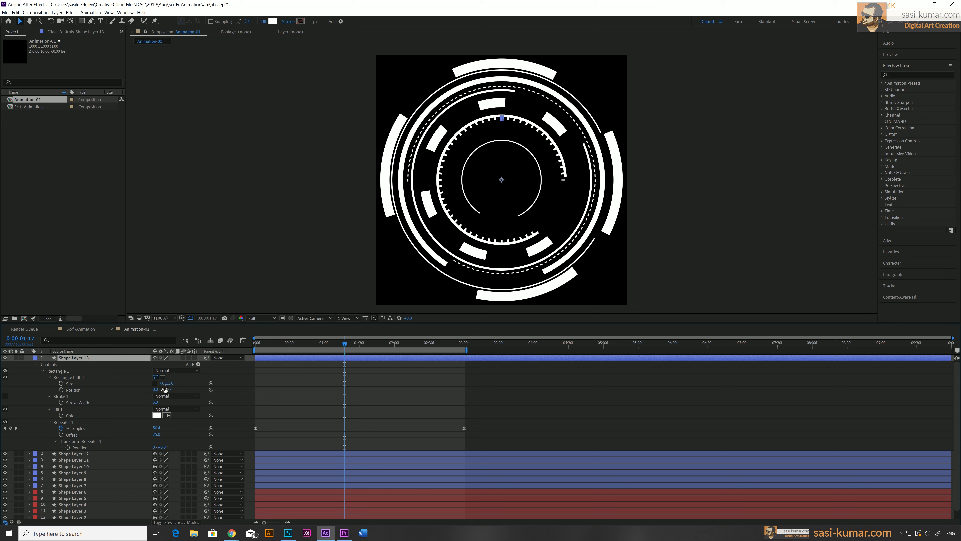
Undo a size change and shift the duplicate bar rectangle's position outward so its bars ring the outer circle
left_click_drag(170, 384, 175, 382)
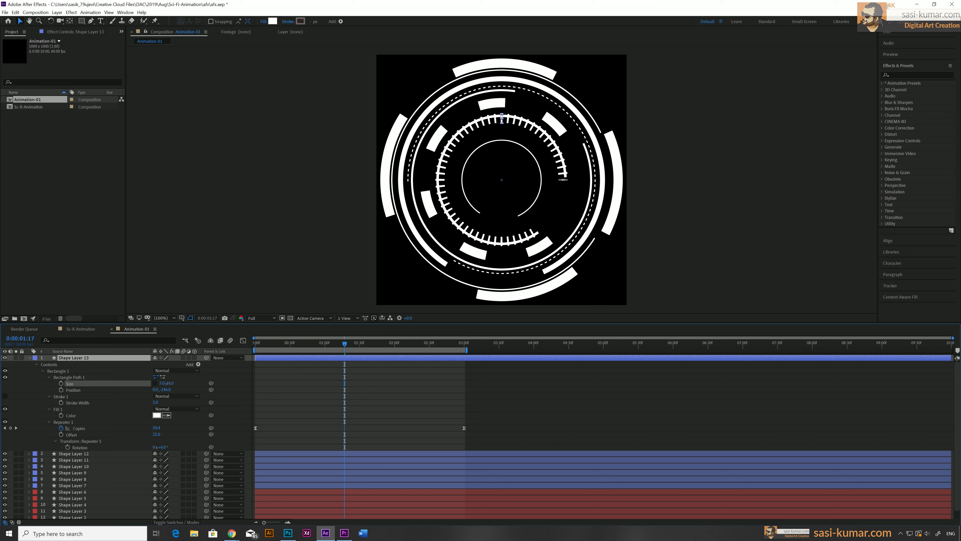
key("ctrl+z")
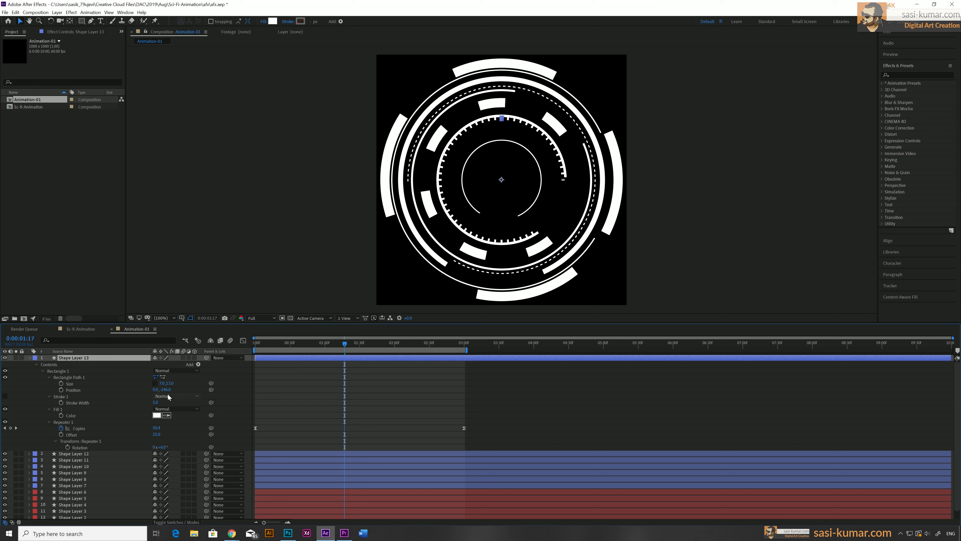
left_click_drag(168, 390, 68, 394)
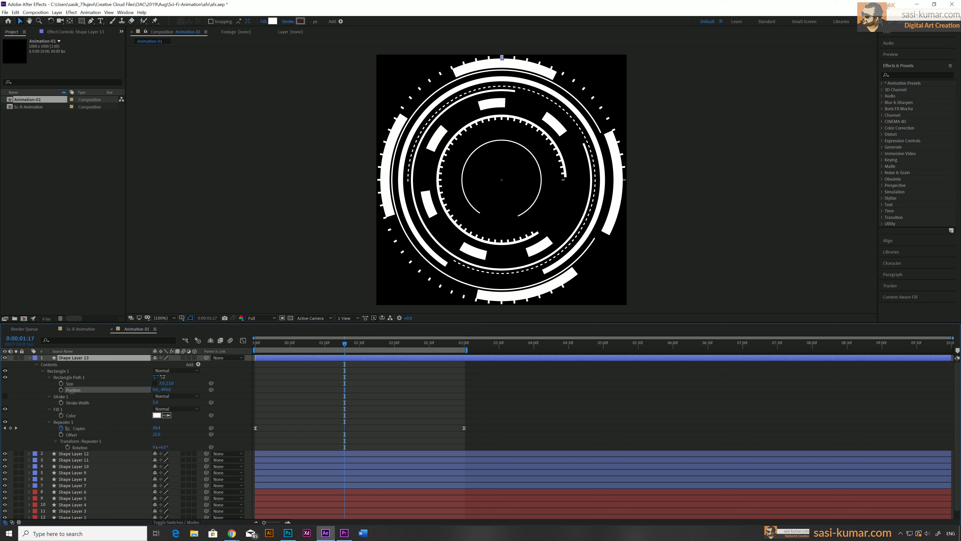
key("Return")
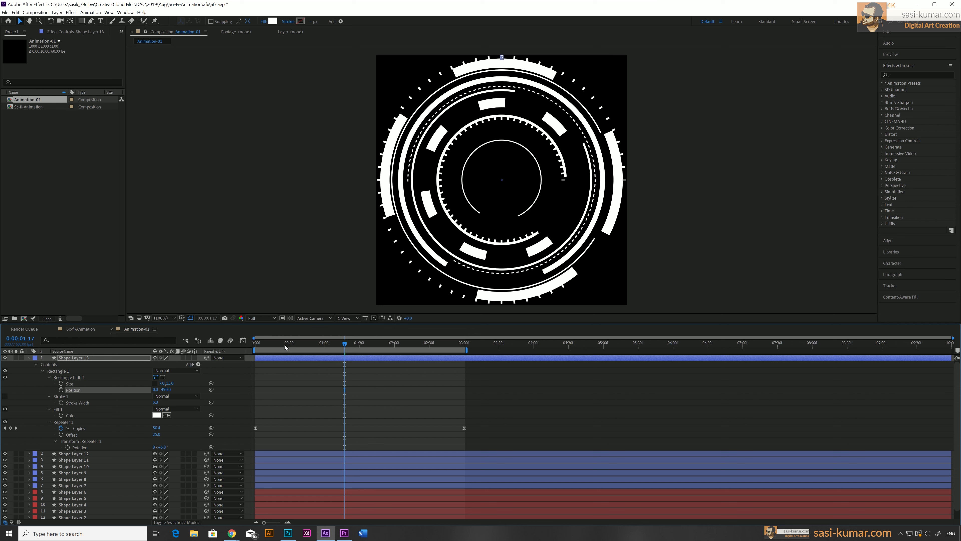
Preview the animation from the beginning
key("Home")
key("space")
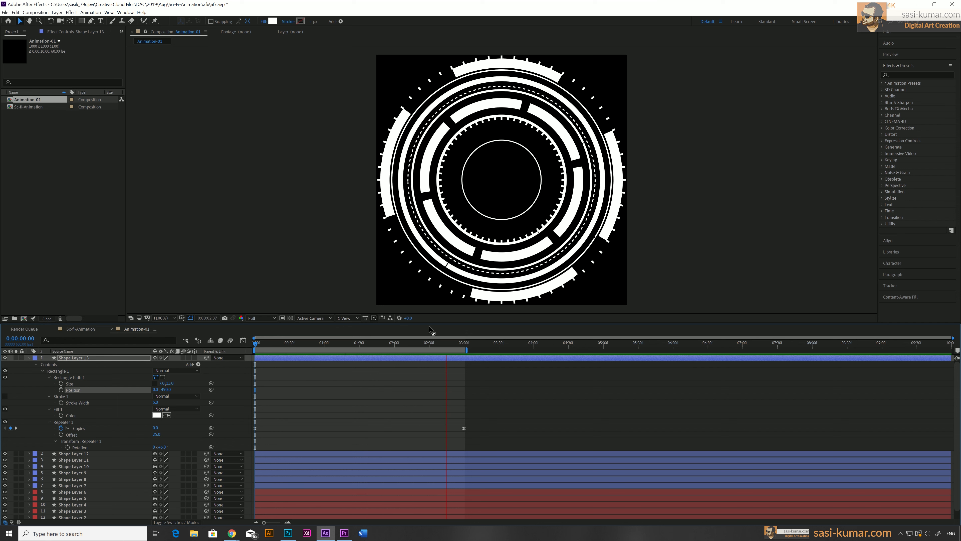
key("space")
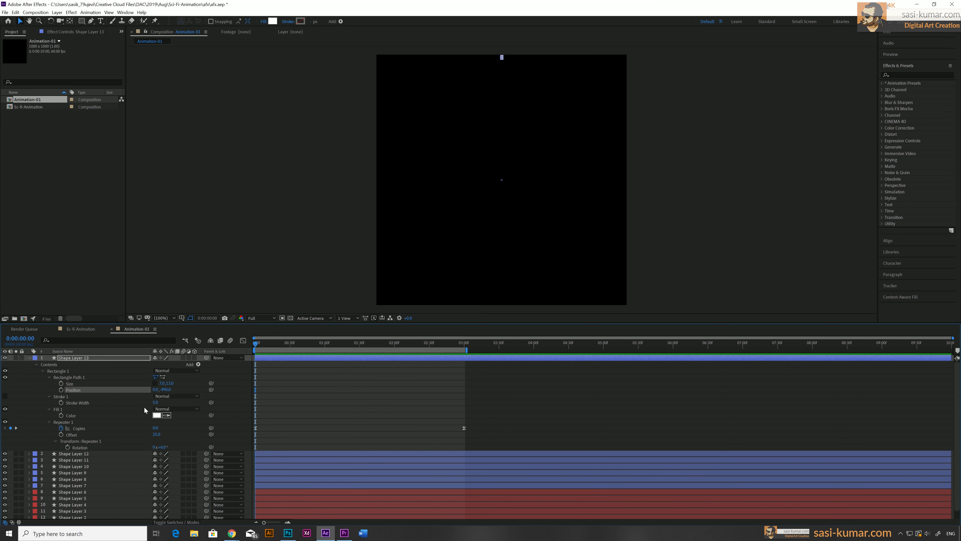
Expand the duplicate's Repeater, adjust its Offset to change the tick ring's start, and preview from the beginning
left_click_drag(340, 343, 374, 343)
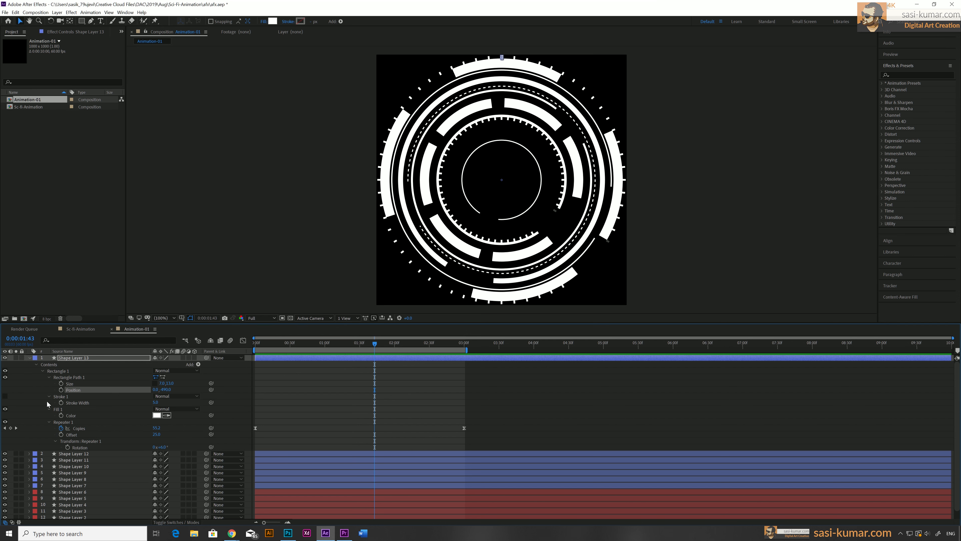
left_click(49, 421)
left_click(49, 421)
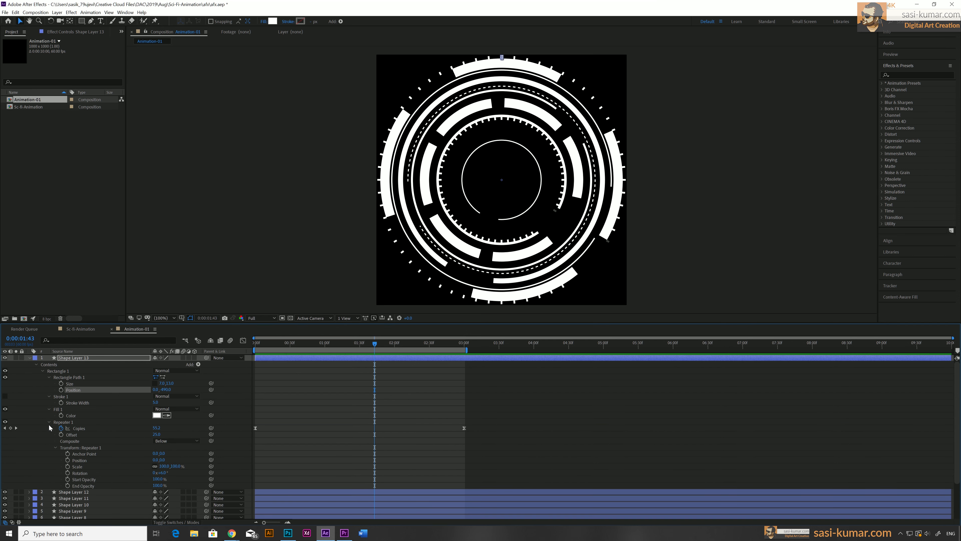
left_click_drag(156, 434, 165, 435)
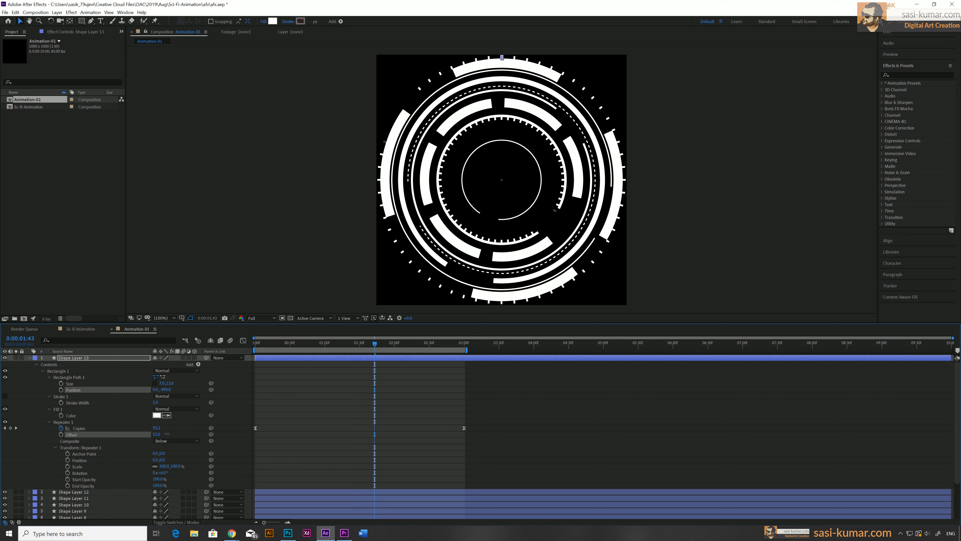
left_click_drag(168, 433, 168, 435)
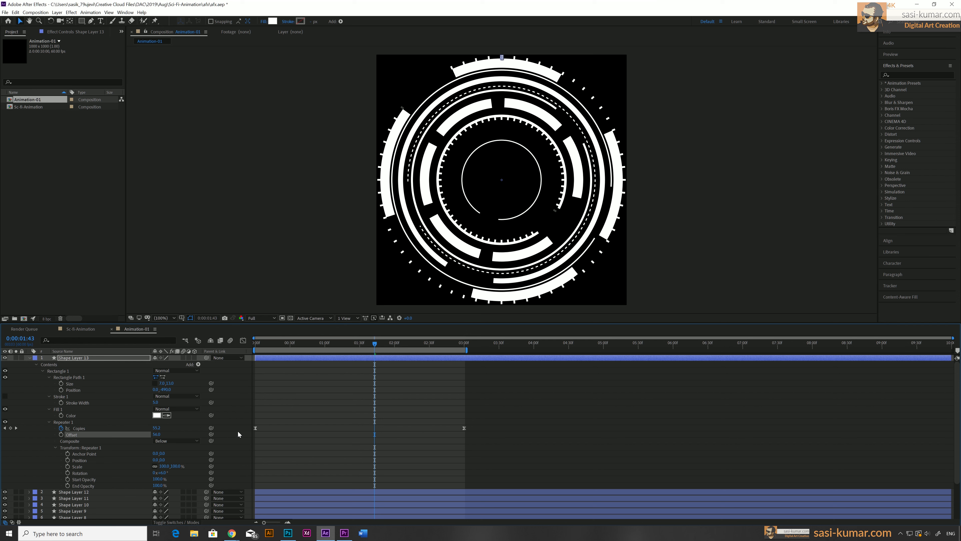
key("Home")
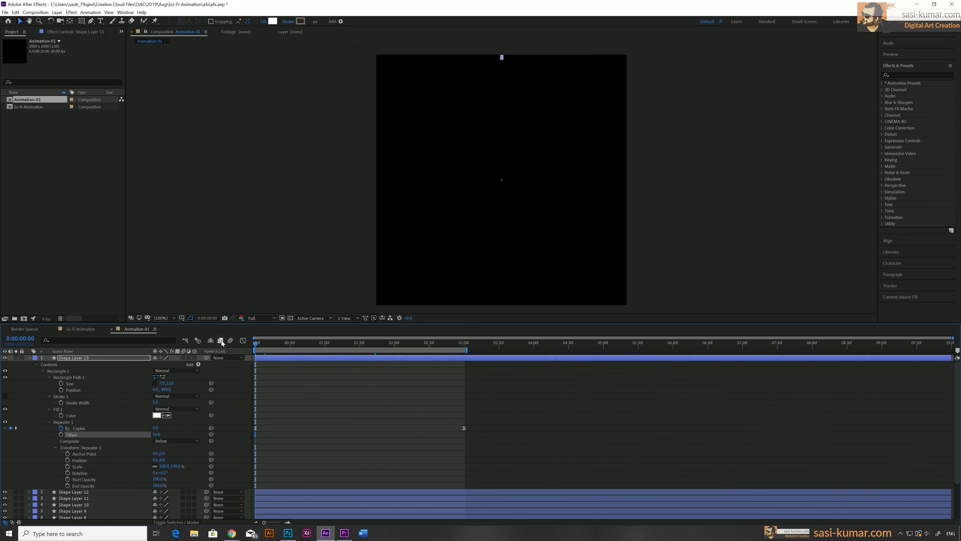
key("space")
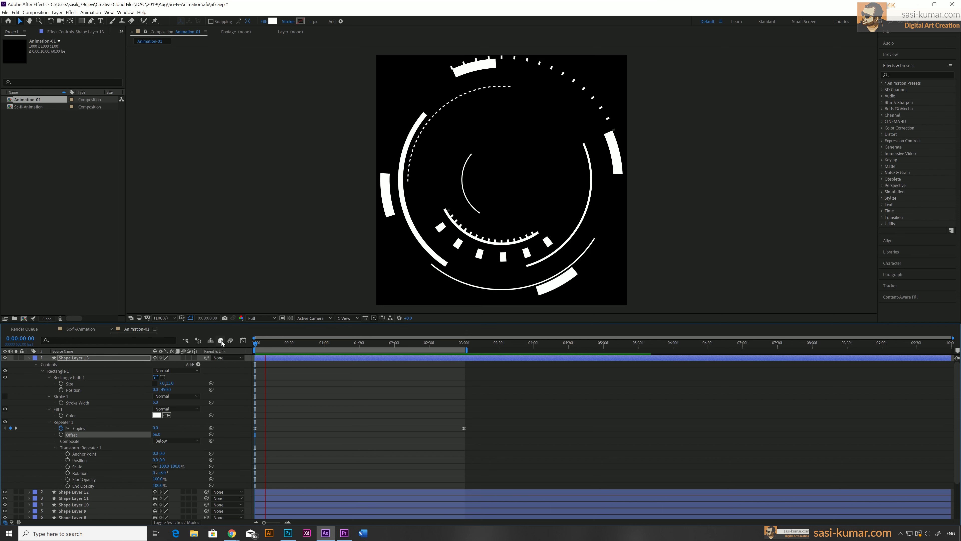
Move the duplicate's ending Copies keyframe earlier to about 2 seconds and replay the animation from the start
left_click_drag(353, 346, 394, 346)
left_click_drag(464, 428, 396, 430)
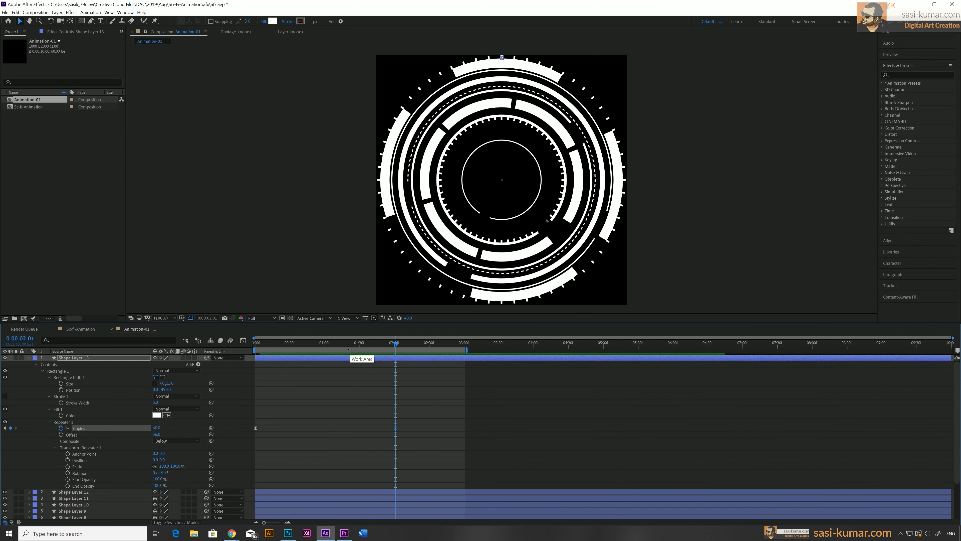
left_click_drag(350, 346, 216, 347)
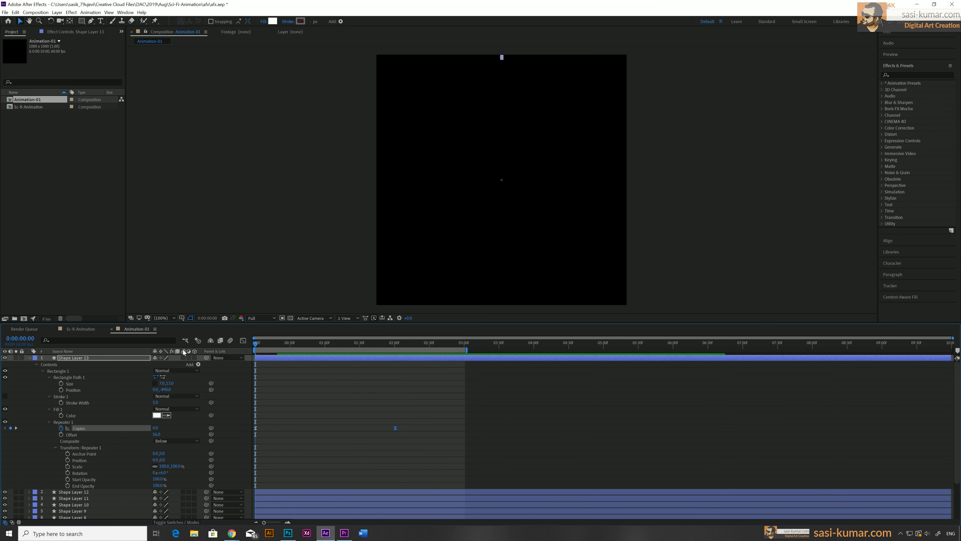
key("space")
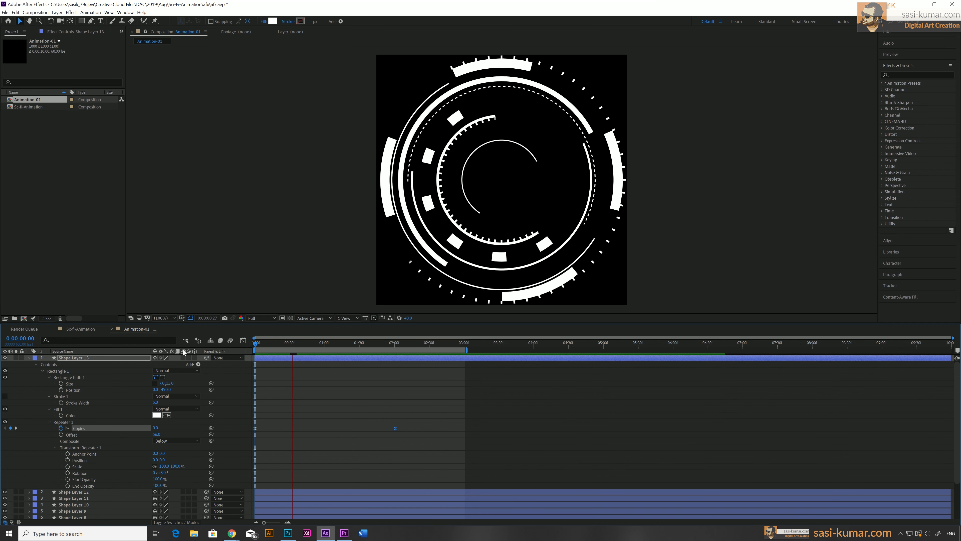
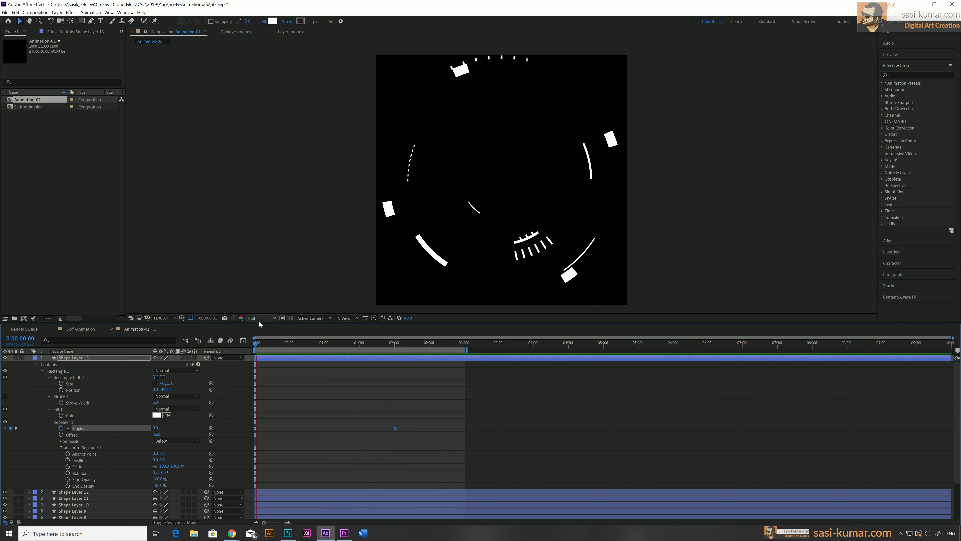
Precompose the six red circle shape layers into a new composition named Animation-full-circle
left_click_drag(259, 346, 465, 347)
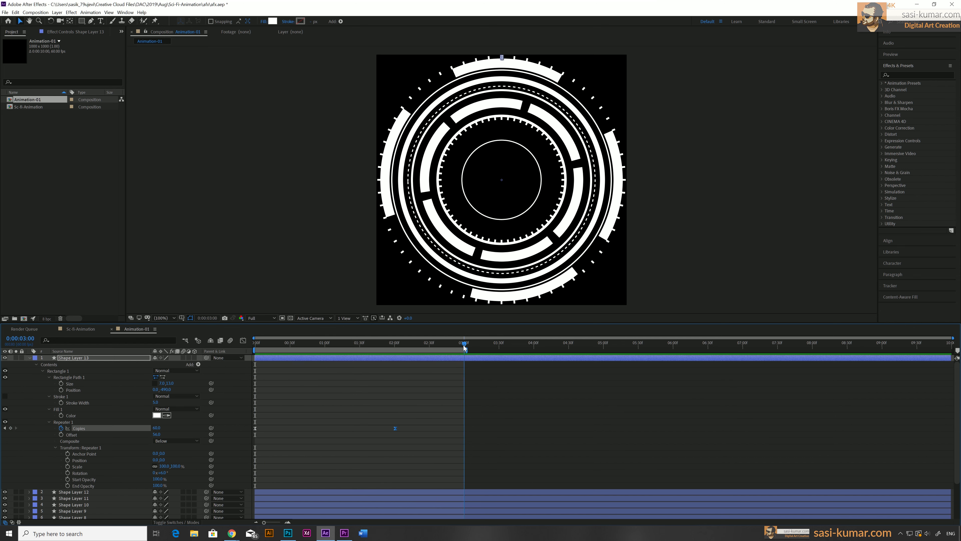
left_click(29, 357)
left_click(278, 463)
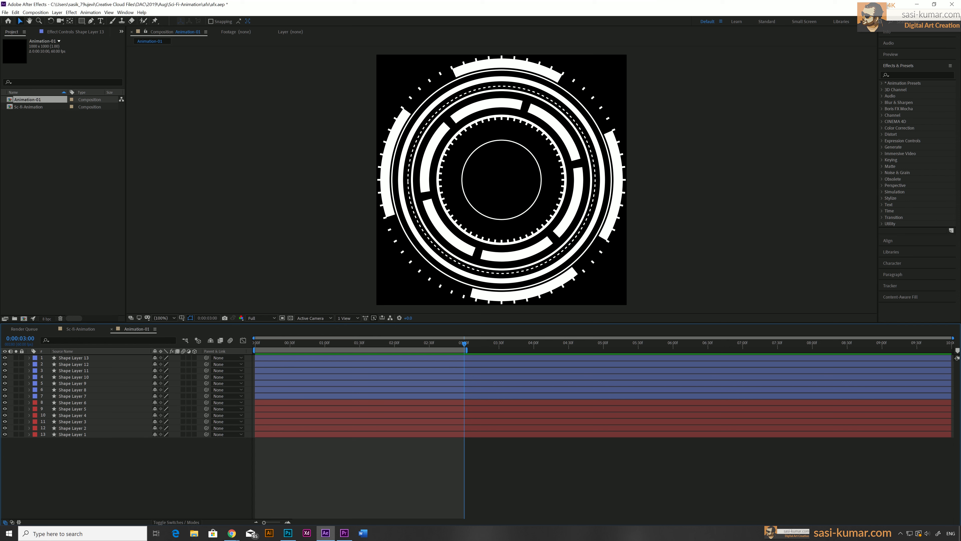
left_click(284, 402)
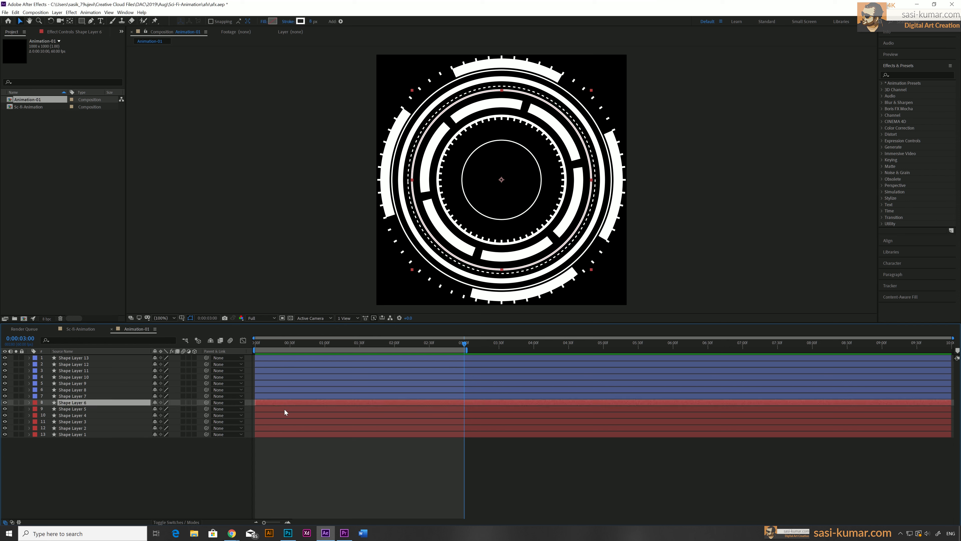
left_click(282, 434, "shift")
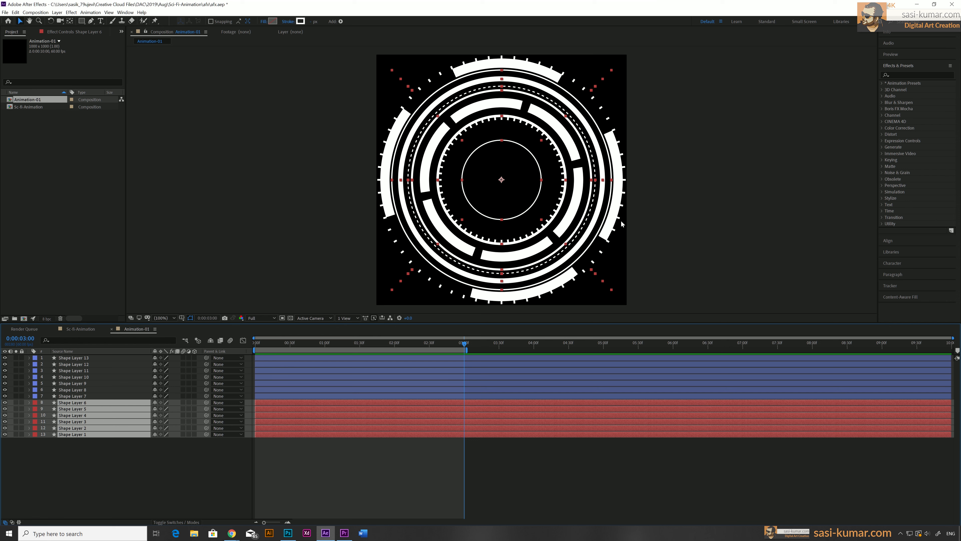
right_click(349, 426)
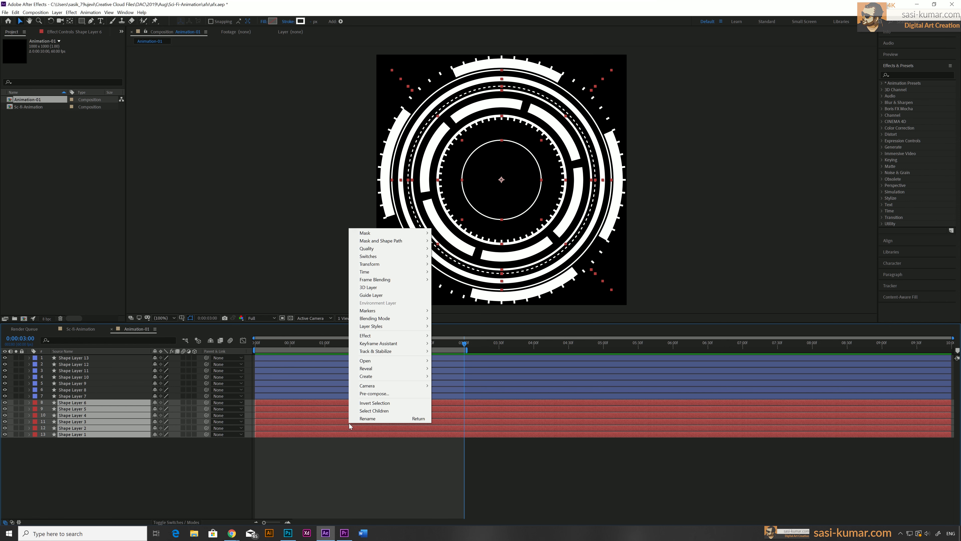
left_click(374, 394)
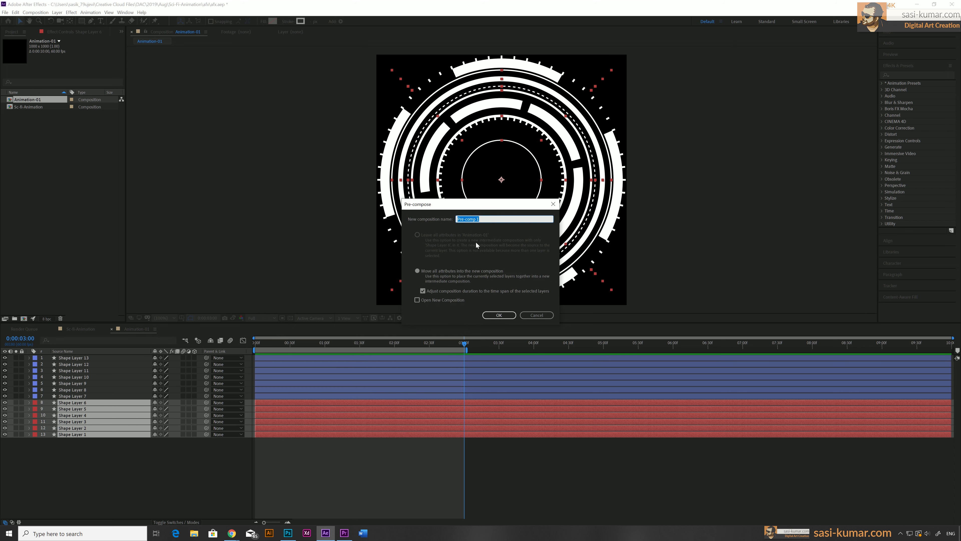
type("Animation-full-circle")
key("Return")
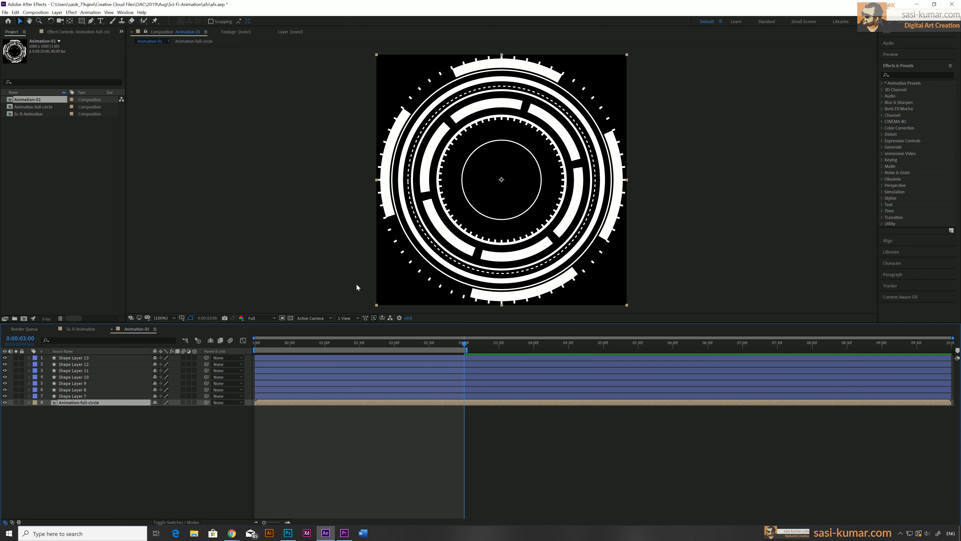
Precompose Shape Layers 7 through 12 into a new composition named Half-Circles
left_click(293, 395)
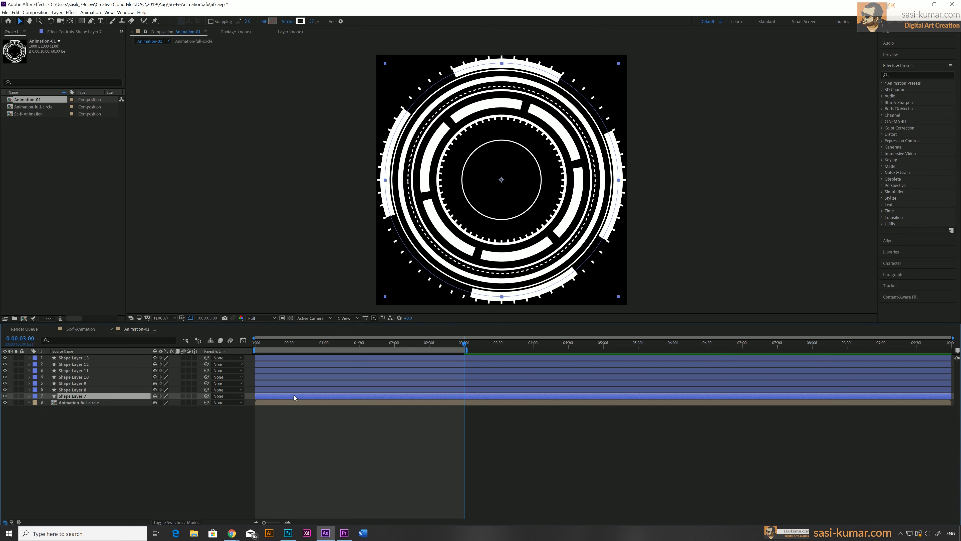
left_click(291, 364, "shift")
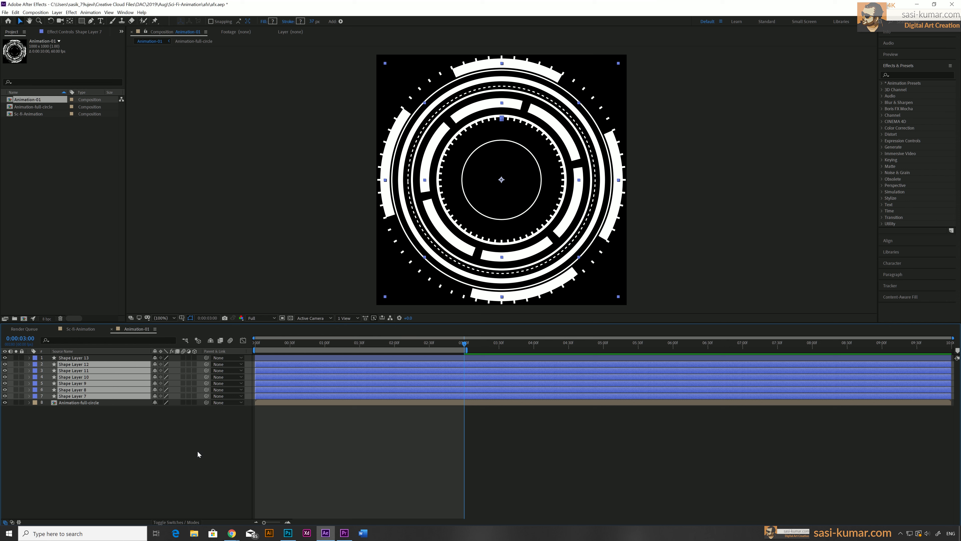
right_click(292, 364)
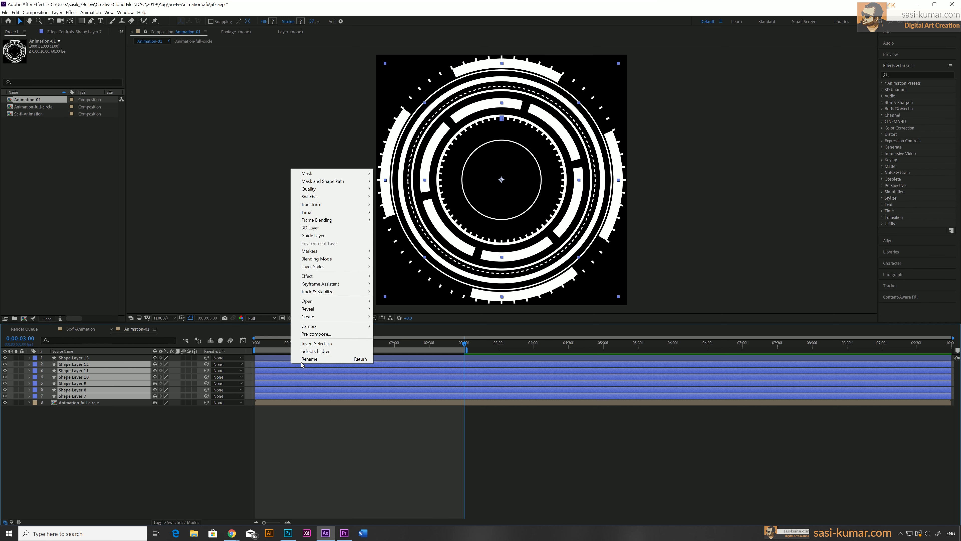
left_click(328, 333)
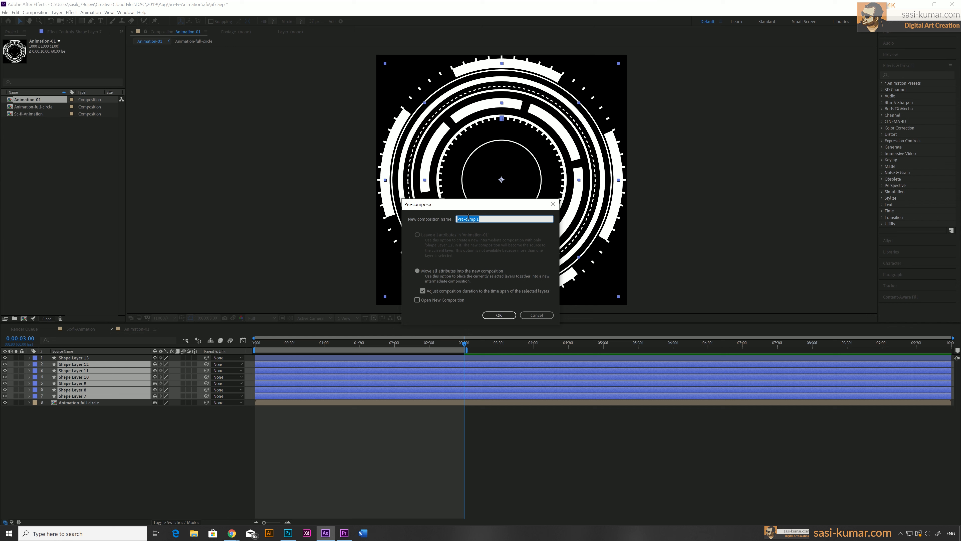
type("Half-Circles")
key("Return")
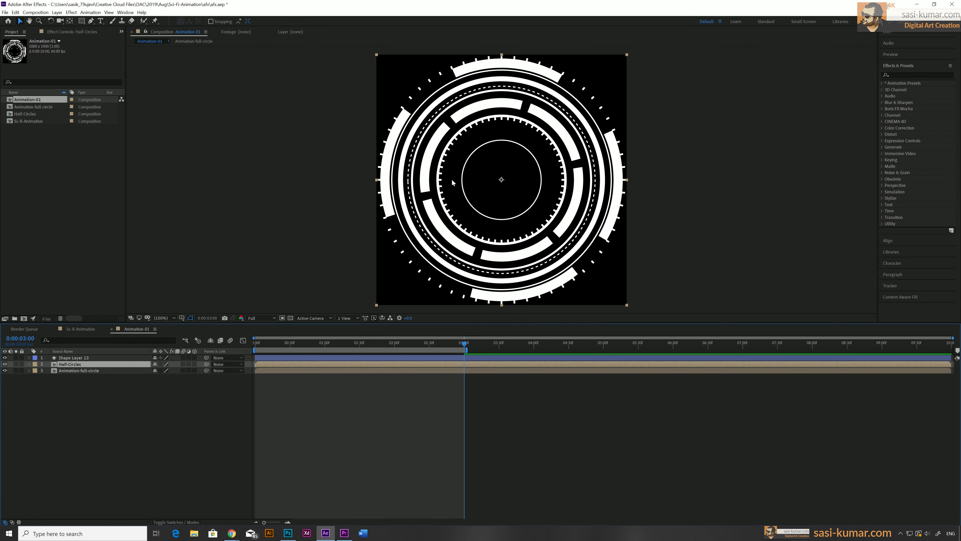
Precompose the tick-ring layer, Shape Layer 13, into a new composition named Boundry
left_click(318, 357)
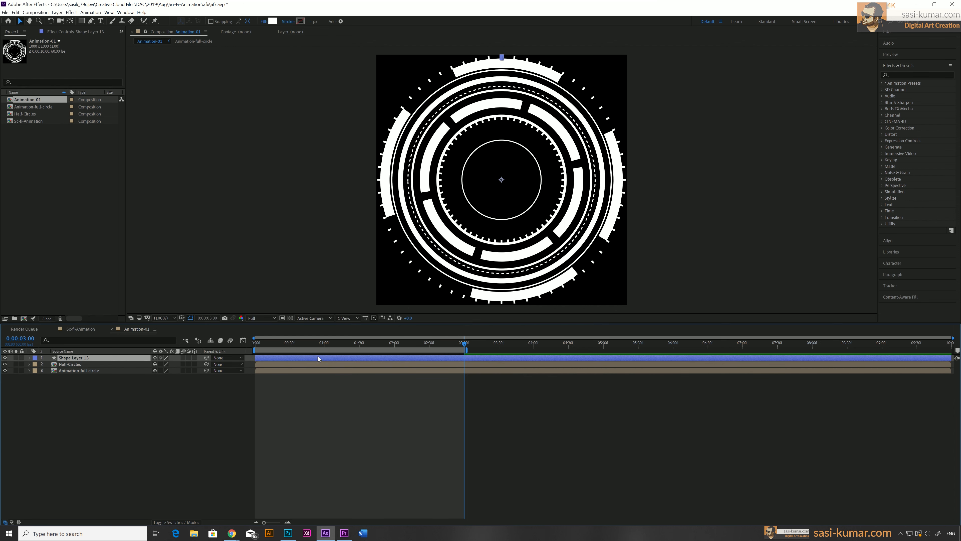
right_click(318, 358)
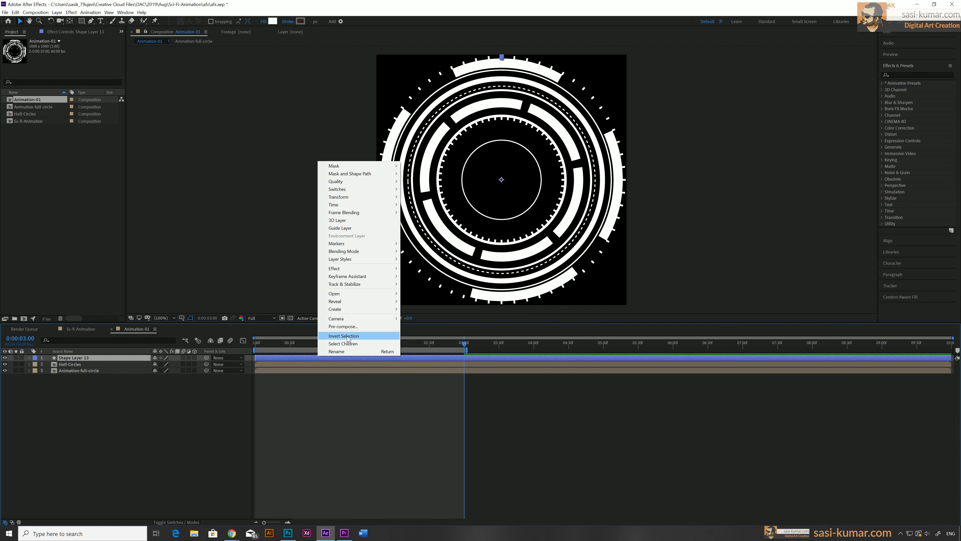
left_click(353, 327)
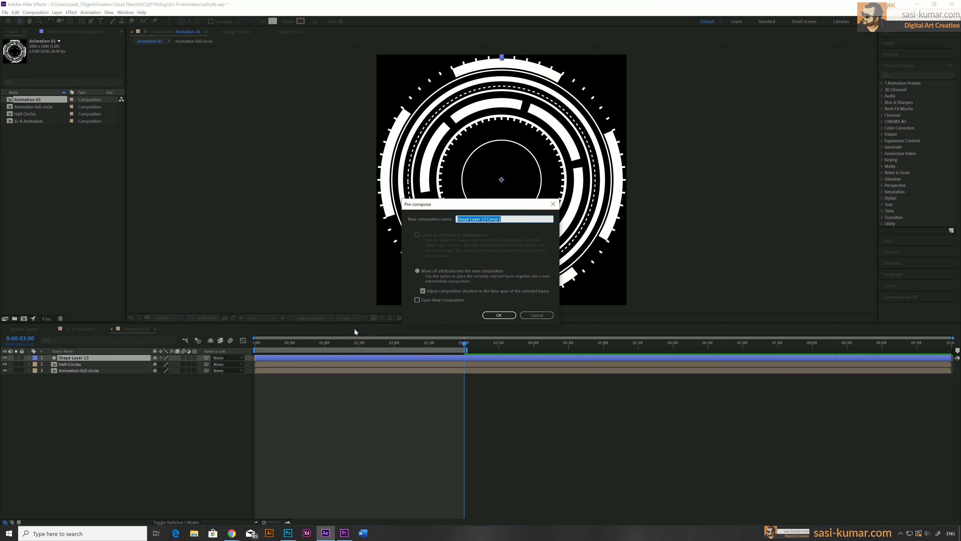
type("Boundry")
key("Return")
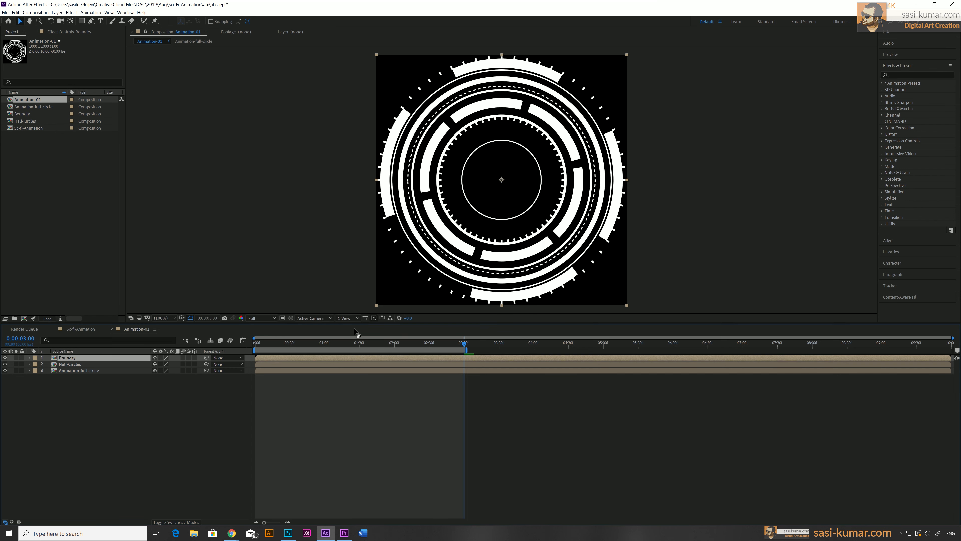
Preview the composited animation from the beginning
left_click_drag(274, 341, 227, 348)
key("space")
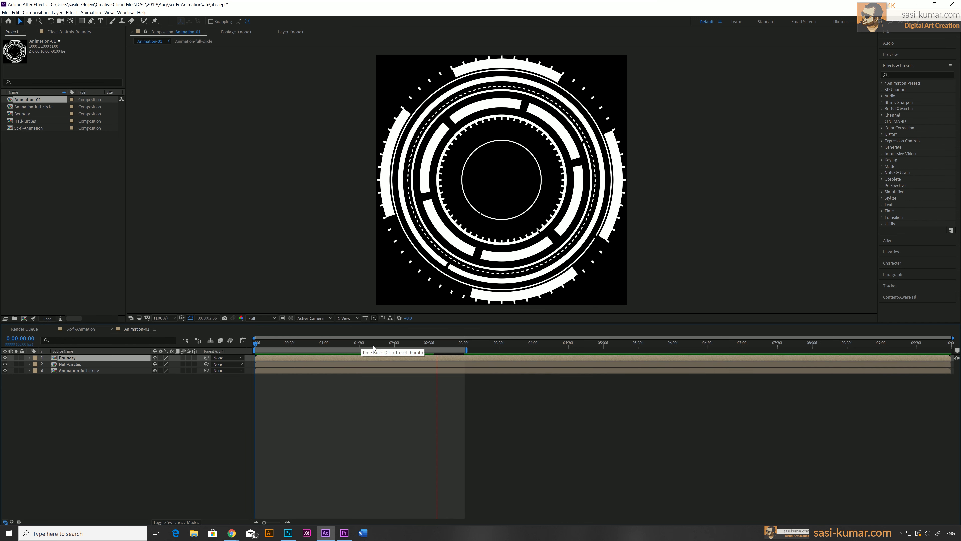
left_click(392, 343)
left_click_drag(399, 344, 463, 343)
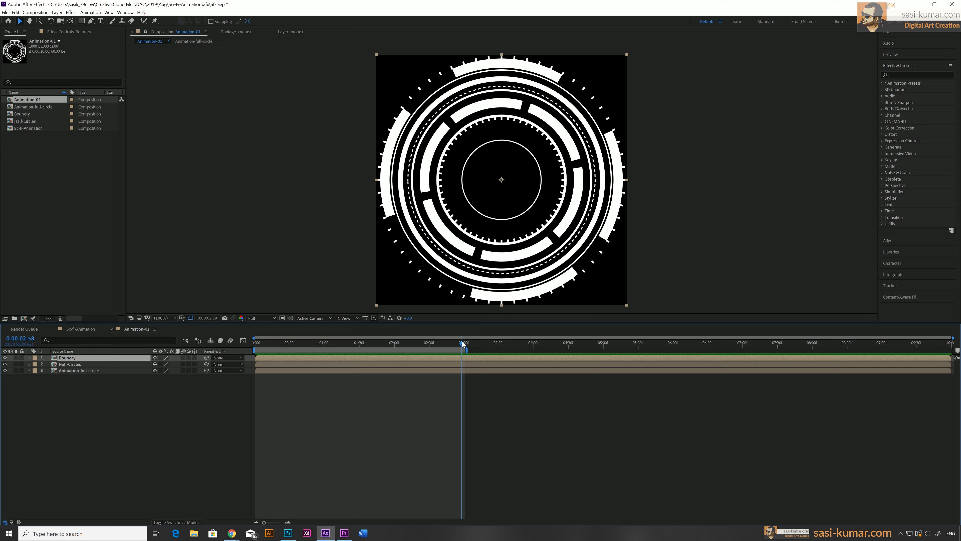
Open the Animation-full-circle composition and scrub to about 1.5 seconds
left_click(319, 370)
double_click(318, 370)
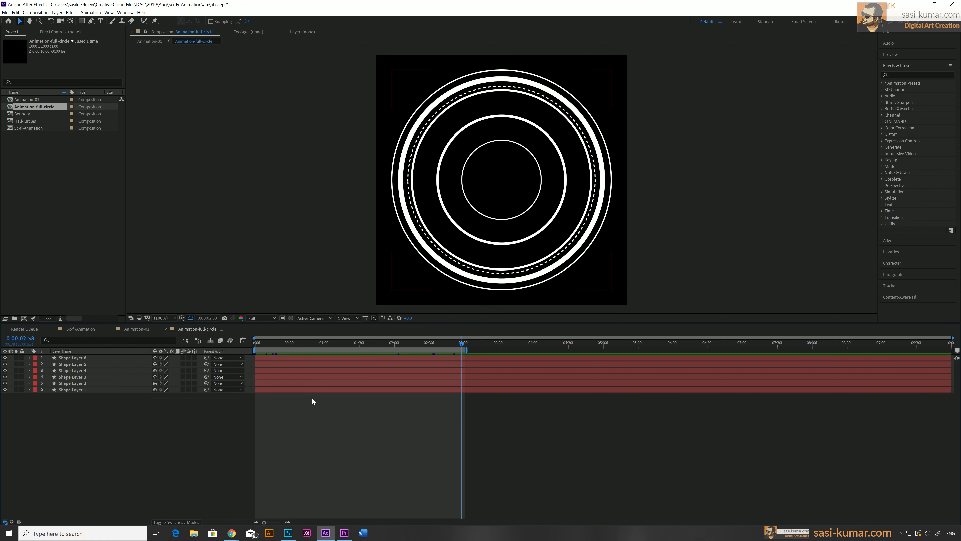
left_click_drag(325, 341, 360, 341)
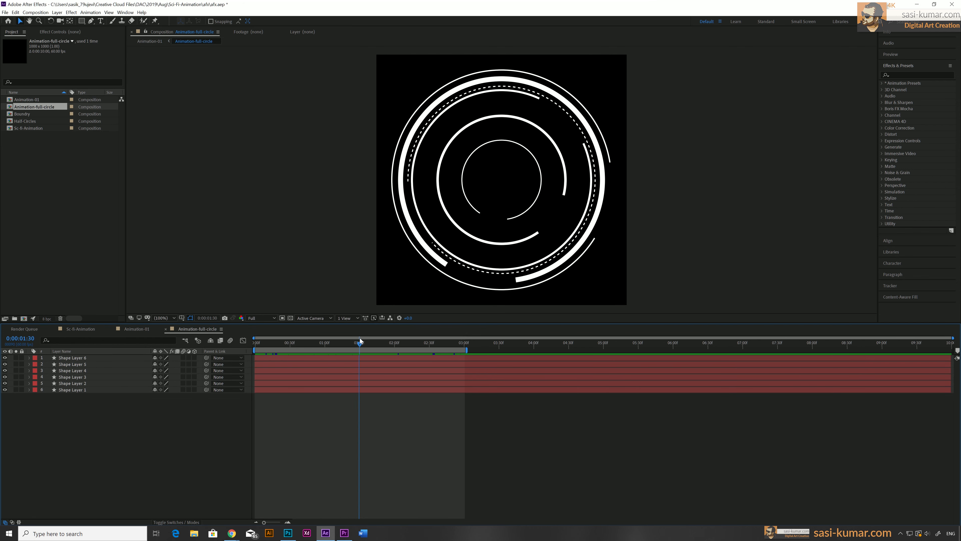
Apply the Fill effect to the outermost circle layer, Shape Layer 1, and delete it again
left_click(315, 389)
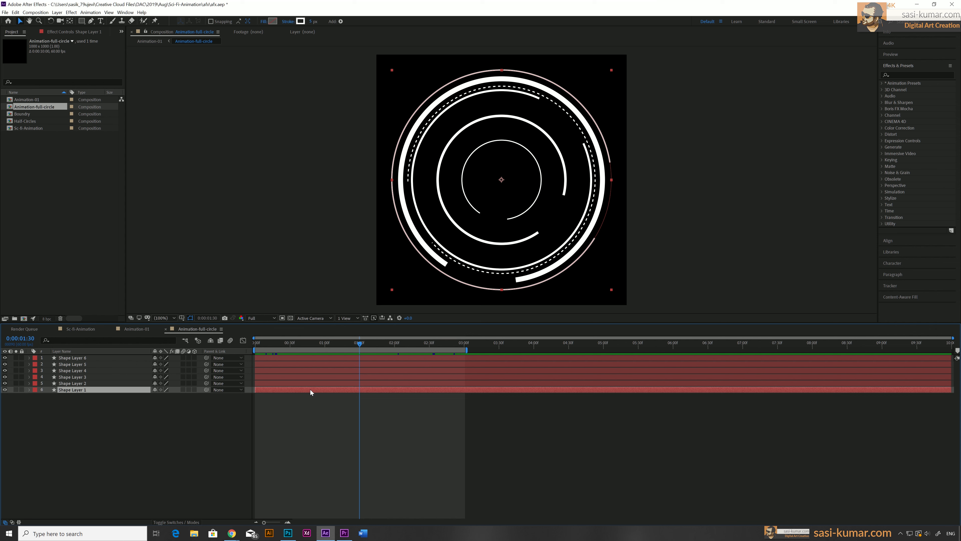
left_click(909, 76)
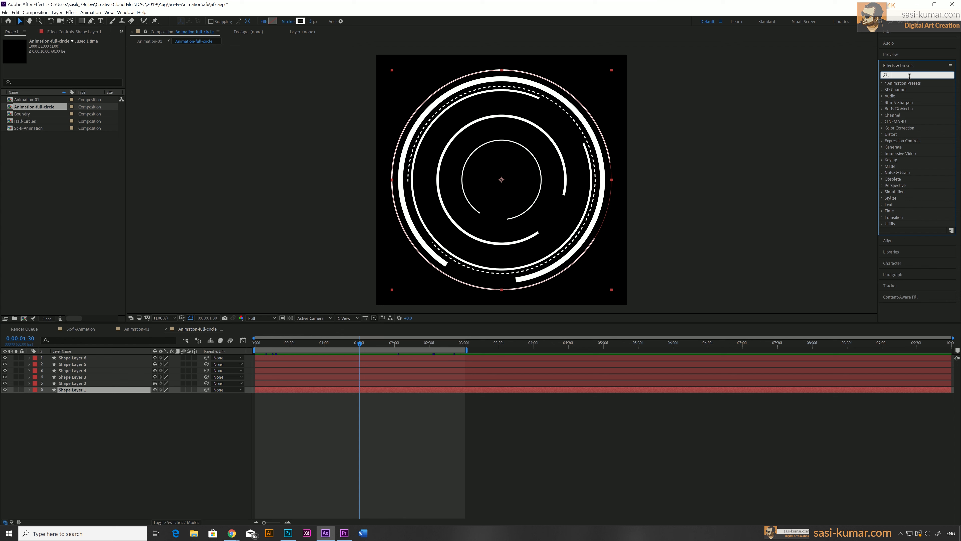
type("fill")
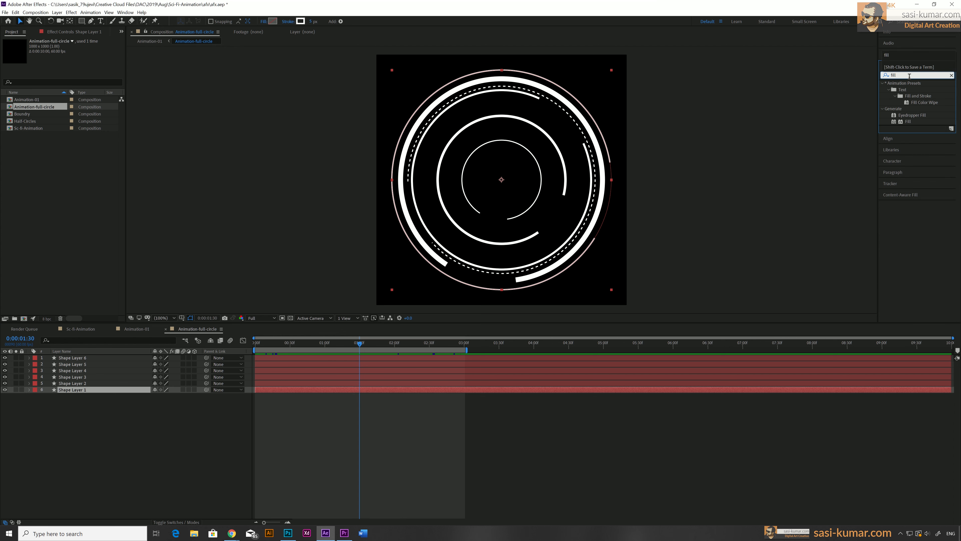
left_click_drag(895, 123, 317, 390)
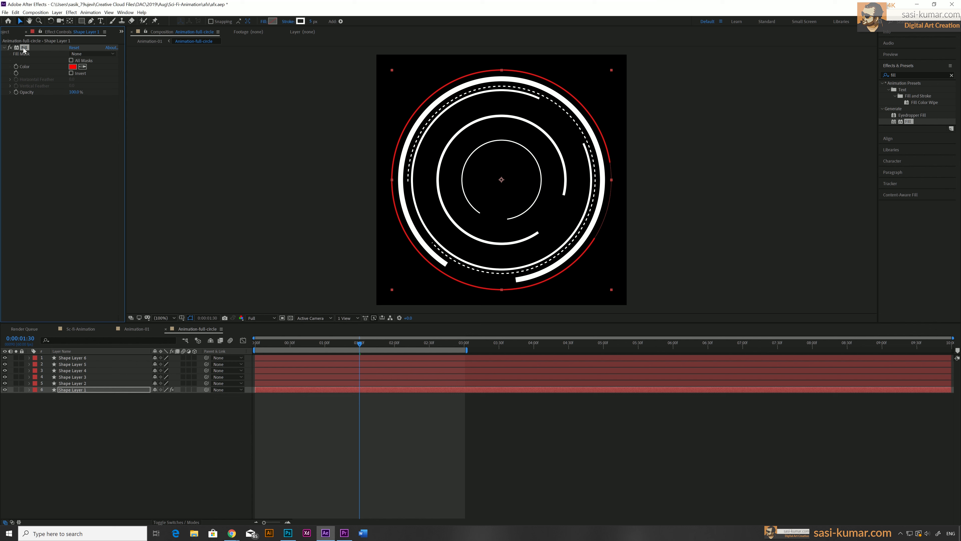
key("Delete")
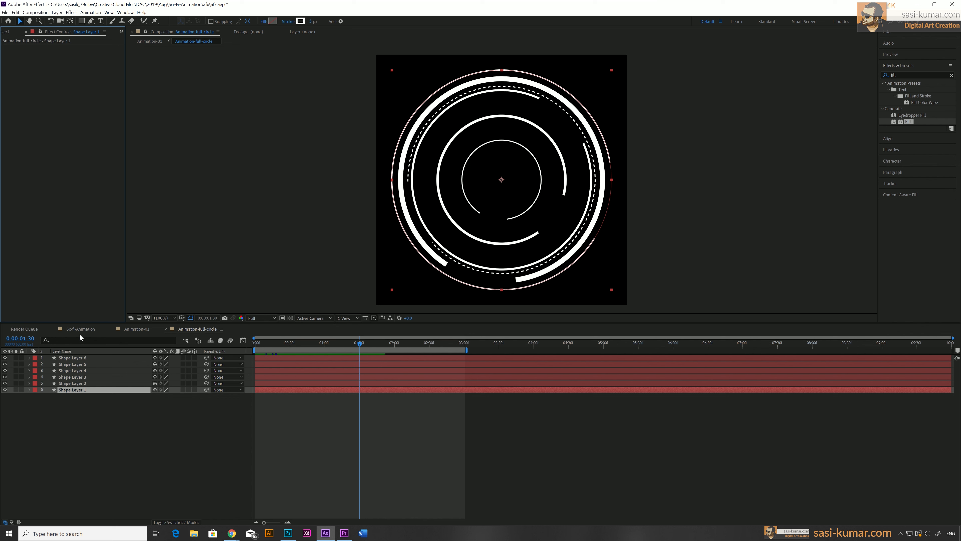
Open the Boundry composition and apply the Fill effect to its tick-ring layer
left_click(117, 330)
left_click(293, 358)
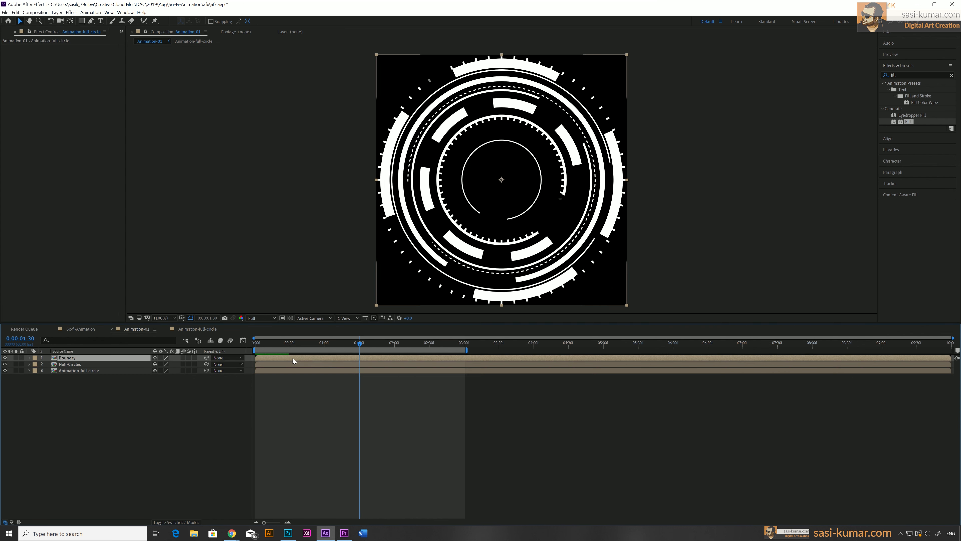
double_click(293, 357)
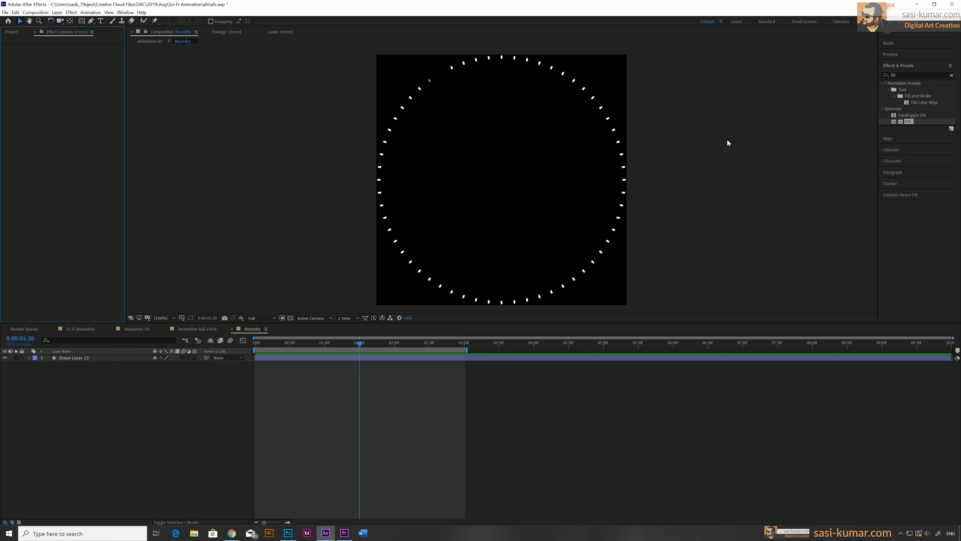
left_click_drag(908, 122, 415, 358)
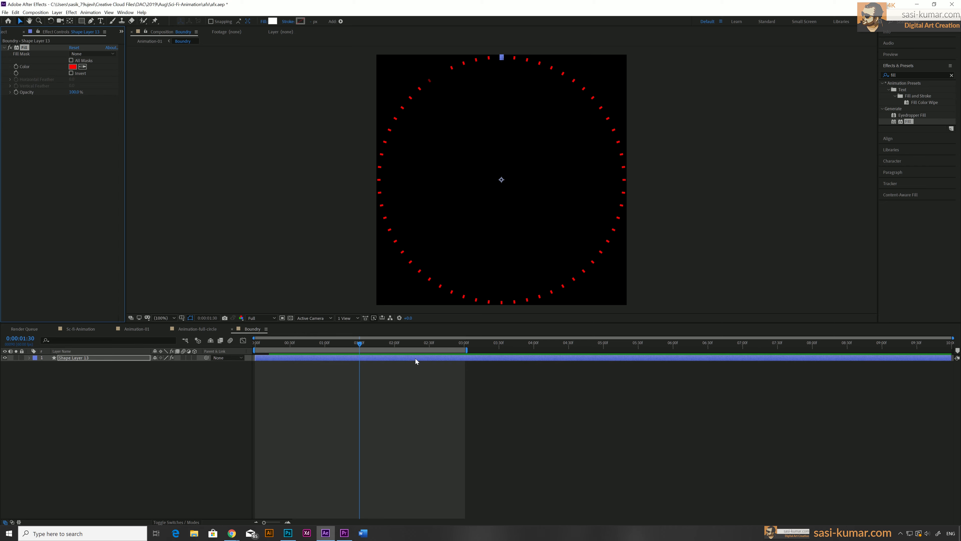
Open the Half-Circles composition and apply the Fill effect to the top arc's layer, Shape Layer 8
left_click(207, 331)
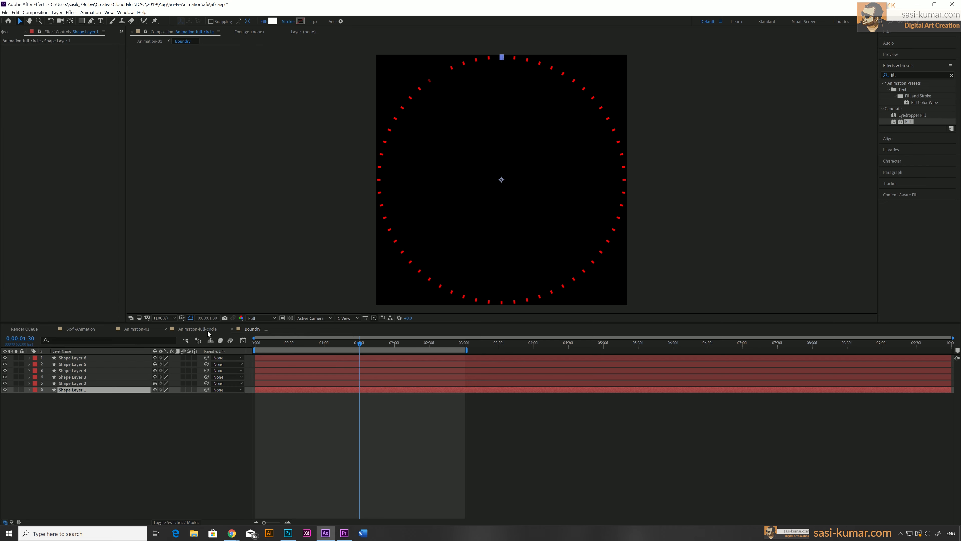
left_click(135, 330)
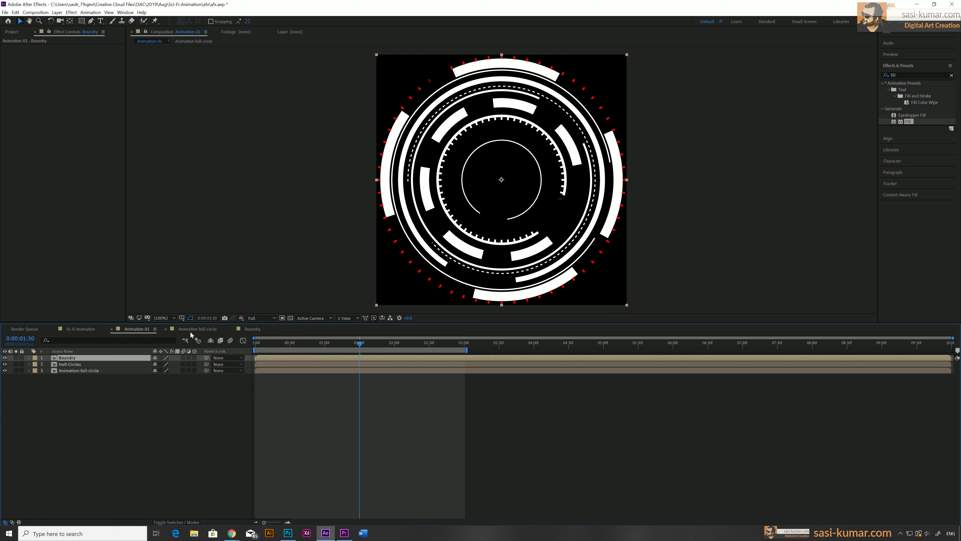
double_click(281, 364)
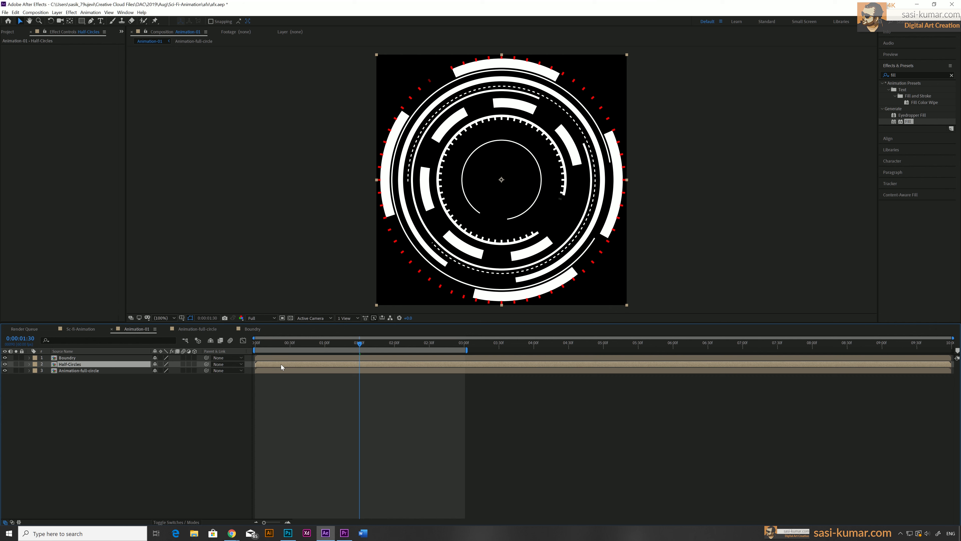
left_click(285, 383)
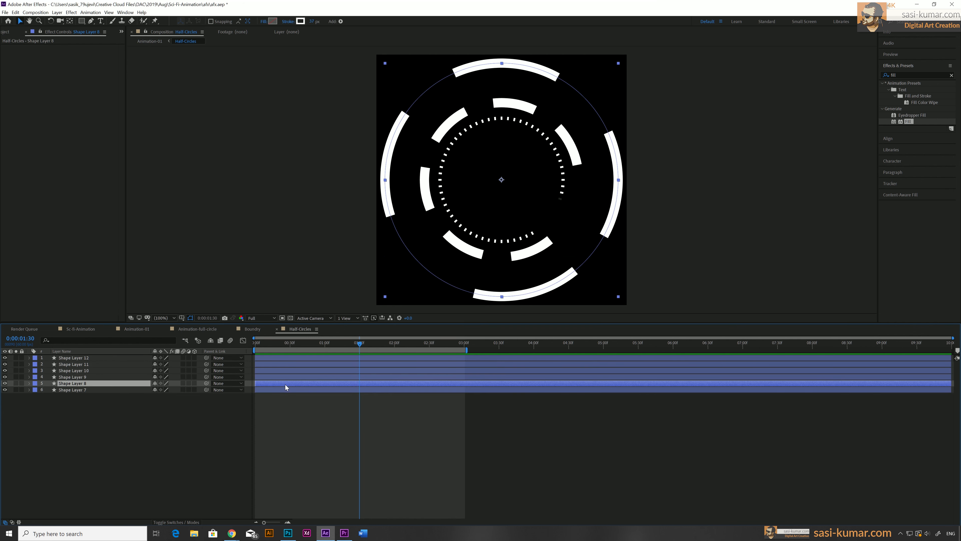
left_click_drag(906, 122, 97, 194)
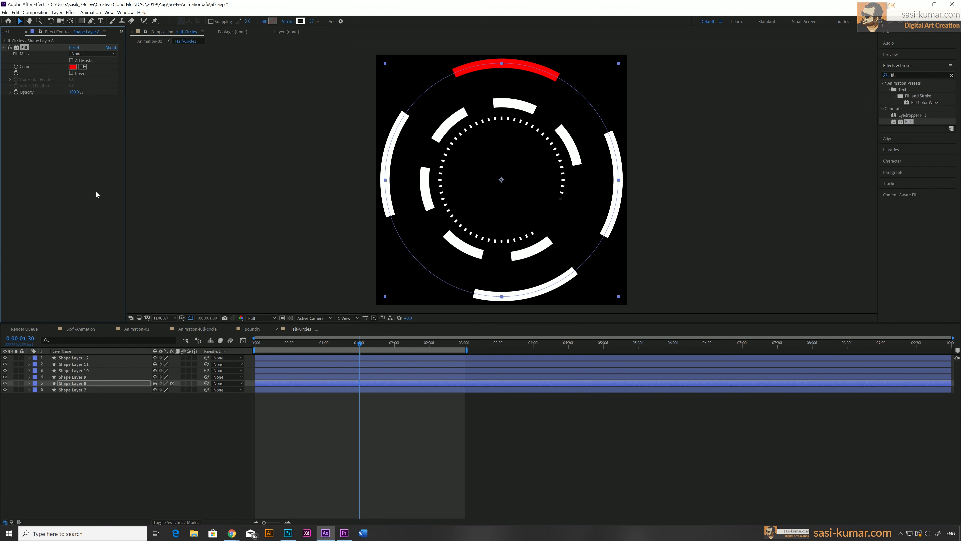
Set the Fill colour of the top arc layer, Shape Layer 8, to cyan
left_click(72, 67)
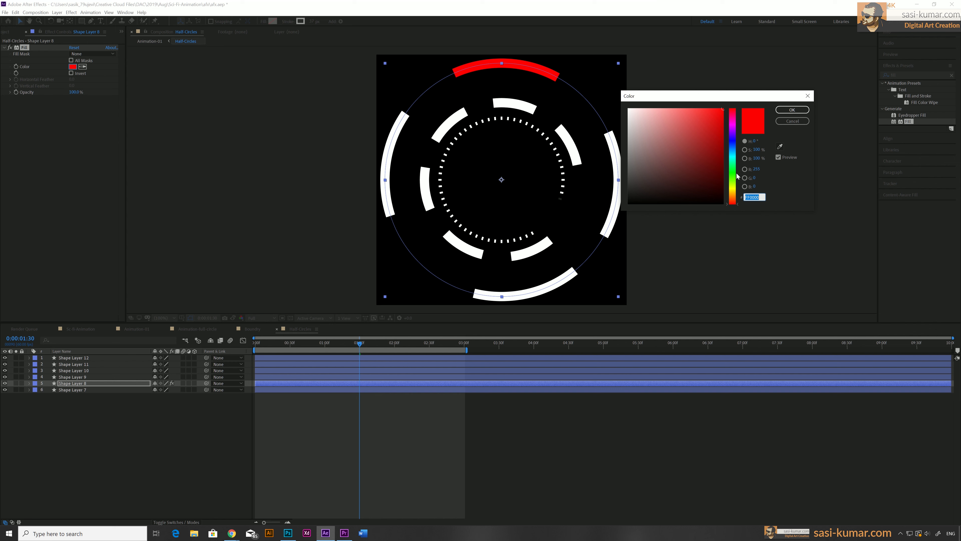
left_click(732, 151)
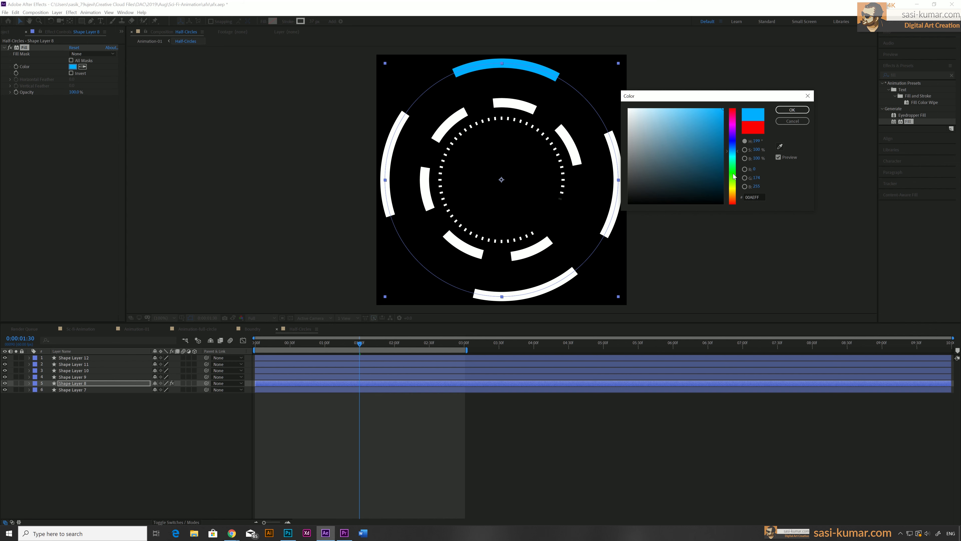
left_click(734, 158)
left_click(734, 157)
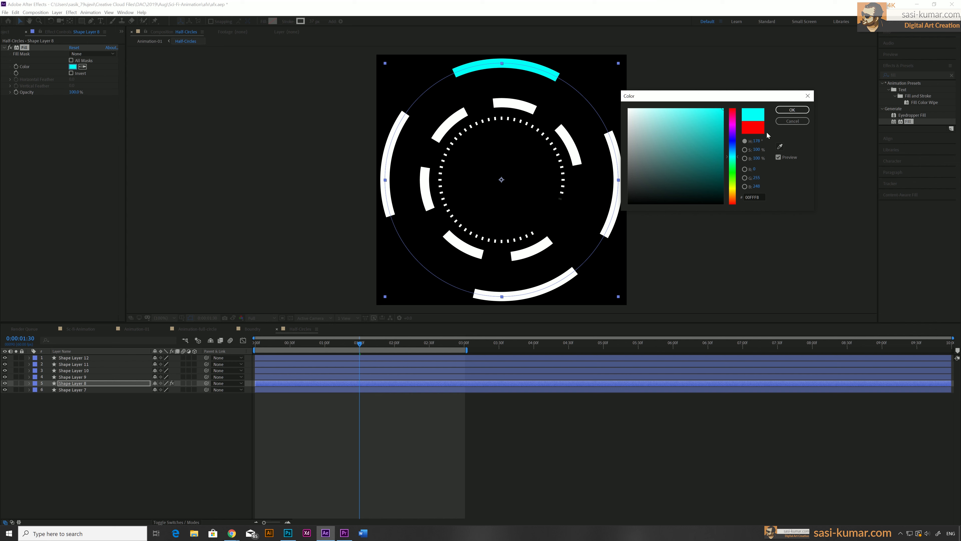
left_click(791, 110)
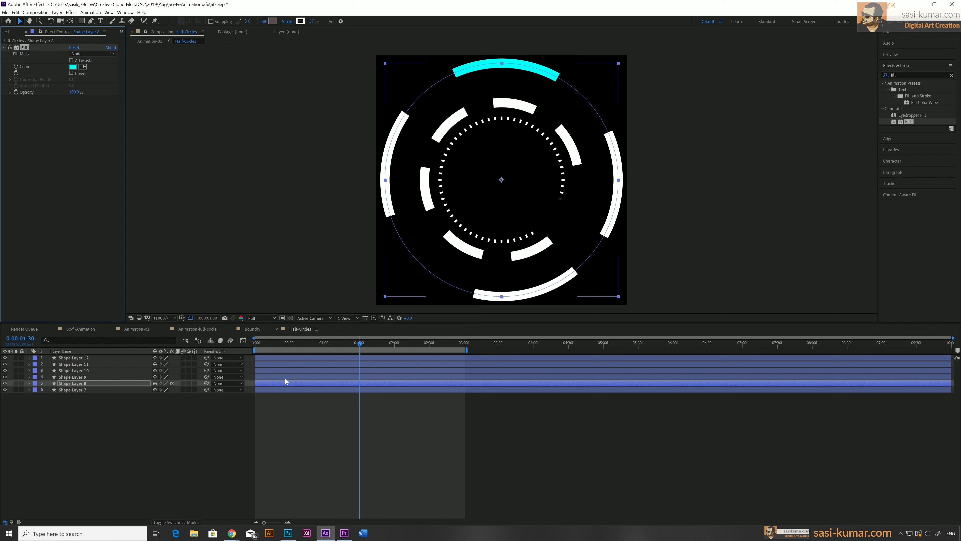
Paste the cyan Fill effect onto the right arc layer, Shape Layer 7
left_click(280, 389)
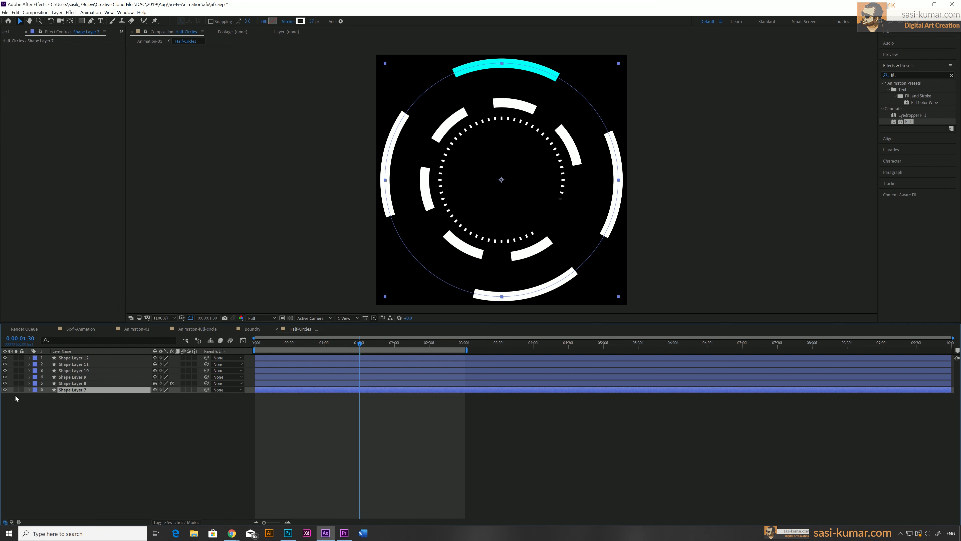
left_click(6, 389)
left_click(6, 390)
left_click(50, 166)
left_click_drag(51, 169, 51, 169)
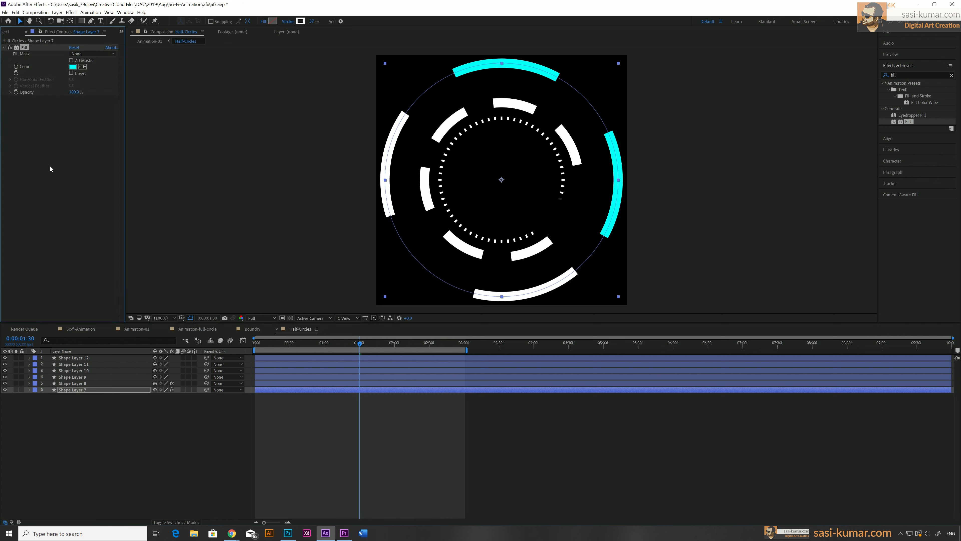
Paste the cyan Fill effect onto the left arc layer, Shape Layer 9
left_click(308, 377)
left_click(42, 199)
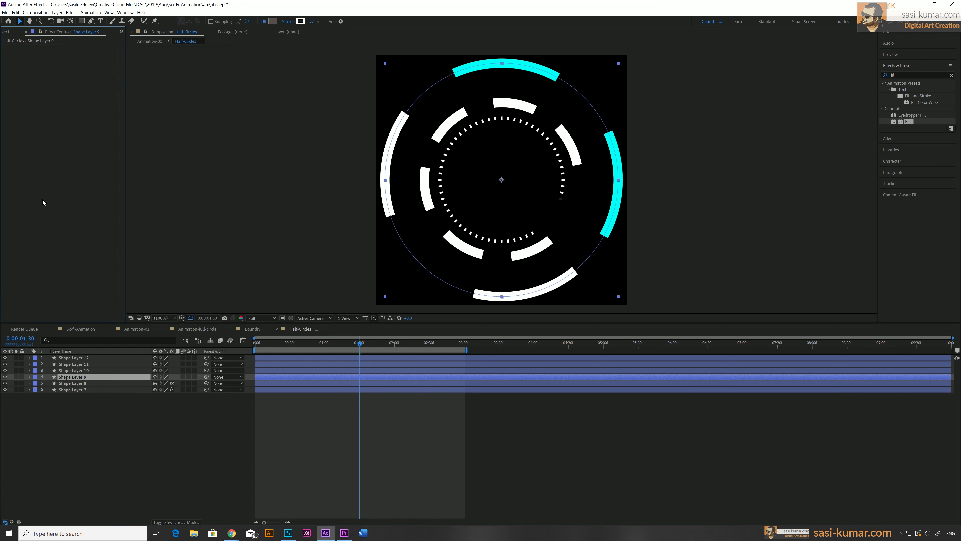
key("ctrl+v")
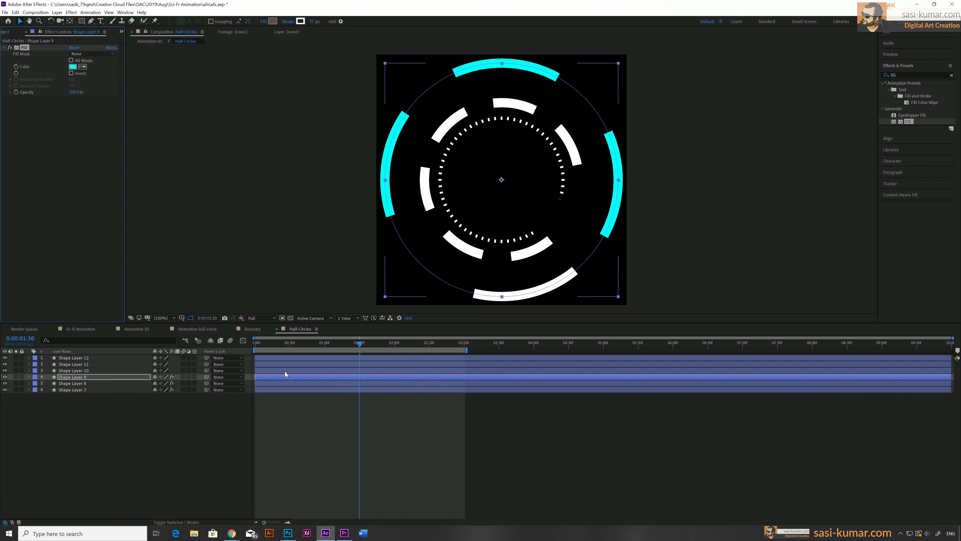
Paste the cyan Fill effect onto the bottom arc layer, Shape Layer 10
left_click(284, 372)
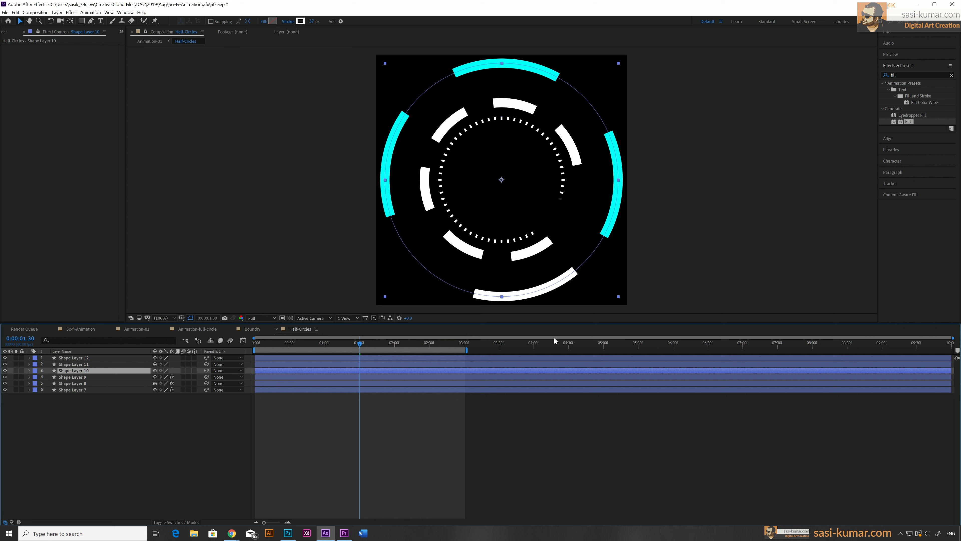
left_click(54, 161)
key("ctrl+v")
Change the bottom arc's Fill colour to a pale, lighter cyan
left_click(73, 66)
left_click_drag(715, 119, 681, 110)
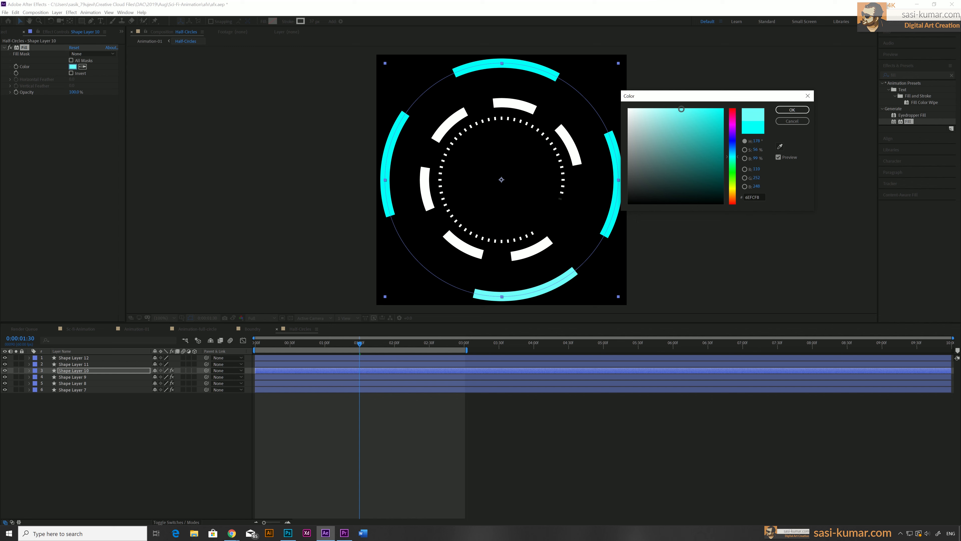
left_click(792, 110)
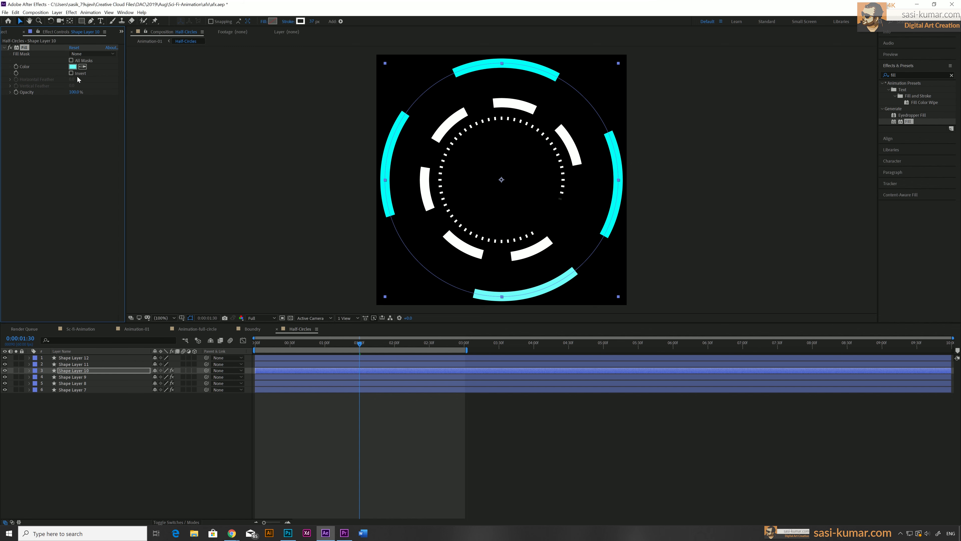
left_click(72, 67)
left_click_drag(665, 116, 648, 109)
left_click(792, 110)
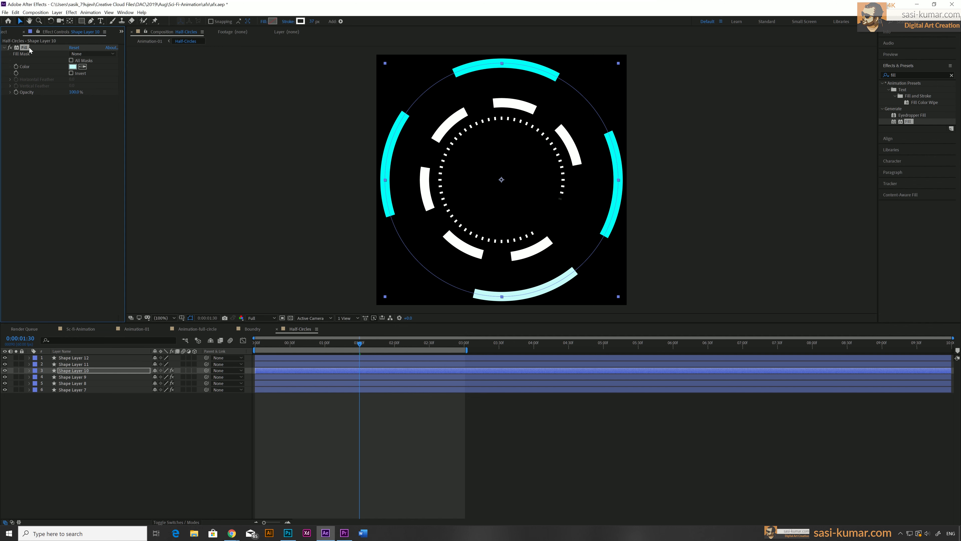
Copy the bottom arc's pale Fill effect and paste it onto Shape Layer 12
left_click(83, 153)
left_click(25, 49)
left_click(43, 358)
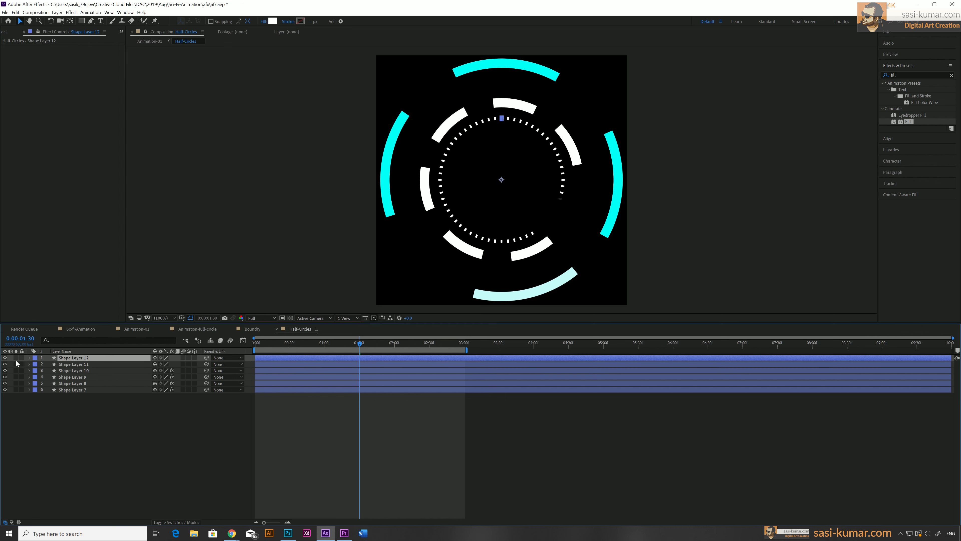
left_click(4, 357)
left_click(4, 357)
key("ctrl+v")
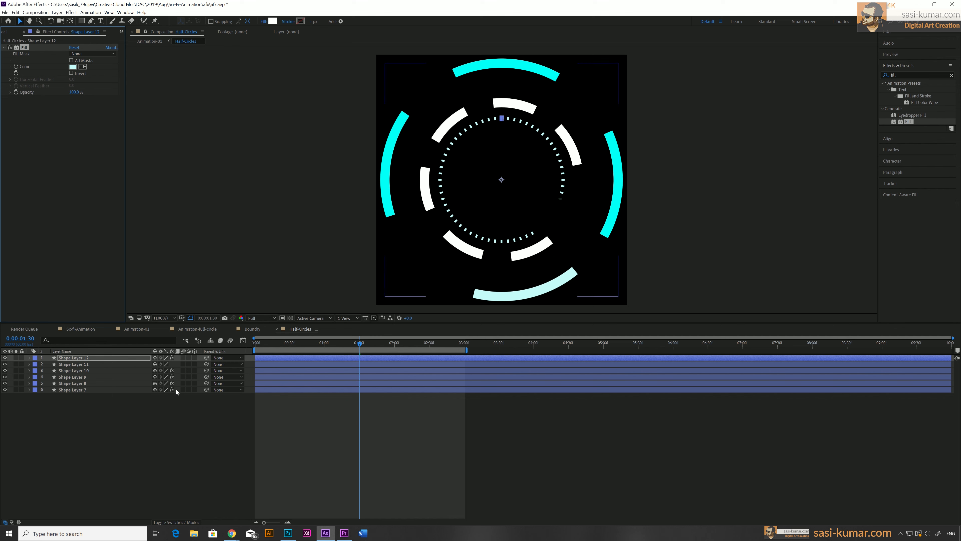
Copy the red Fill effect from the tick-ring layer in the Boundry composition
left_click(191, 329)
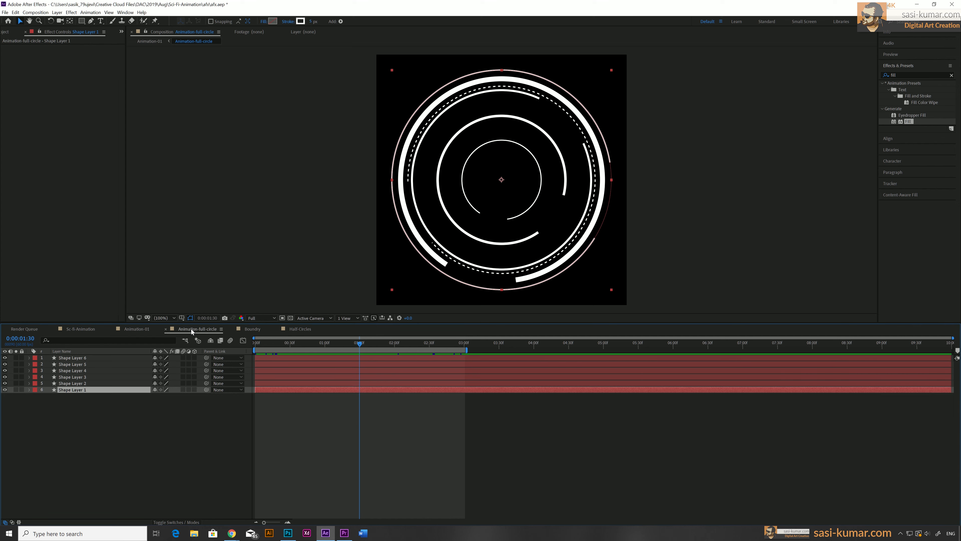
left_click(300, 329)
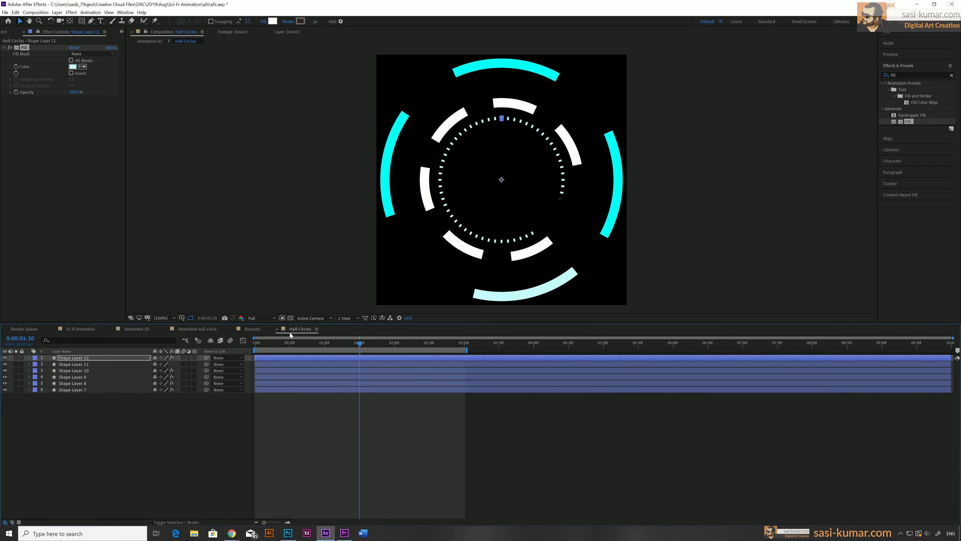
left_click(251, 329)
left_click(106, 151)
left_click(25, 49)
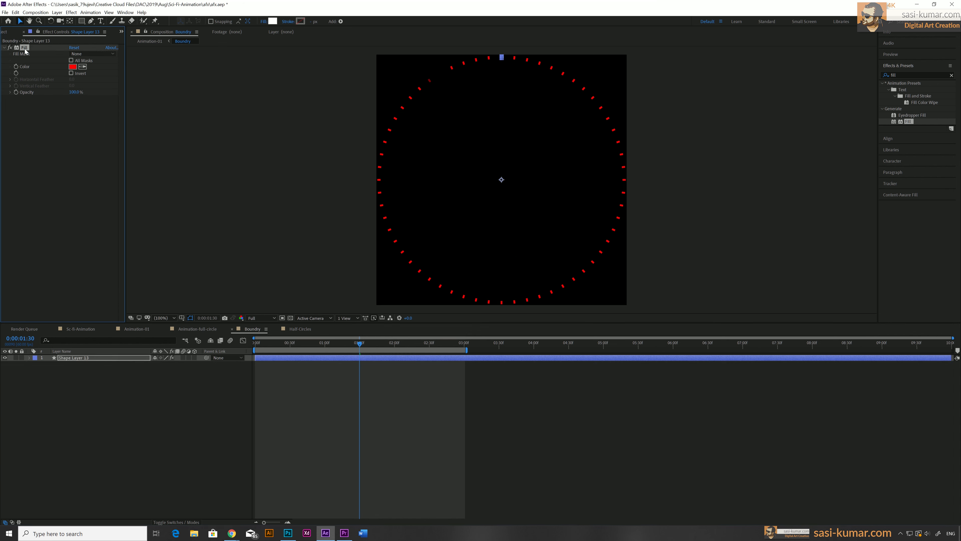
left_click(191, 329)
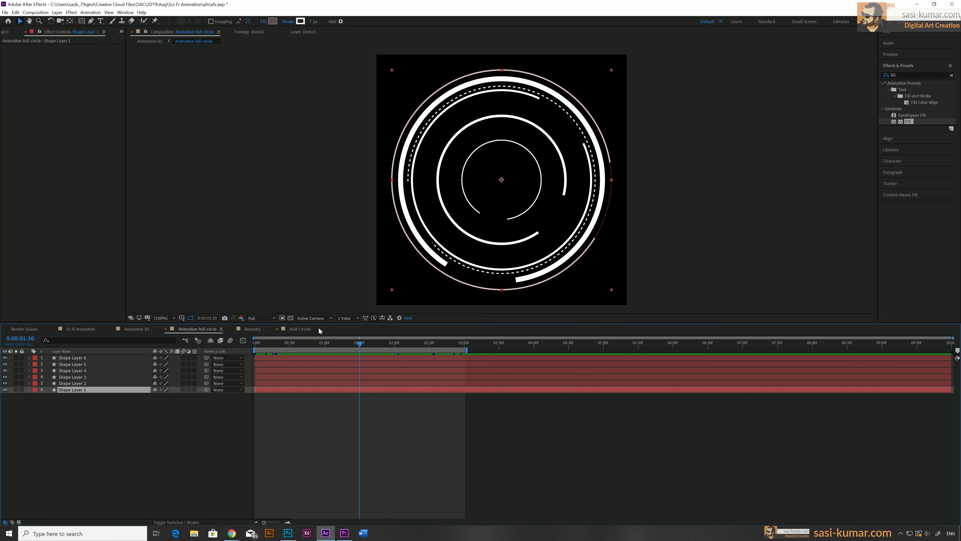
left_click(304, 329)
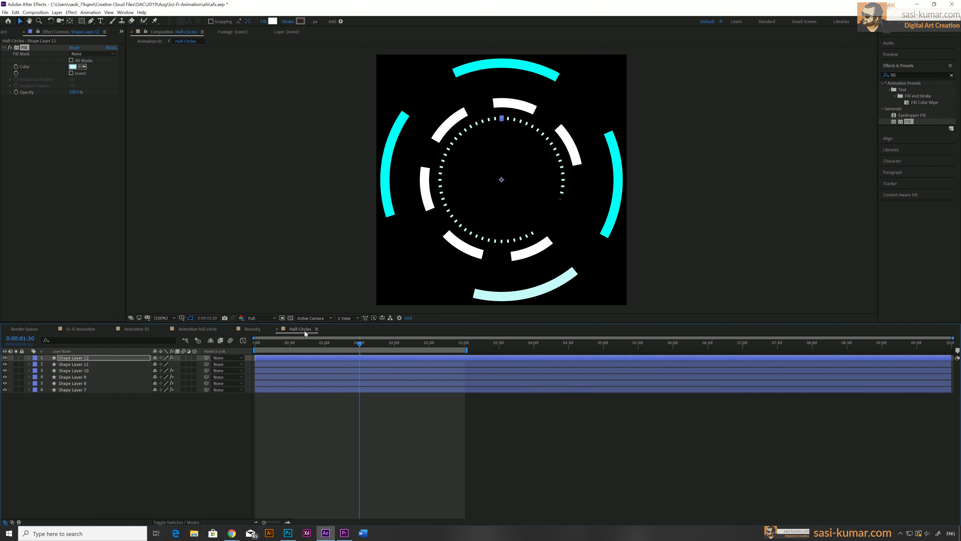
Paste the red Fill onto the inner dashed-bar ring, Shape Layer 11, in Half-Circles
left_click(269, 379)
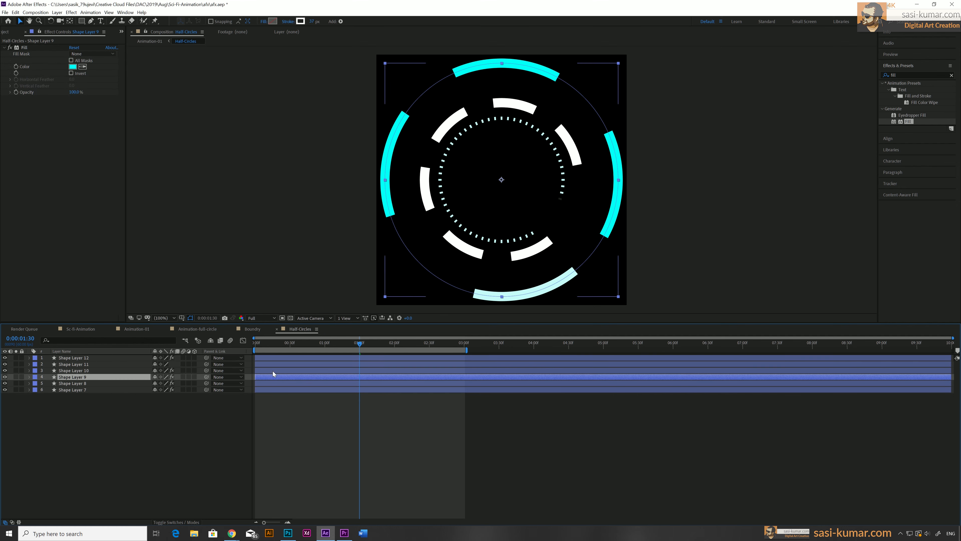
left_click(272, 371)
left_click(275, 364)
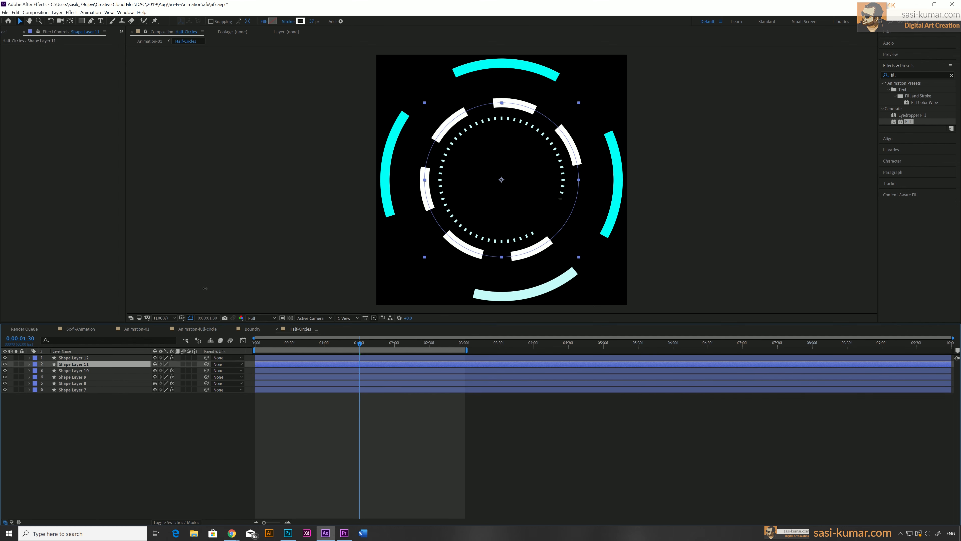
key("ctrl+v")
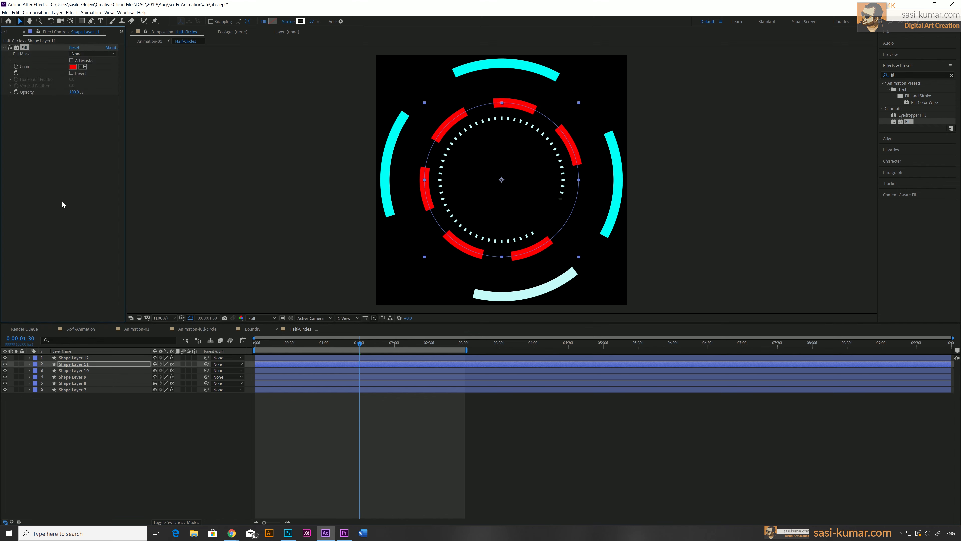
Open Animation-01 and scrub to about 2.25 seconds to preview the combined HUD
left_click(142, 329)
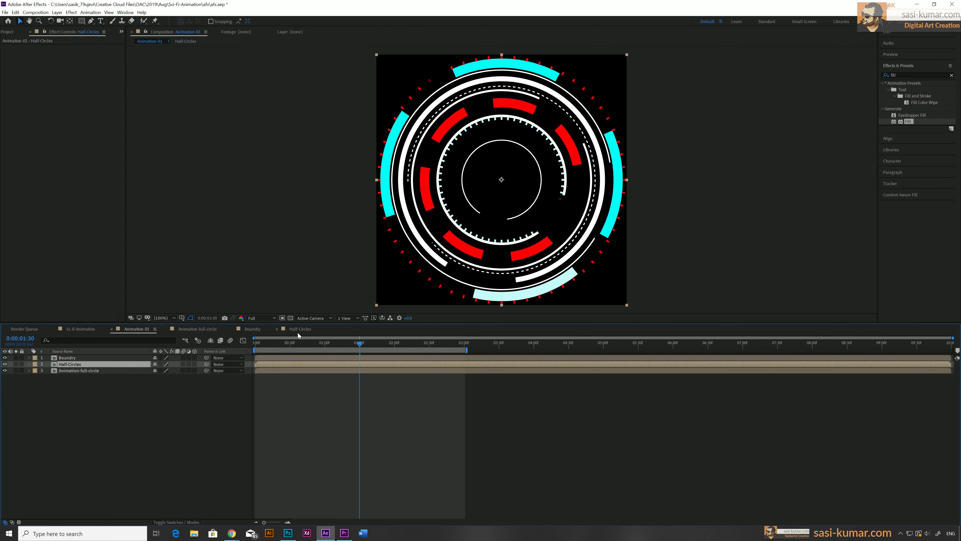
left_click_drag(268, 342, 424, 345)
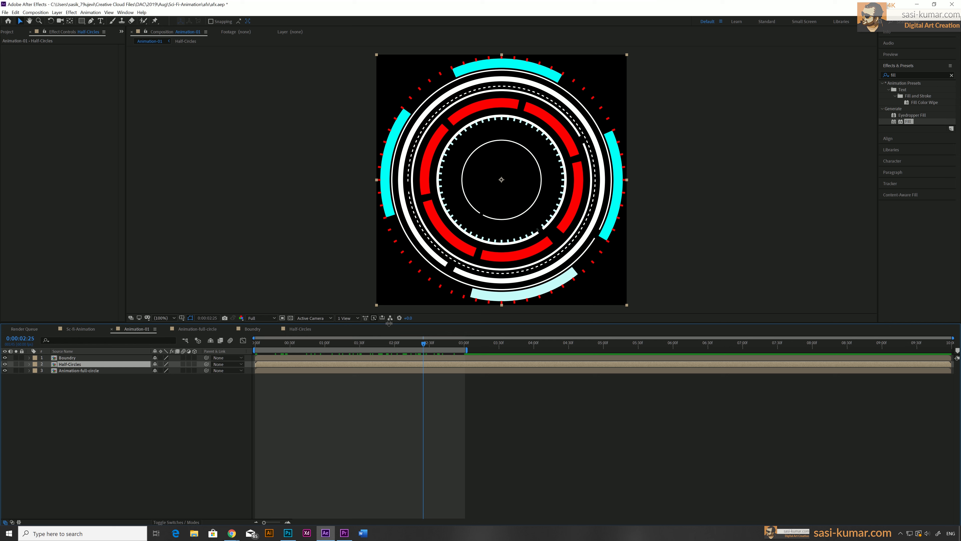
Copy the cyan Fill effect from the left arc layer, Shape Layer 9, in Half-Circles
left_click(253, 330)
left_click(286, 332)
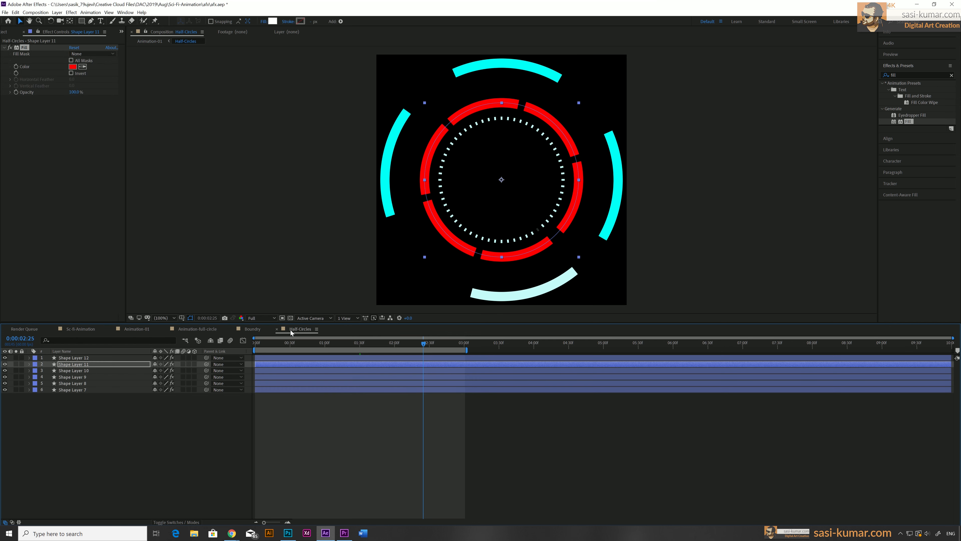
left_click(378, 183)
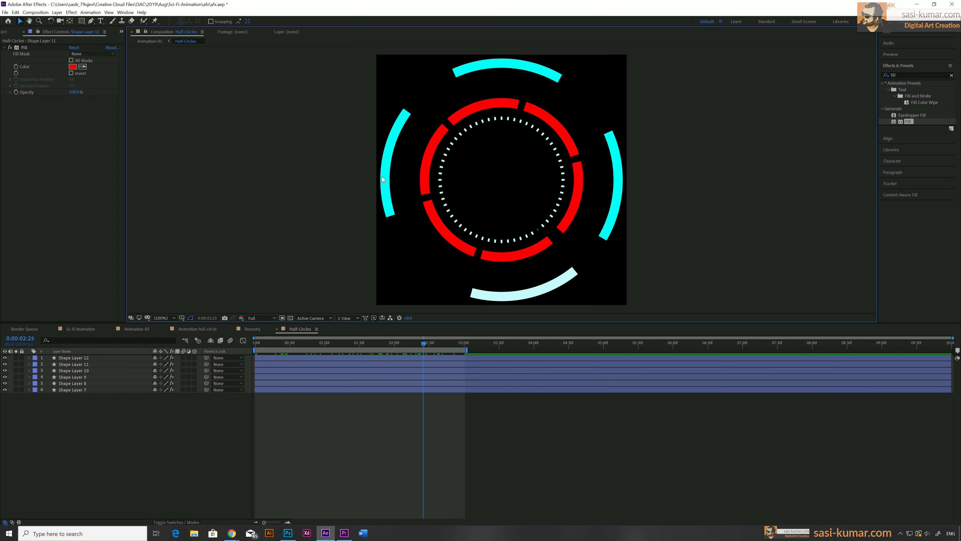
left_click(301, 369)
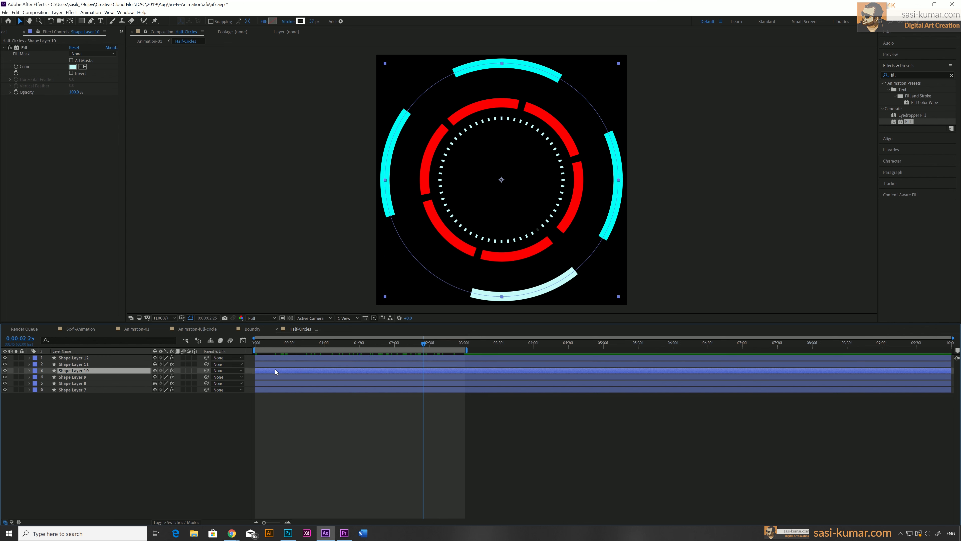
left_click(278, 377)
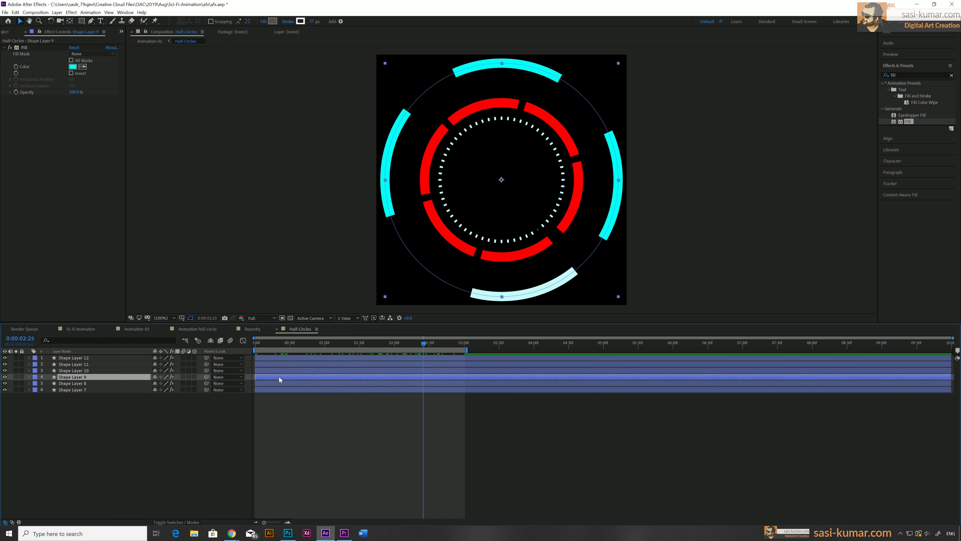
left_click(25, 47)
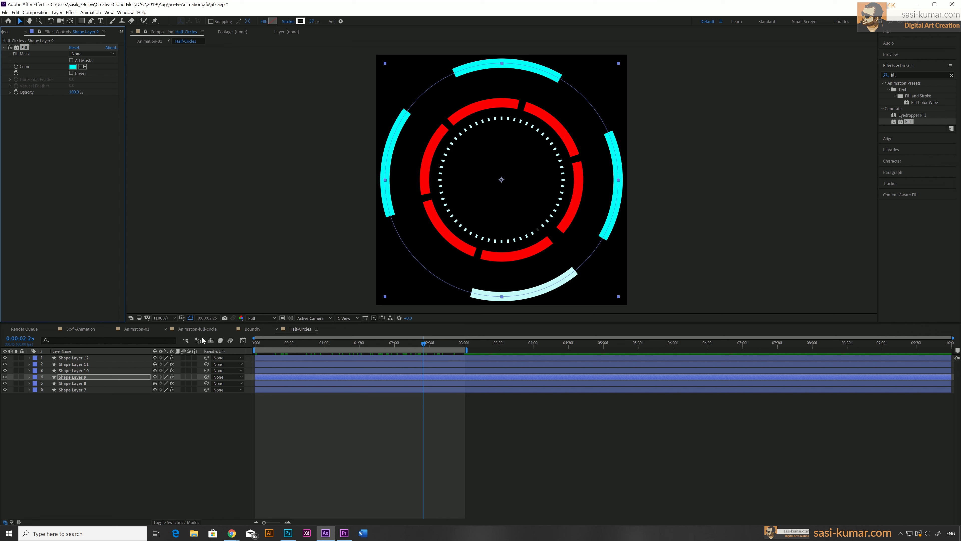
Open Animation-full-circle and paste the cyan Fill onto the dashed ring layer, Shape Layer 5
left_click(252, 330)
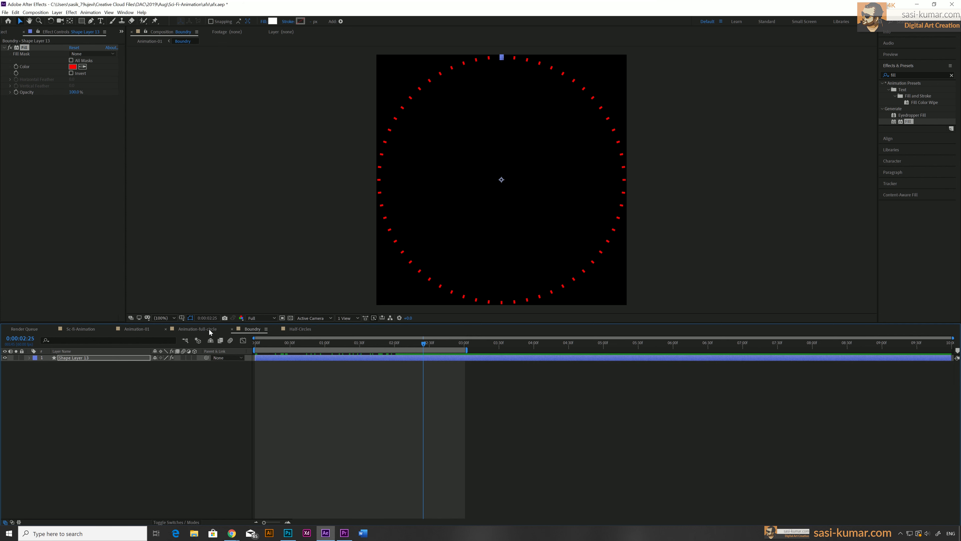
left_click(210, 329)
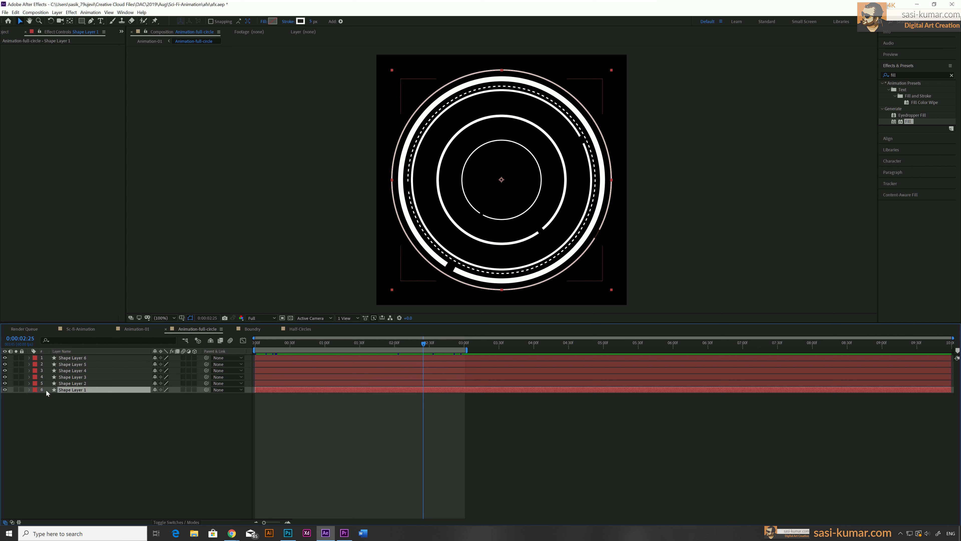
left_click(6, 383)
left_click(6, 383)
left_click(5, 377)
left_click(5, 377)
left_click(5, 371)
left_click(5, 371)
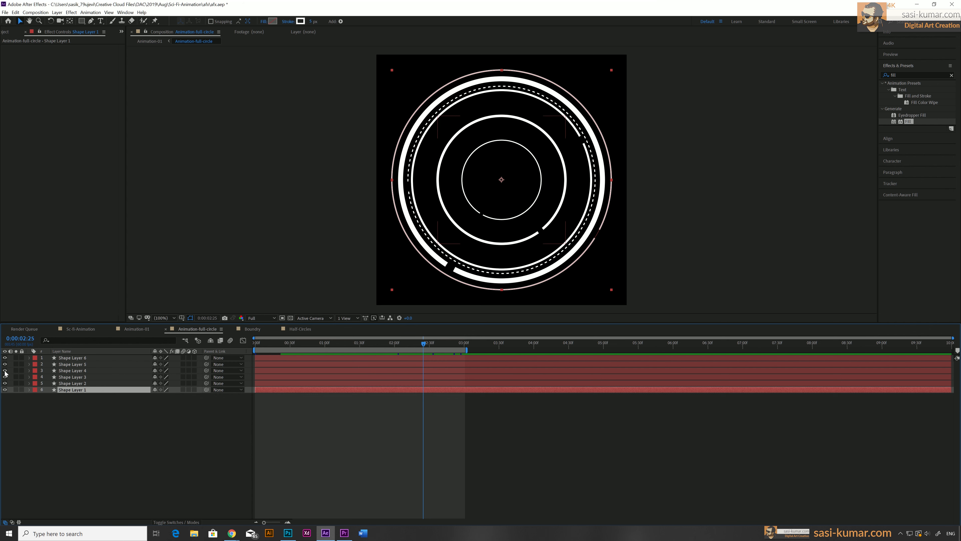
left_click(64, 364)
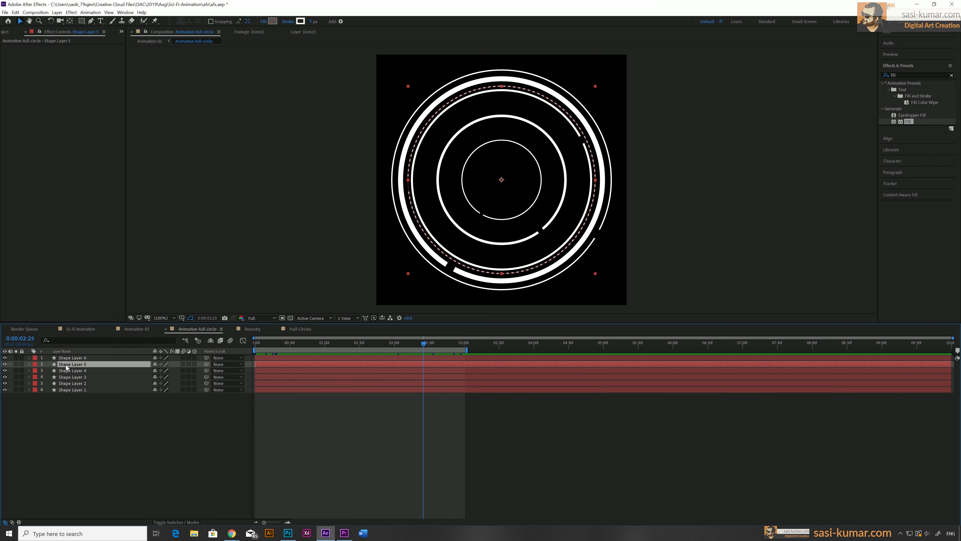
key("ctrl+v")
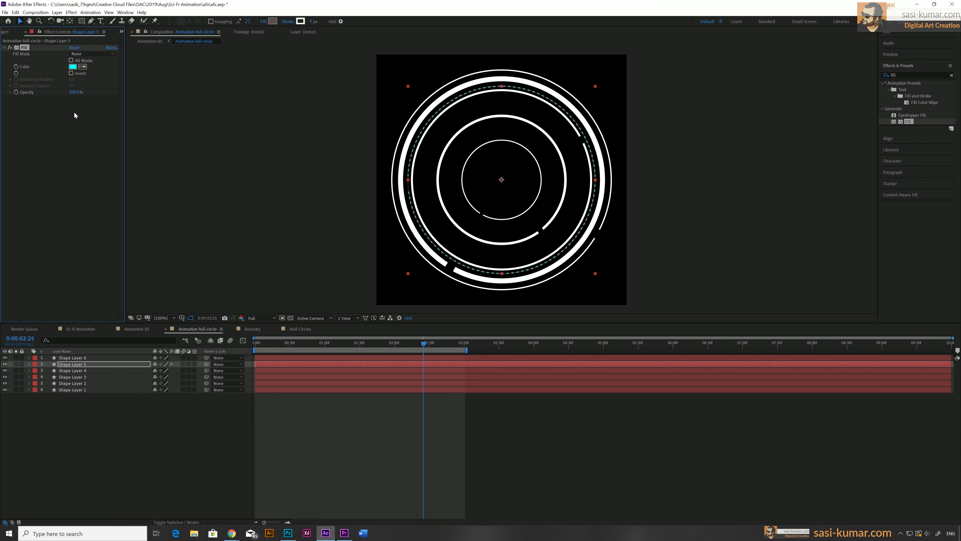
Paste the cyan Fill onto the inner circle layer, Shape Layer 3, and onto Shape Layer 2
left_click(65, 377)
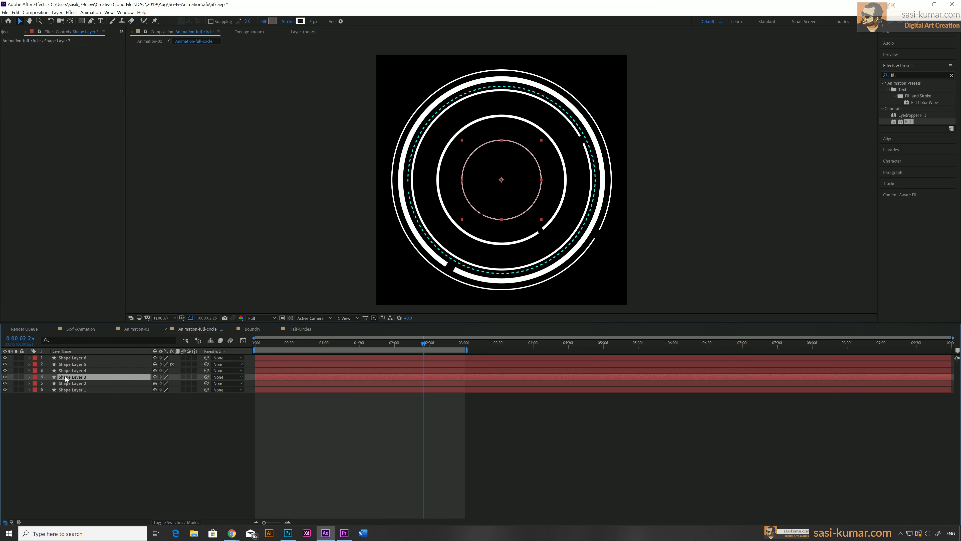
key("ctrl+v")
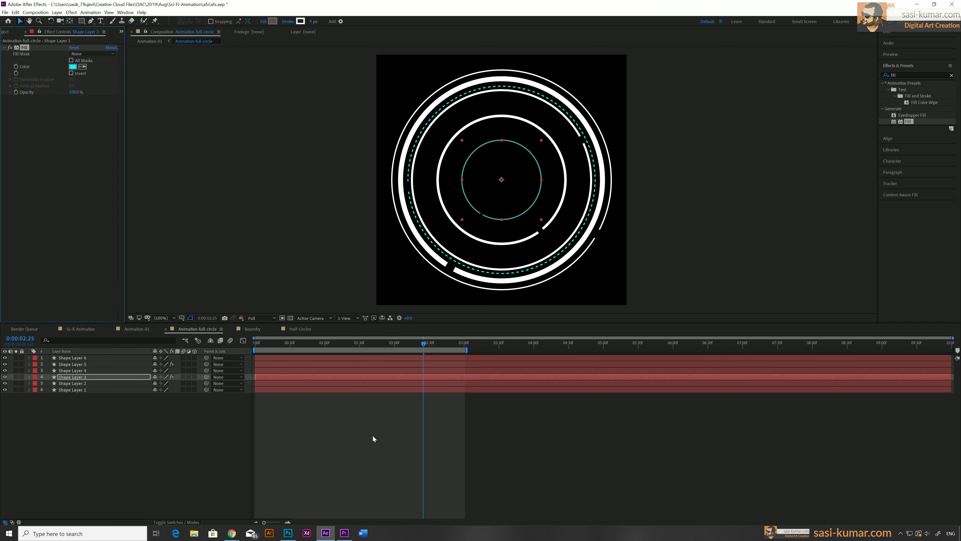
left_click(289, 383)
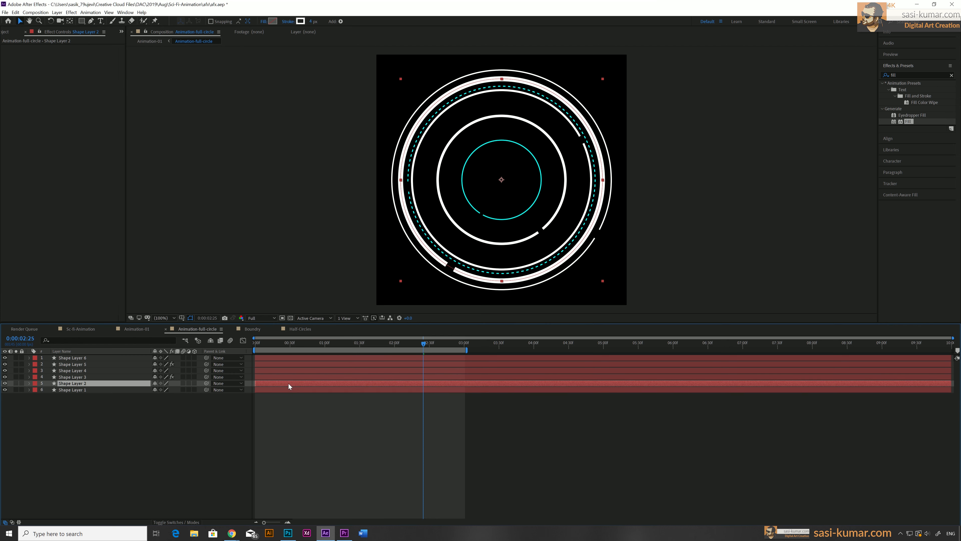
key("ctrl+v")
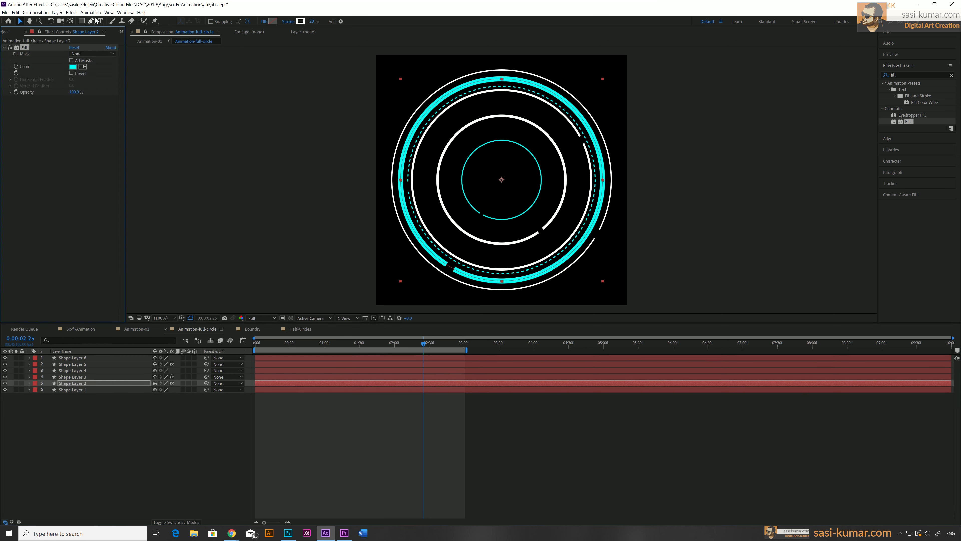
Change the Fill colour on Shape Layer 2 to a pale cyan
left_click(72, 67)
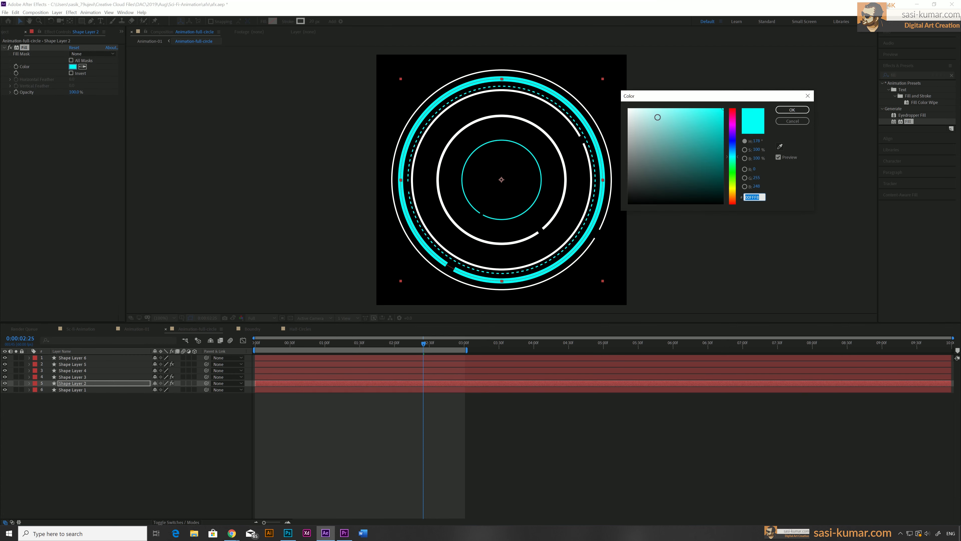
left_click_drag(657, 117, 646, 109)
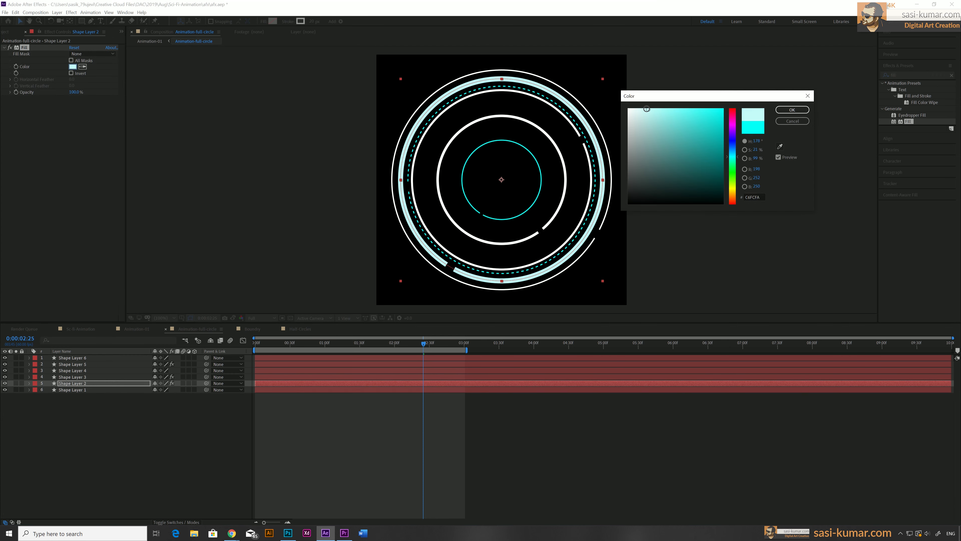
left_click(792, 111)
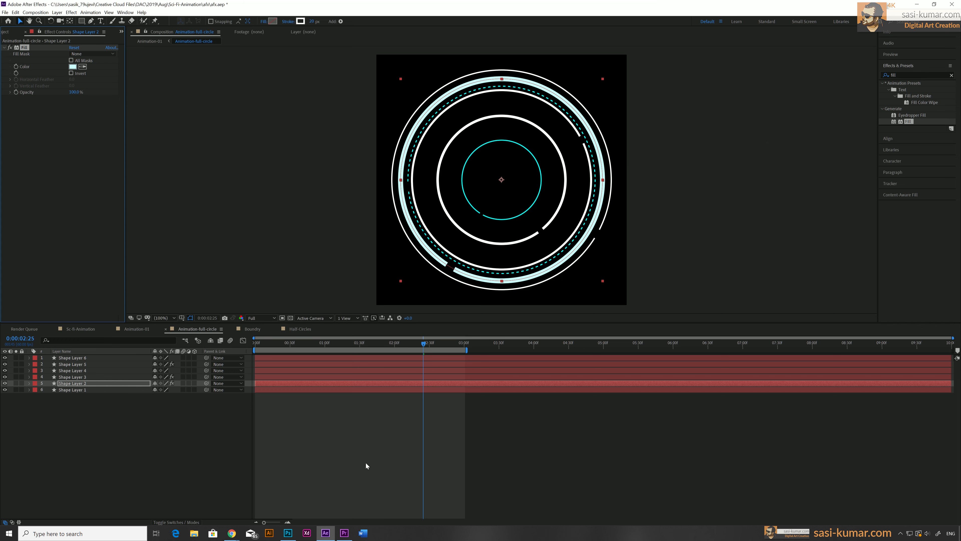
Open Animation-01 and play and scrub the timeline to preview the combined HUD
left_click(134, 329)
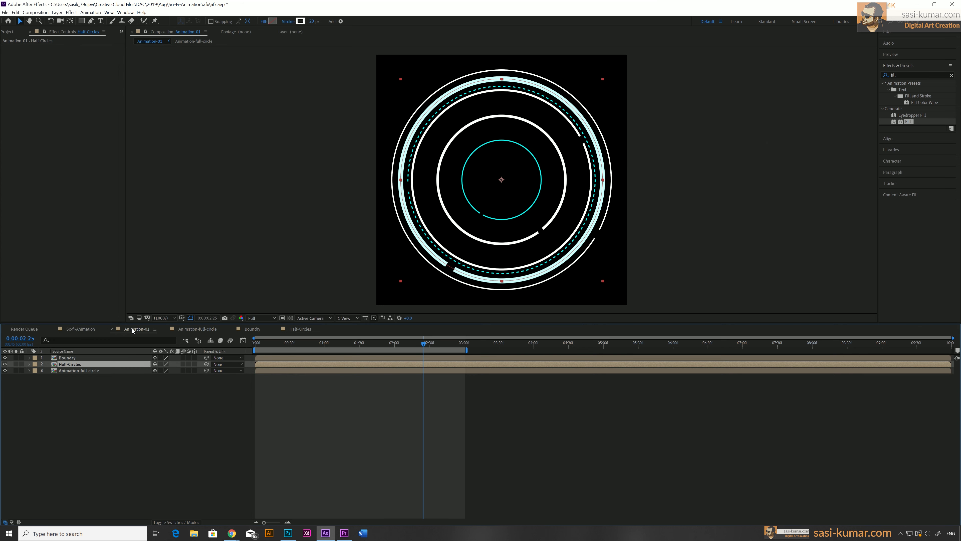
left_click_drag(306, 343, 173, 353)
key("space")
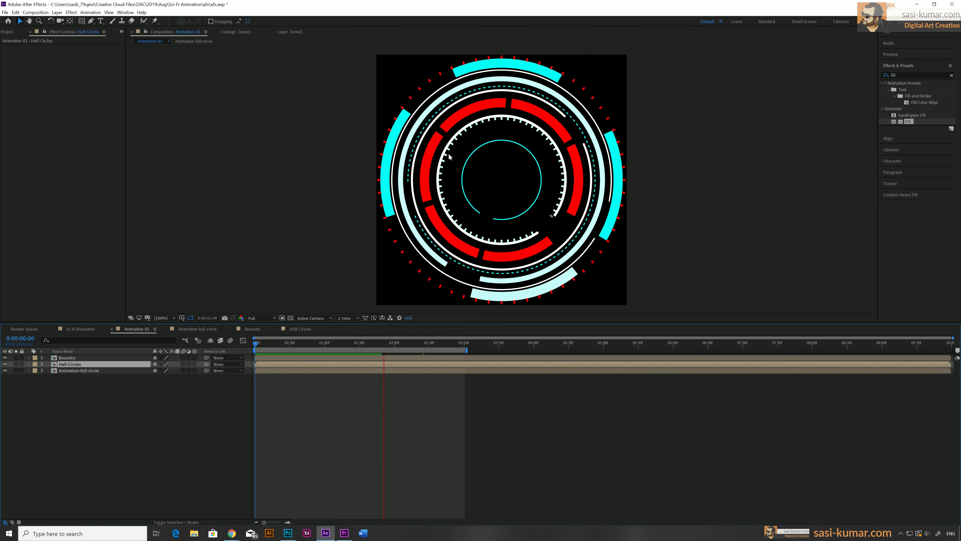
left_click_drag(374, 342, 353, 342)
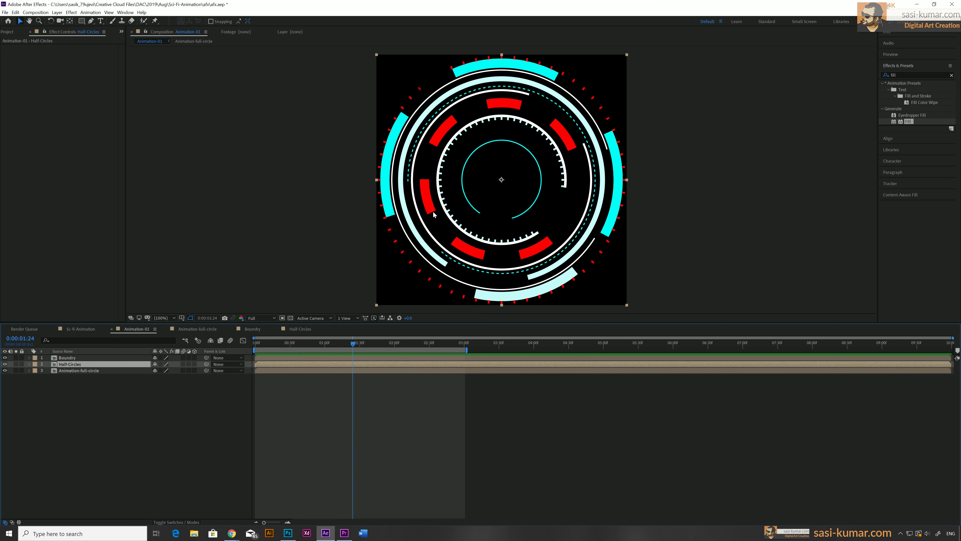
Return to Animation-full-circle and apply the cyan Fill to the ring layer Shape Layer 4
left_click(195, 330)
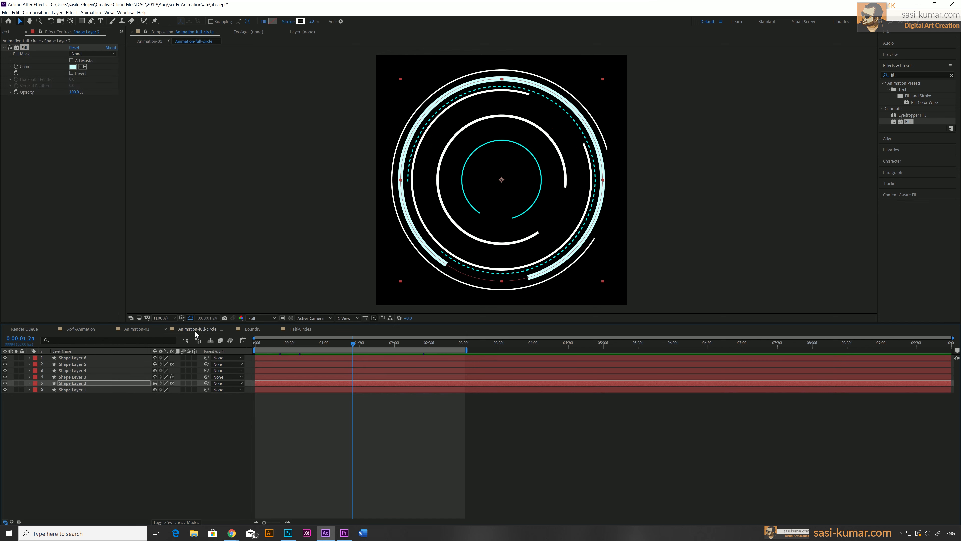
left_click(269, 375)
left_click(271, 370)
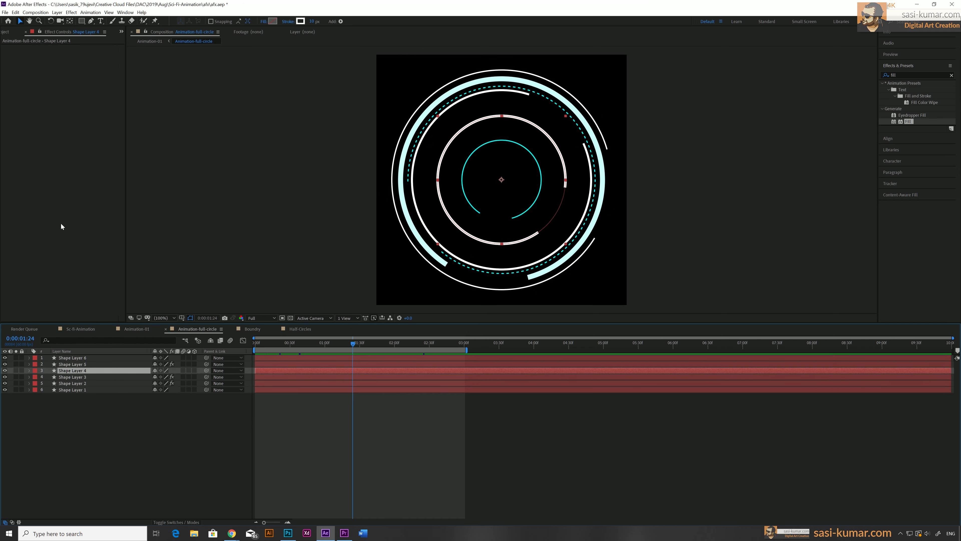
key("ctrl+alt+shift+e")
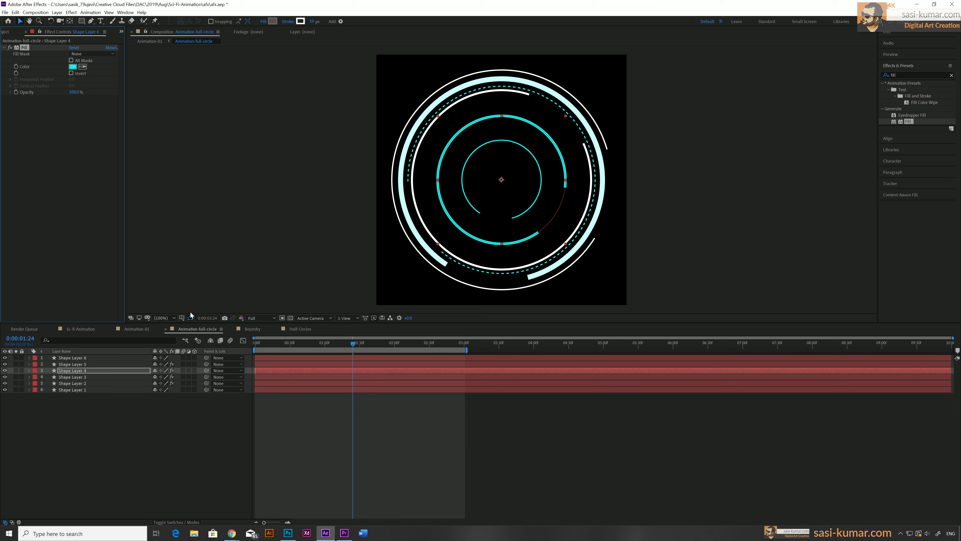
Open Animation-01 and play and scrub the timeline to preview the updated colours
left_click(137, 330)
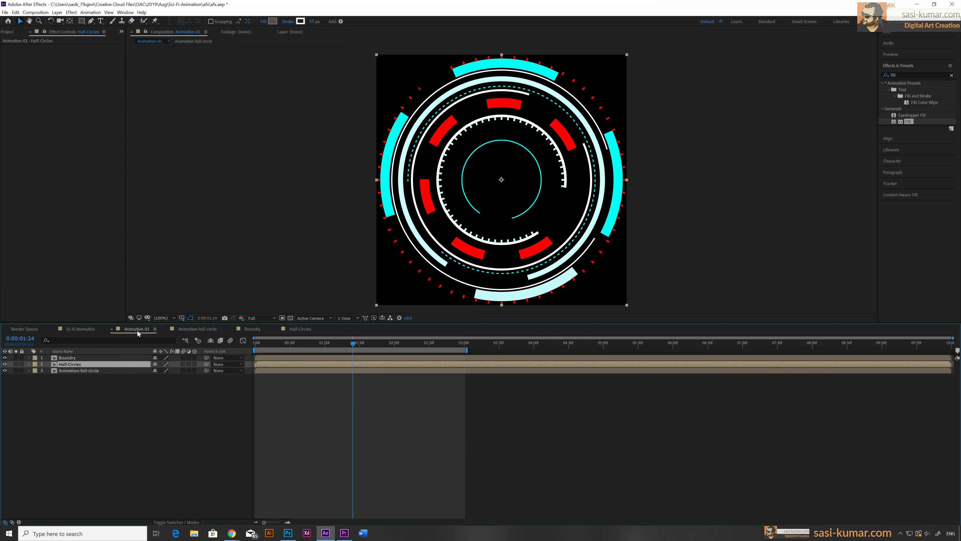
left_click_drag(307, 340, 227, 340)
key("space")
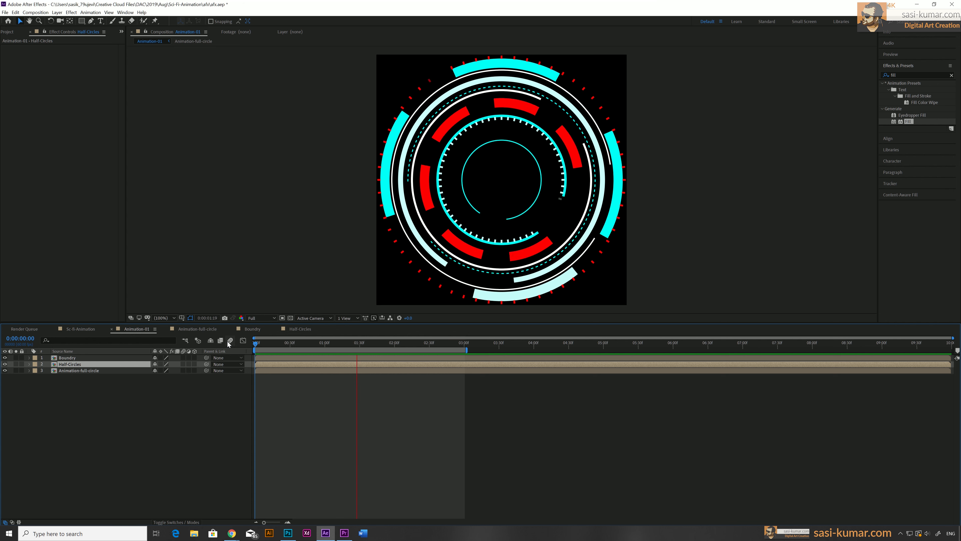
left_click_drag(346, 342, 233, 349)
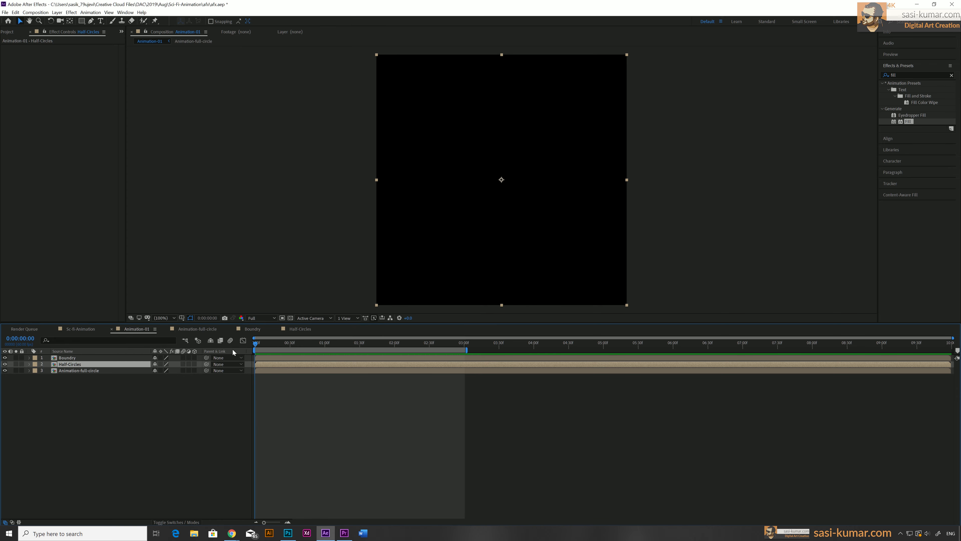
Open the Sci-fi-Animation composition and add the Boundry comp to it from the project
left_click(87, 329)
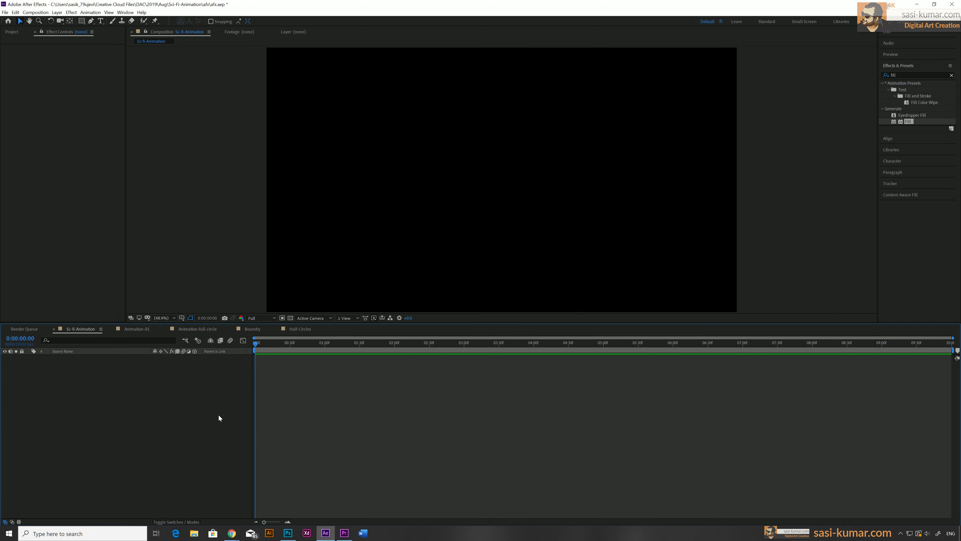
left_click(11, 32)
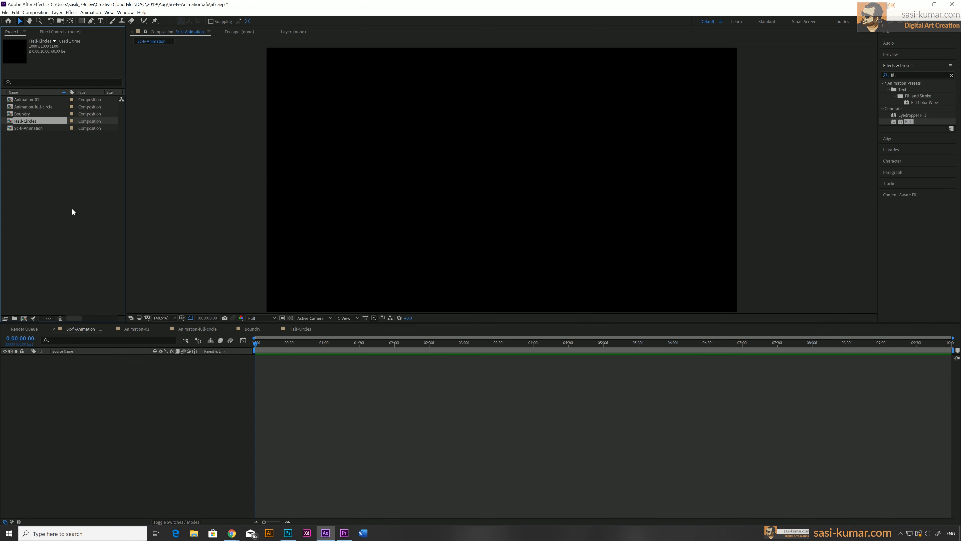
left_click(78, 225)
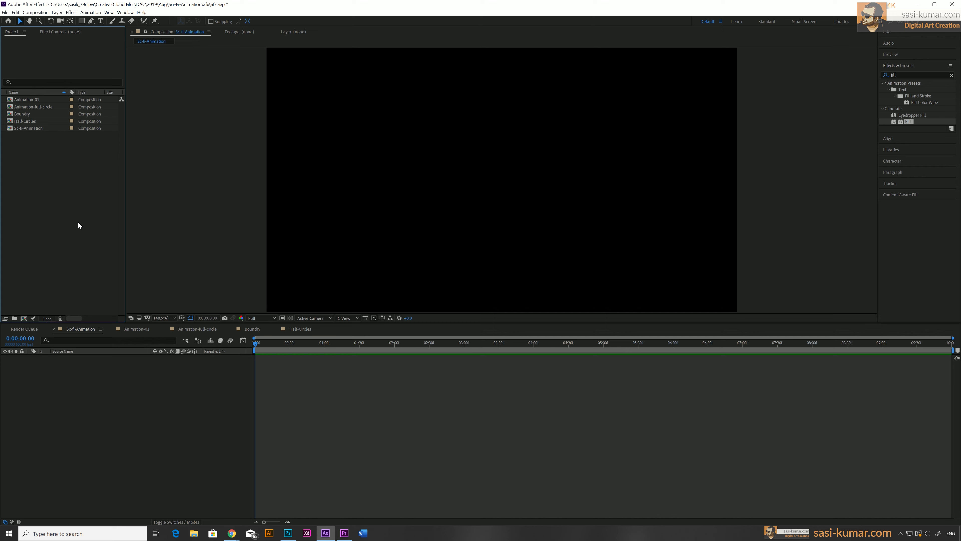
left_click(23, 115)
left_click_drag(20, 117, 243, 410)
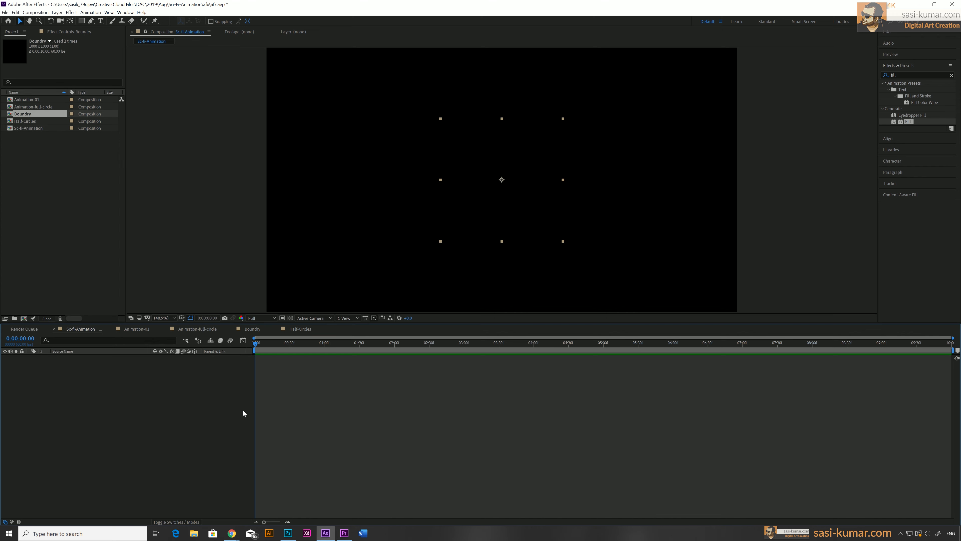
Add the Animation-full-circle and Half-Circles comps above Boundry in the Sci-fi-Animation composition
left_click_drag(276, 345, 459, 337)
left_click(19, 122)
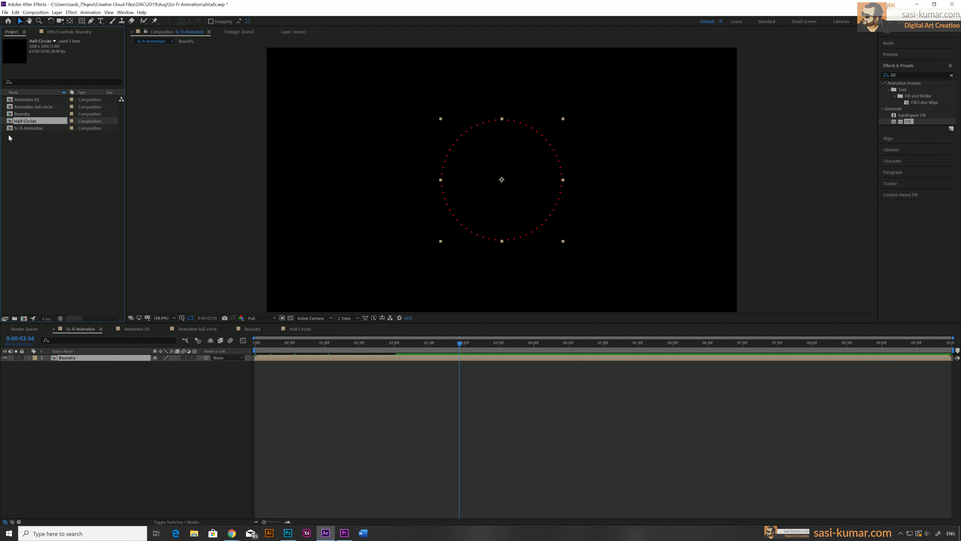
left_click(21, 128)
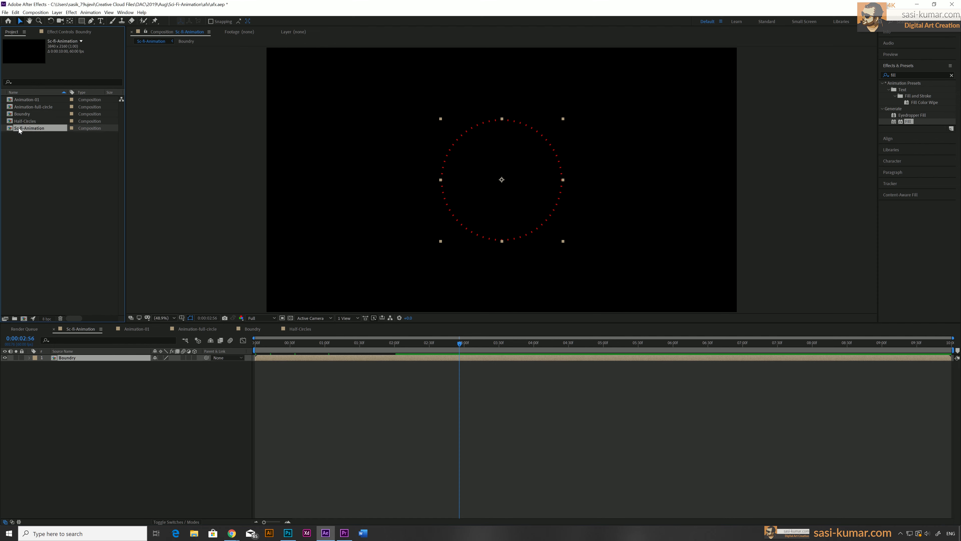
left_click(22, 109)
left_click_drag(26, 109, 112, 359)
left_click(24, 115)
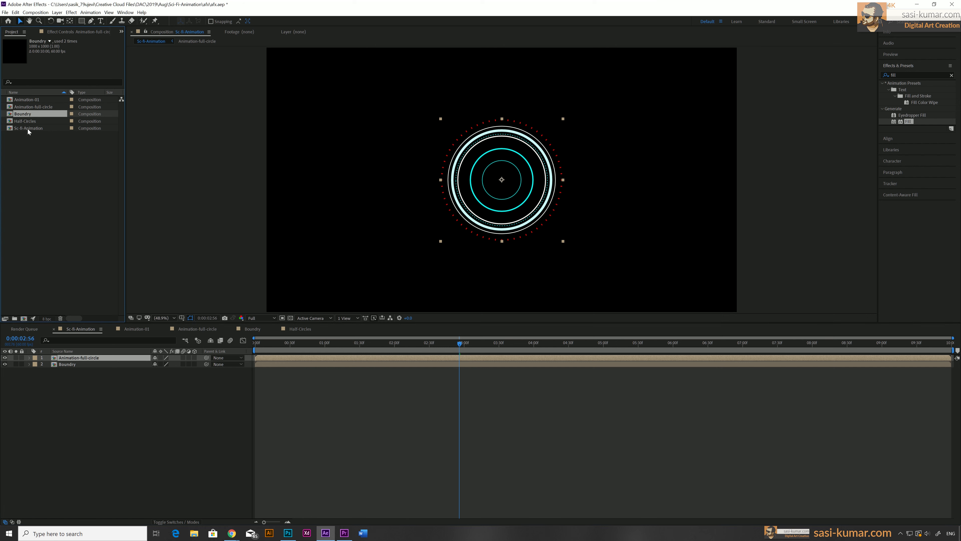
left_click_drag(25, 121, 93, 362)
left_click_drag(94, 359, 94, 356)
Select all three layers and scale them up together to about 165%
left_click(319, 357)
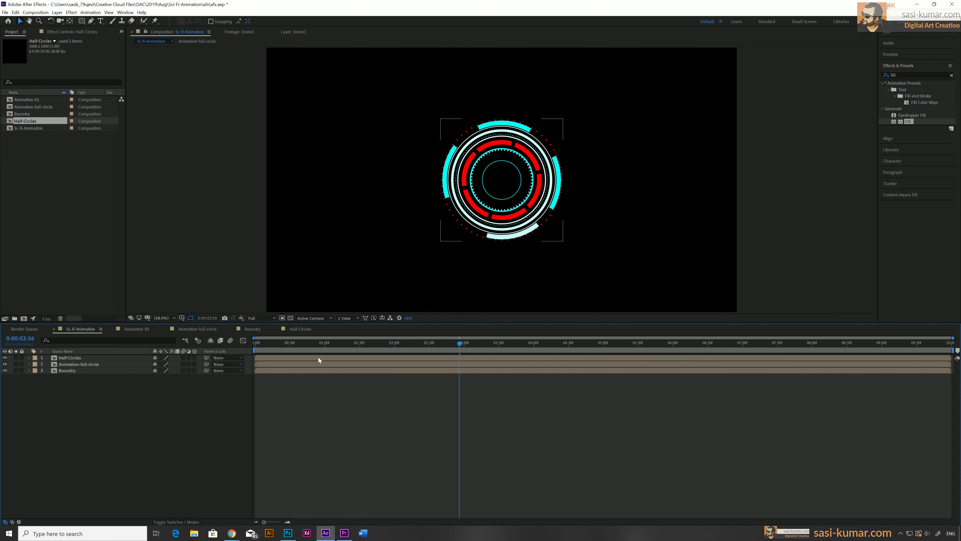
left_click(317, 371, "shift")
key("s")
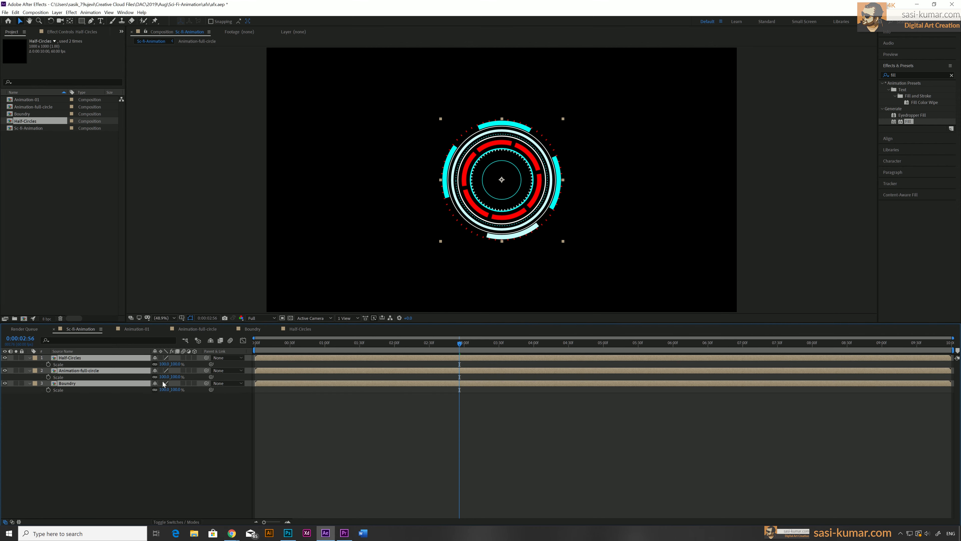
left_click_drag(171, 364, 196, 362)
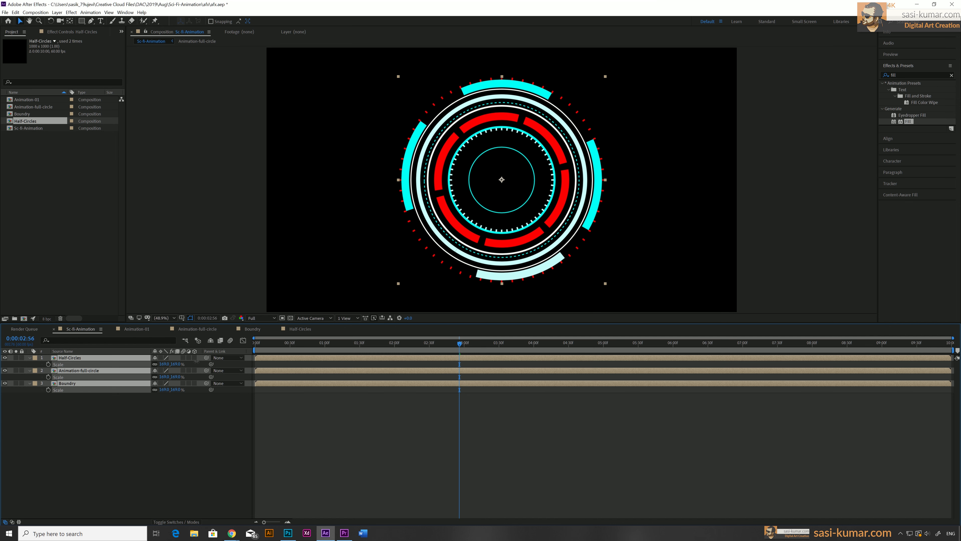
Turn all three layers into 3D layers and collapse their property lists
left_click(364, 476)
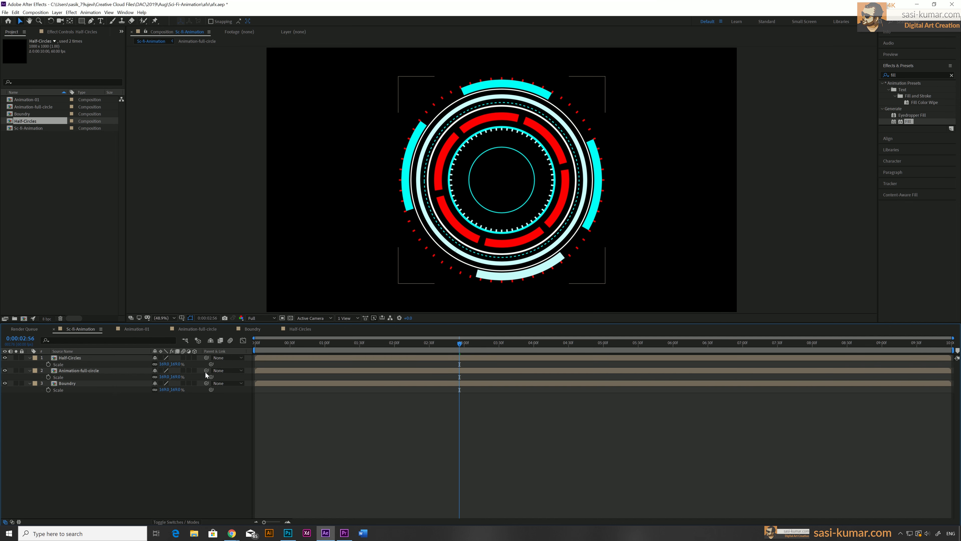
left_click(195, 357)
left_click(195, 402)
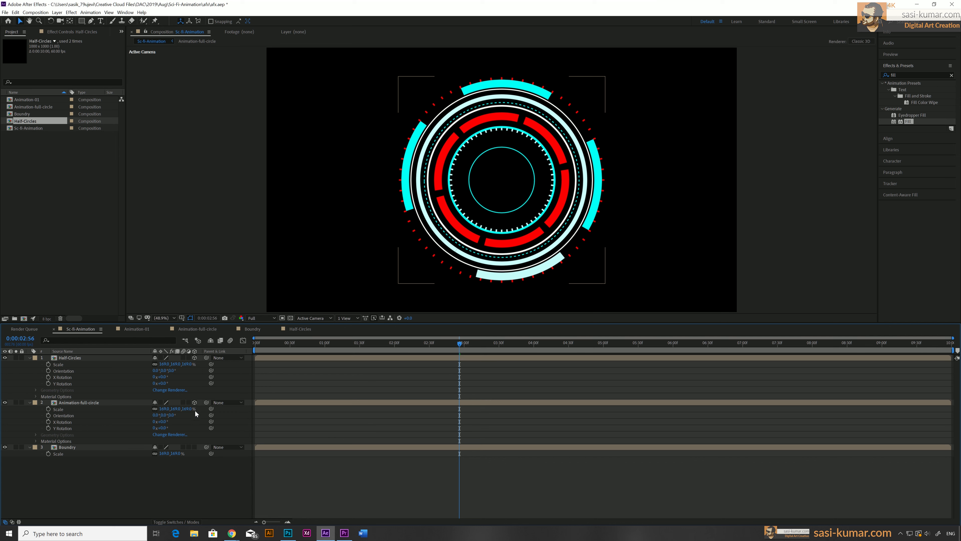
left_click(195, 447)
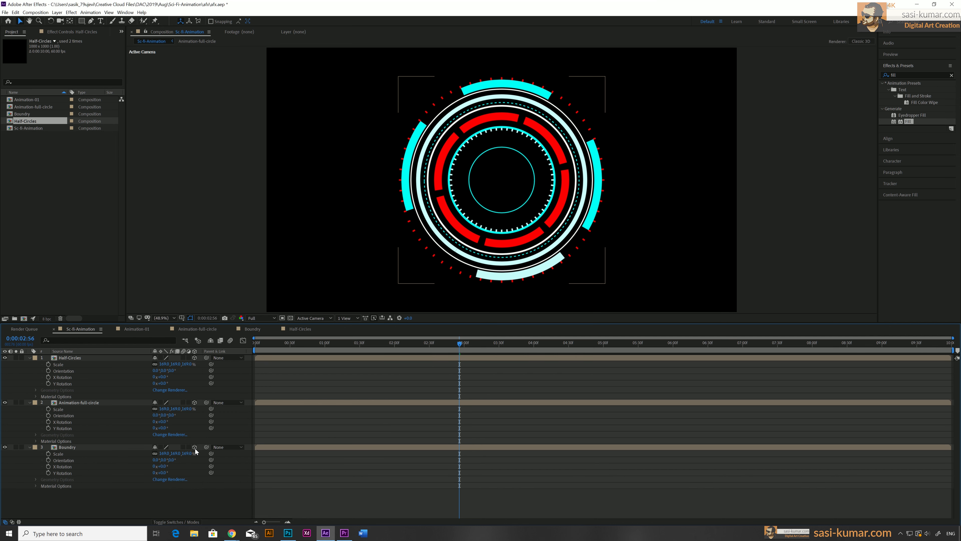
key("Home")
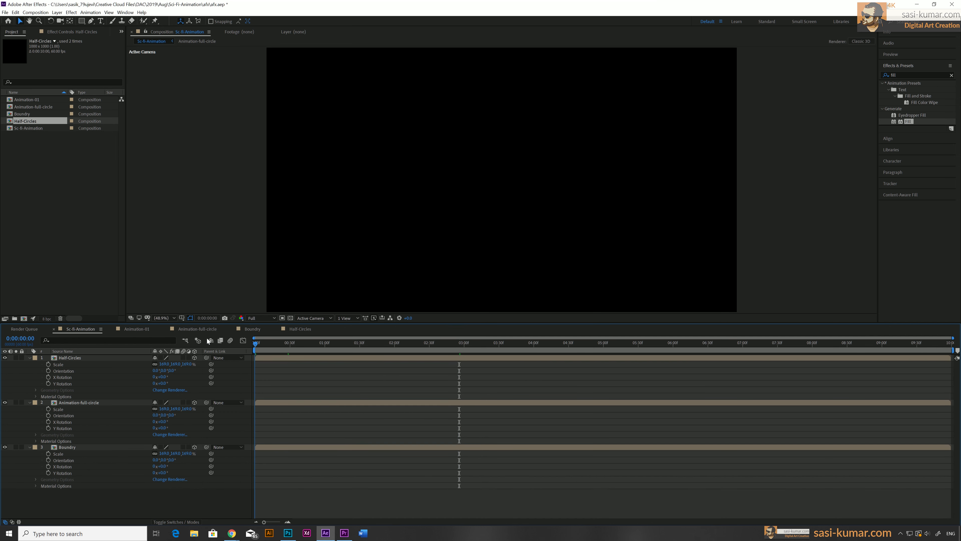
left_click(30, 357)
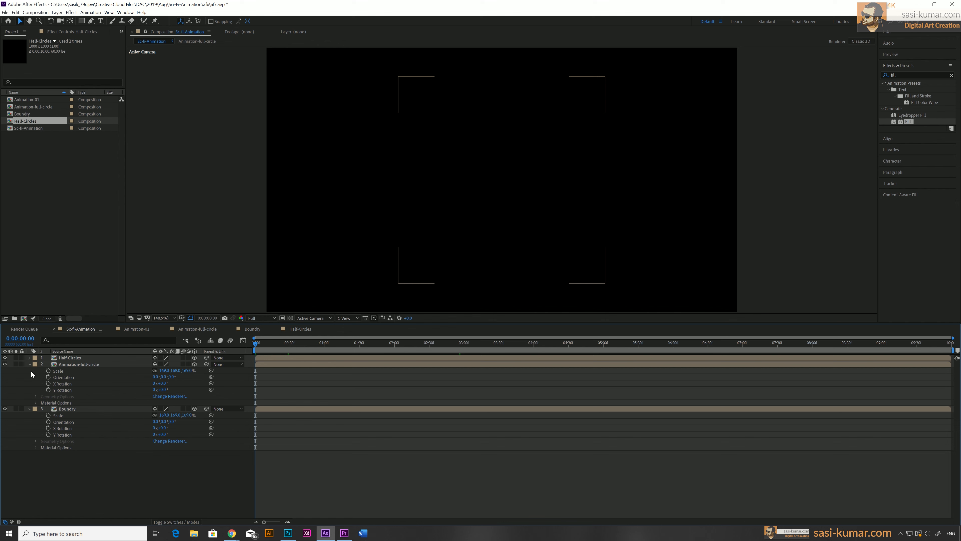
left_click(30, 364)
left_click(30, 370)
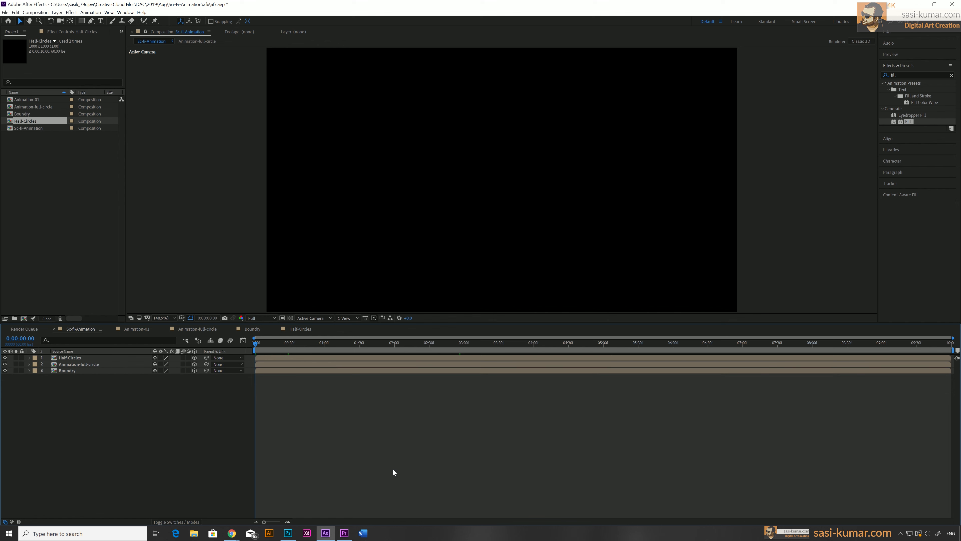
Scale the Boundry layer up slightly more so its dotted ring sits outside the others
left_click_drag(341, 344, 400, 344)
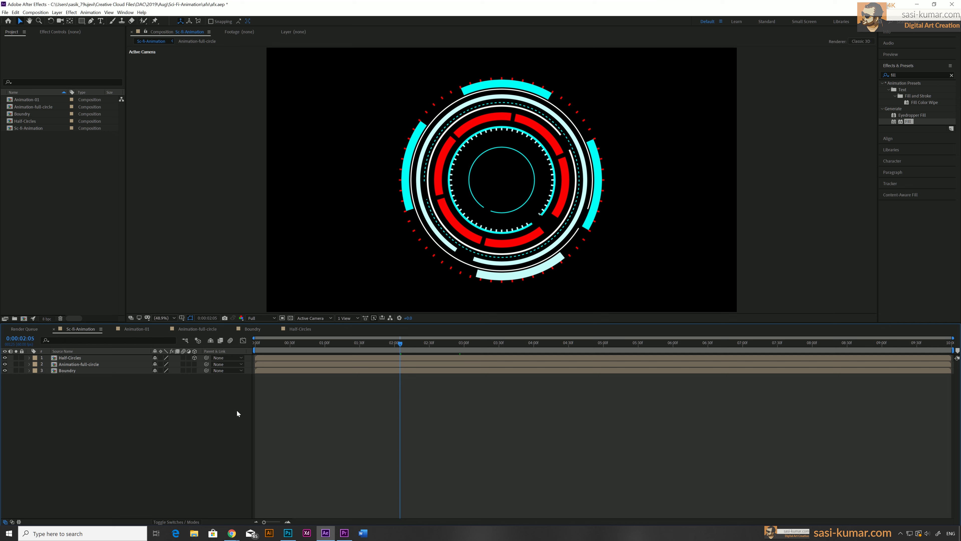
left_click(291, 371)
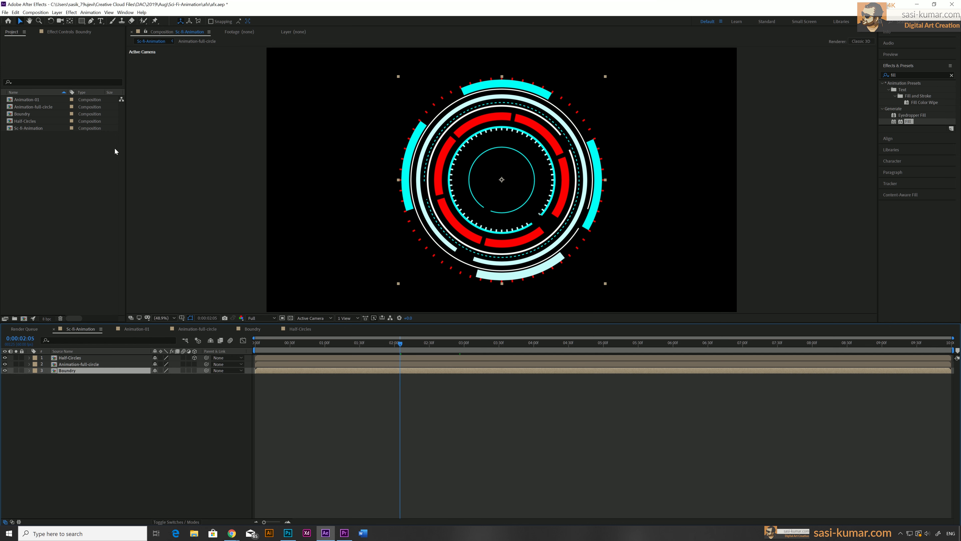
key("s")
left_click_drag(177, 379, 182, 376)
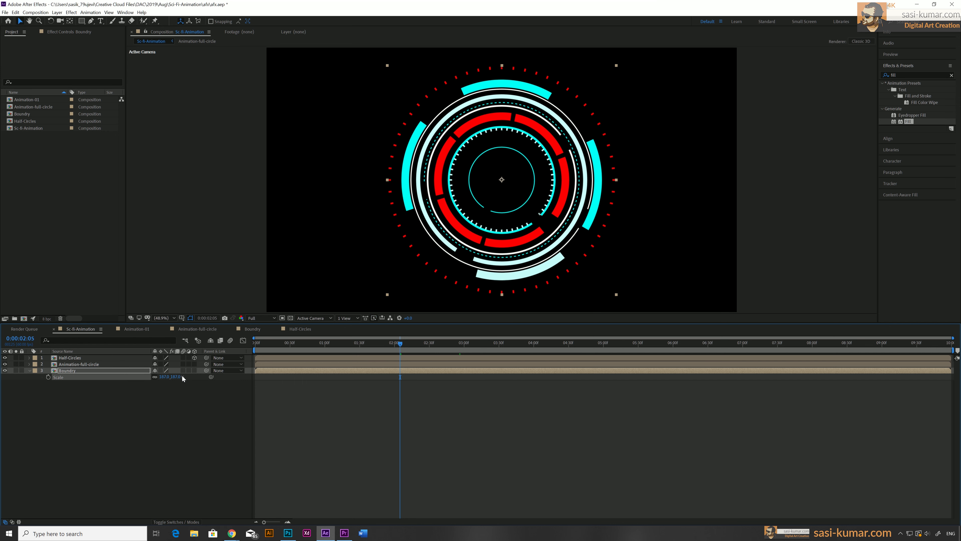
Add a new two-node camera with the 35mm preset to the composition
left_click(94, 365)
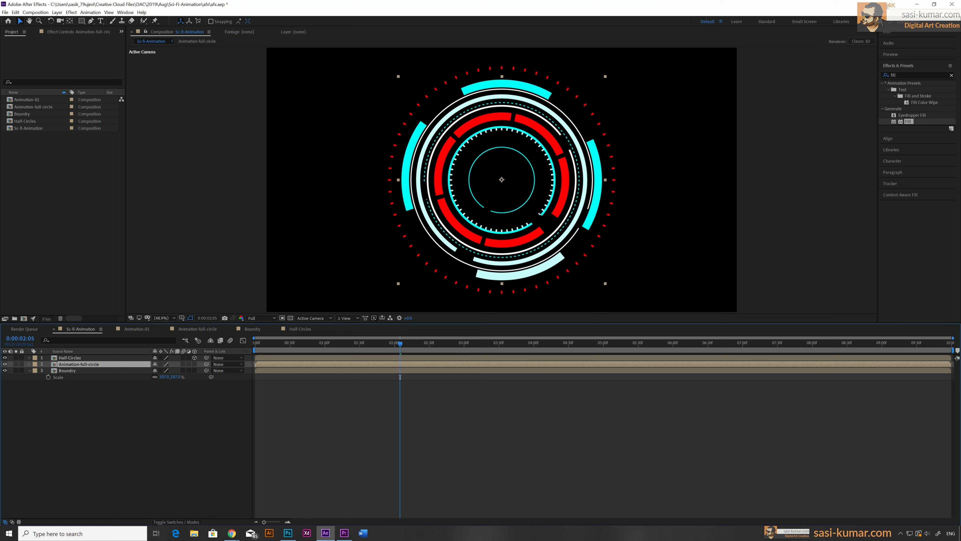
left_click(39, 400)
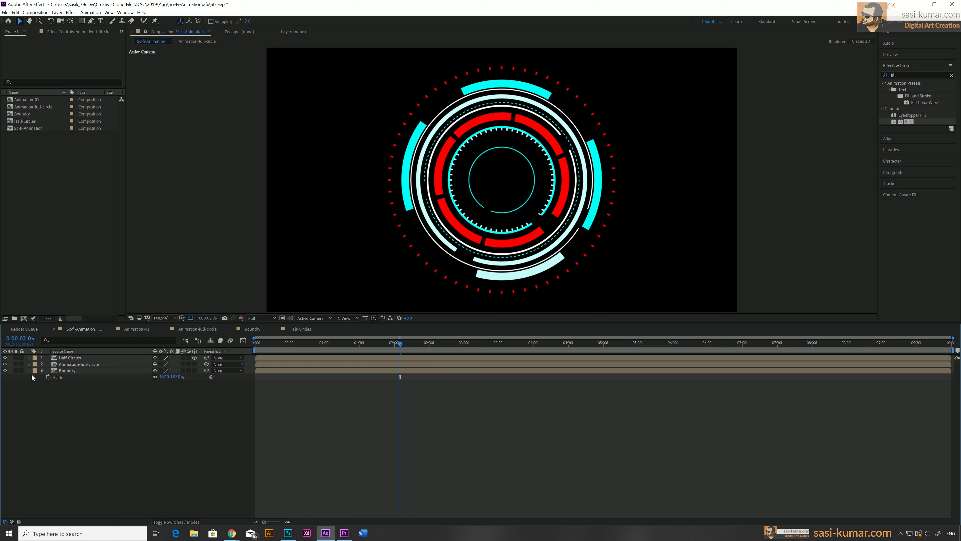
right_click(59, 435)
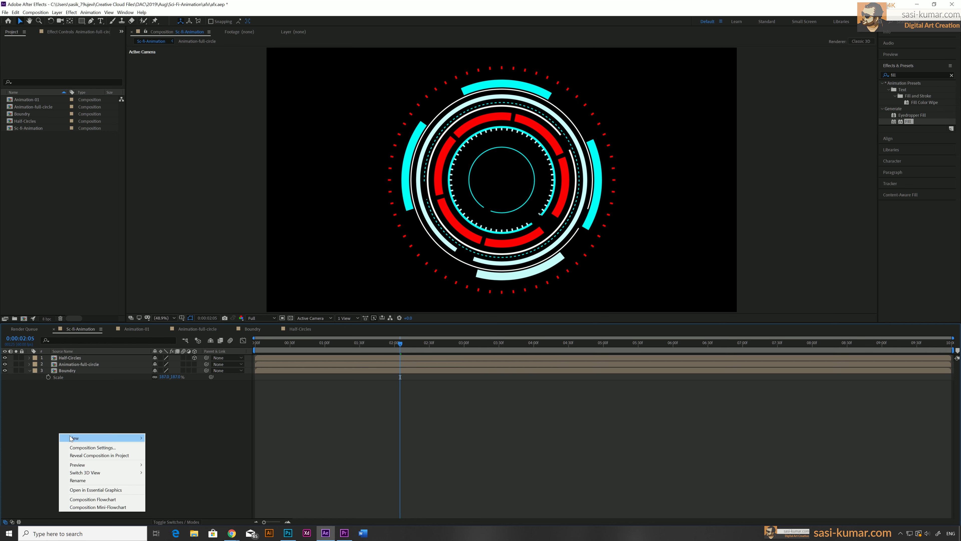
mouse_move(129, 438)
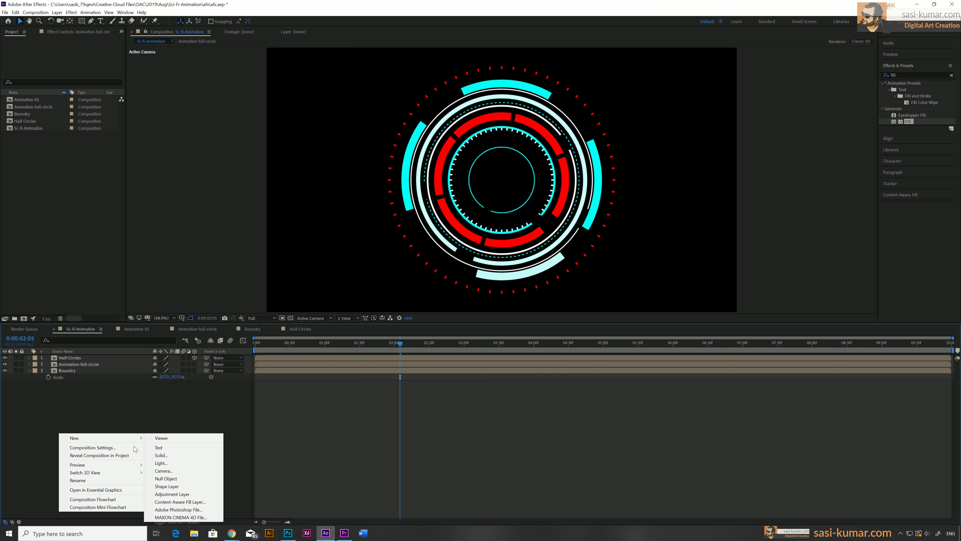
left_click(165, 471)
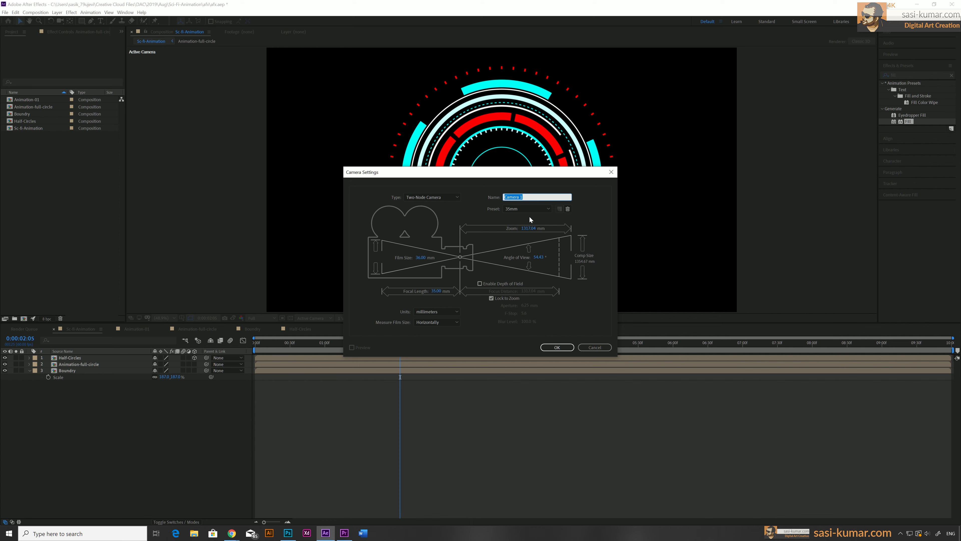
left_click(557, 347)
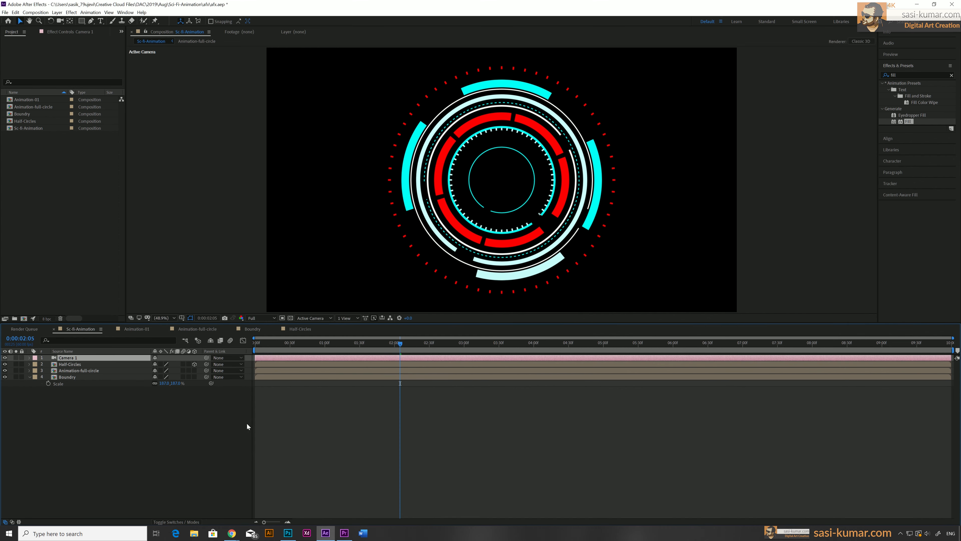
Add a null object and rename it camera control
left_click(159, 454)
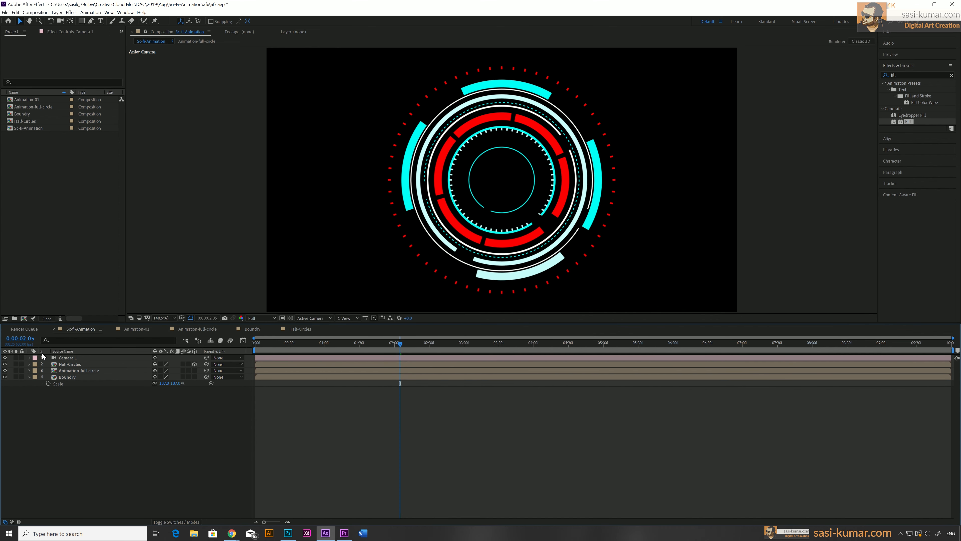
right_click(95, 411)
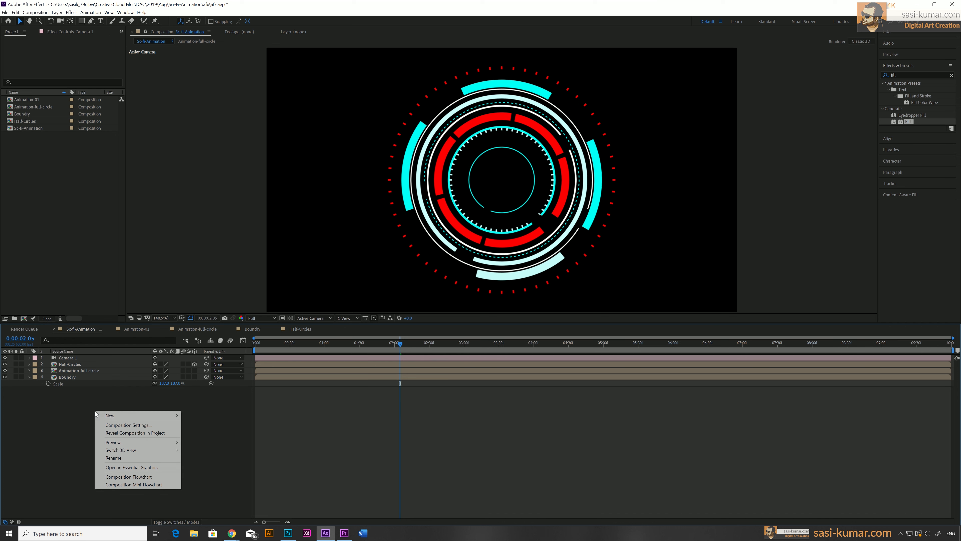
mouse_move(101, 415)
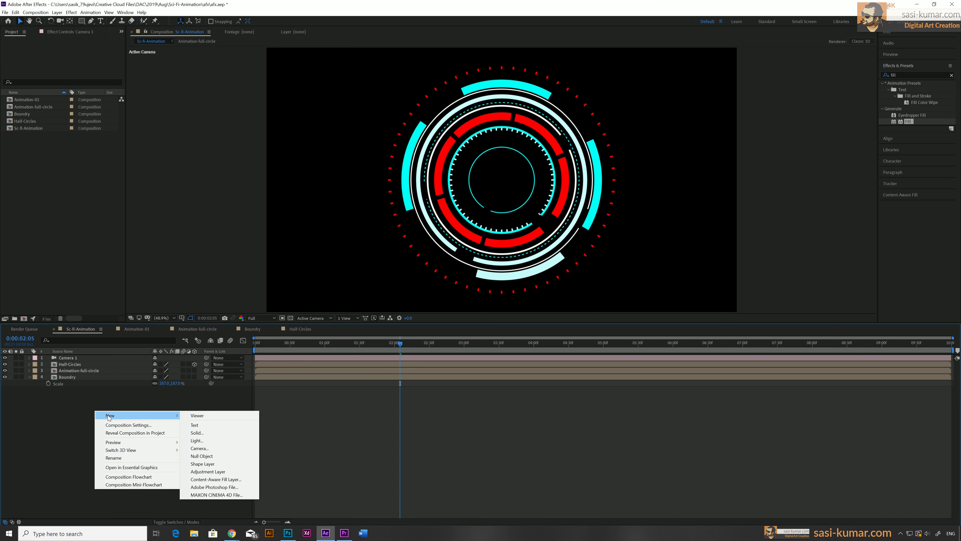
left_click(213, 457)
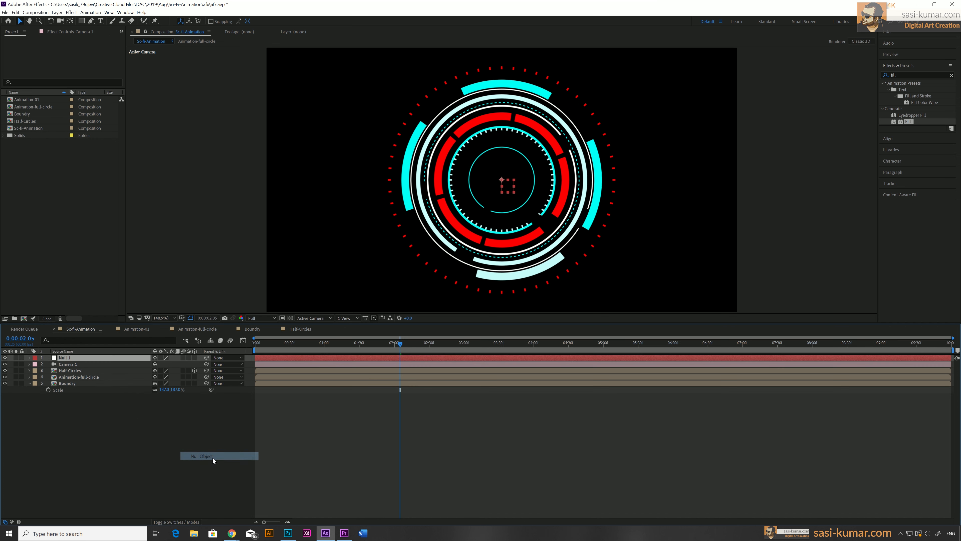
double_click(66, 359)
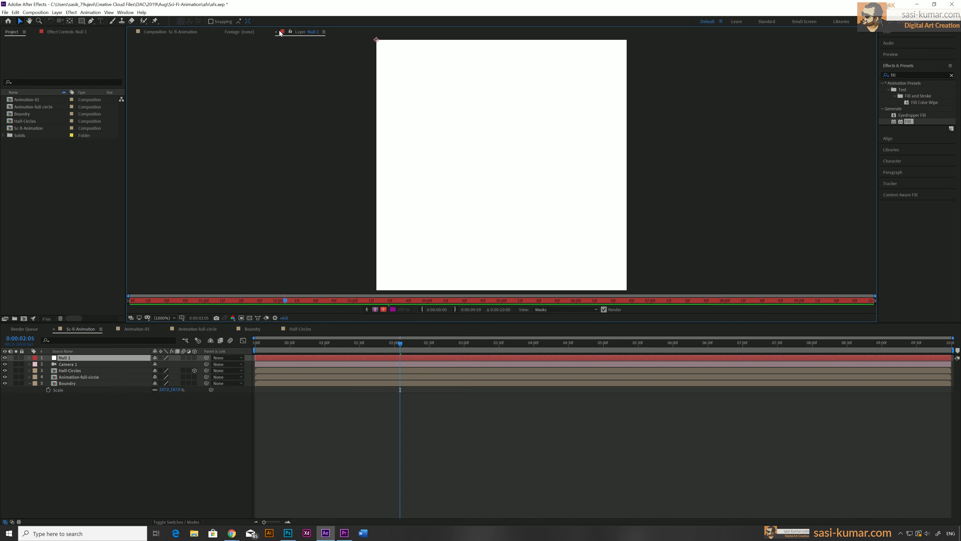
left_click(195, 32)
right_click(76, 357)
left_click(86, 355)
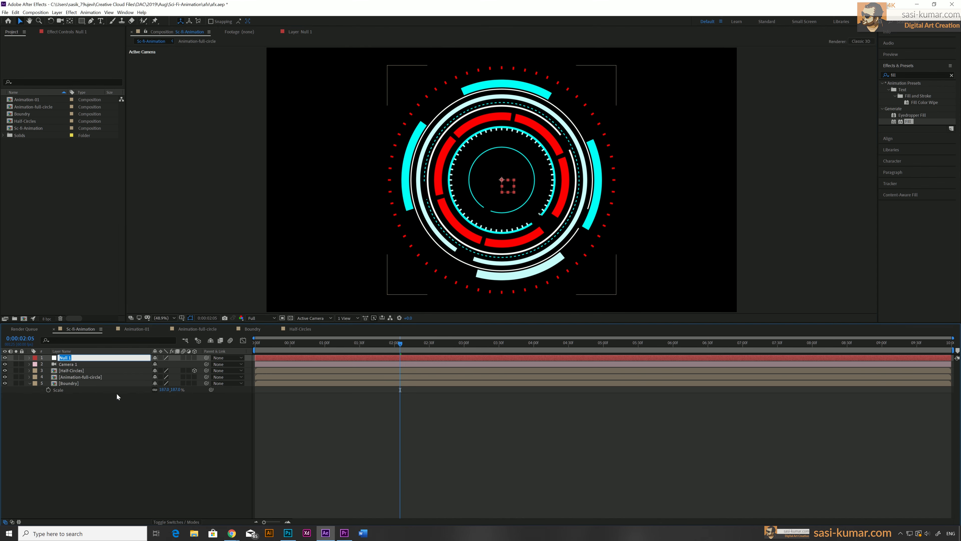
type("camera control")
key("Return")
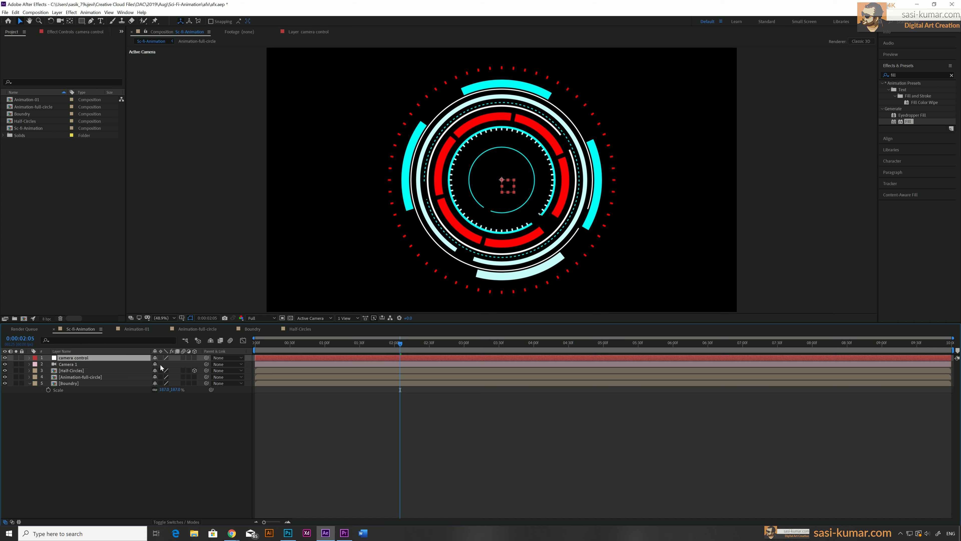
Parent Camera 1 to the camera control null
left_click(86, 364)
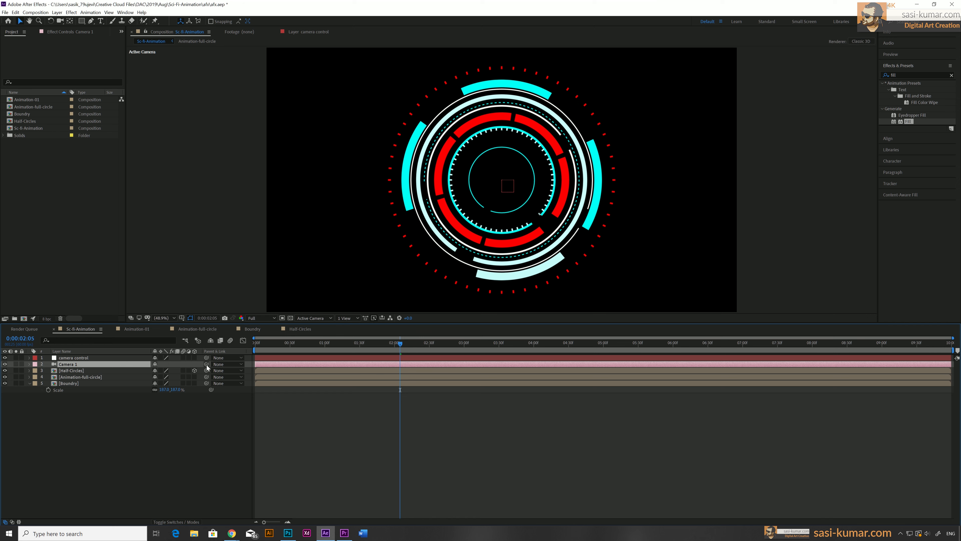
left_click_drag(206, 364, 104, 356)
Reveal camera control's rotation properties and tilt its X Rotation slightly
left_click(66, 359)
key("r")
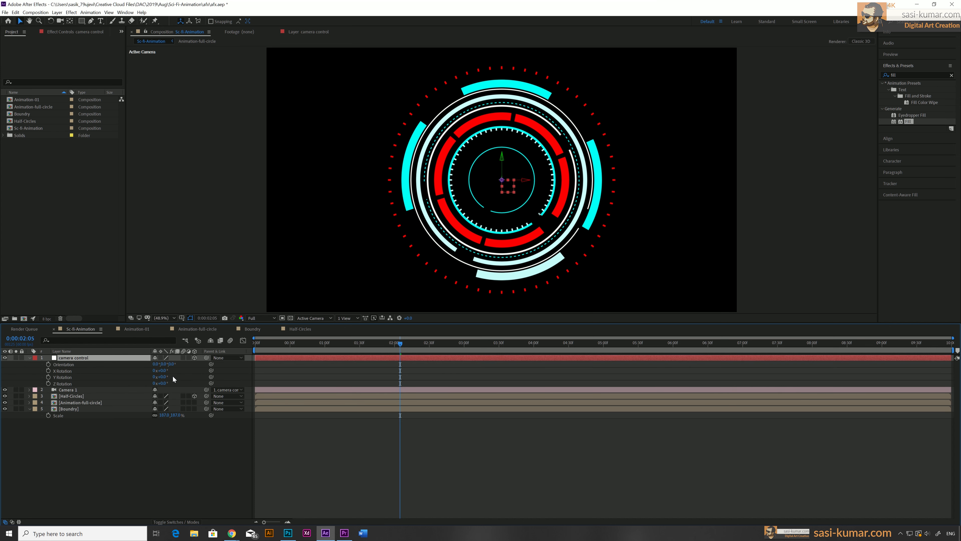
left_click_drag(163, 374, 175, 374)
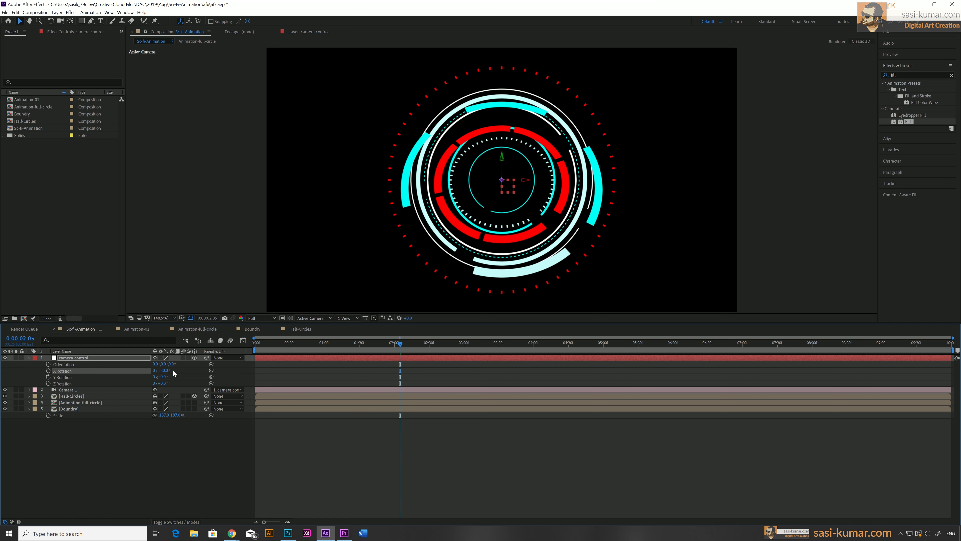
Make the Animation-full-circle and Boundry layers 3D
left_click(195, 402)
left_click(194, 409)
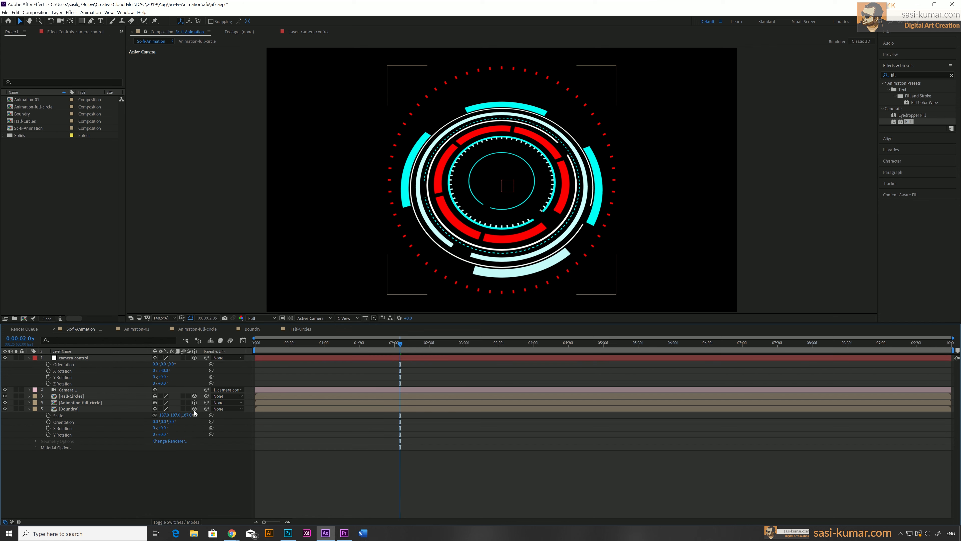
Increase camera control's X Rotation and add some Y Rotation to tilt the HUD in perspective
left_click_drag(164, 372, 178, 370)
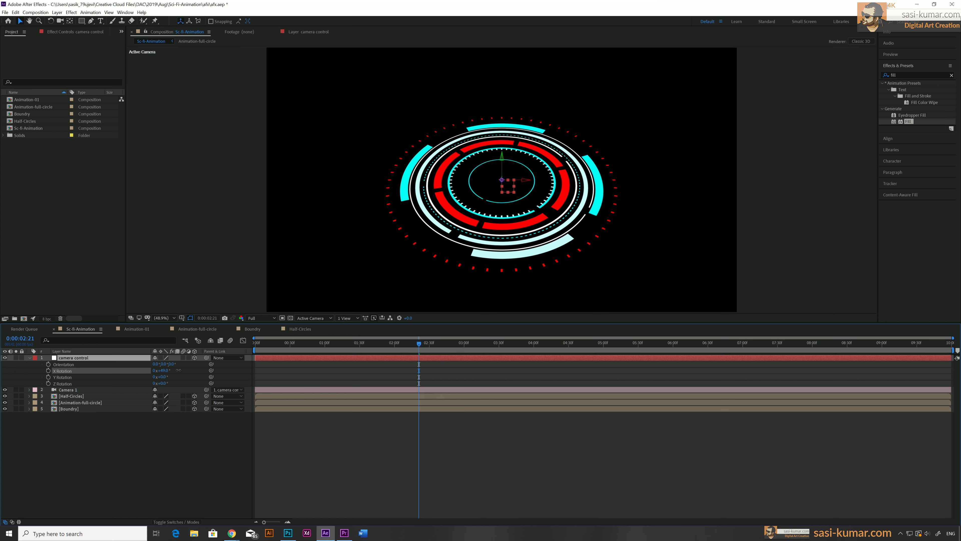
left_click_drag(159, 376, 172, 376)
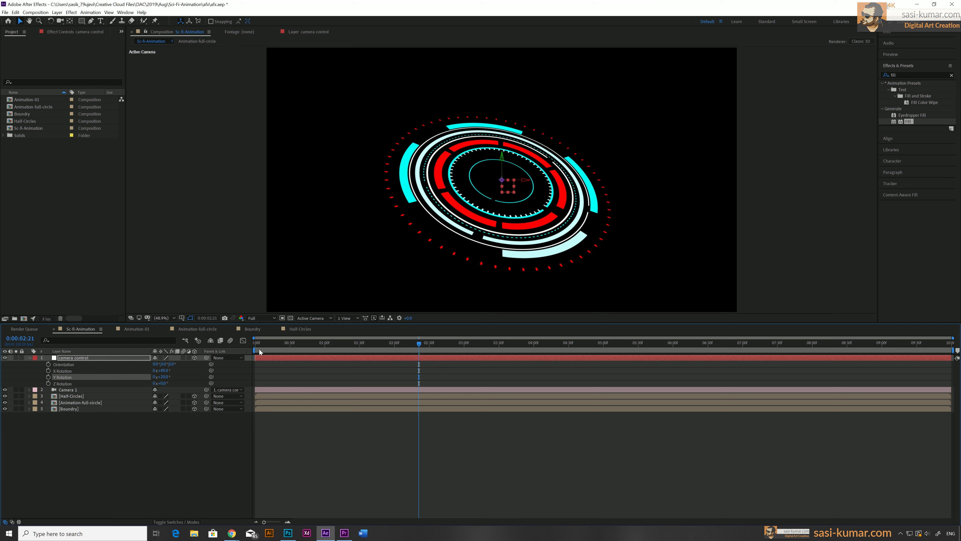
Set the work area to end at 6 seconds
key("space")
left_click_drag(550, 359, 673, 357)
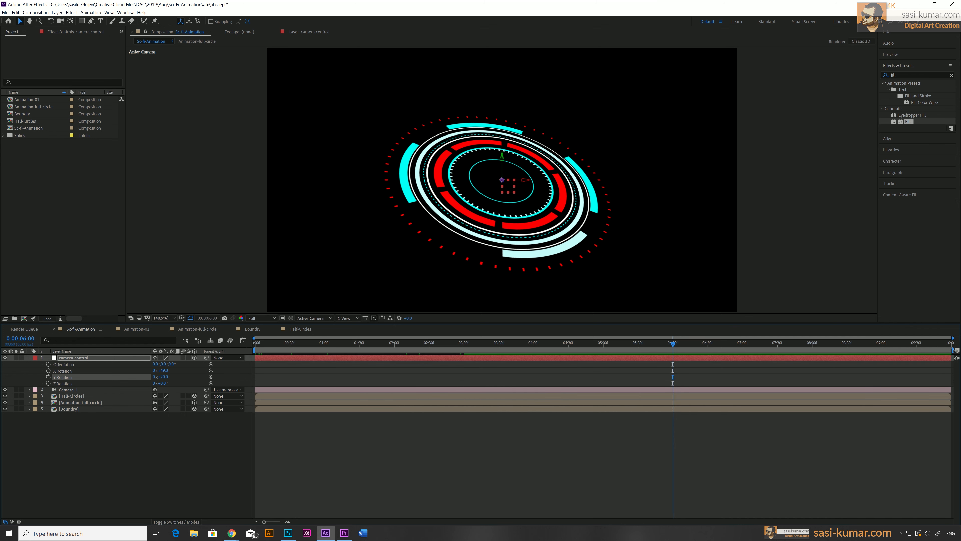
left_click_drag(952, 350, 675, 359)
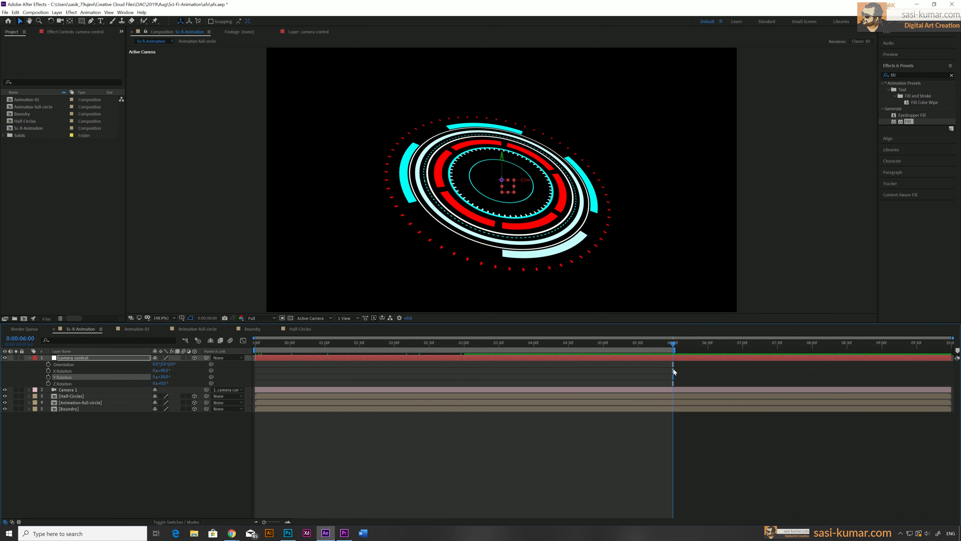
left_click(644, 435)
At the start of the timeline, set keyframes for camera control's X, Y and Z Rotation
key("Home")
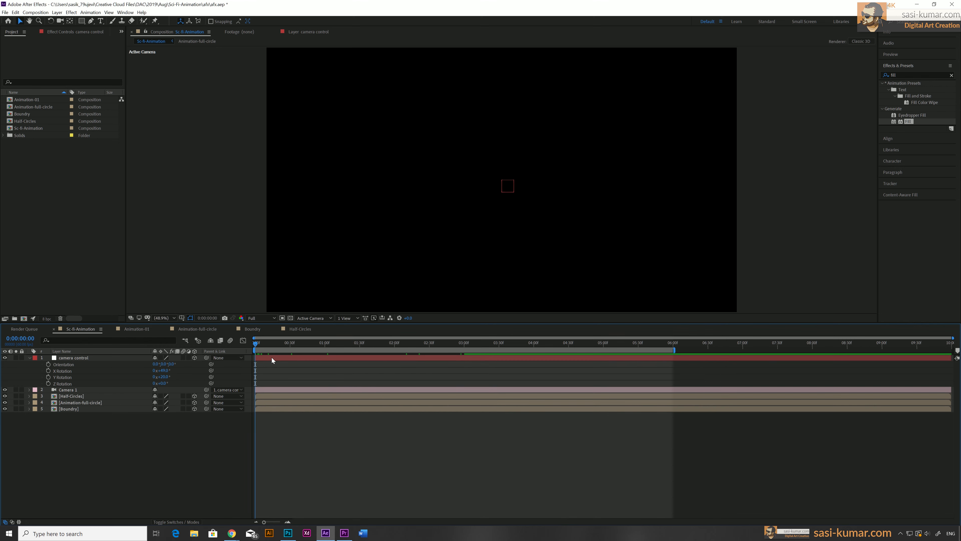
left_click(272, 360)
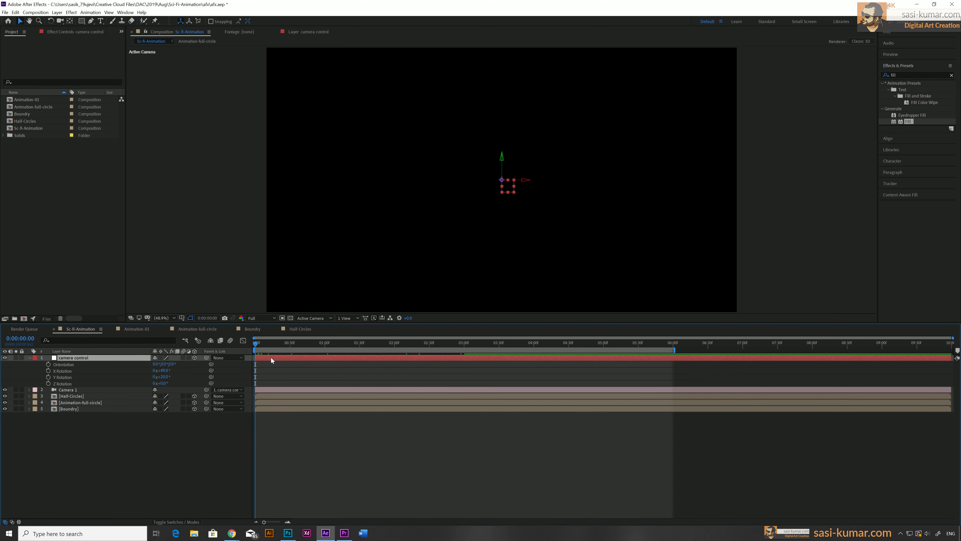
left_click(48, 371)
left_click(48, 377)
left_click(48, 383)
At 6 seconds, lower camera control's Y Rotation to key a rotation
left_click(485, 343)
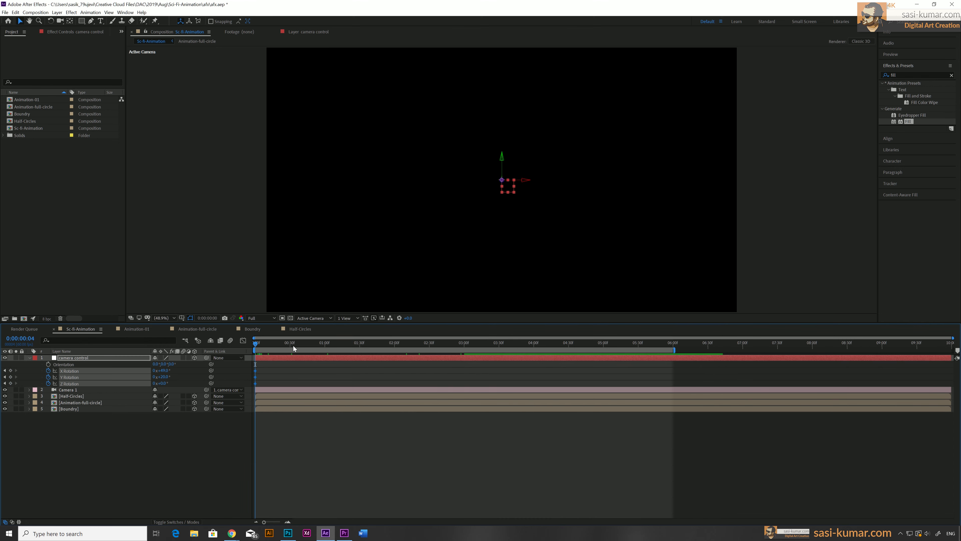
left_click_drag(546, 351, 673, 350)
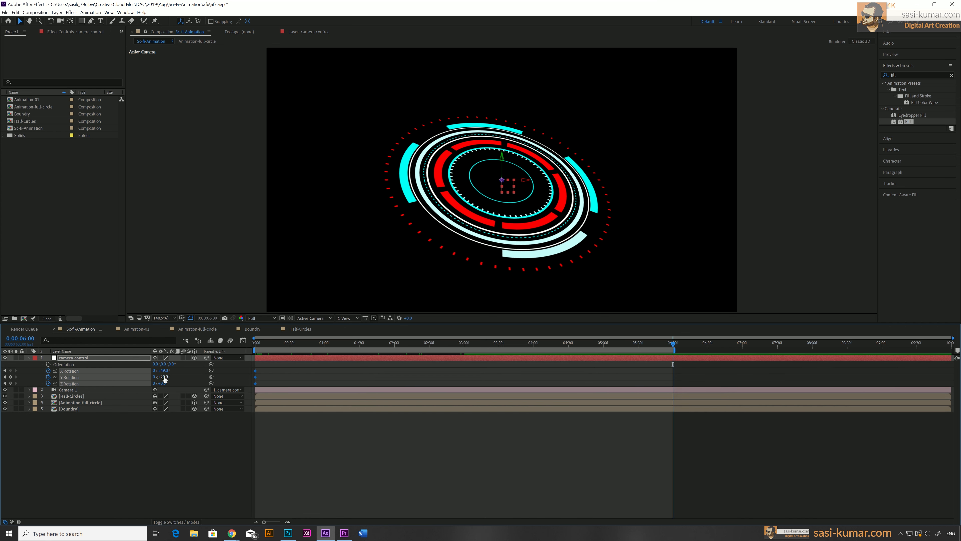
left_click_drag(163, 376, 153, 377)
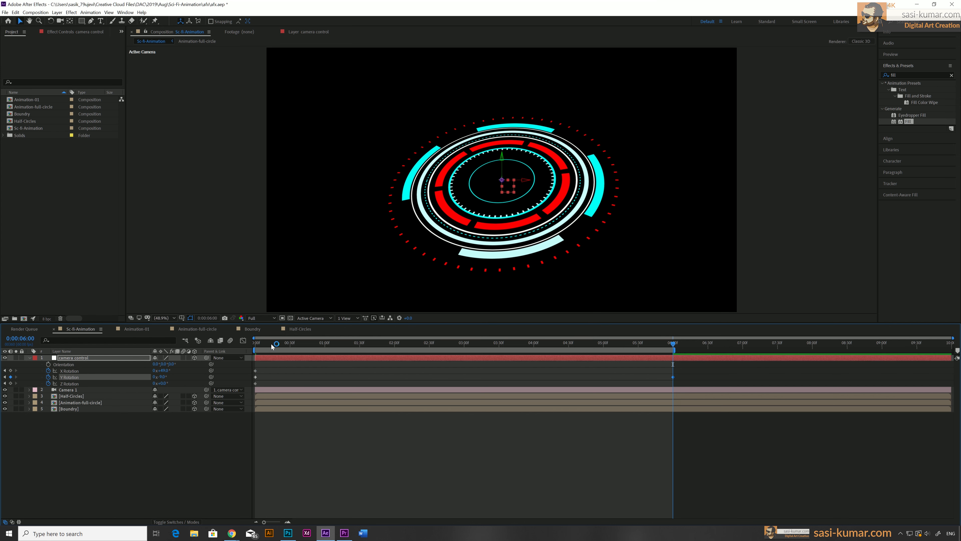
Preview the camera control rotation animation from the start
left_click_drag(272, 345, 233, 346)
key("space")
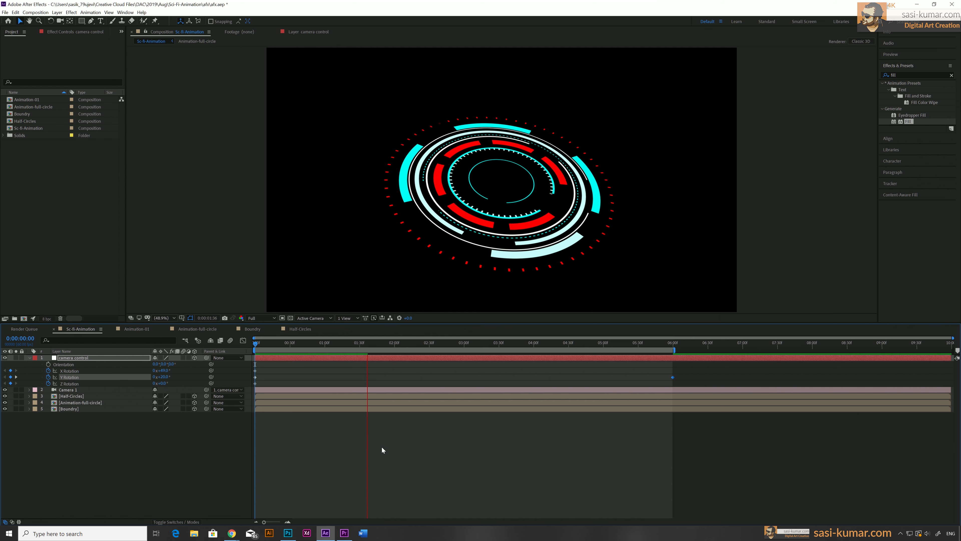
key("space")
mouse_move(321, 347)
left_mouse_down()
mouse_move(247, 351)
mouse_move(330, 341)
left_mouse_up()
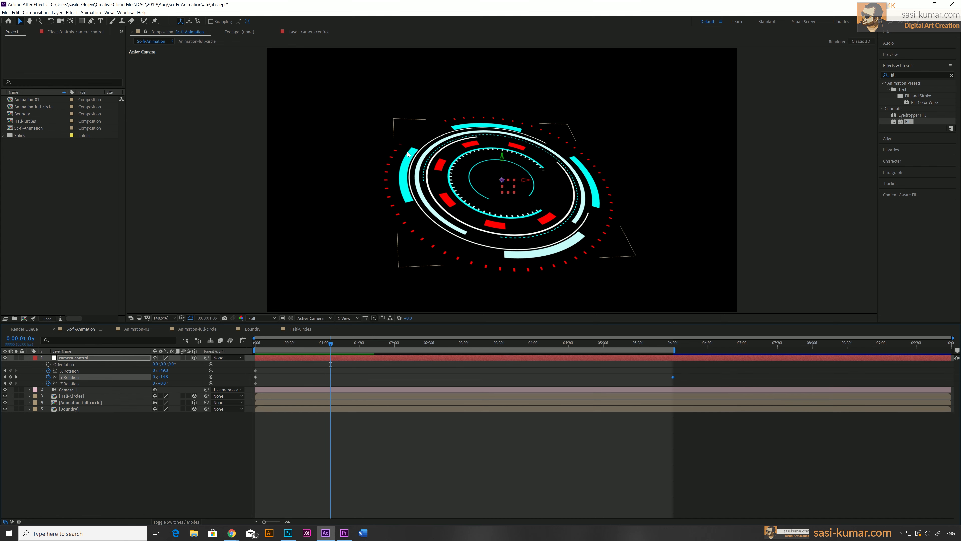
left_click_drag(272, 344, 241, 347)
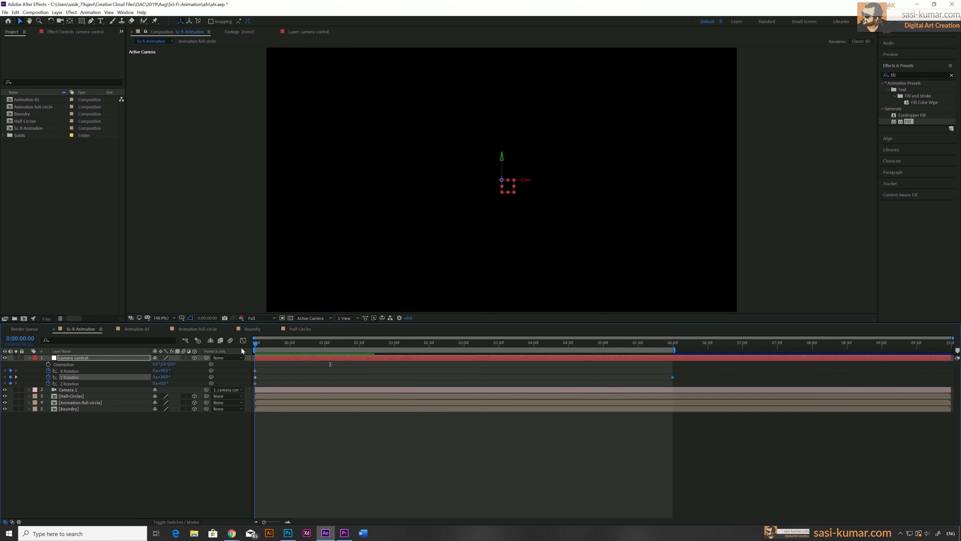
Shift the Half-Circles and Animation-full-circle layers to start about 2 seconds later
left_click(270, 402)
left_click(268, 396, "shift")
left_click_drag(268, 395, 415, 398)
Move the Animation-full-circle layer to start at 1 second
left_click_drag(252, 344, 324, 343)
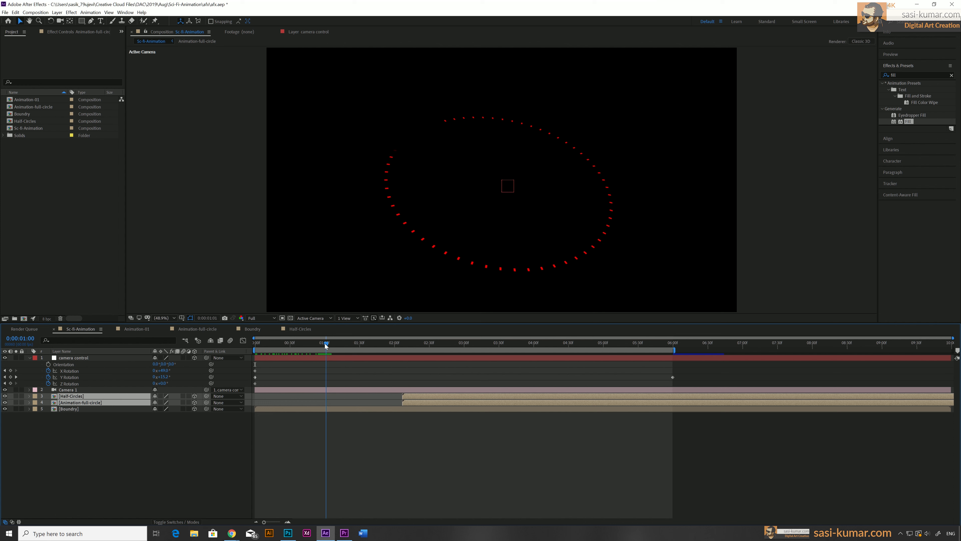
left_click(412, 401)
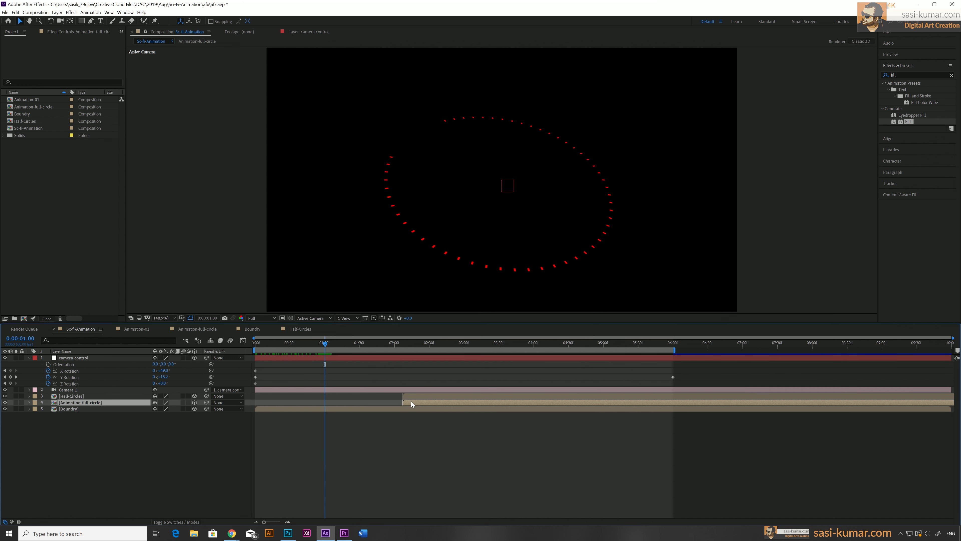
left_click_drag(337, 405, 333, 406)
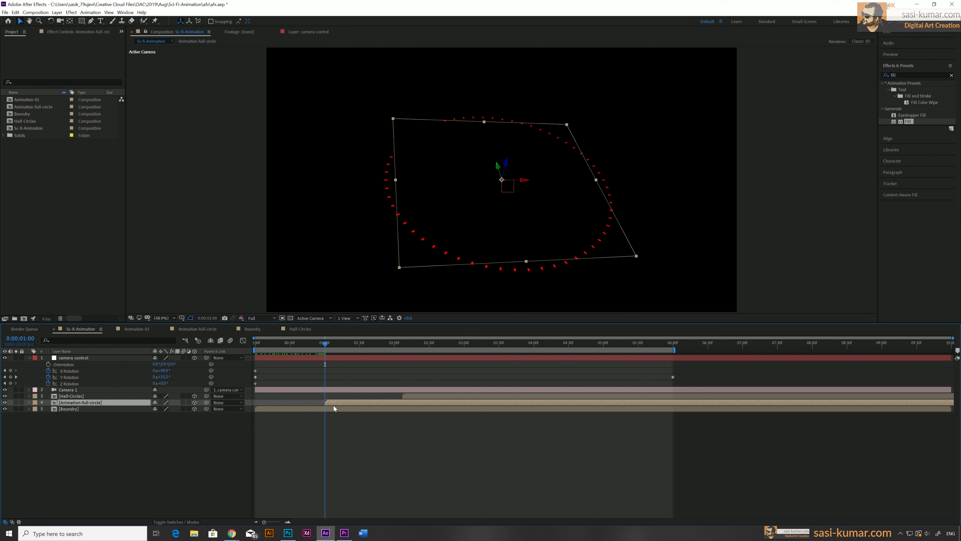
Align the Half-Circles layer to start at about 2 seconds and preview the staggered animation
left_click_drag(324, 344, 394, 347)
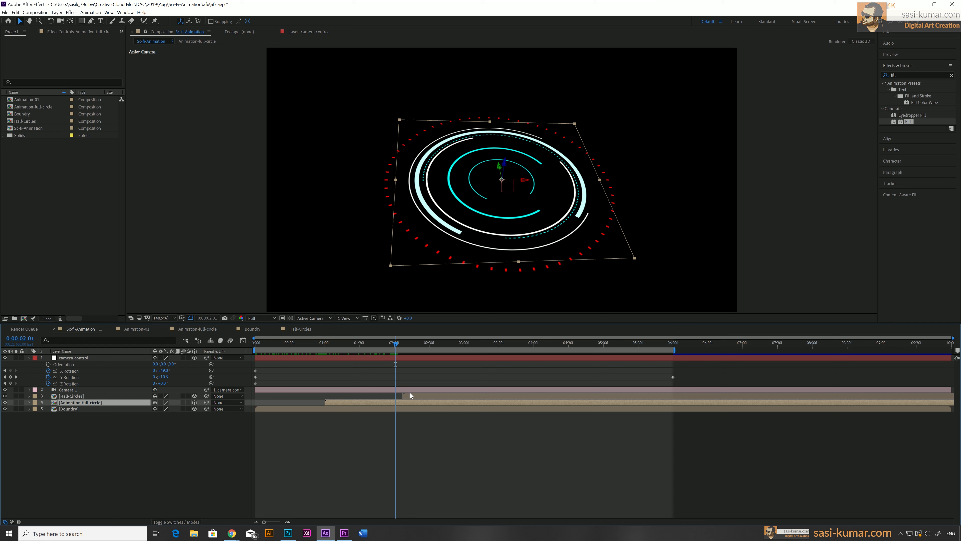
left_click_drag(409, 394, 402, 395)
key("space")
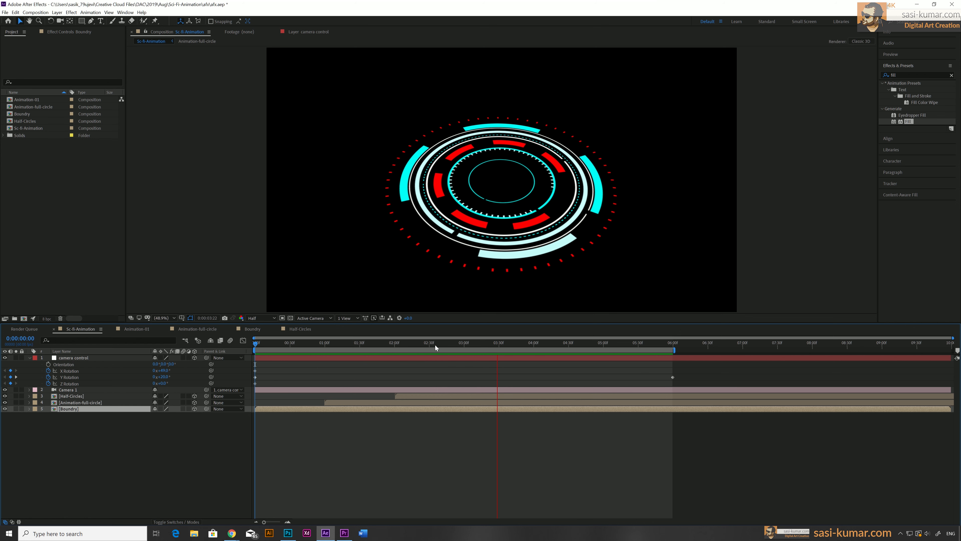
left_click(383, 344)
left_click_drag(383, 345, 410, 345)
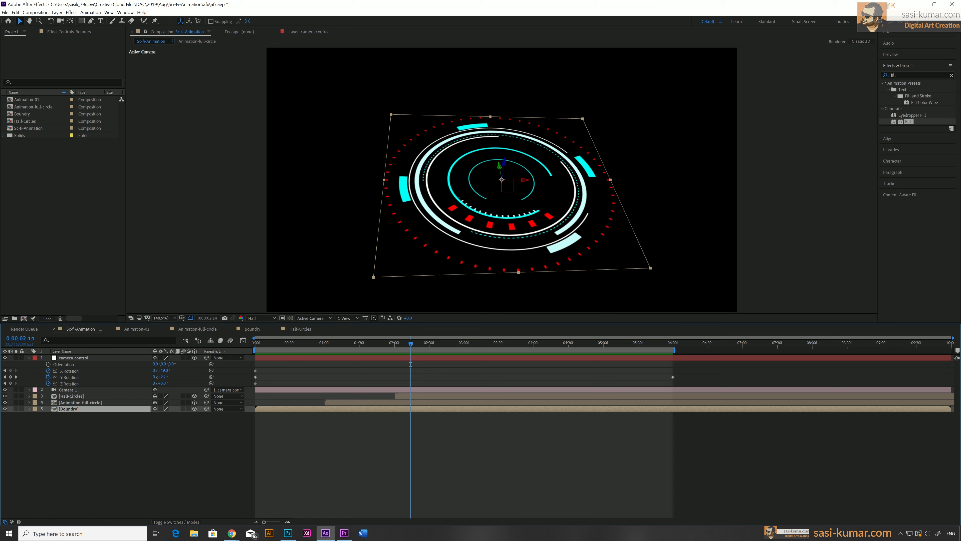
Add Position keyframes to the Boundry layer at 0 and 6 seconds, offsetting its position at 6 seconds
key("p")
left_click_drag(274, 344, 232, 342)
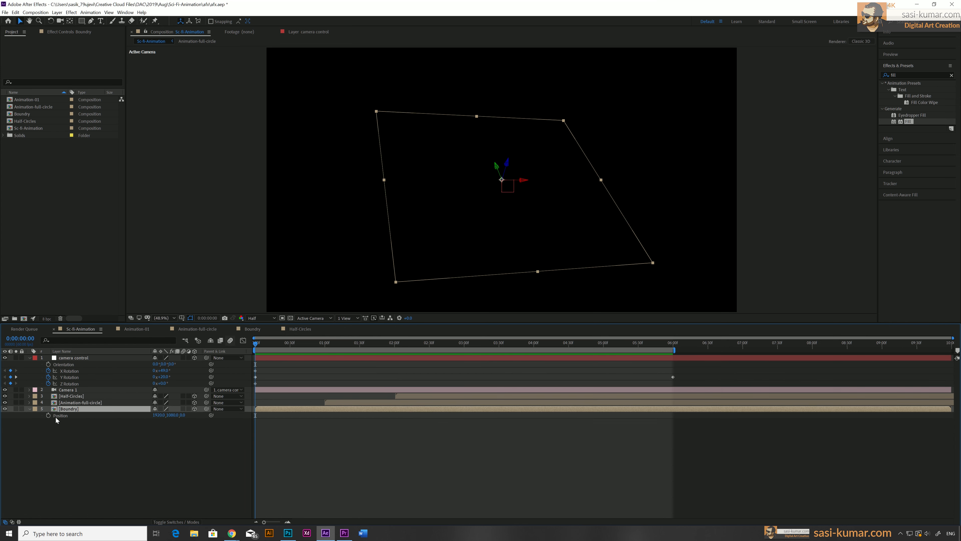
left_click(48, 415)
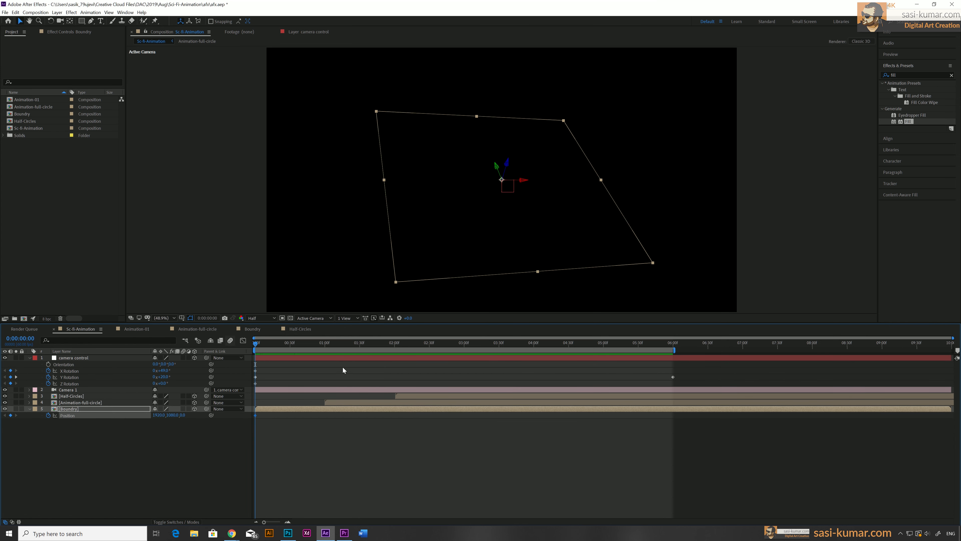
left_click_drag(306, 345, 673, 362)
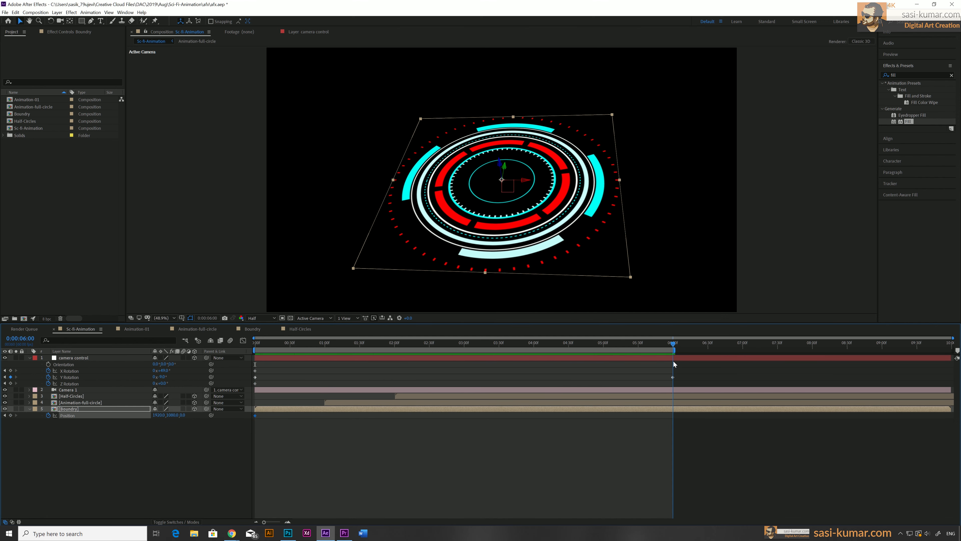
left_click_drag(182, 416, 154, 414)
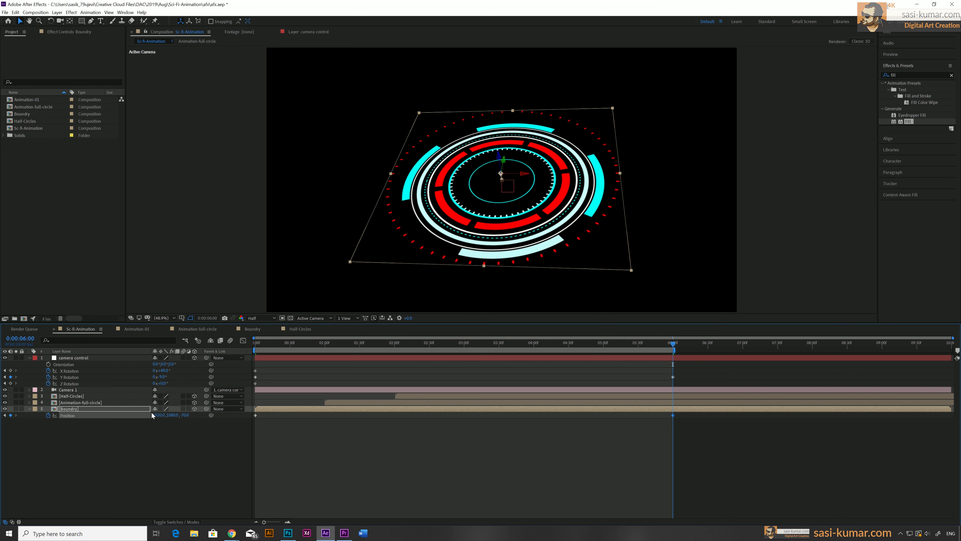
Ease the Boundry position keyframes by reshaping their speed curve in the Graph Editor
left_click_drag(683, 415, 251, 419)
left_click(243, 340)
left_click_drag(686, 506, 664, 483)
left_click_drag(603, 497, 463, 496)
left_click_drag(324, 497, 284, 496)
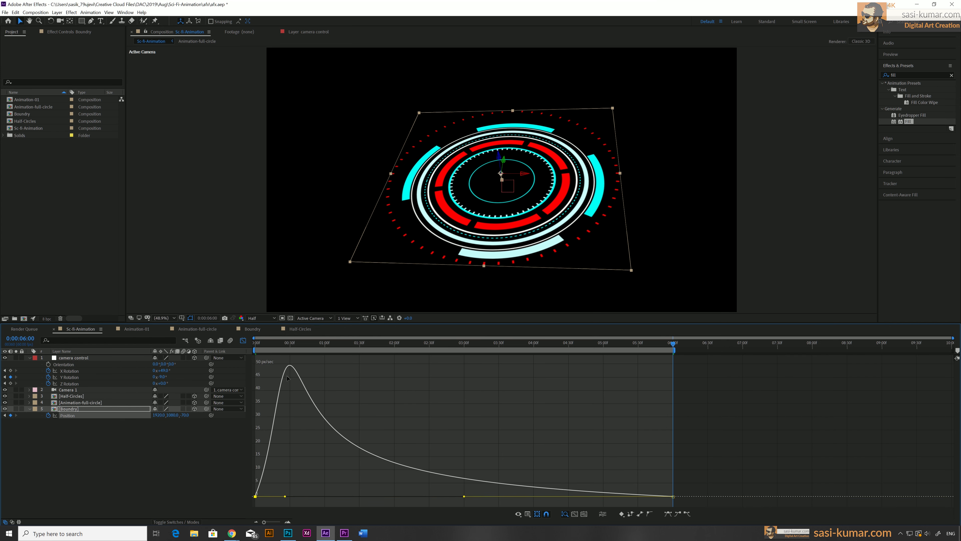
left_click(243, 340)
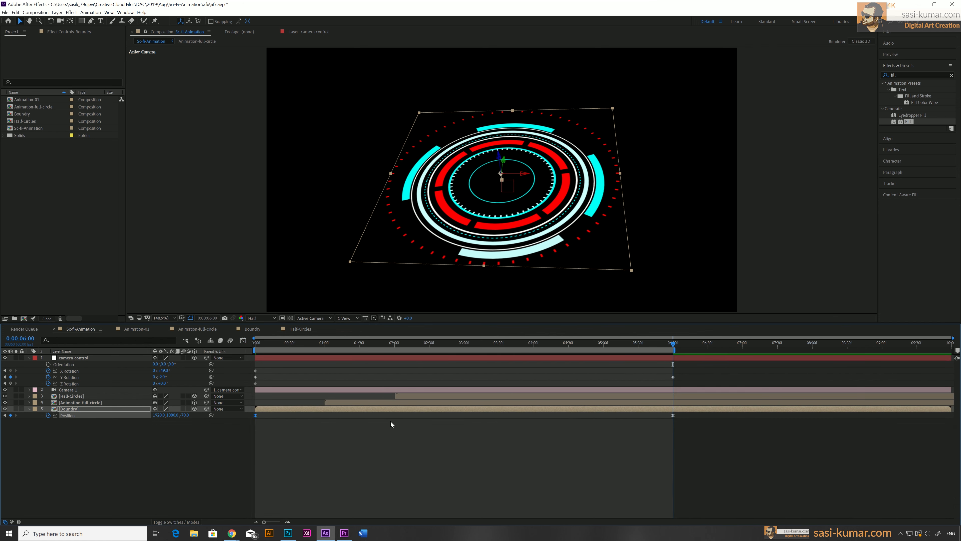
Set a Position keyframe on the Half-Circles layer at its start, about 2 seconds
left_click(426, 402)
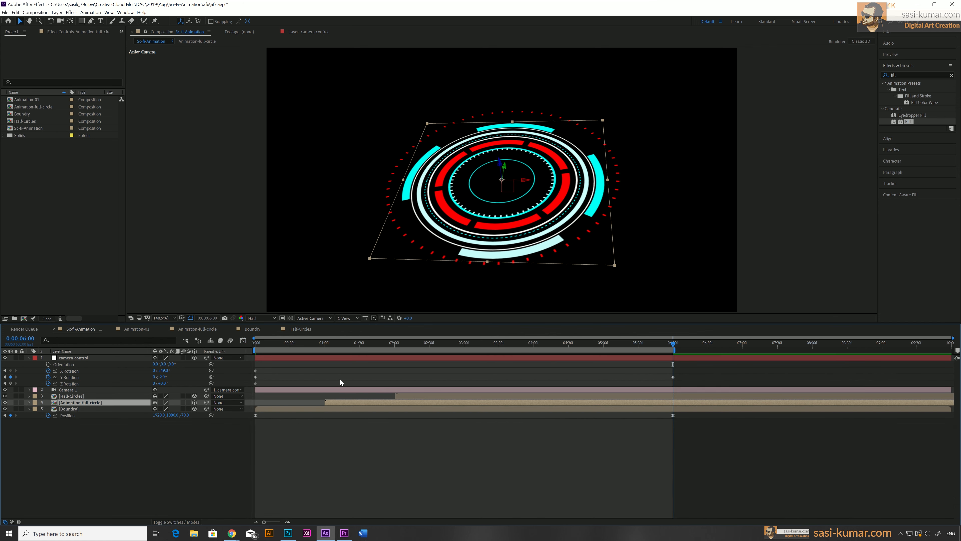
left_click_drag(343, 348, 324, 349)
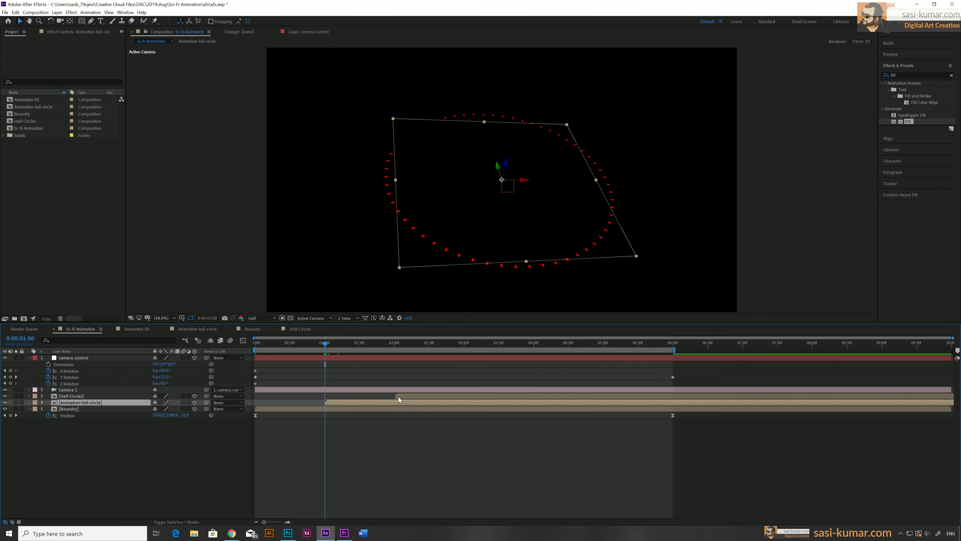
left_click(398, 343)
left_click(402, 344)
left_click(406, 396)
left_click_drag(402, 343, 395, 345)
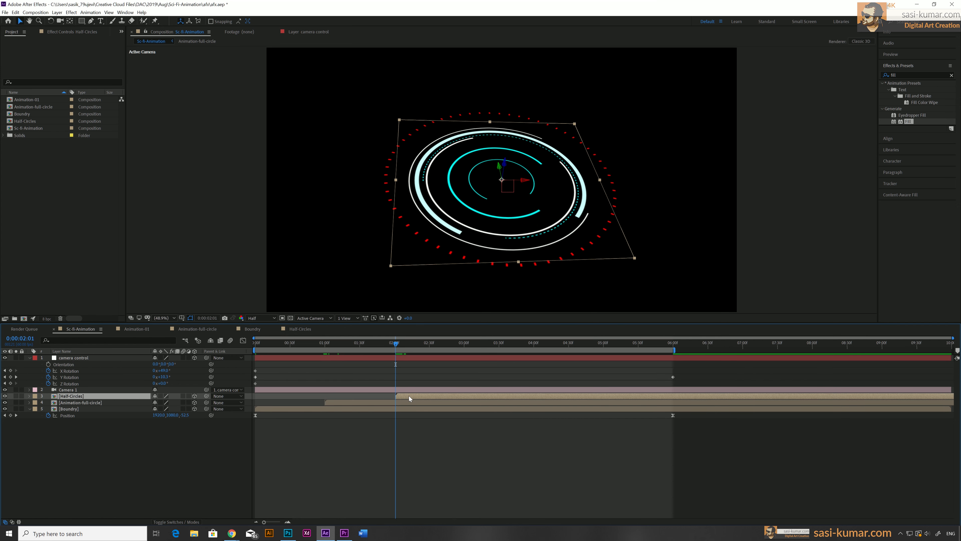
key("p")
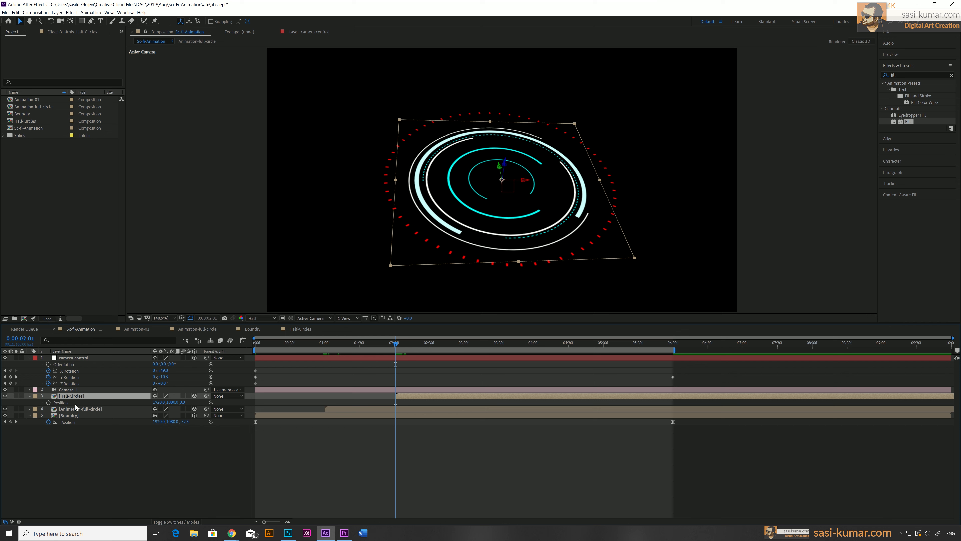
left_click(48, 402)
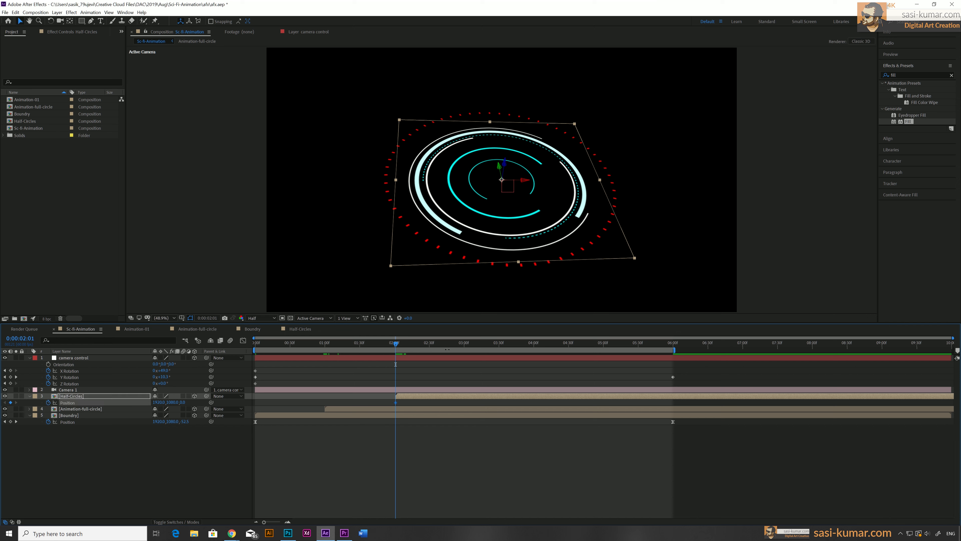
Add a second Half-Circles Position keyframe at about 4.5 seconds with an offset value
left_click_drag(503, 346, 409, 350)
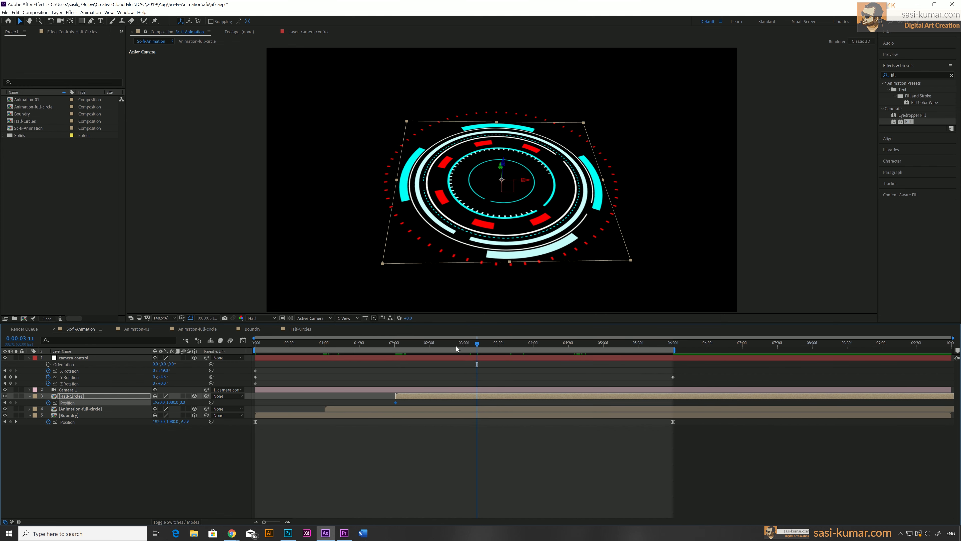
left_click_drag(472, 345, 568, 347)
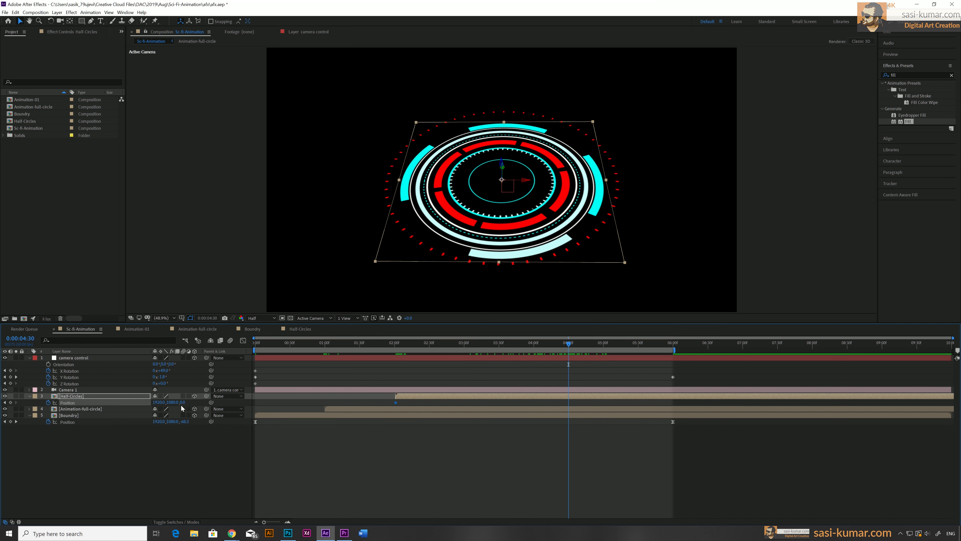
left_click_drag(182, 402, 225, 390)
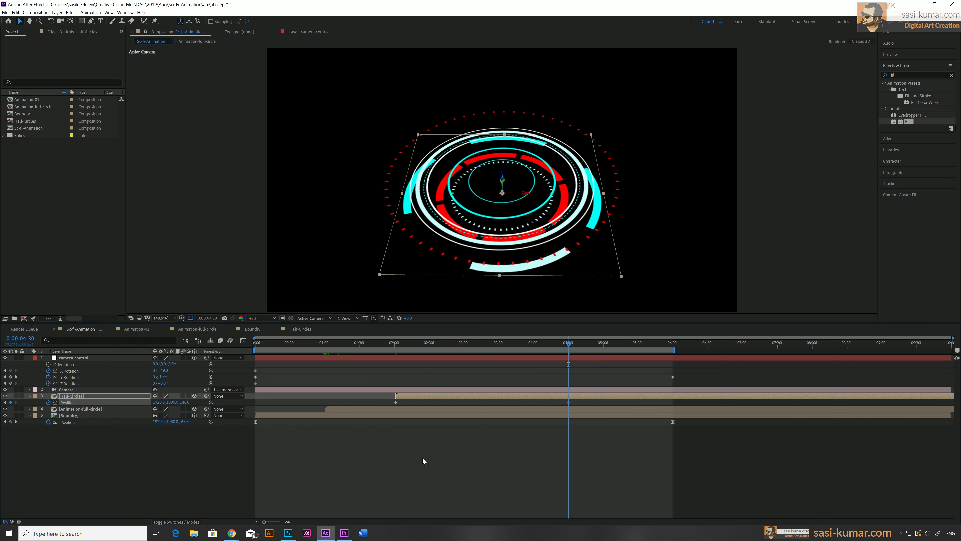
Ease the Half-Circles position keyframes in the Graph Editor speed curve and scrub through the result
left_click_drag(573, 401, 378, 406)
left_click(243, 340)
left_click_drag(611, 475, 494, 496)
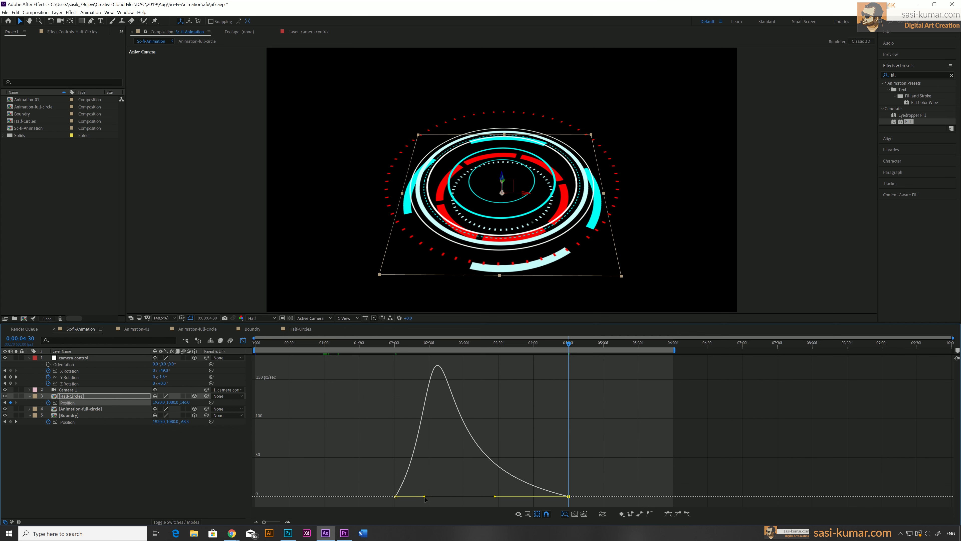
left_click_drag(424, 496, 416, 497)
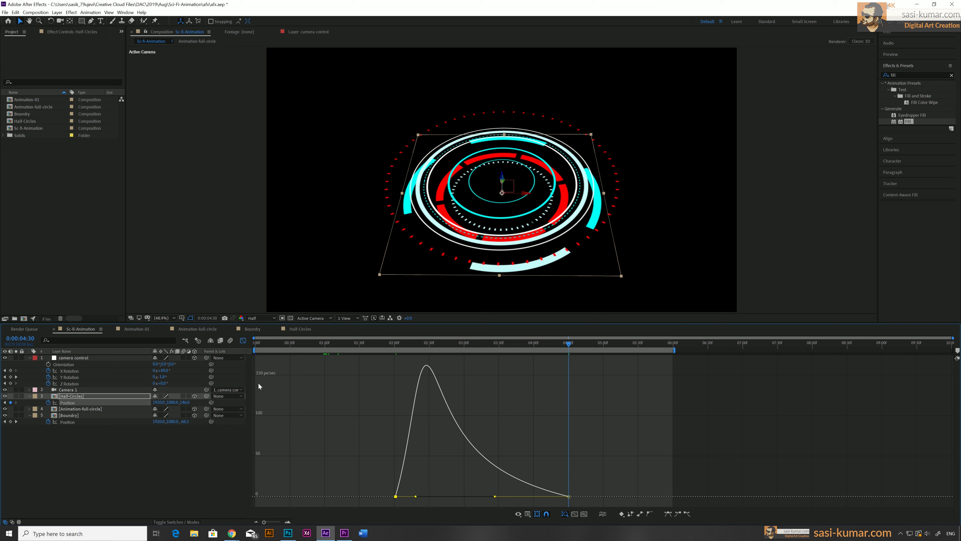
left_click(243, 340)
left_click_drag(380, 343, 624, 359)
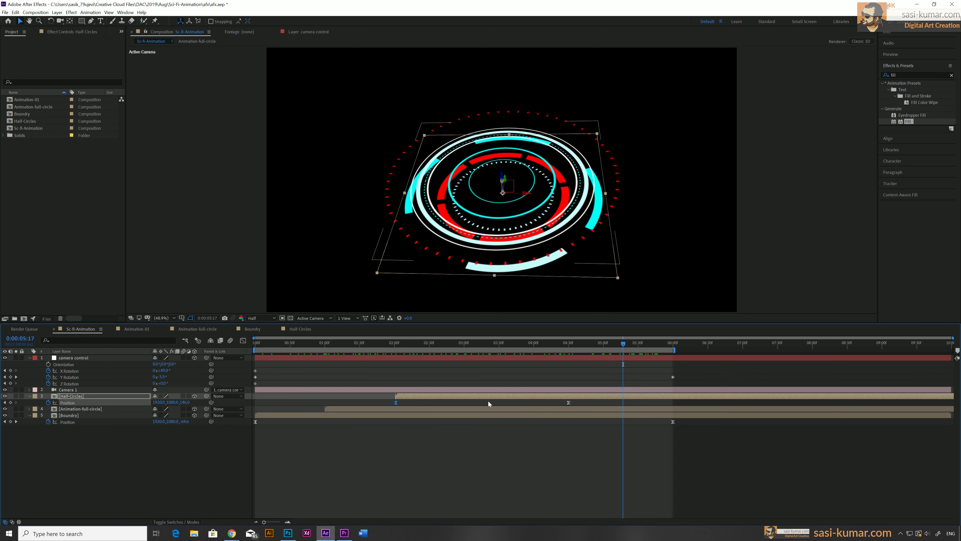
Duplicate the Half-Circles layer
left_click(451, 432)
left_click(448, 397)
key("ctrl+d")
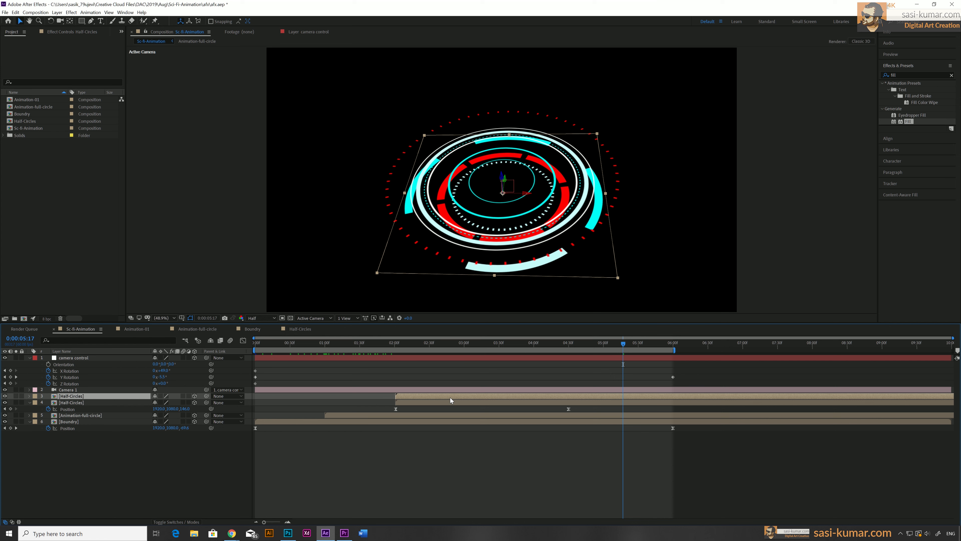
Delete the Position keyframes from the upper Half-Circles copy
key("p")
left_click_drag(578, 403, 378, 403)
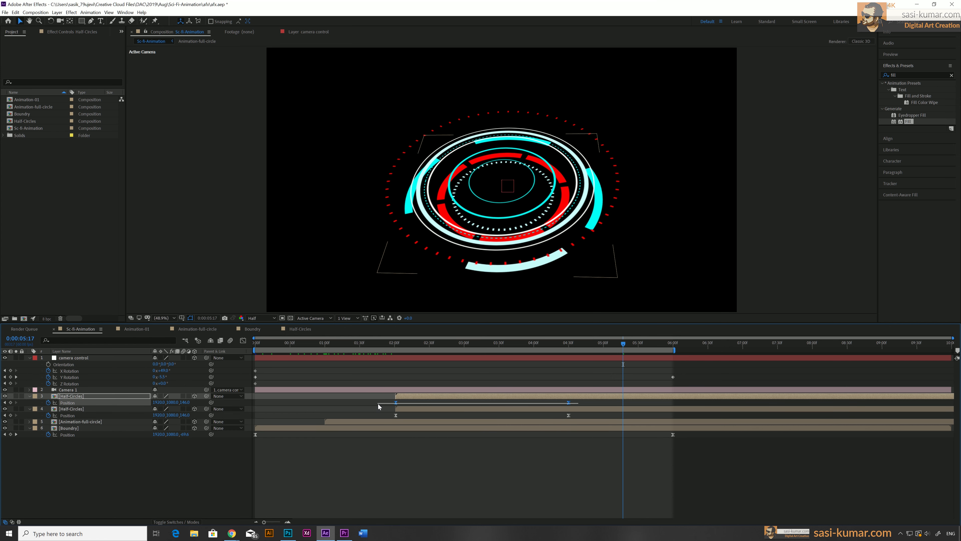
key("Delete")
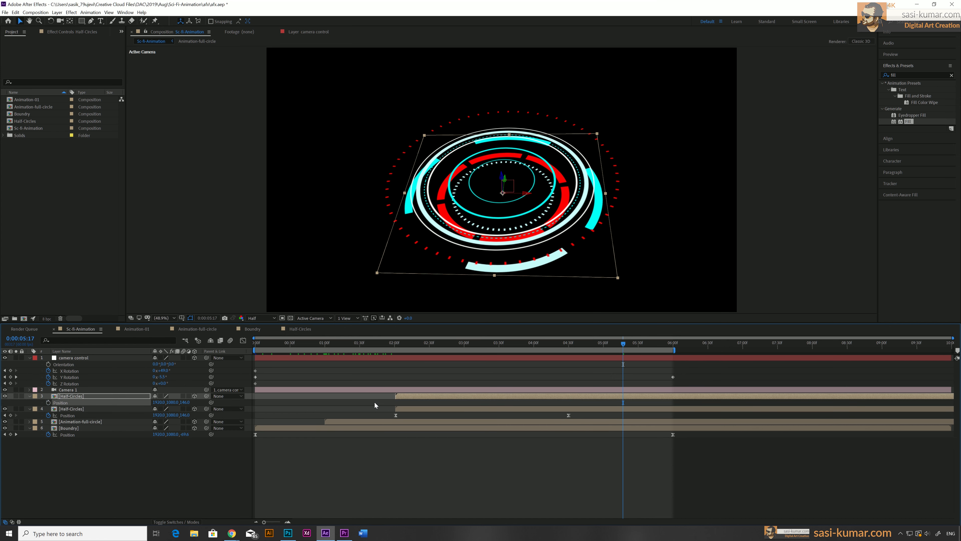
Scale down the Half-Circles copy and shift its position upward
left_click(445, 394)
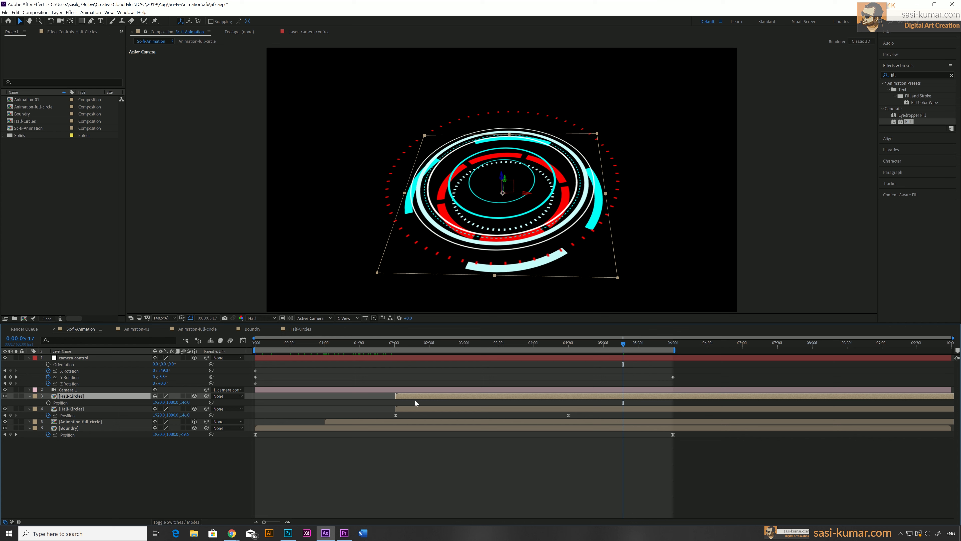
left_click(522, 345)
key("space")
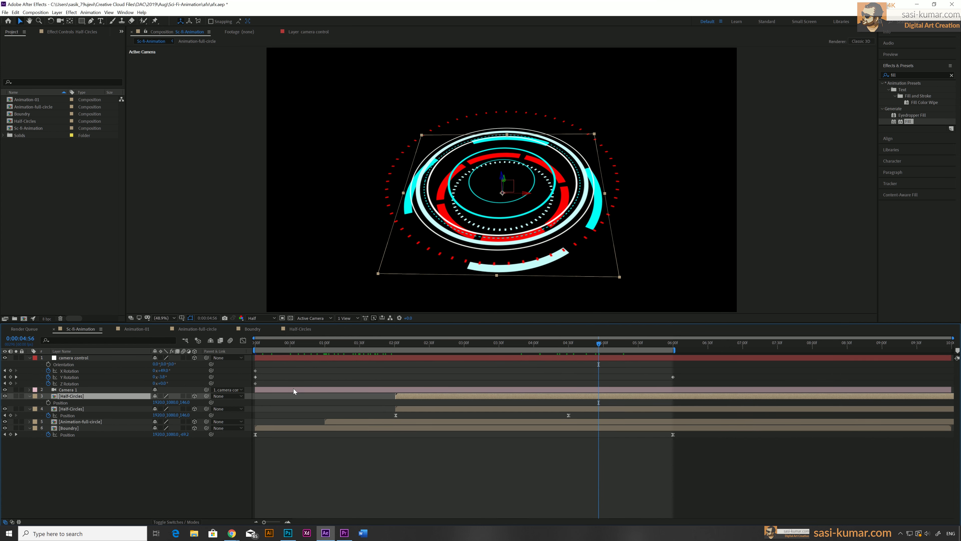
key("s")
left_click_drag(187, 402, 149, 405)
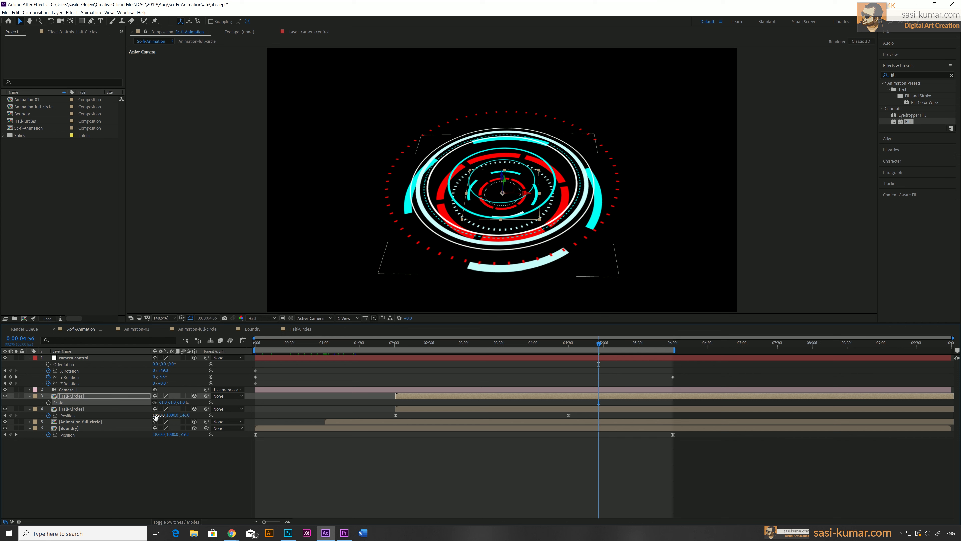
key("p")
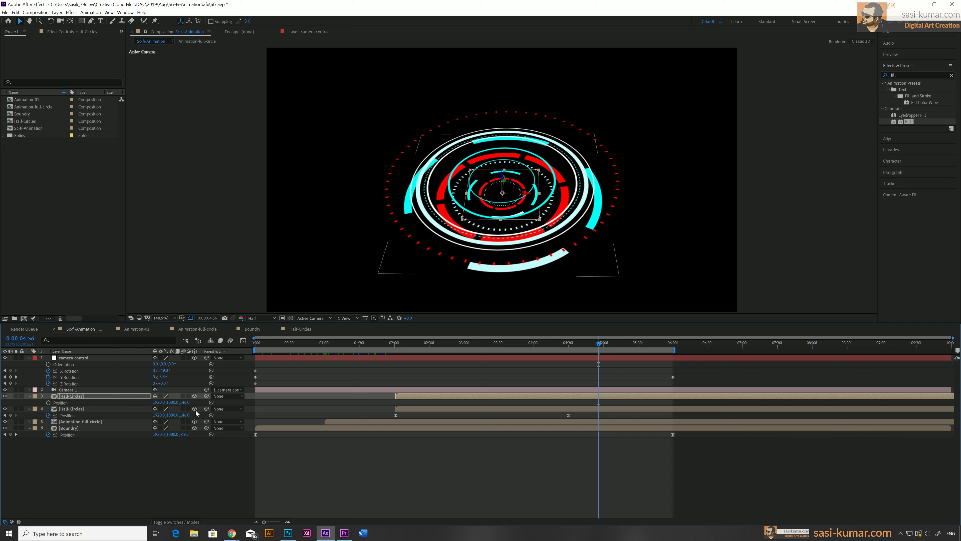
left_click_drag(183, 402, 113, 396)
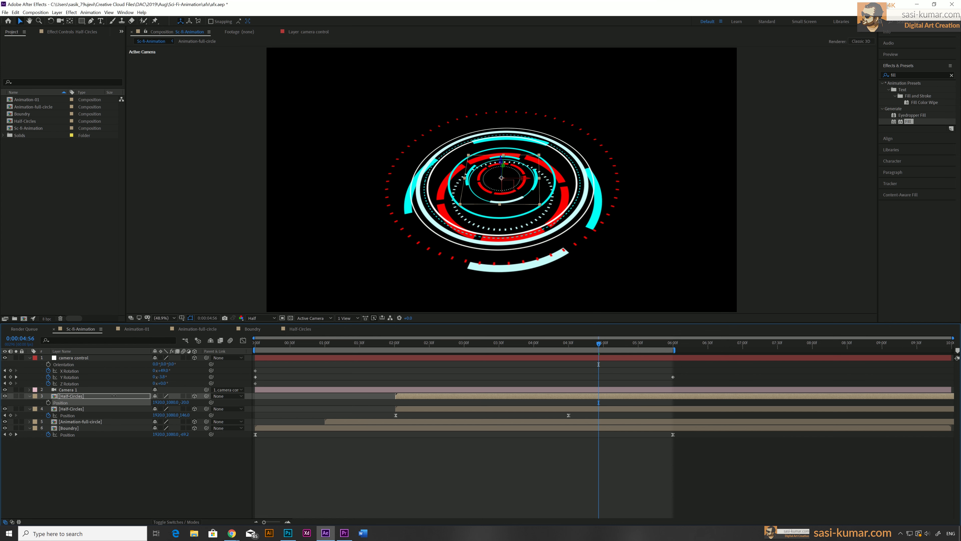
Move the Half-Circles copy to start at 3 seconds
left_click_drag(182, 434, 184, 435)
left_click(395, 344)
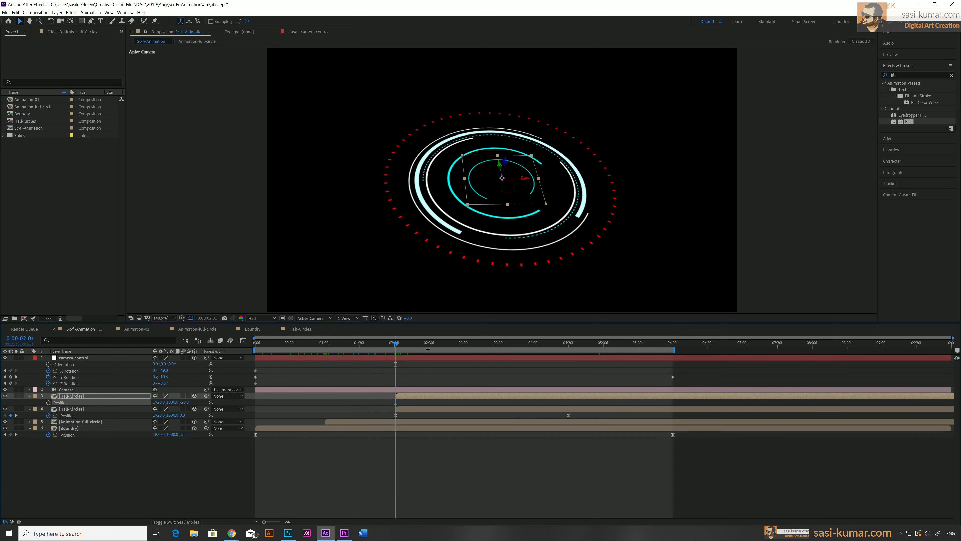
left_click_drag(422, 396, 443, 396)
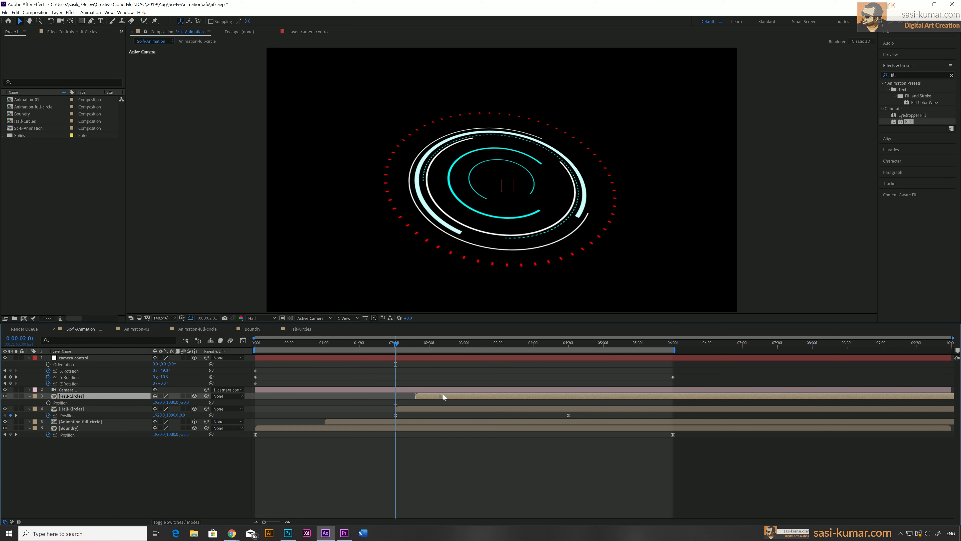
left_click(429, 344)
left_click(480, 343)
left_click(463, 347)
left_click_drag(446, 396, 476, 395)
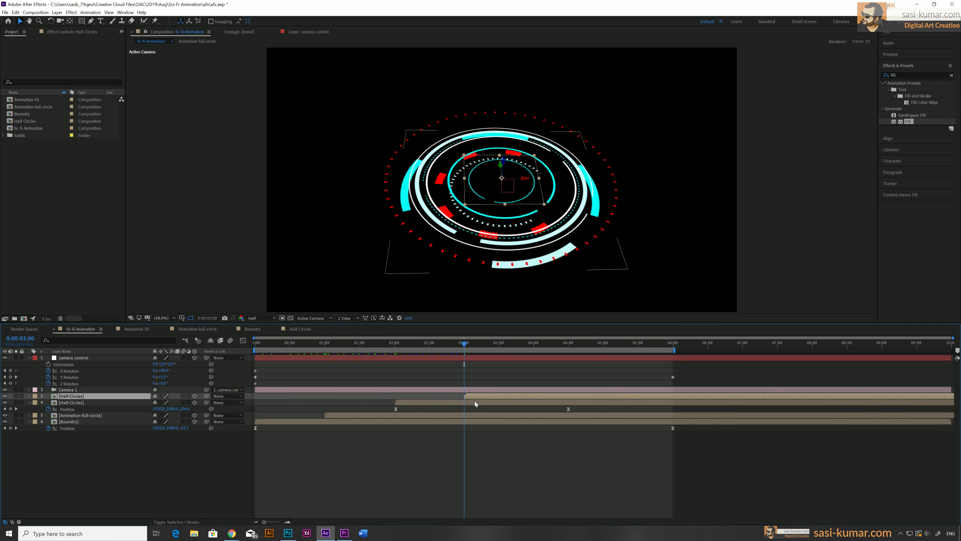
Animate the Half-Circles copy's Position with keyframes at 3 and 5 seconds
left_click(48, 402)
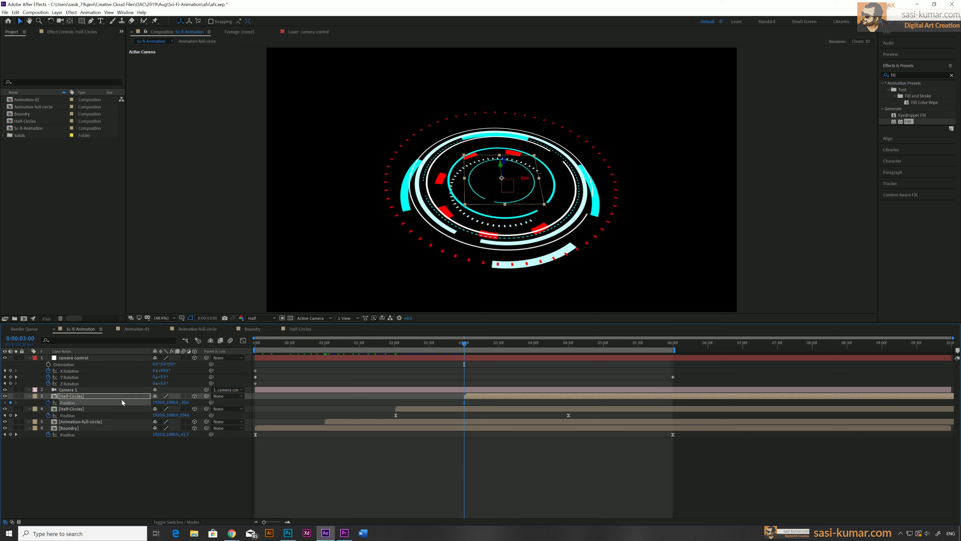
left_click_drag(464, 342, 602, 356)
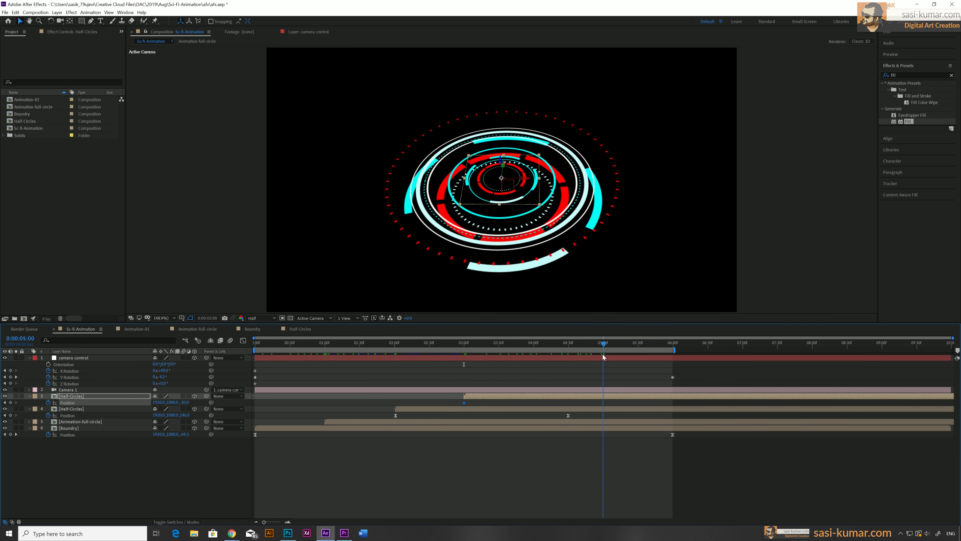
left_click_drag(186, 402, 123, 402)
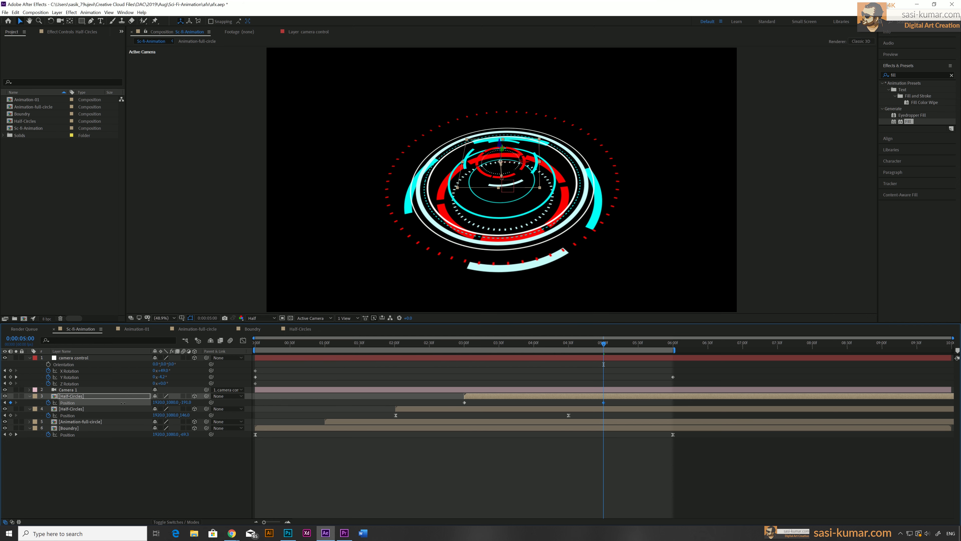
Duplicate the Animation-full-circle layer and move the copy to start at 3 seconds
left_click(450, 423)
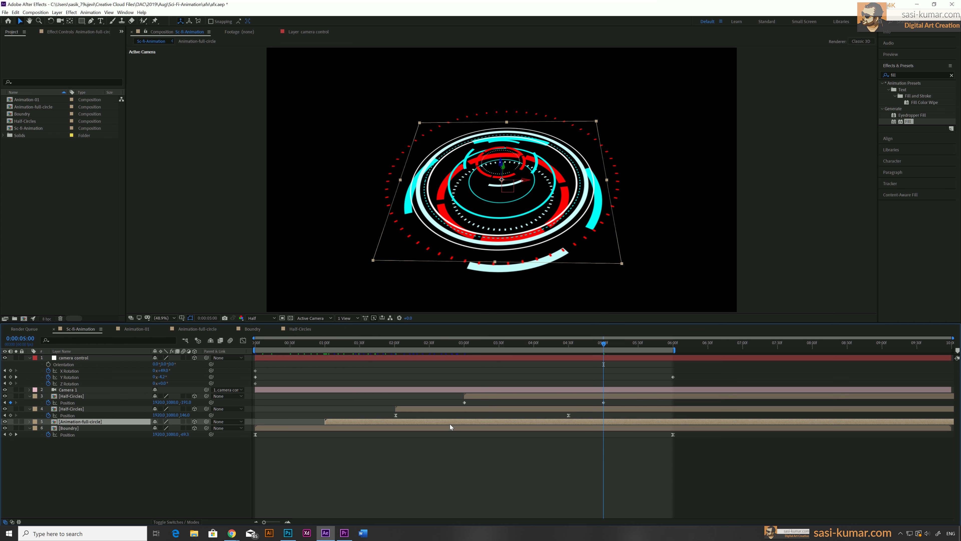
key("ctrl+d")
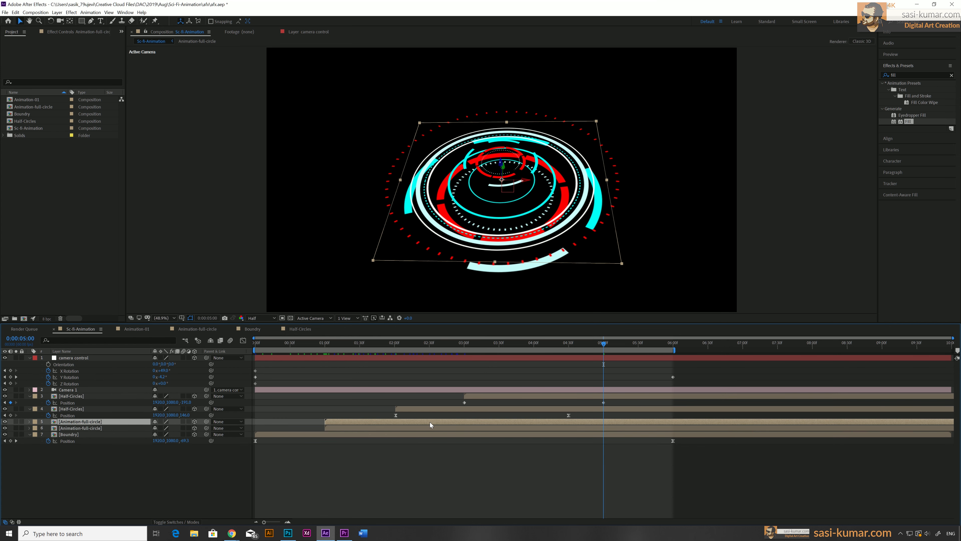
left_click_drag(393, 420, 501, 420)
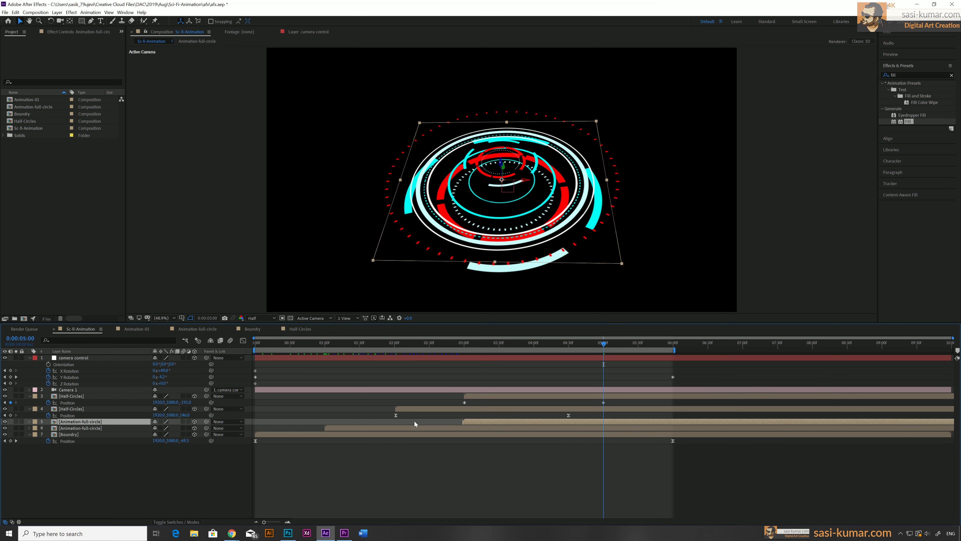
Scale down the Animation-full-circle copy
key("s")
mouse_move(186, 428)
left_mouse_down()
mouse_move(150, 429)
mouse_move(182, 432)
left_mouse_up()
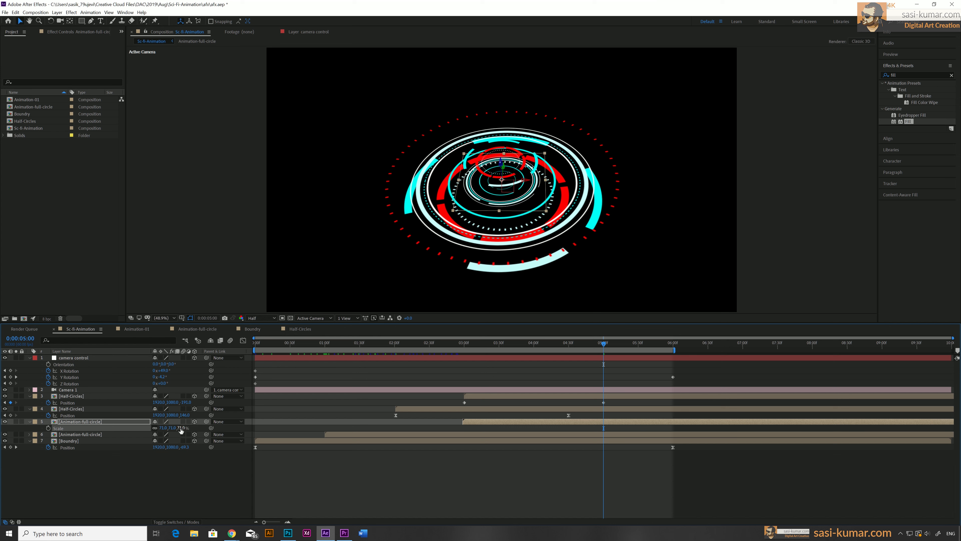
Adjust the Animation-full-circle copy's Position and shift the layer to start at about 3.5 seconds
key("p")
left_click_drag(182, 427, 160, 428)
left_click_drag(0, 379, 47, 373)
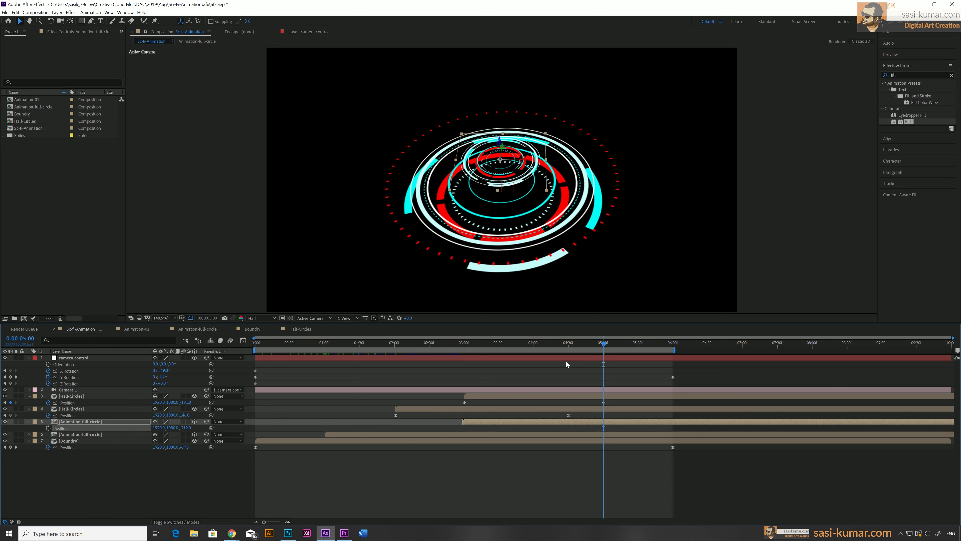
left_click(472, 422)
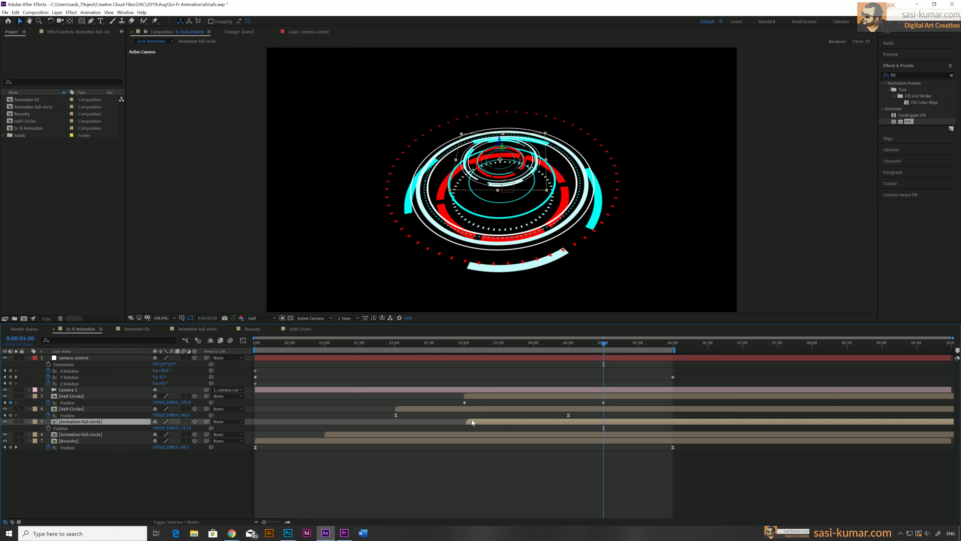
left_click_drag(472, 420, 500, 422)
left_click_drag(490, 343, 500, 342)
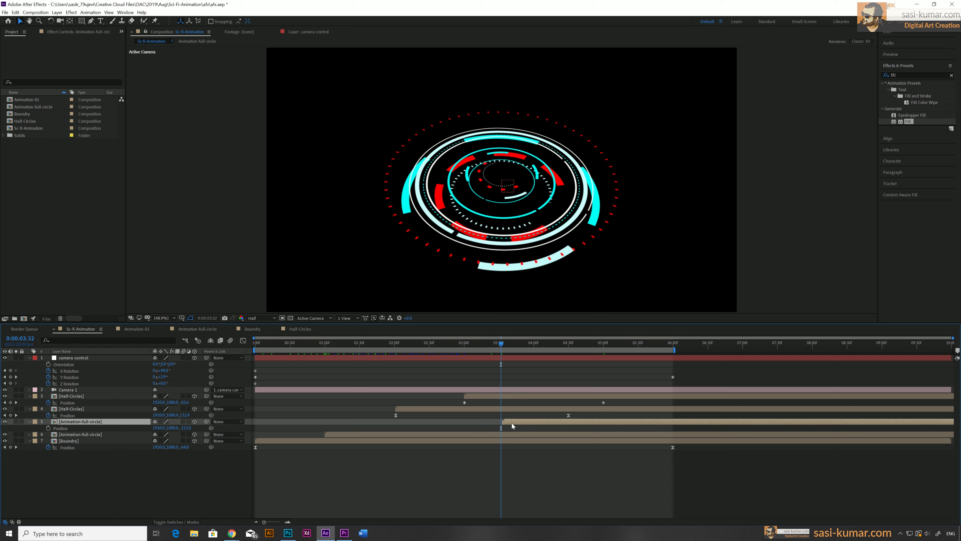
left_click_drag(511, 423, 510, 423)
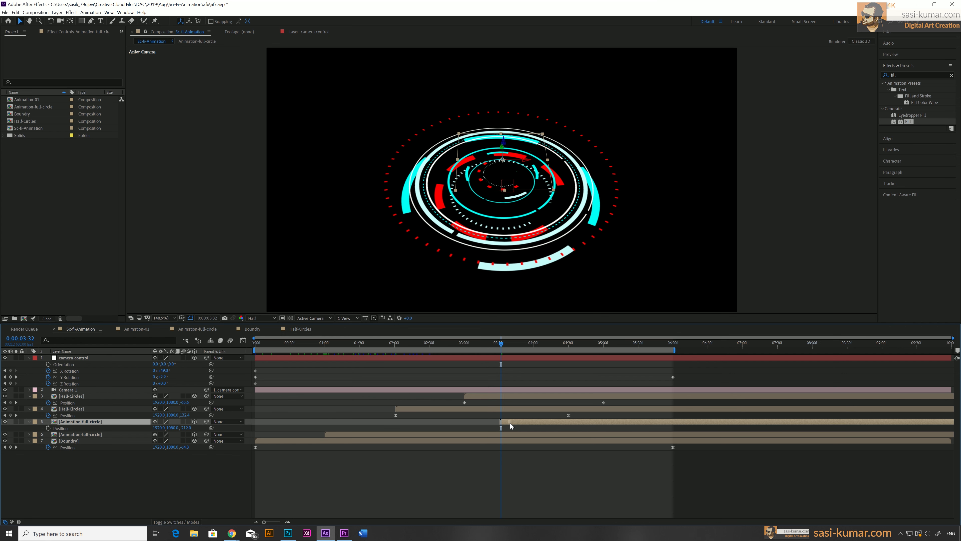
Animate the Animation-full-circle copy's Position with keyframes at about 3.5 and 5.5 seconds
left_click(48, 427)
left_click_drag(501, 342, 639, 350)
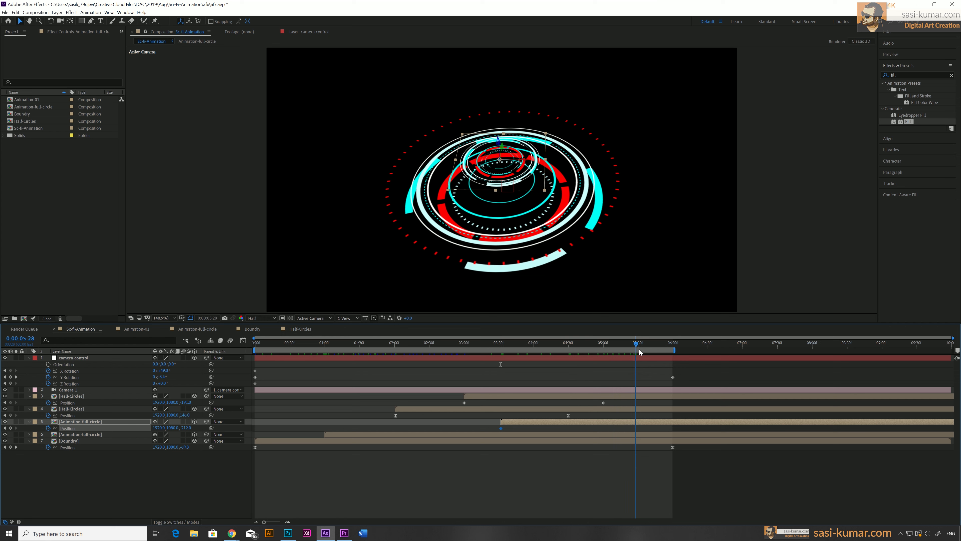
left_click_drag(186, 428, 57, 415)
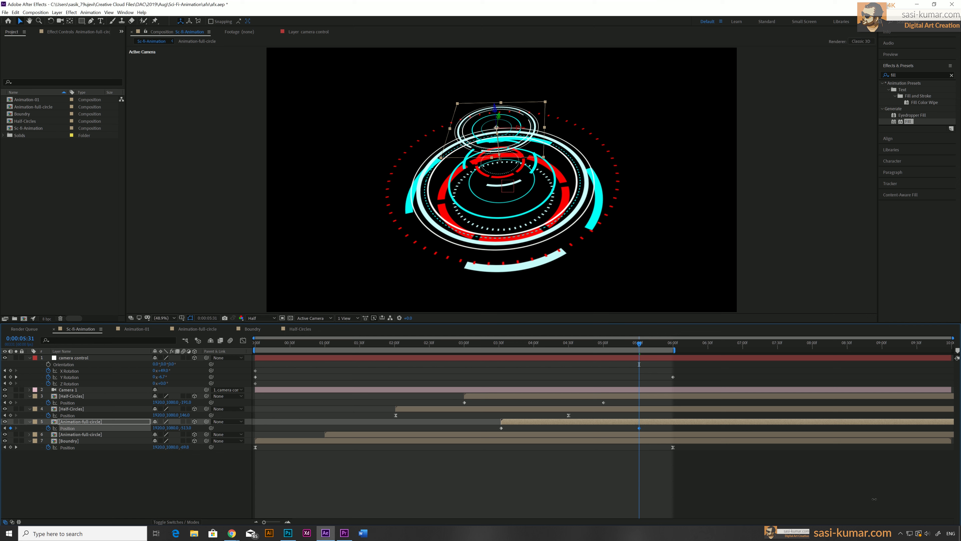
left_click_drag(873, 499, 872, 452)
Shape the speed curve of the Animation-full-circle copy's Position keyframes in the Graph Editor
left_click_drag(643, 427, 491, 435)
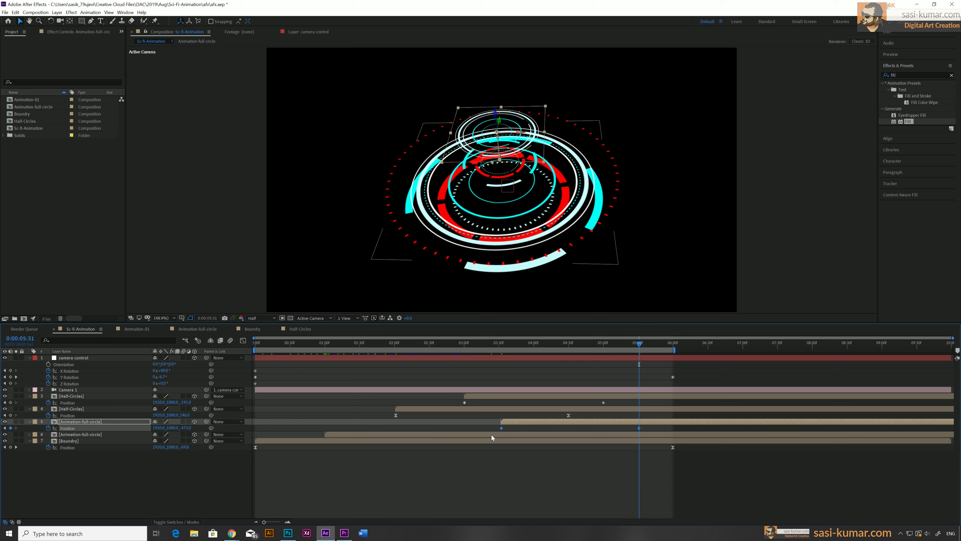
left_click(243, 340)
left_click_drag(689, 495, 511, 496)
left_click(244, 341)
Shape the speed curve of the Half-Circles copy's Position keyframes in the Graph Editor
left_click(603, 403)
left_click(465, 404)
left_click(461, 403)
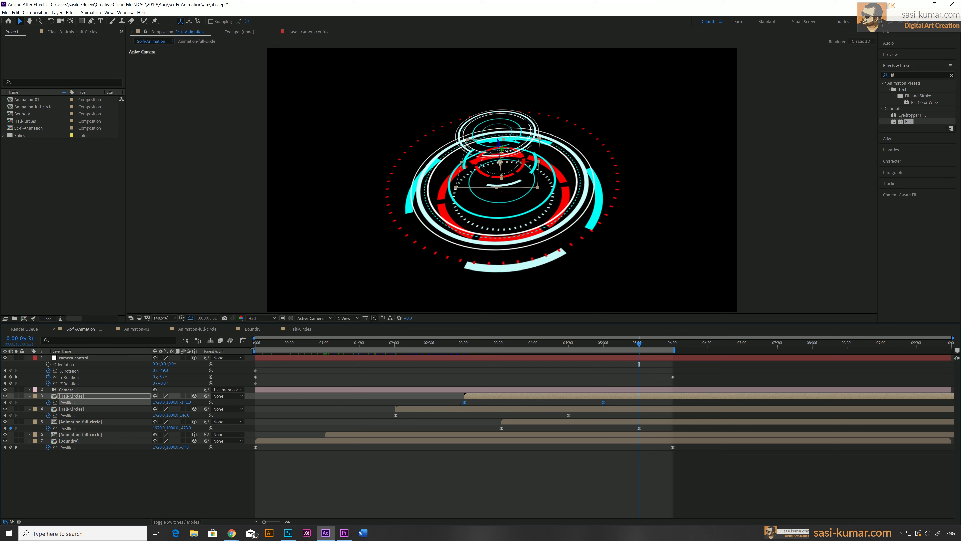
left_click(243, 341)
left_click(603, 495)
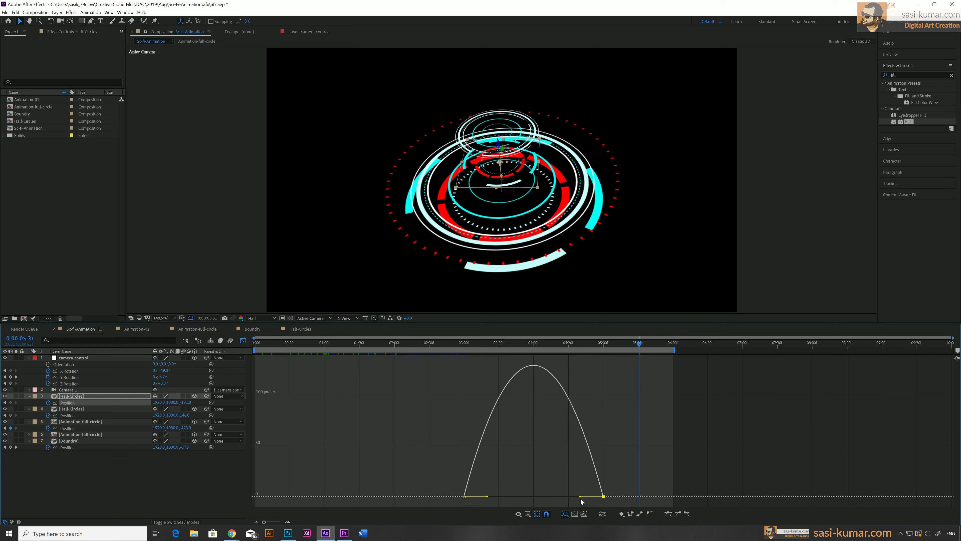
left_click_drag(580, 496, 480, 496)
left_click(243, 341)
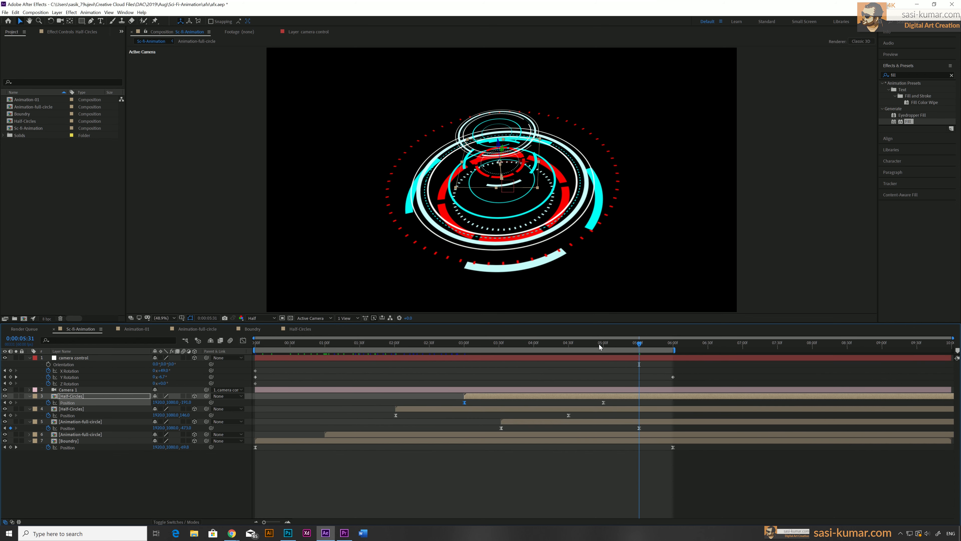
Preview the animation from the start
left_click_drag(599, 344, 202, 375)
key("space")
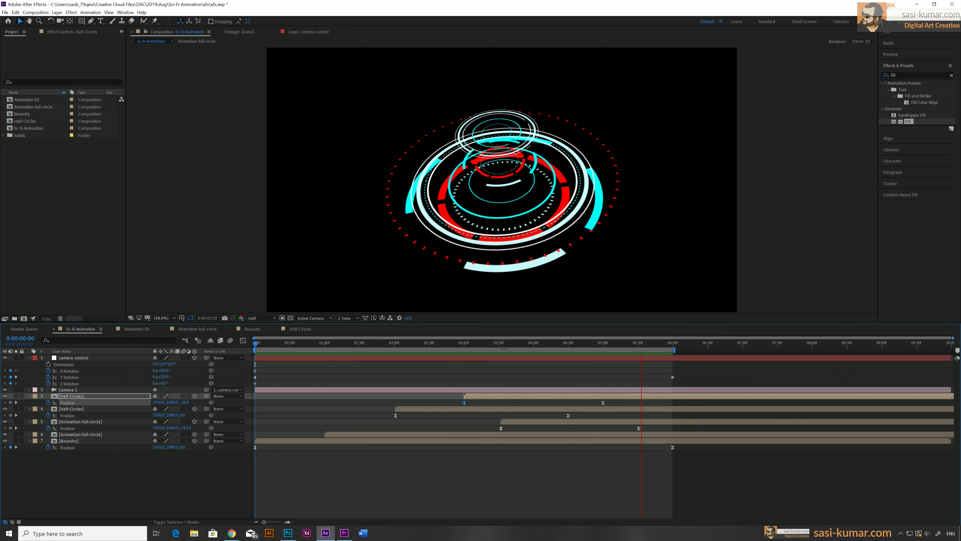
Duplicate the Half-Circles copy and move the new copy to start at about 3.5 seconds
mouse_move(506, 340)
left_mouse_down()
mouse_move(447, 345)
mouse_move(655, 351)
mouse_move(500, 355)
left_mouse_up()
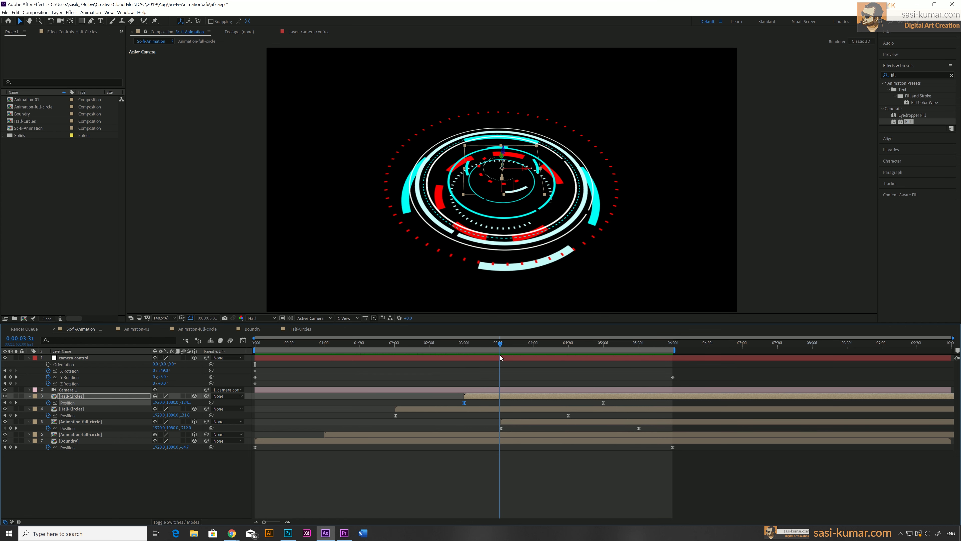
left_click(518, 394)
left_click(473, 426)
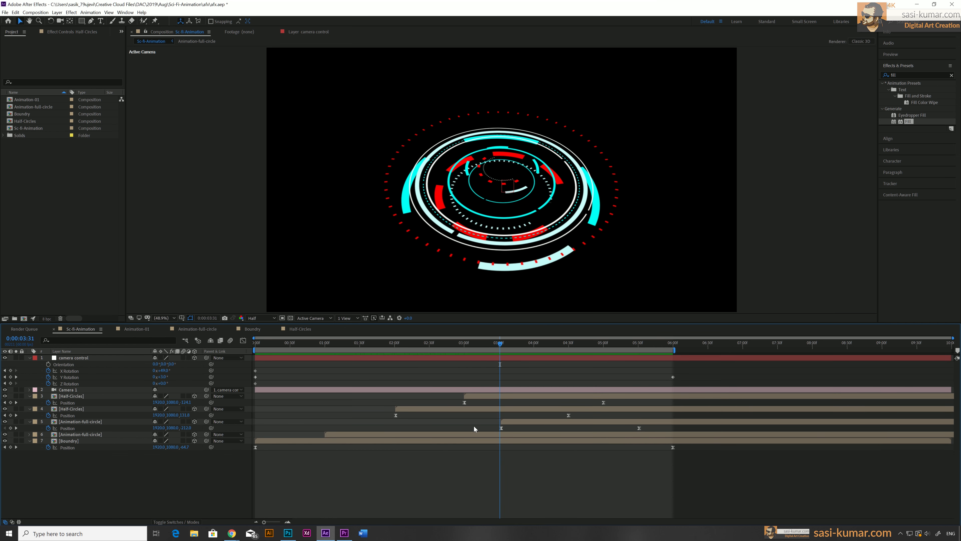
left_click(484, 397)
key("ctrl+d")
left_click_drag(484, 398, 514, 395)
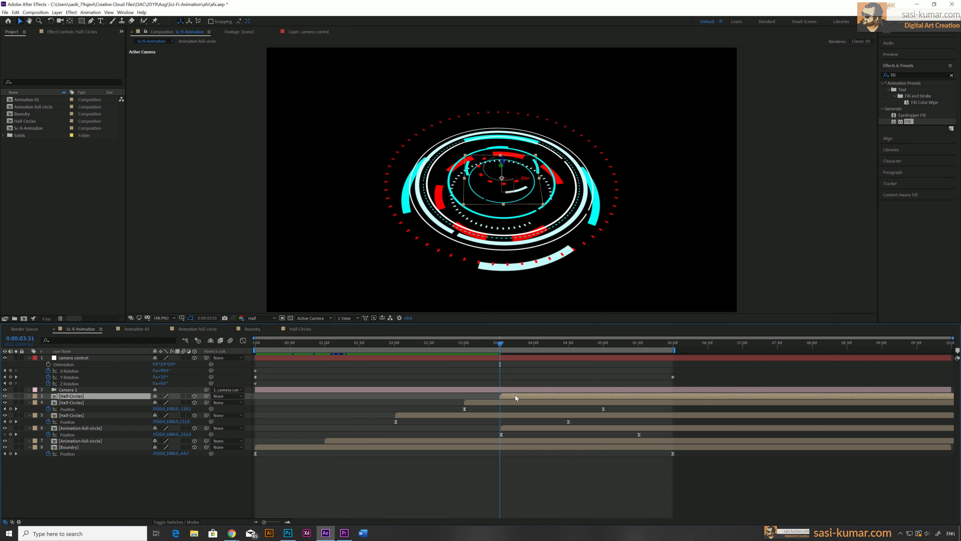
Change the new Half-Circles copy's Position at its 5.5-second keyframe
key("p")
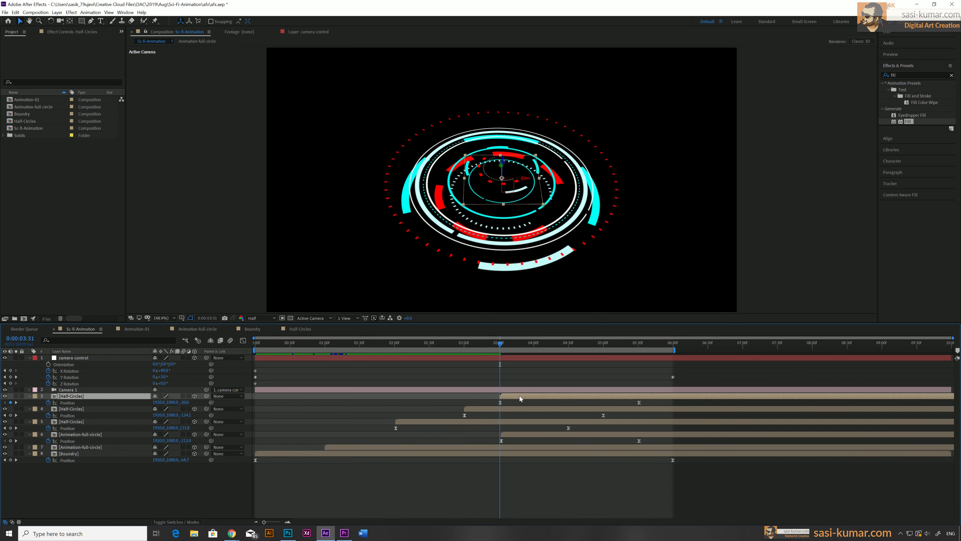
left_click_drag(631, 345, 639, 345)
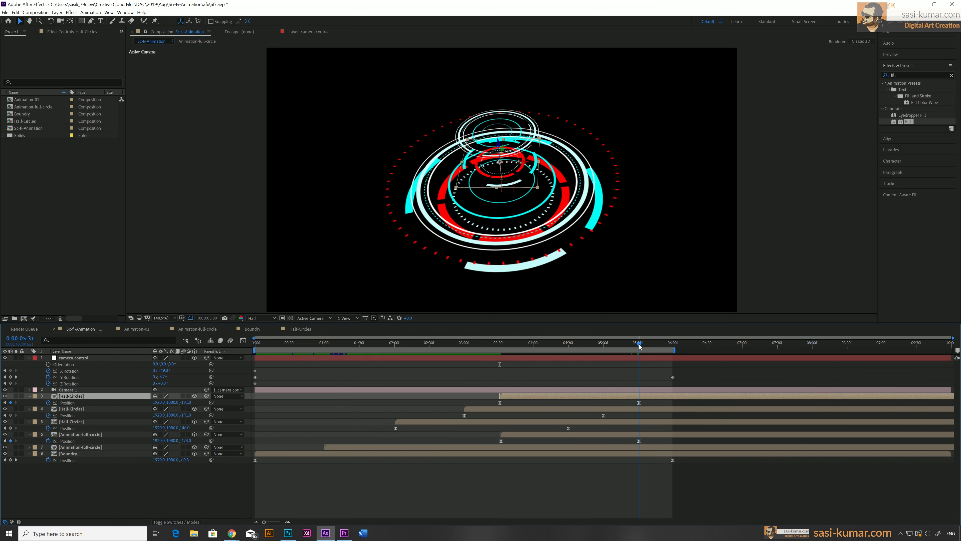
left_click(638, 403)
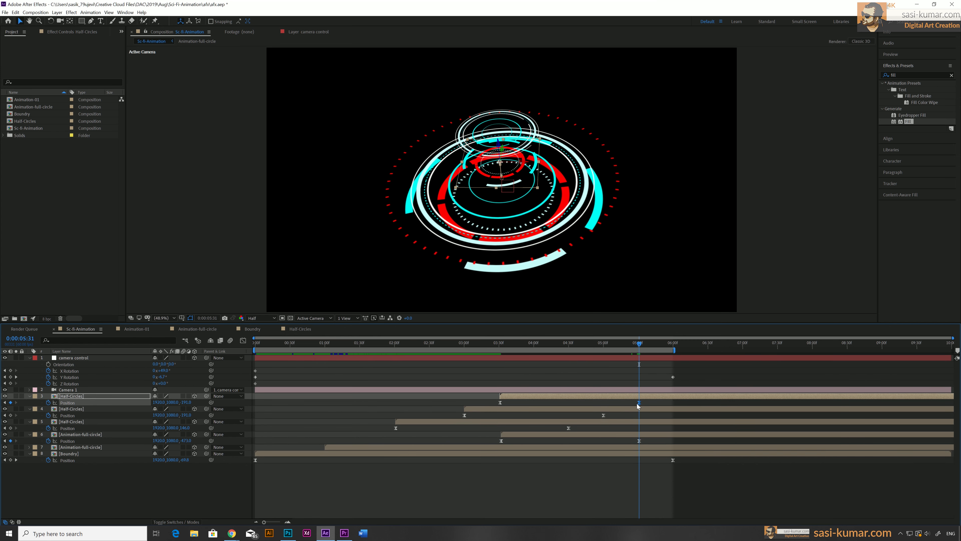
left_click_drag(186, 403, 40, 402)
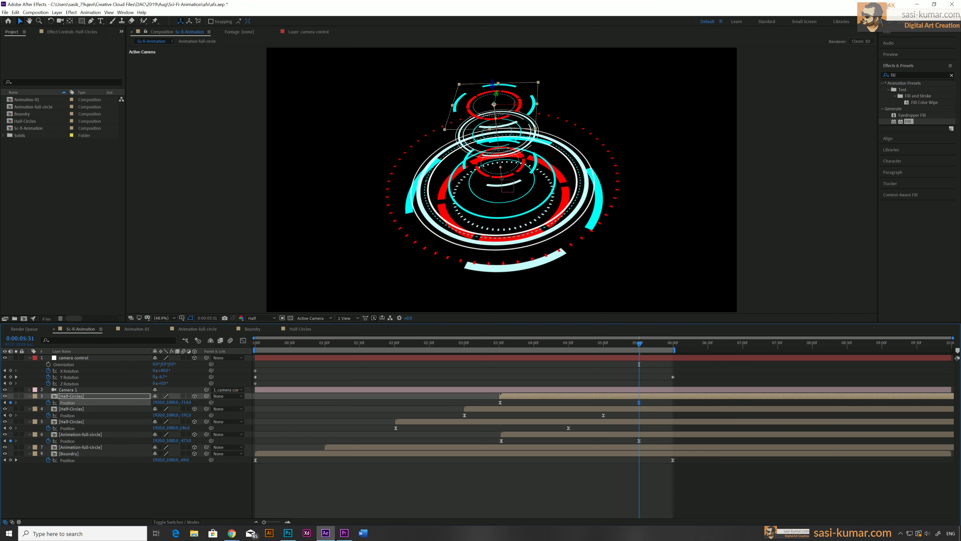
Select and delete a camera control rotation keyframe near 6 seconds
mouse_move(491, 342)
left_mouse_down()
mouse_move(642, 344)
mouse_move(500, 358)
left_mouse_up()
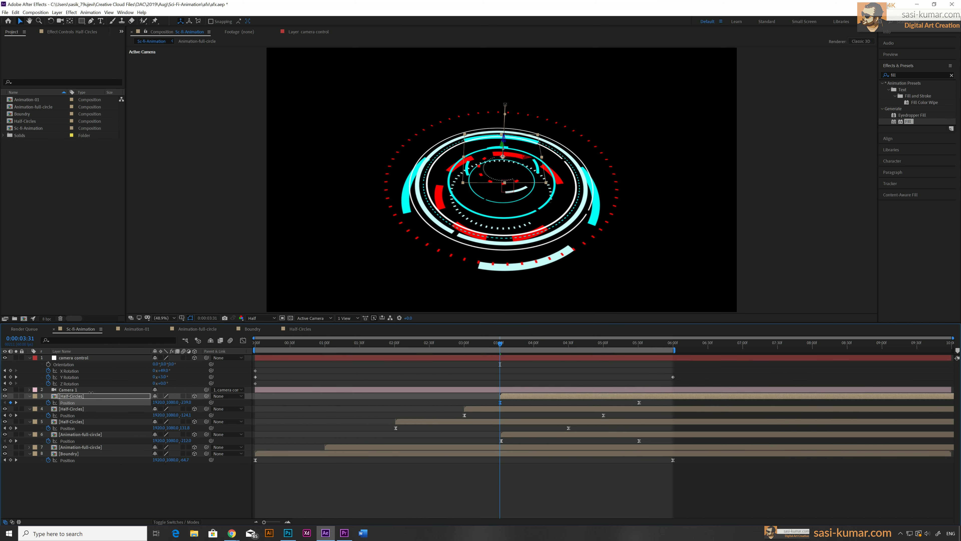
left_click_drag(500, 346, 649, 378)
left_click(686, 373)
key("Delete")
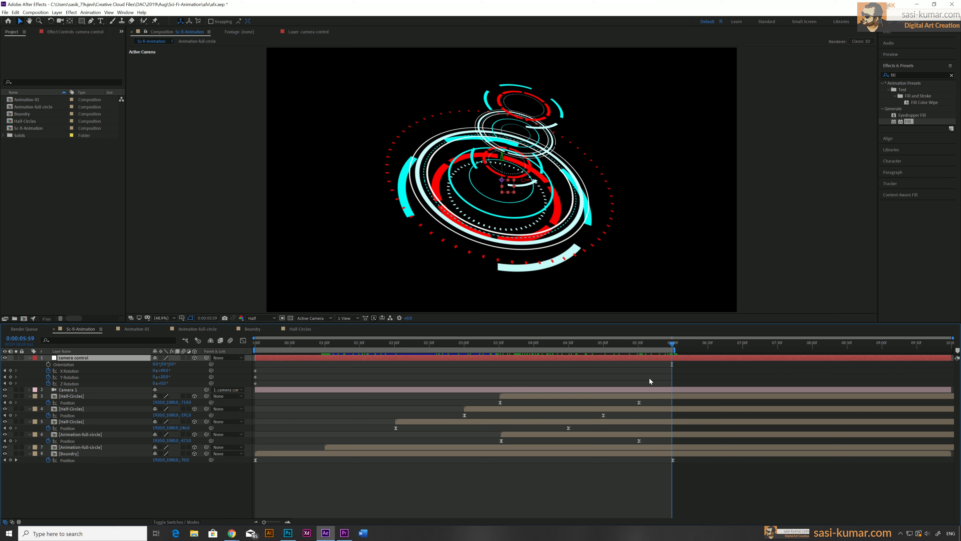
Preview the animation from the start
left_click_drag(261, 348, 212, 360)
key("space")
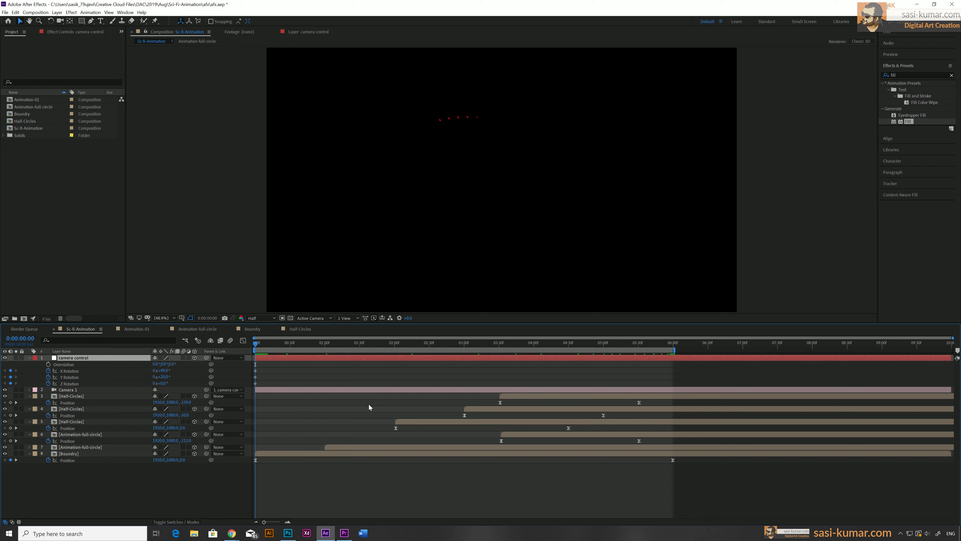
Set the camera control's Z Rotation keyframe at 6 seconds
left_click_drag(301, 340, 673, 352)
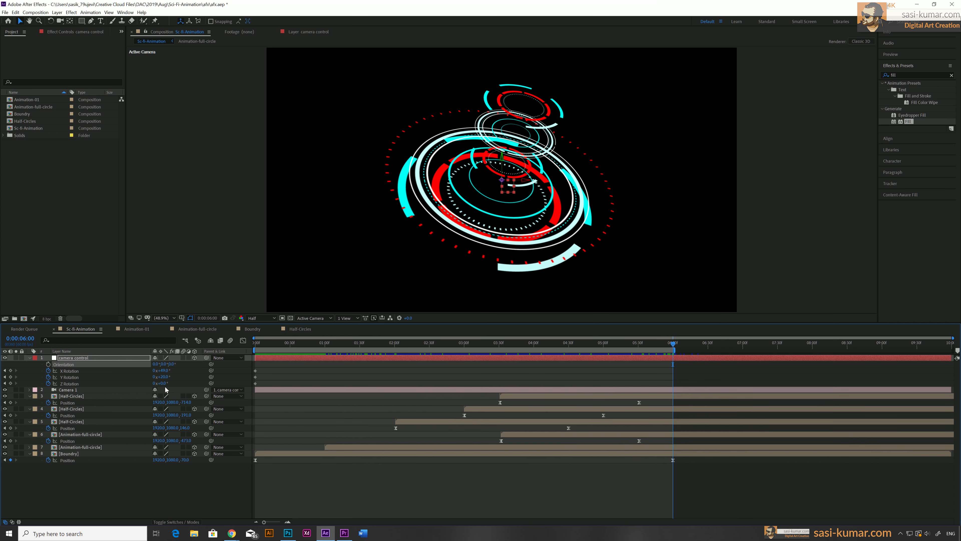
left_click_drag(159, 383, 124, 361)
left_click_drag(166, 386, 125, 373)
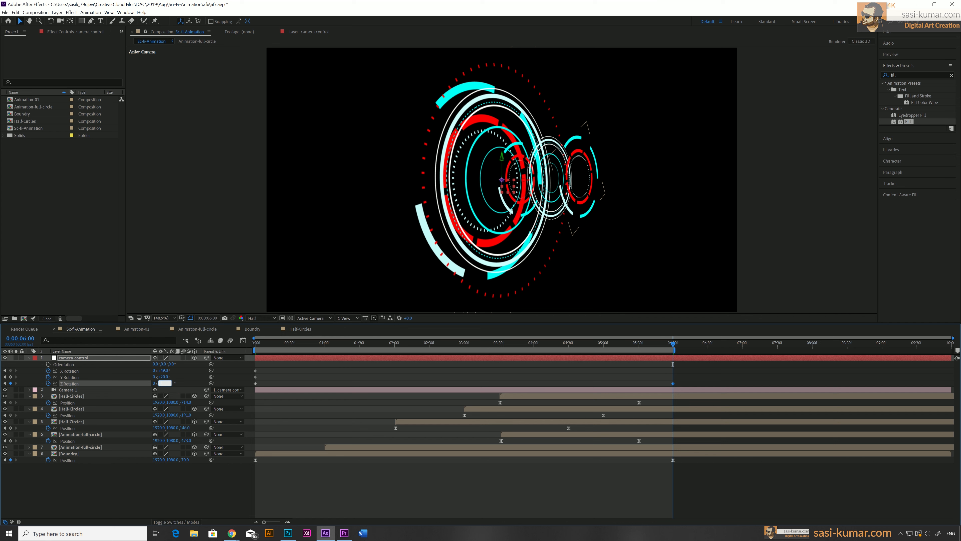
key("Return")
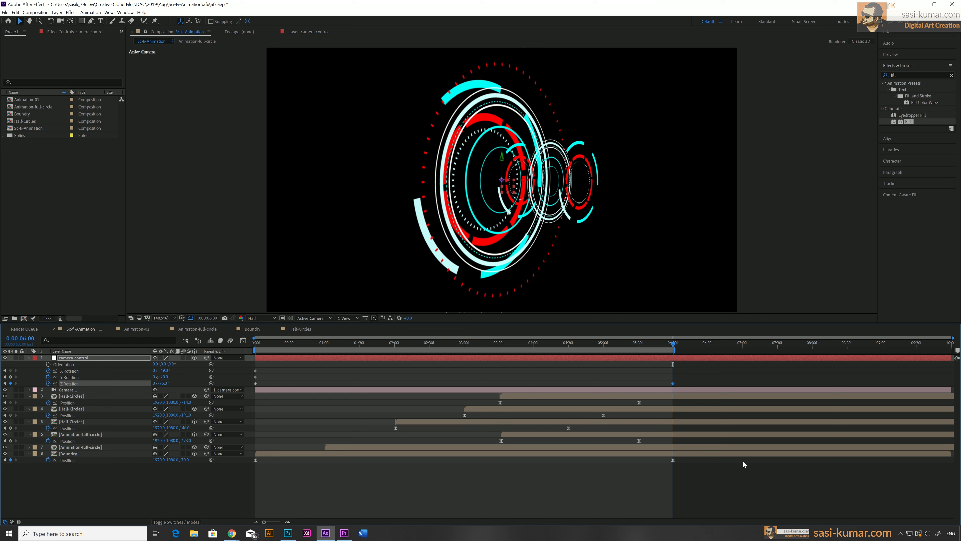
Adjust the original Half-Circles layer's Position at its 4.5-second keyframe
mouse_move(657, 348)
left_mouse_down()
mouse_move(337, 345)
mouse_move(674, 351)
left_mouse_up()
left_click_drag(399, 345, 570, 423)
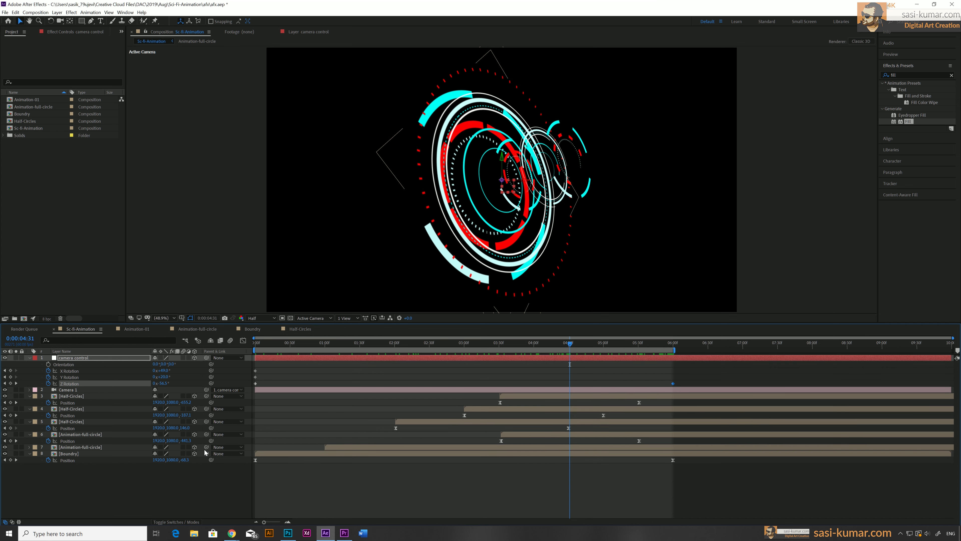
left_click(575, 420)
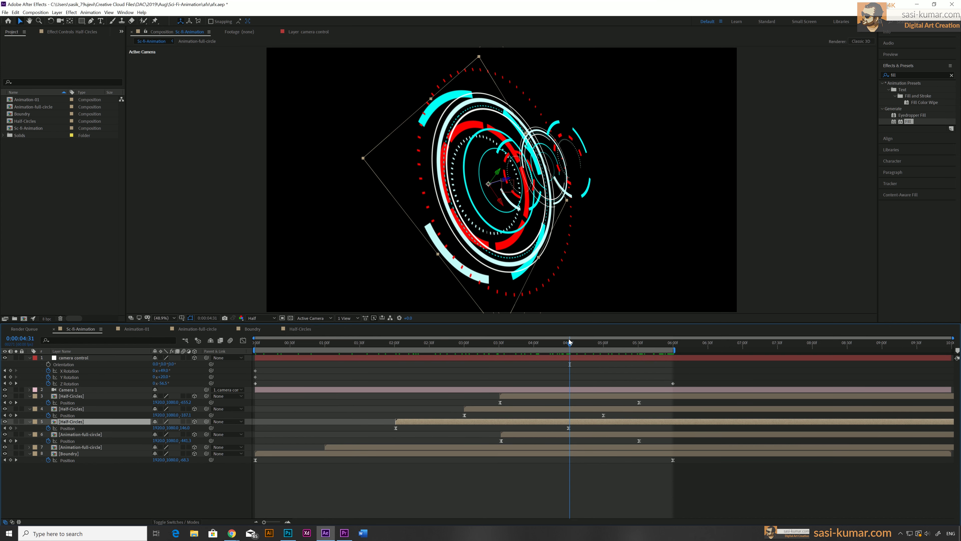
left_click_drag(568, 345, 567, 346)
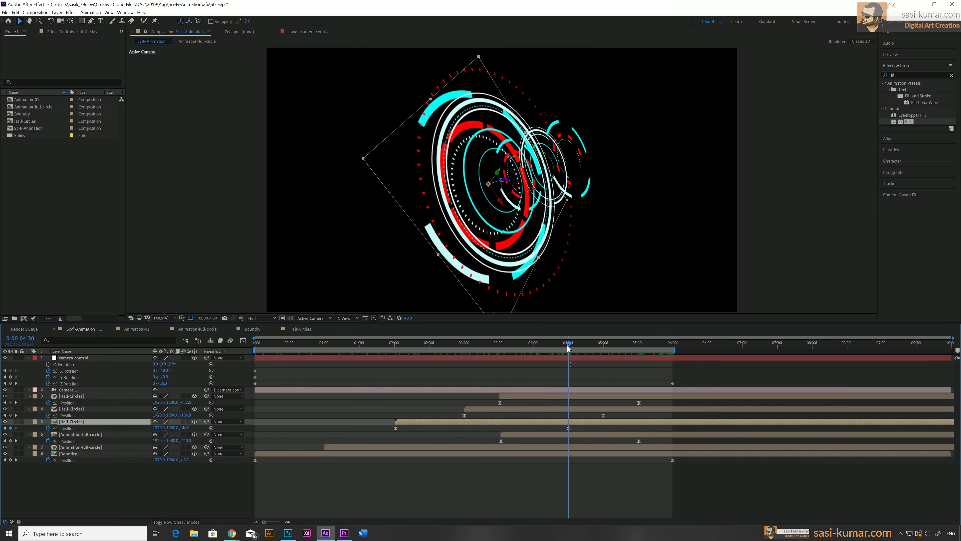
left_click_drag(188, 427, 293, 420)
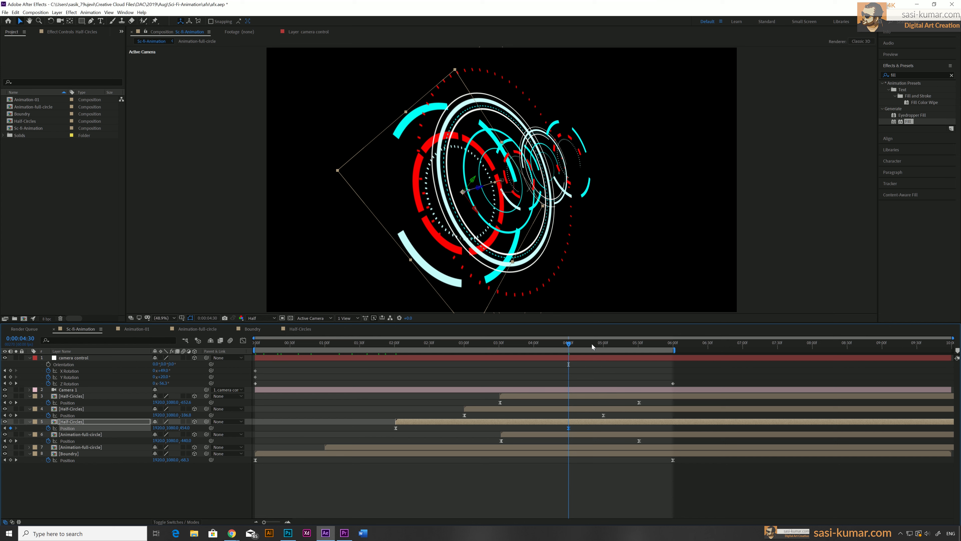
Adjust the first Half-Circles copy's Position at its 5-second keyframe
left_click(604, 344)
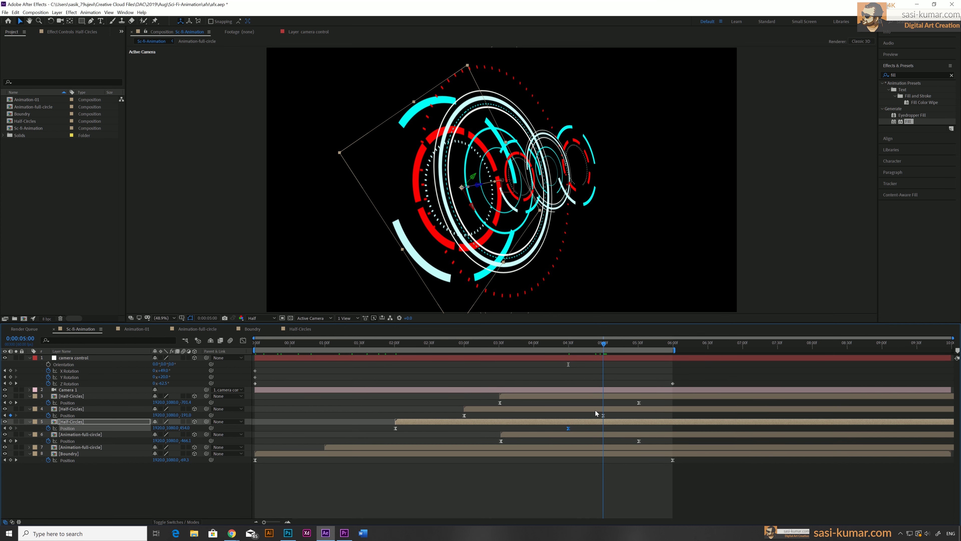
left_click(611, 407)
left_click_drag(187, 415, 166, 416)
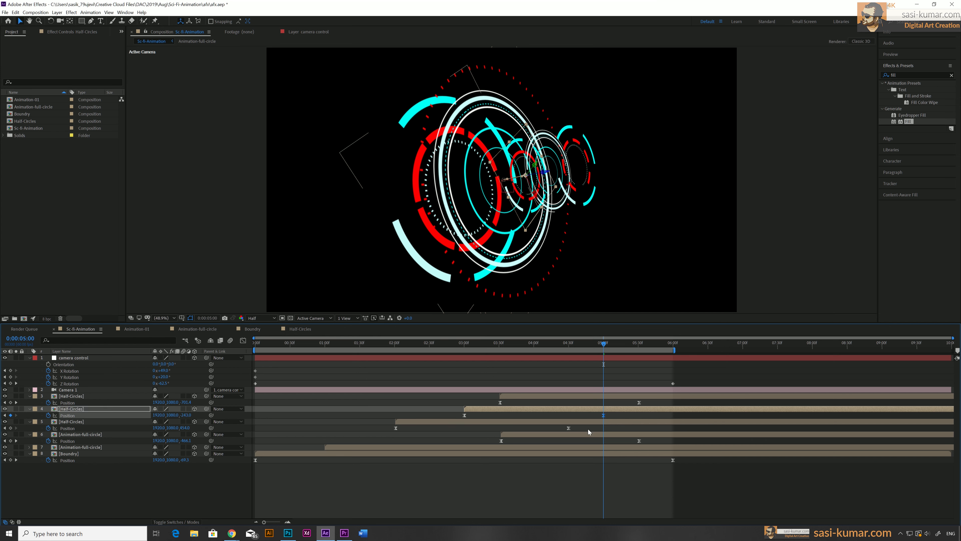
Animate the original Animation-full-circle layer's Position with keyframes at 1 and 6 seconds
left_click(583, 447)
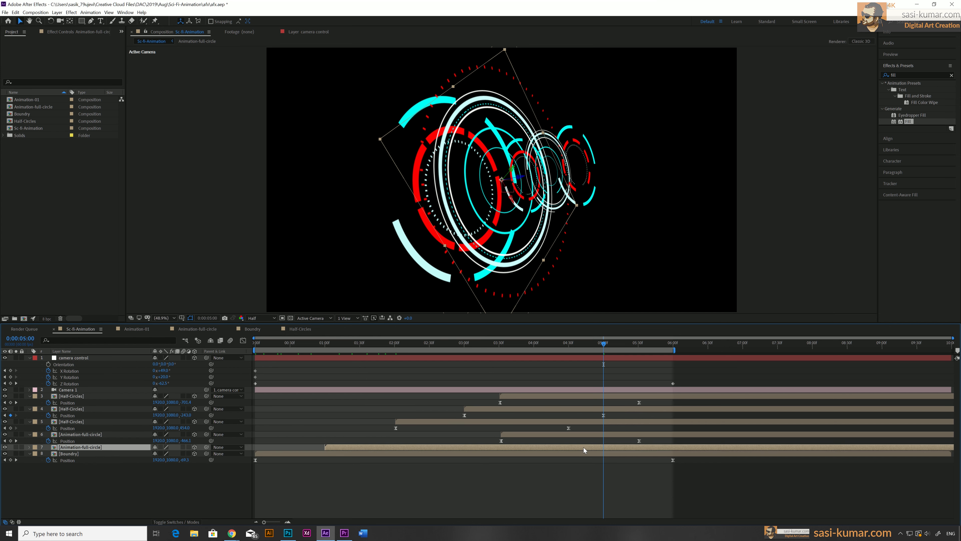
key("p")
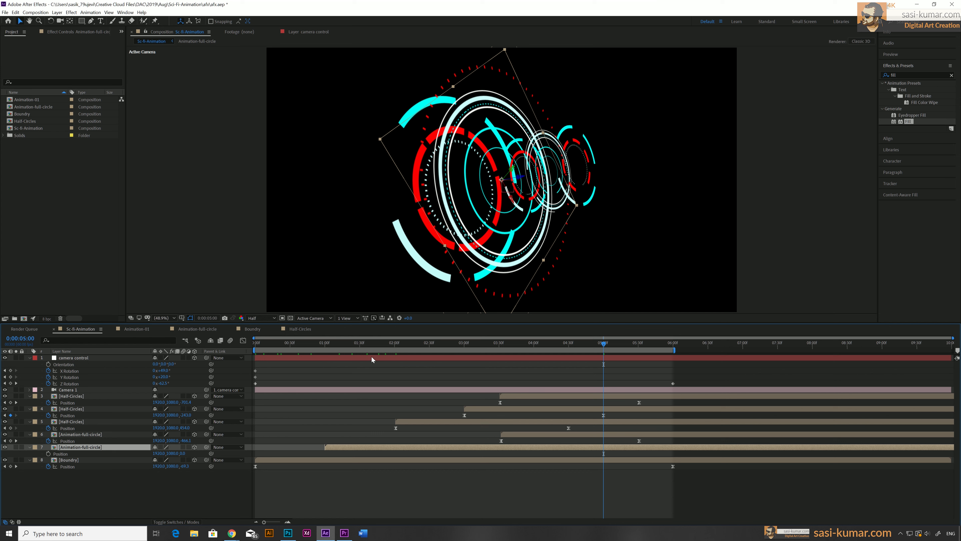
left_click_drag(338, 341, 326, 344)
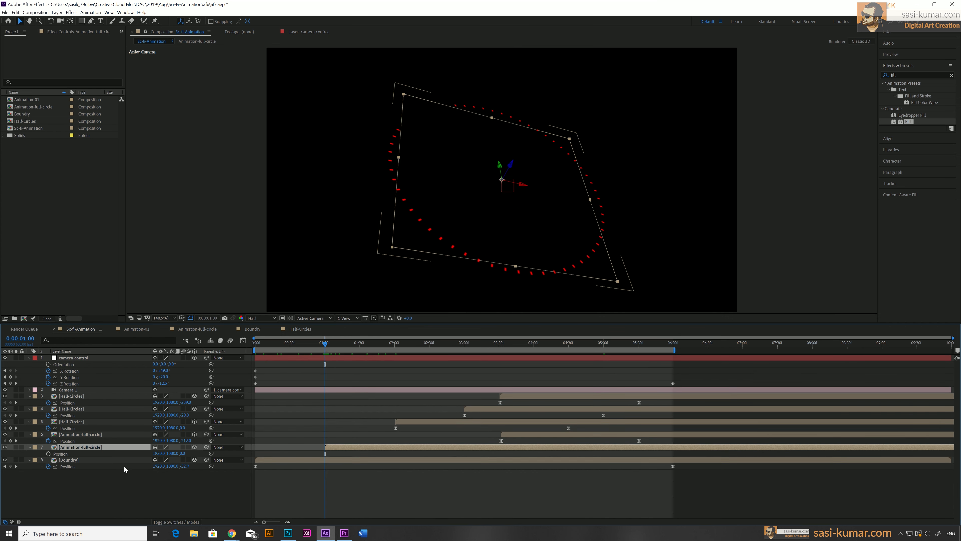
left_click(48, 453)
left_click_drag(337, 345, 673, 359)
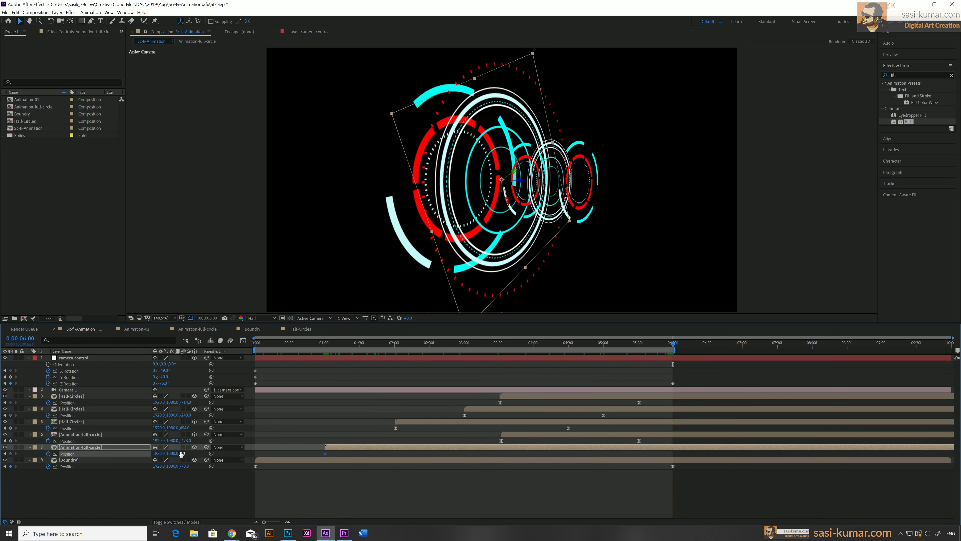
left_click_drag(182, 454, 227, 447)
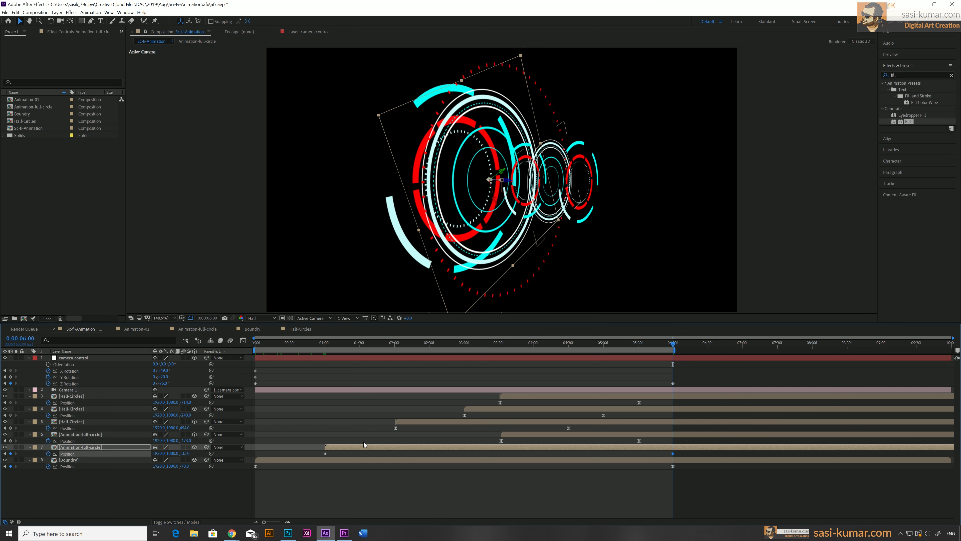
Adjust the Boundry layer's Position at its 6-second keyframe
left_click(291, 461)
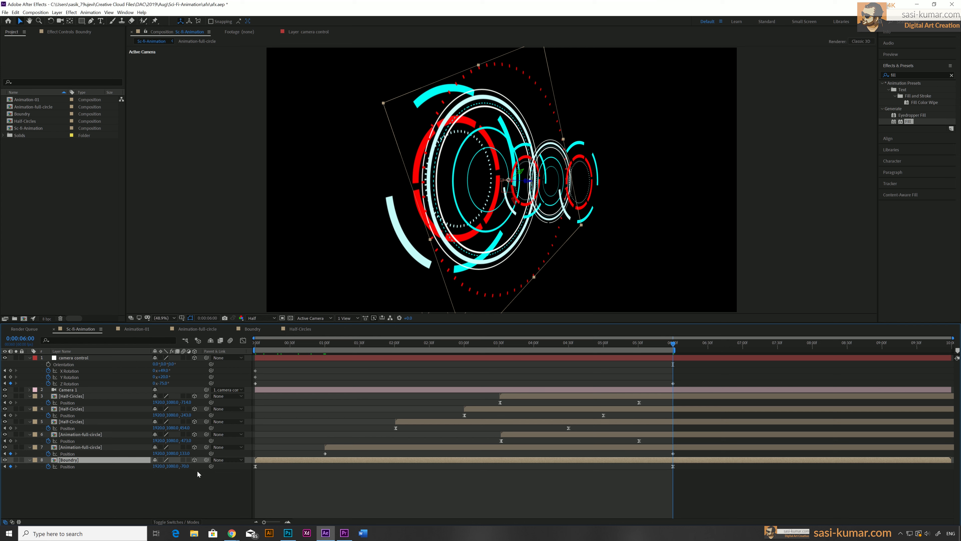
left_click_drag(185, 466, 517, 483)
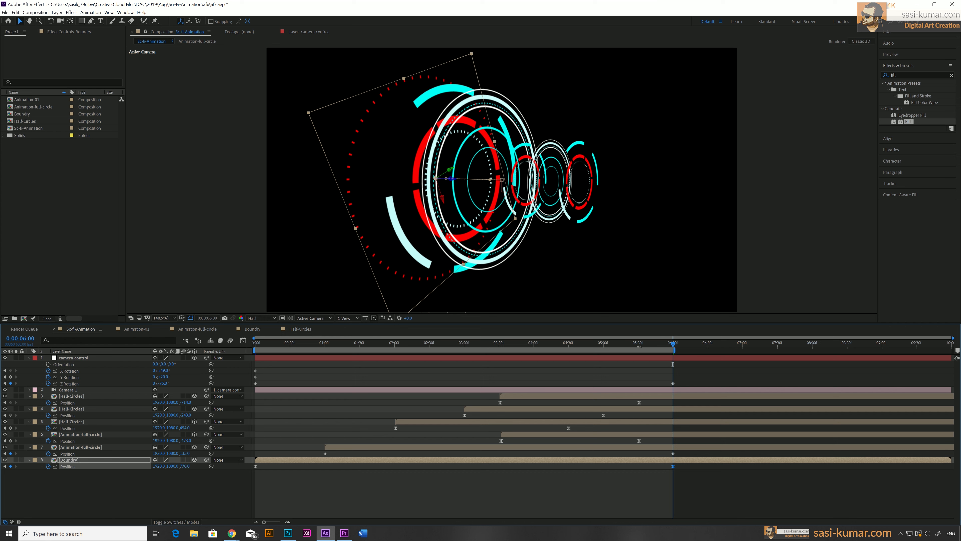
Move the Animation-full-circle copy's second Position keyframe to 6 seconds and adjust its Position there
left_click(639, 441)
left_click_drag(639, 441, 673, 442)
left_click_drag(186, 440, 174, 441)
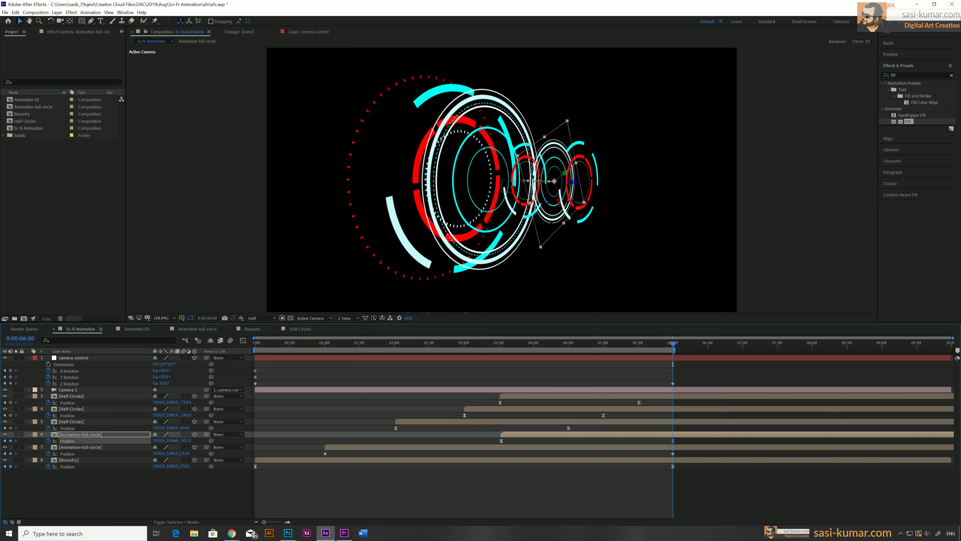
Move the original Half-Circles layer's 4.5-second Position keyframe to 6 seconds and adjust its Position there
left_click(615, 422)
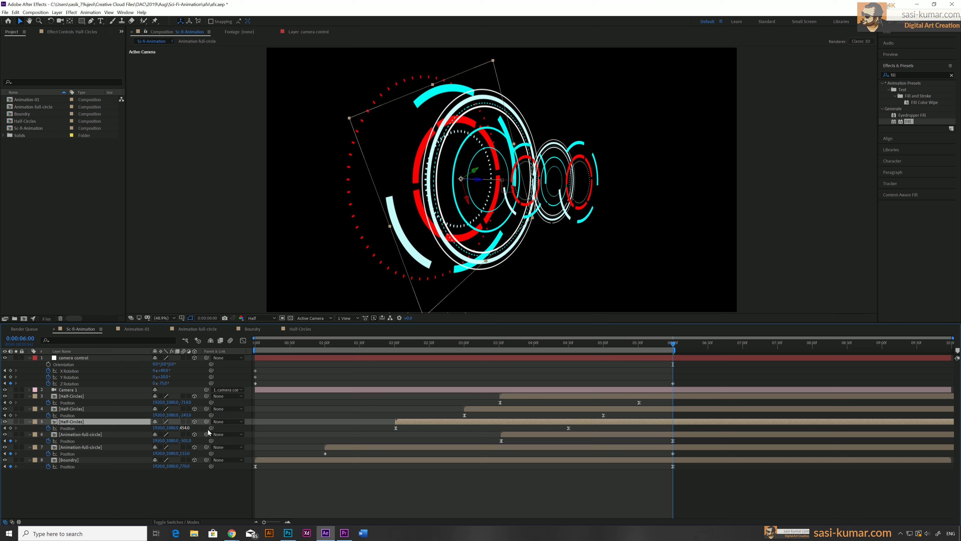
left_click(568, 344)
left_click_drag(568, 429, 672, 429)
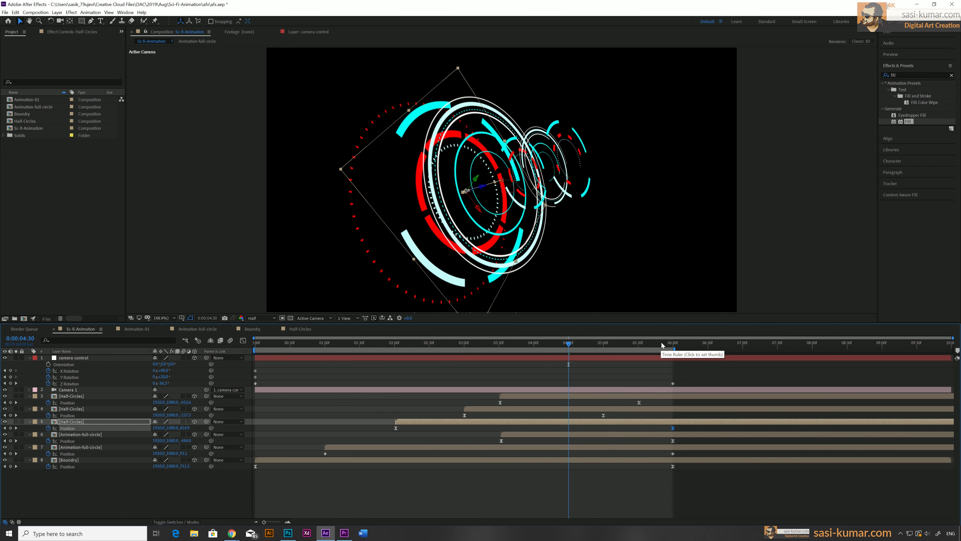
left_click(673, 344)
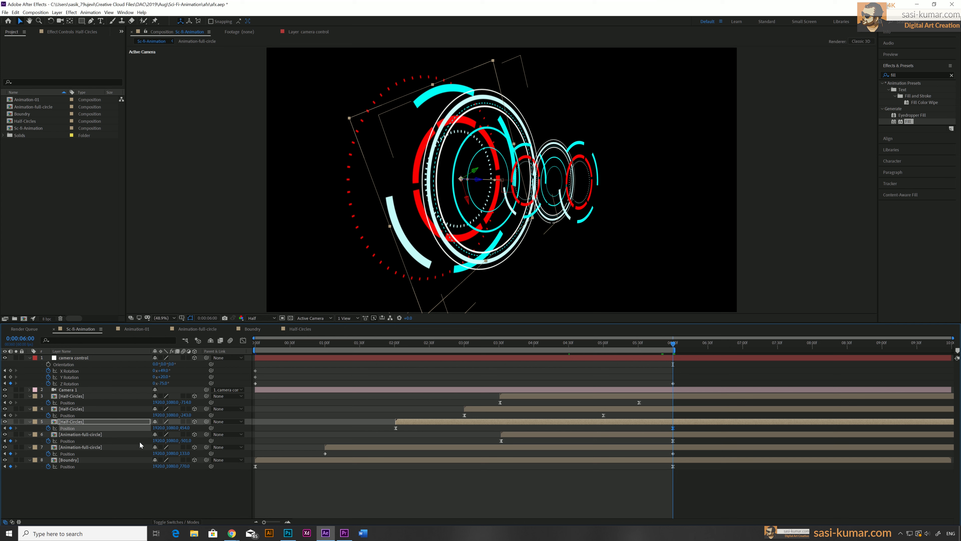
left_click_drag(185, 427, 320, 426)
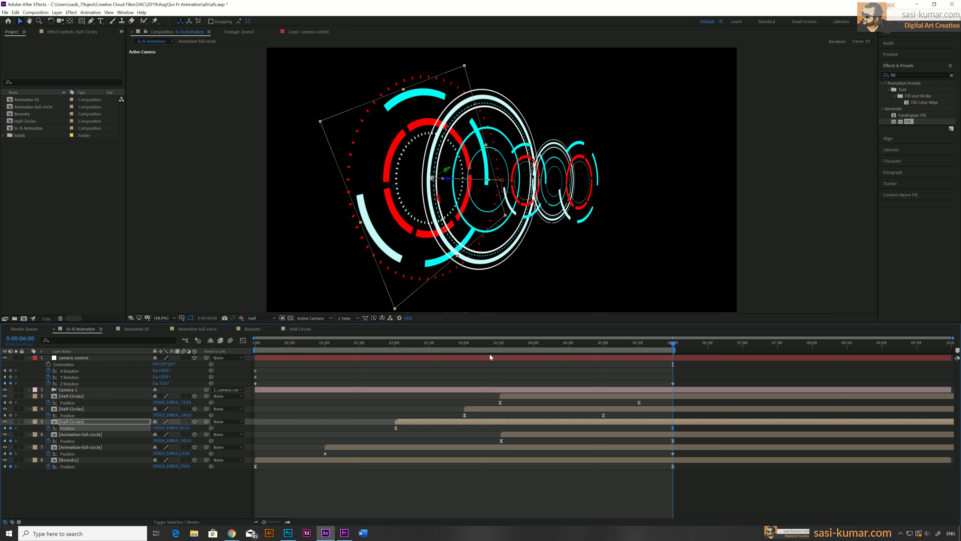
Return to the start of the composition and preview the animation
left_click_drag(489, 345, 256, 348)
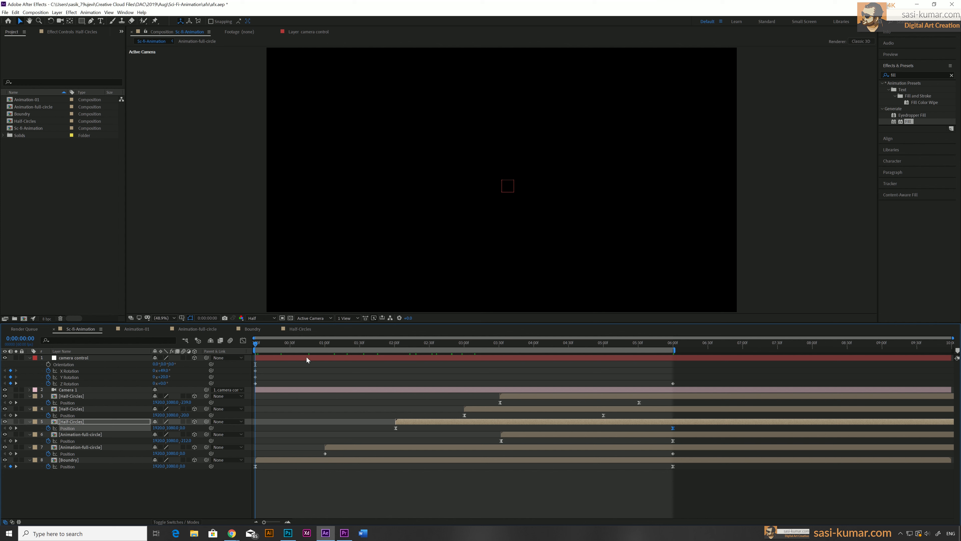
mouse_move(264, 345)
left_mouse_down()
mouse_move(383, 345)
mouse_move(255, 343)
left_mouse_up()
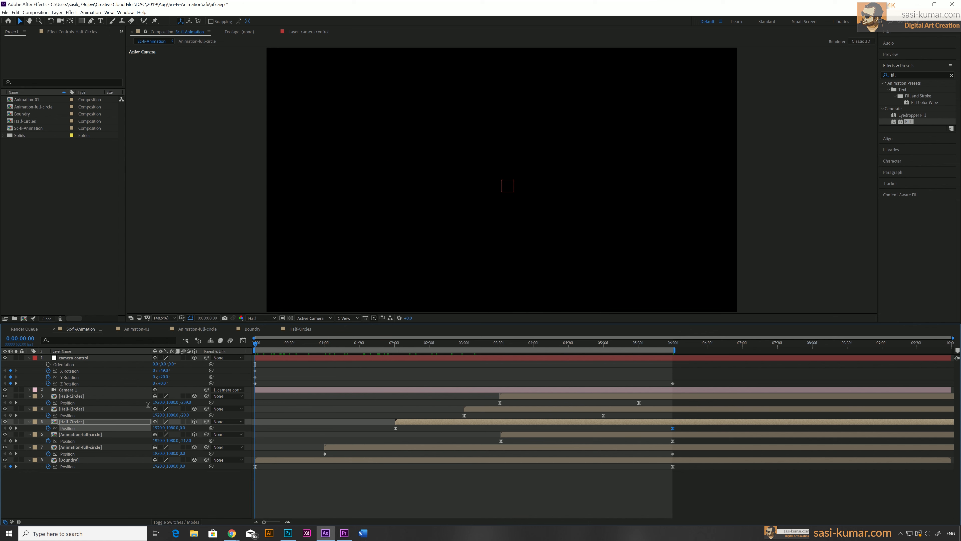
key("space")
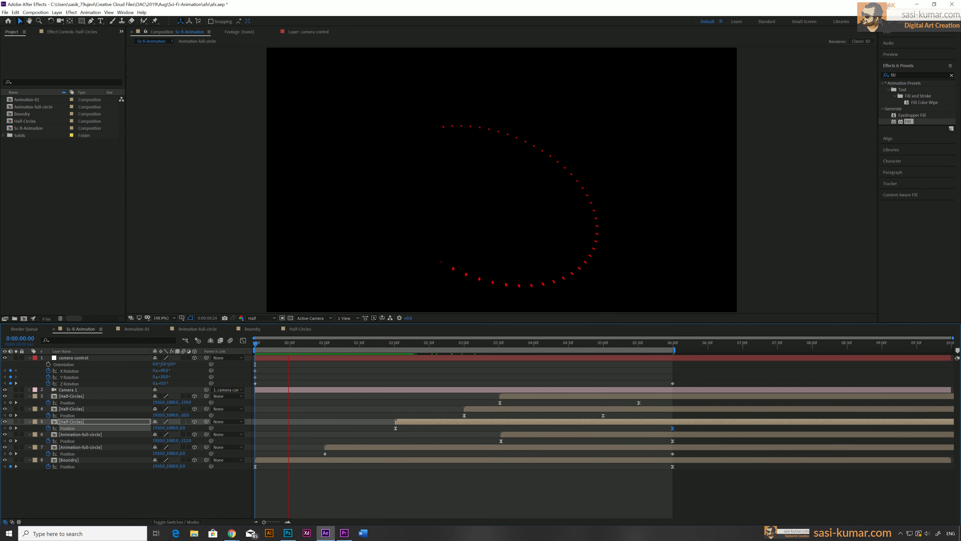
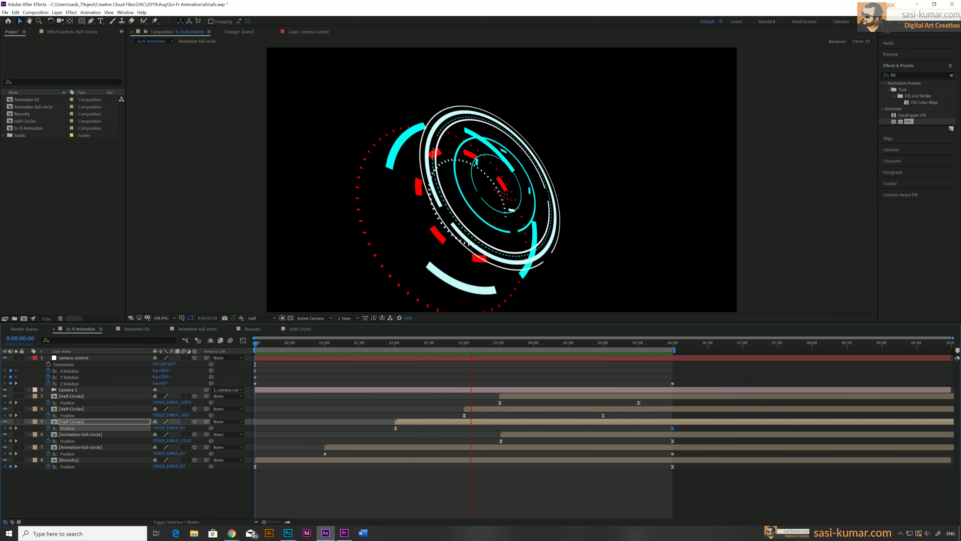
Adjust the camera control layer's Position at about 3 seconds
left_click(427, 342)
left_click(469, 342)
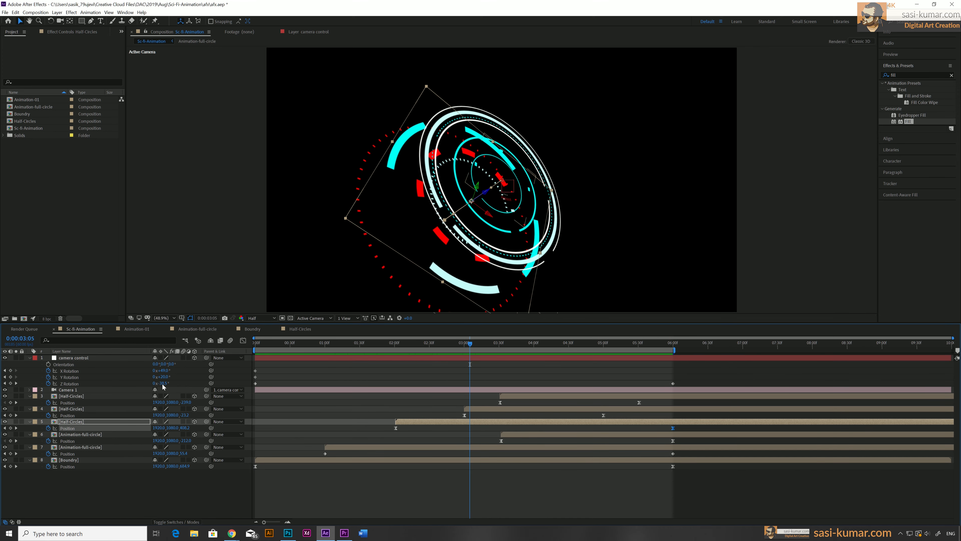
left_click(82, 359)
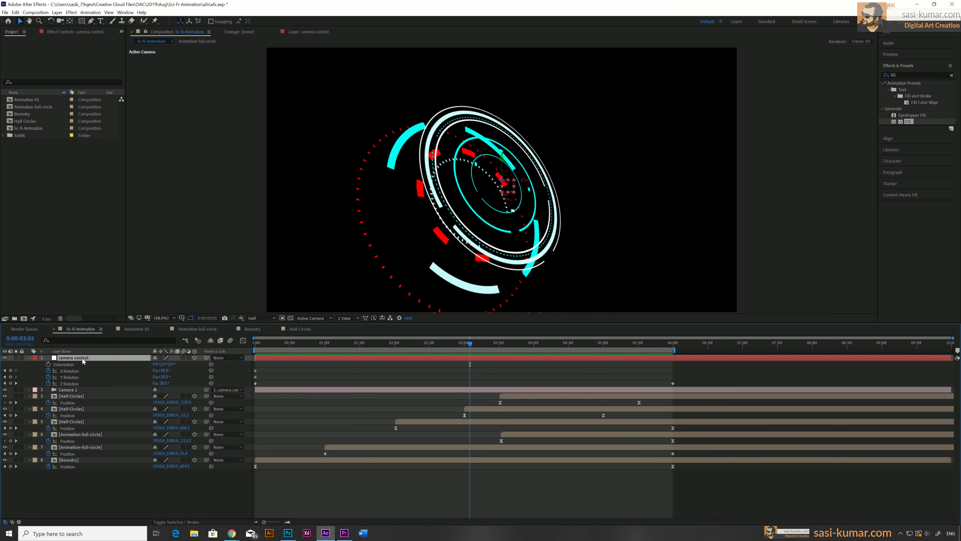
key("p")
left_click_drag(176, 364, 295, 358)
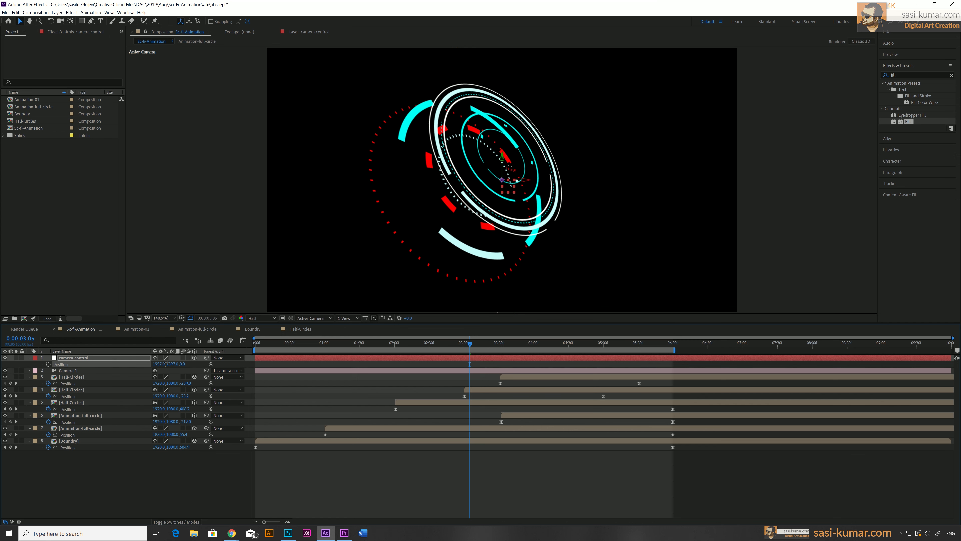
left_click_drag(183, 364, 192, 362)
Scrub through the animation and collapse the revealed properties of all layers
left_click_drag(268, 343, 216, 342)
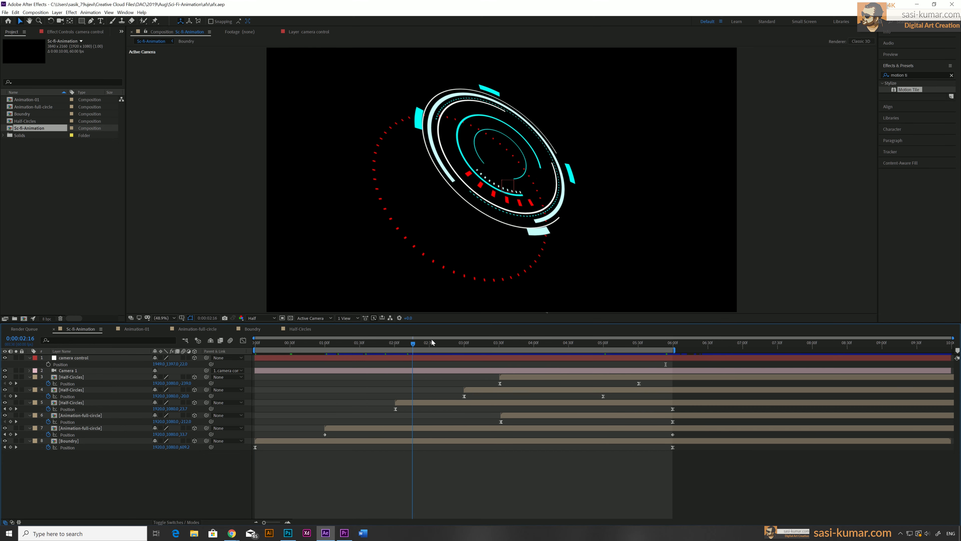
left_click_drag(431, 342, 557, 344)
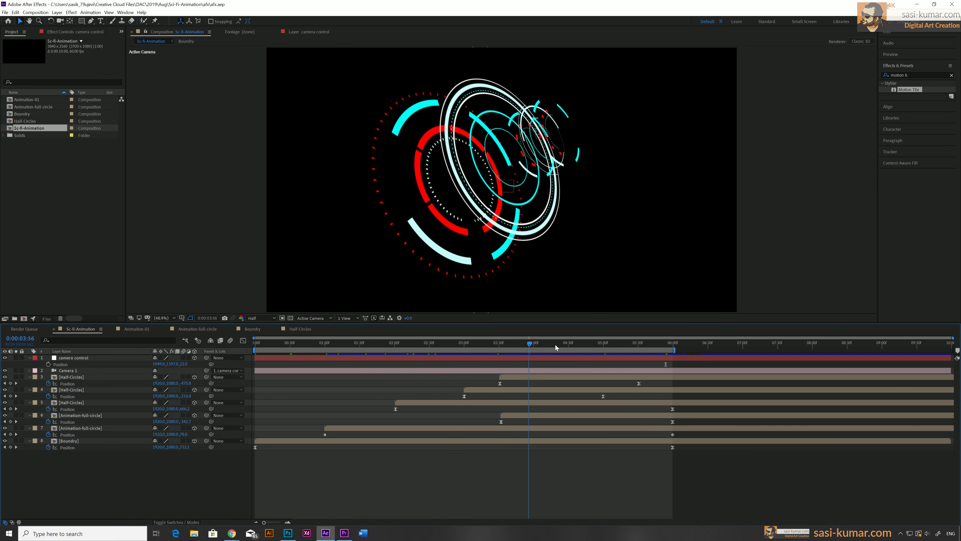
left_click(512, 378)
left_click(507, 440, "shift")
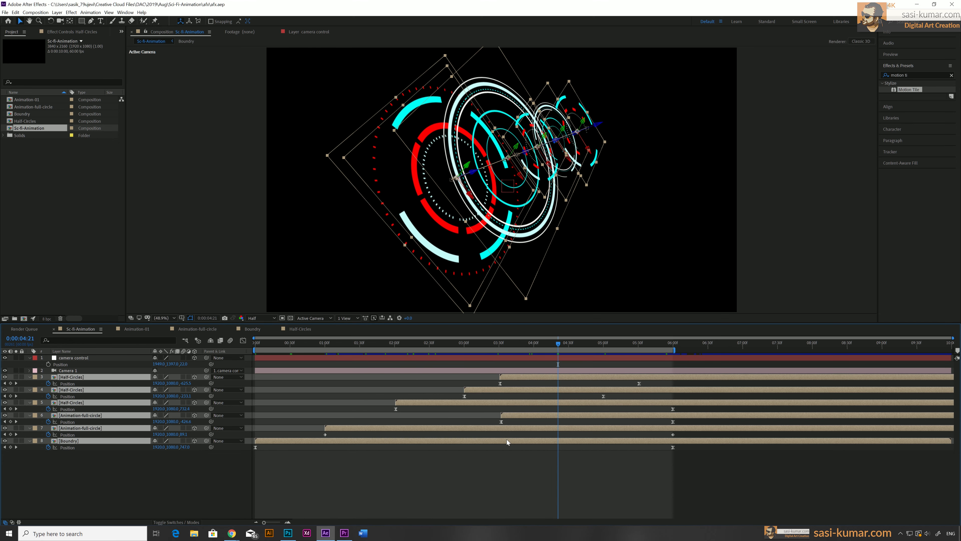
key("u")
left_click(504, 450)
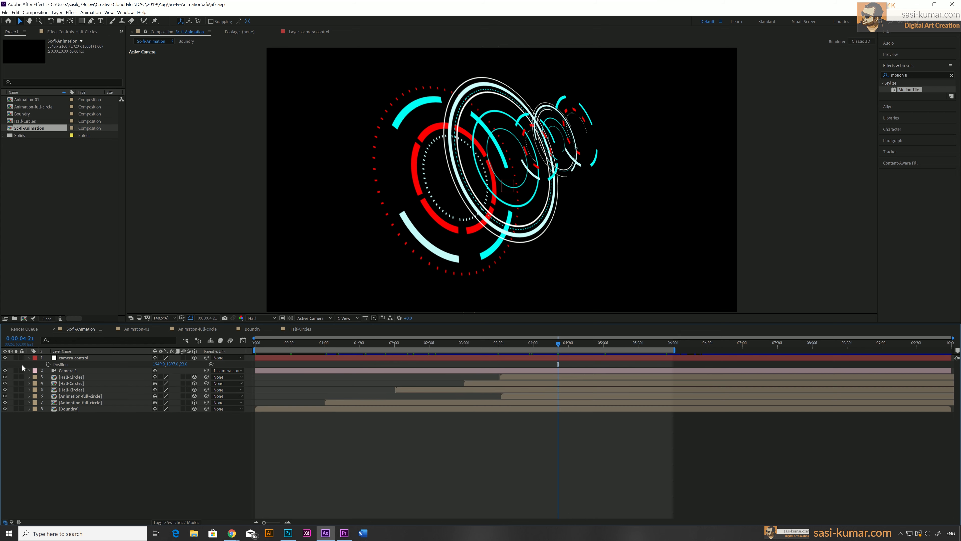
left_click(30, 357)
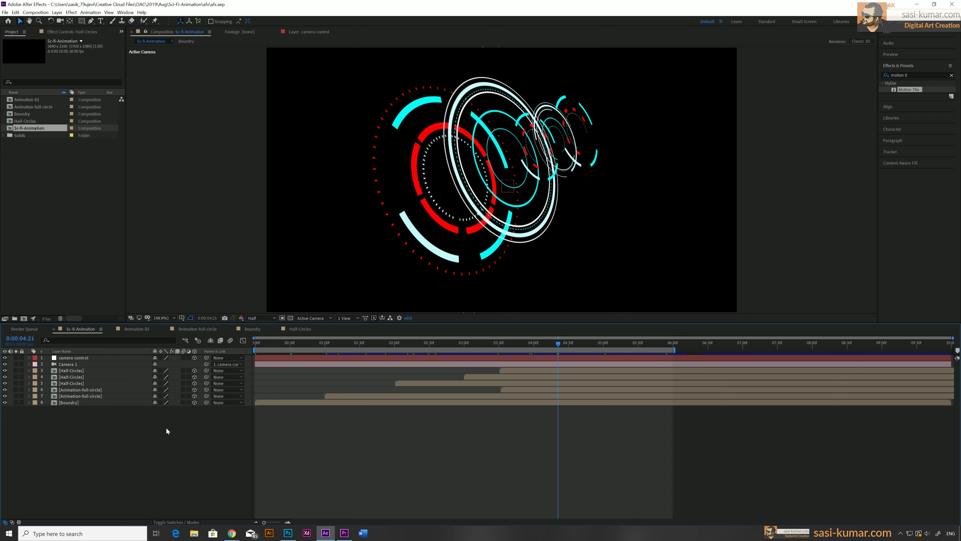
Create a new black solid layer and move it beneath all other layers
right_click(106, 436)
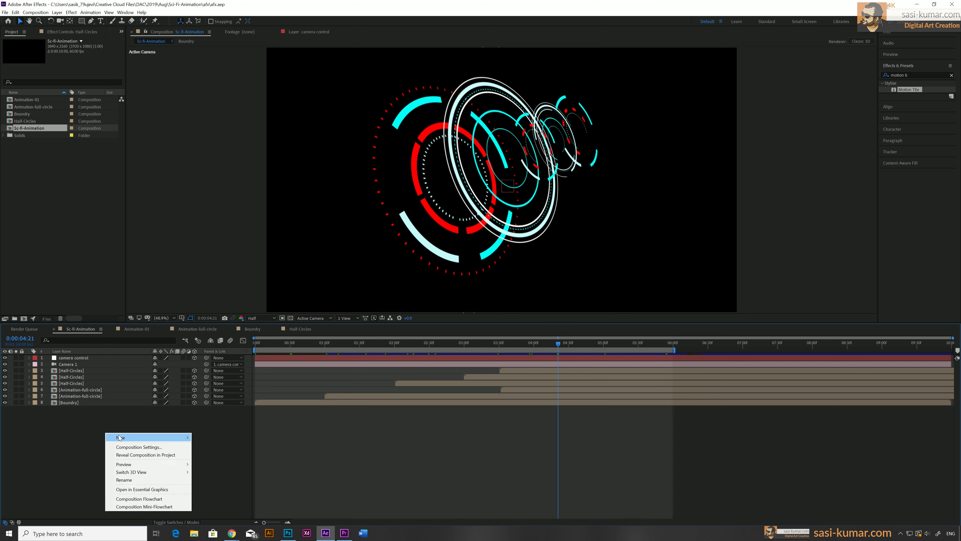
mouse_move(114, 438)
left_click(228, 456)
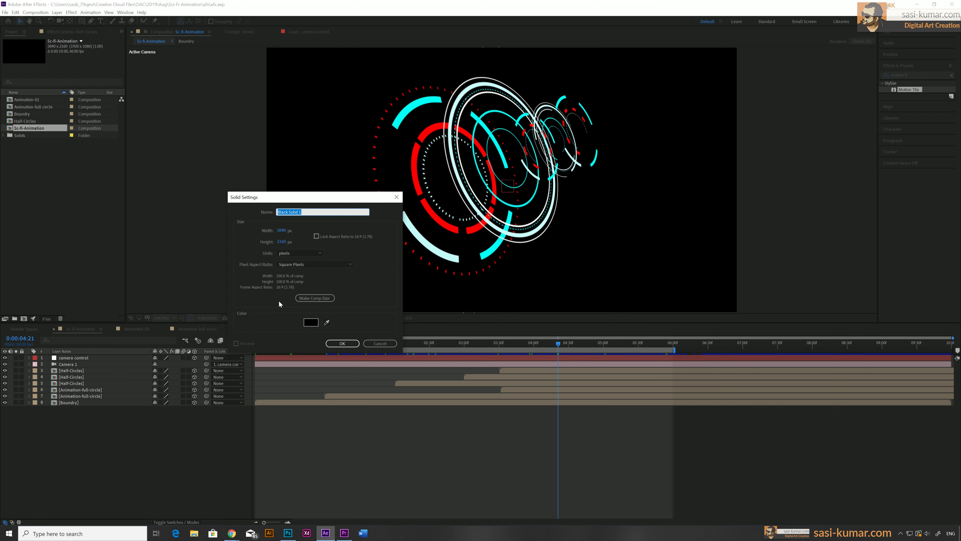
left_click(340, 342)
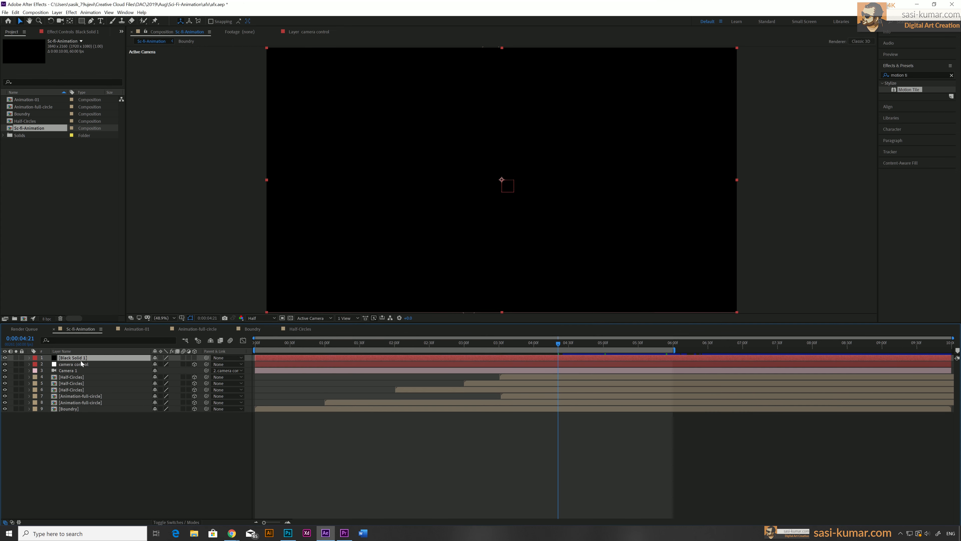
left_click_drag(81, 359, 74, 415)
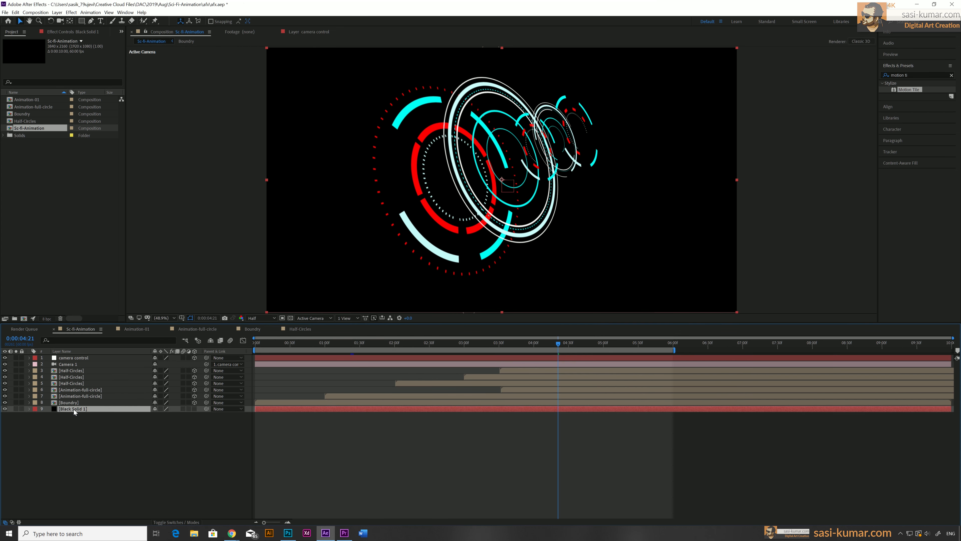
Rename the solid layer to bg
right_click(73, 409)
left_click(87, 405)
type("bg")
key("Return")
left_click(345, 456)
left_click(100, 409)
Search the effects for ramp and apply Gradient Ramp to the bg layer
left_click(952, 75)
left_click(933, 75)
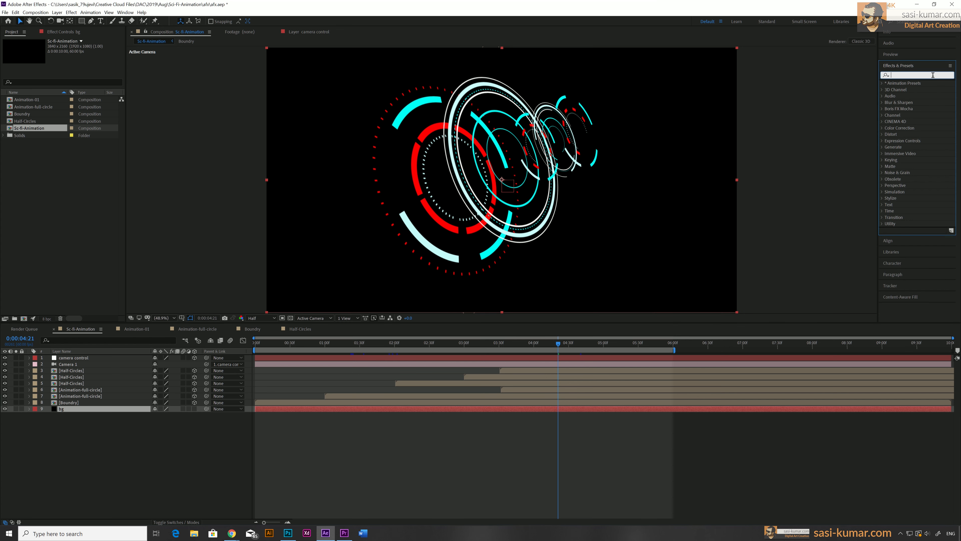
type("g")
key("BackSpace")
type("ra")
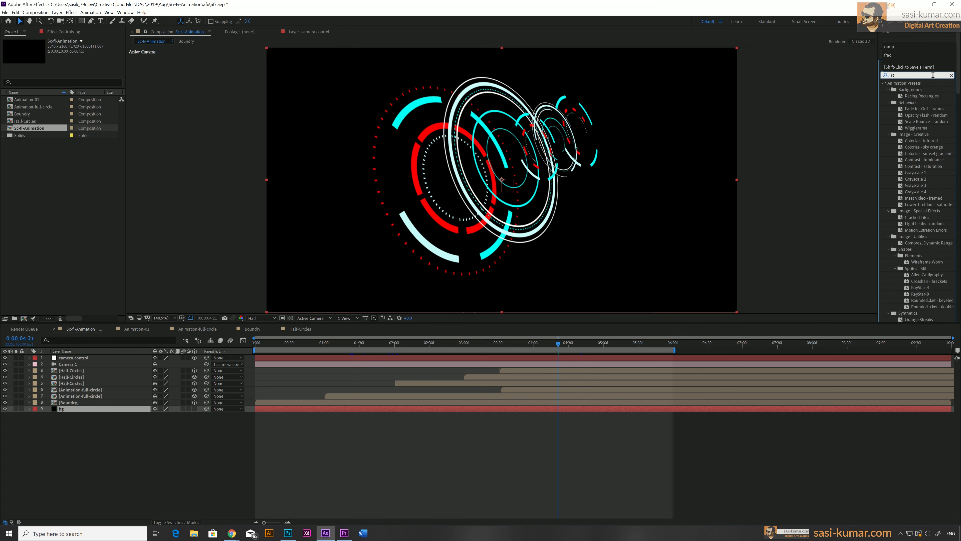
type("mp")
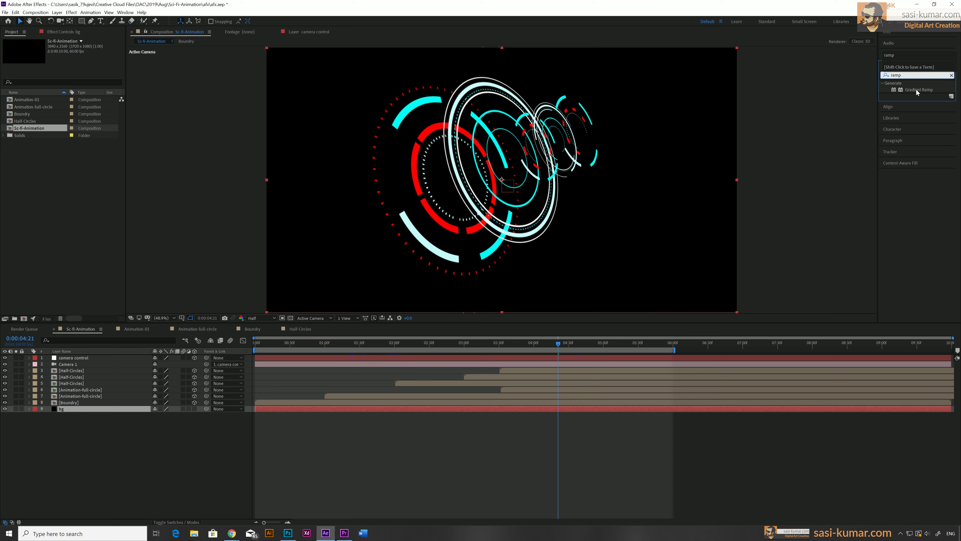
left_click_drag(915, 90, 336, 409)
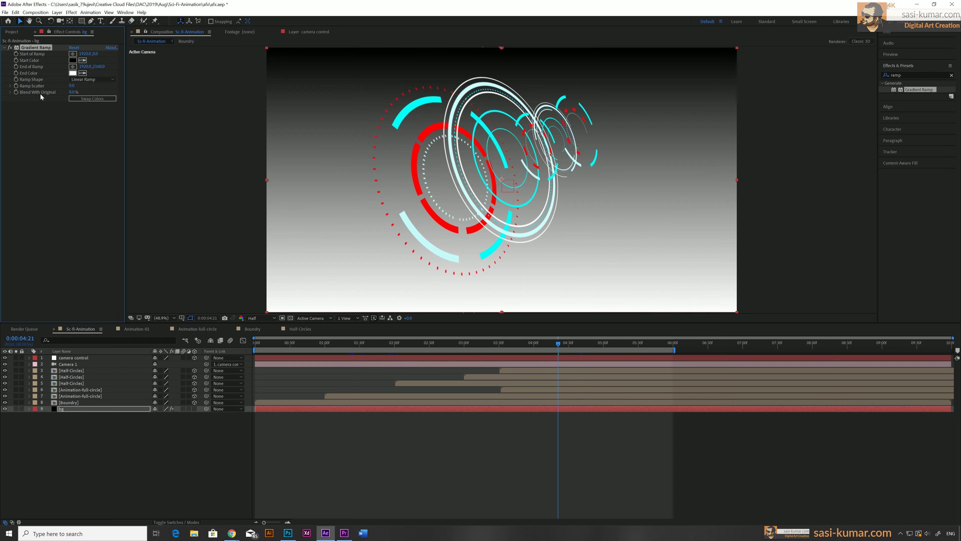
Set the Gradient Ramp's Start Color to a dark navy blue
left_click(73, 60)
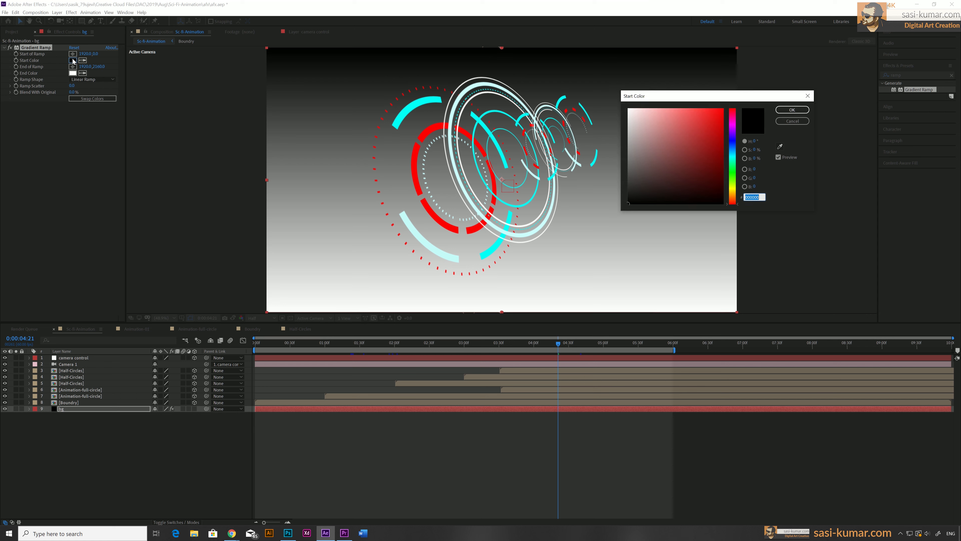
left_click(733, 149)
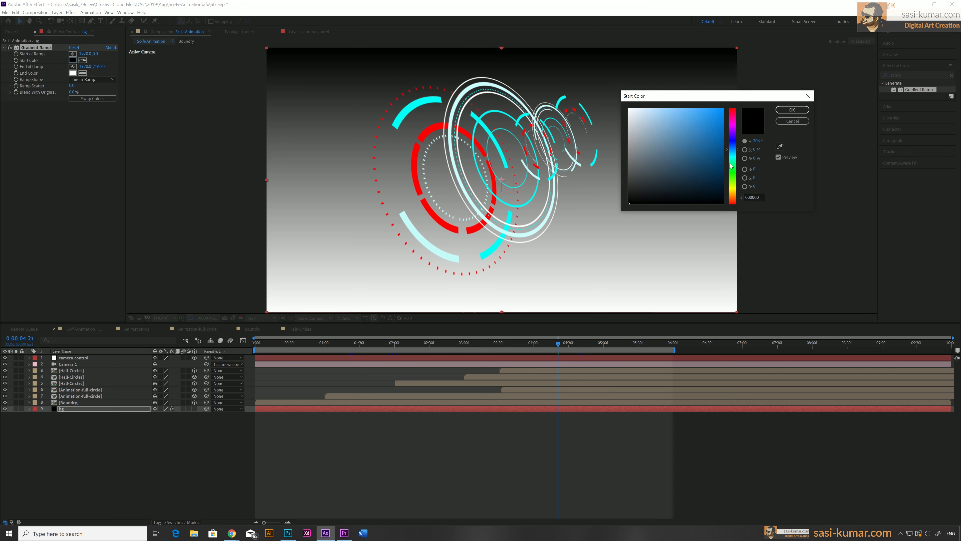
left_click_drag(720, 175, 723, 190)
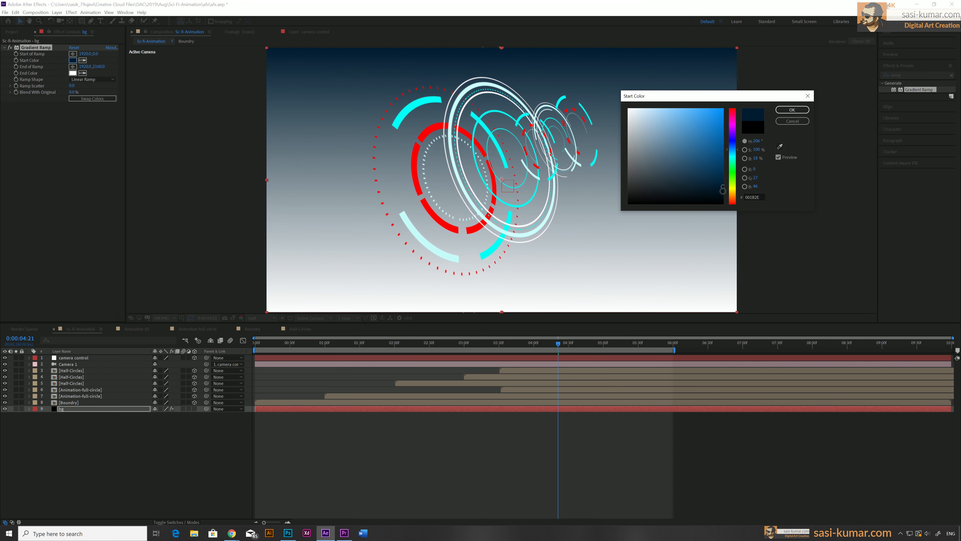
left_click(792, 109)
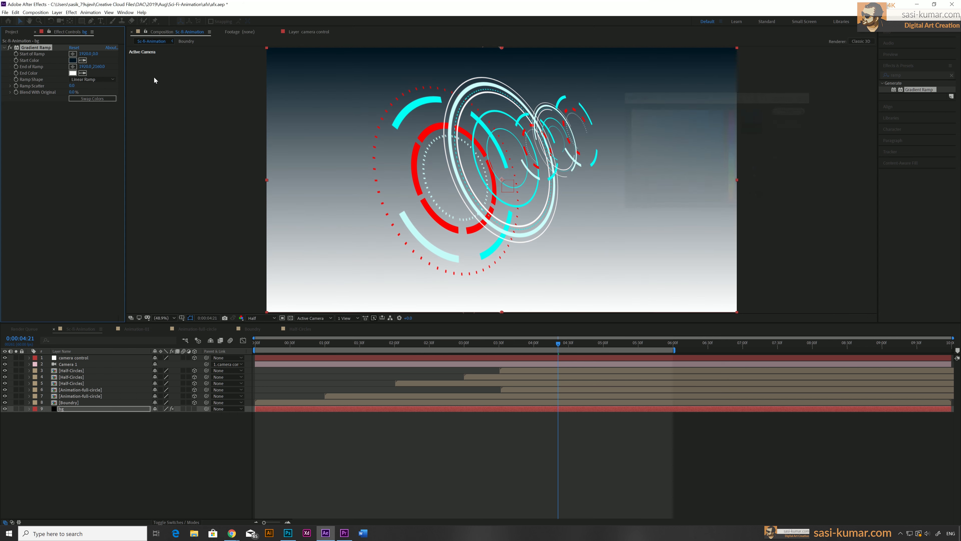
Set the Gradient Ramp's End Color to a near-black blue
left_click(71, 73)
left_click(731, 148)
left_click_drag(724, 181, 723, 200)
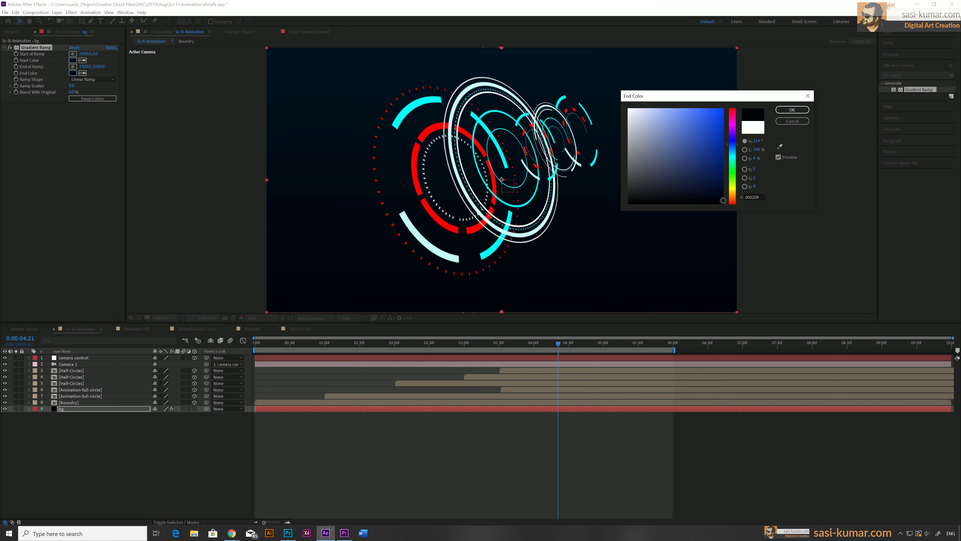
left_click(792, 110)
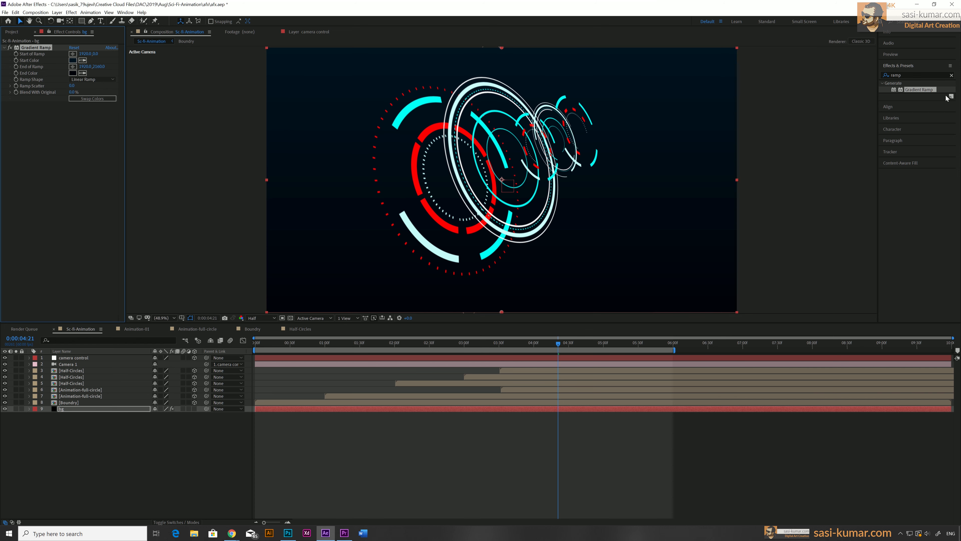
Search the effects for frac and apply Fractal Noise to the bg layer
left_click(951, 75)
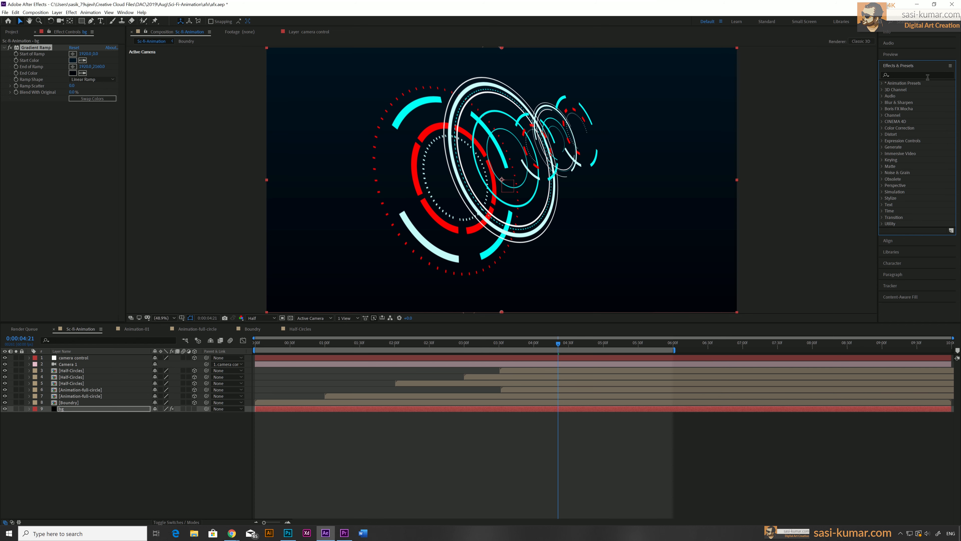
left_click(927, 77)
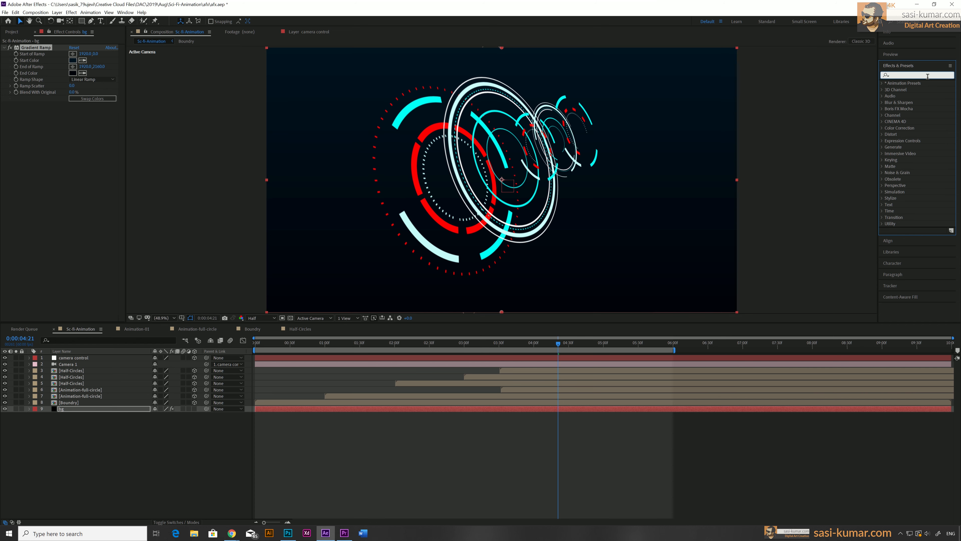
type("fravc")
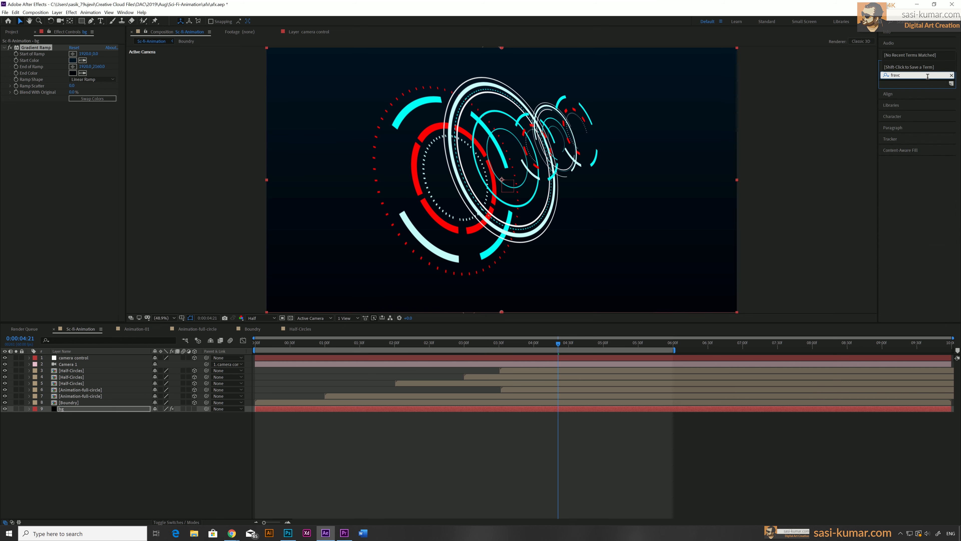
key("BackSpace")
key("BackSpace")
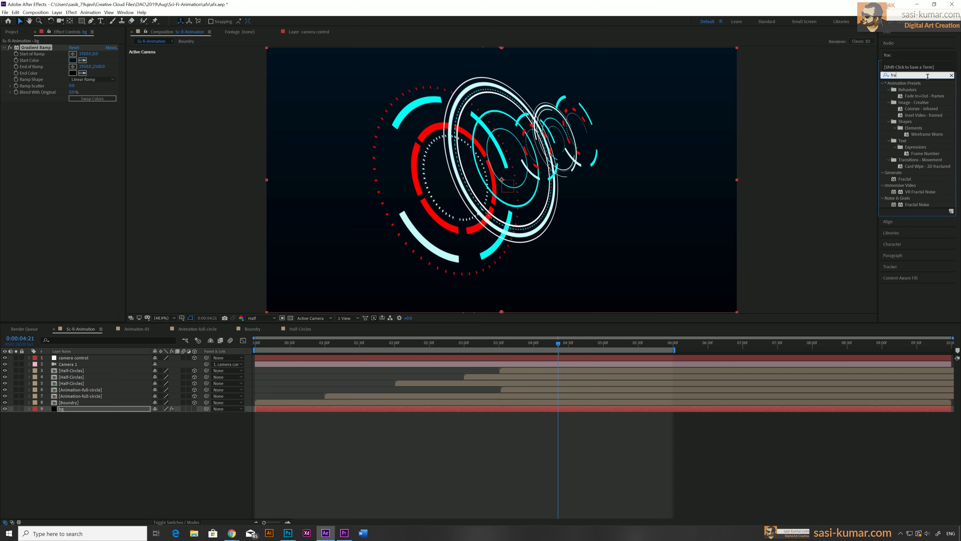
type("c")
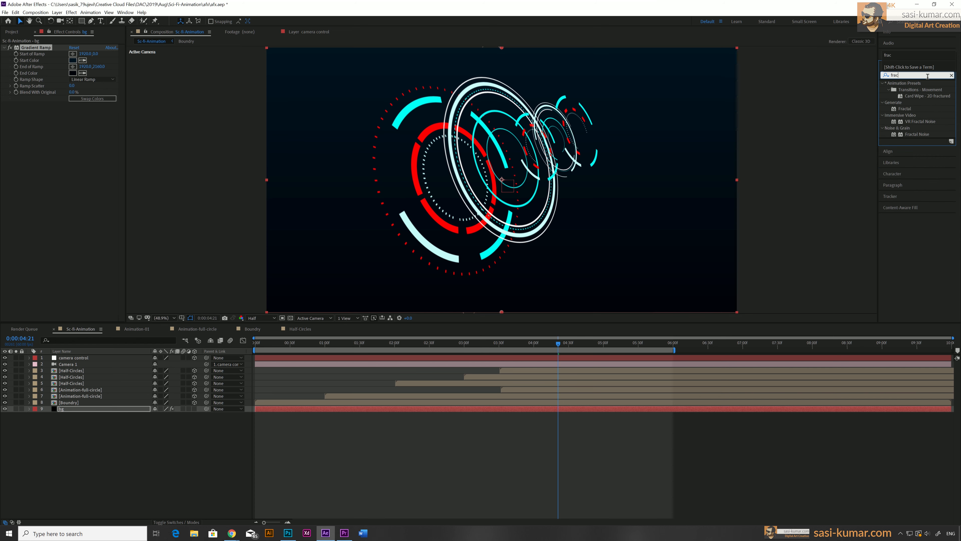
left_click(911, 135)
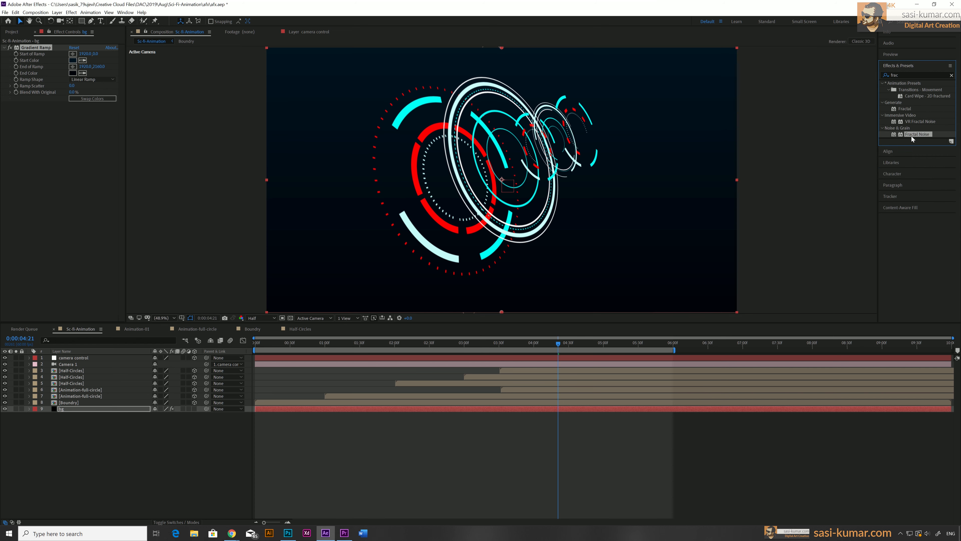
left_click_drag(908, 136, 33, 203)
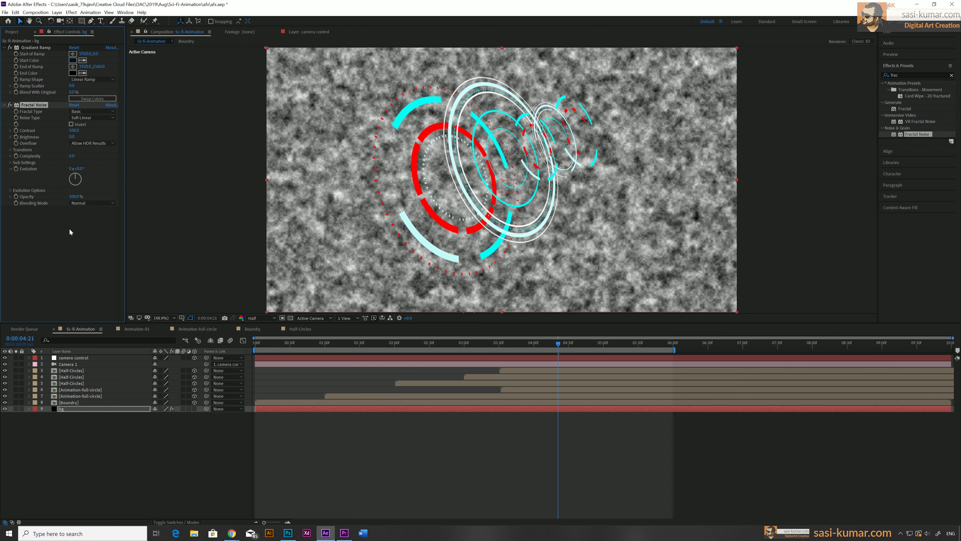
Set the Fractal Noise's Fractal Type to Dynamic and Noise Type to Block
left_click(110, 113)
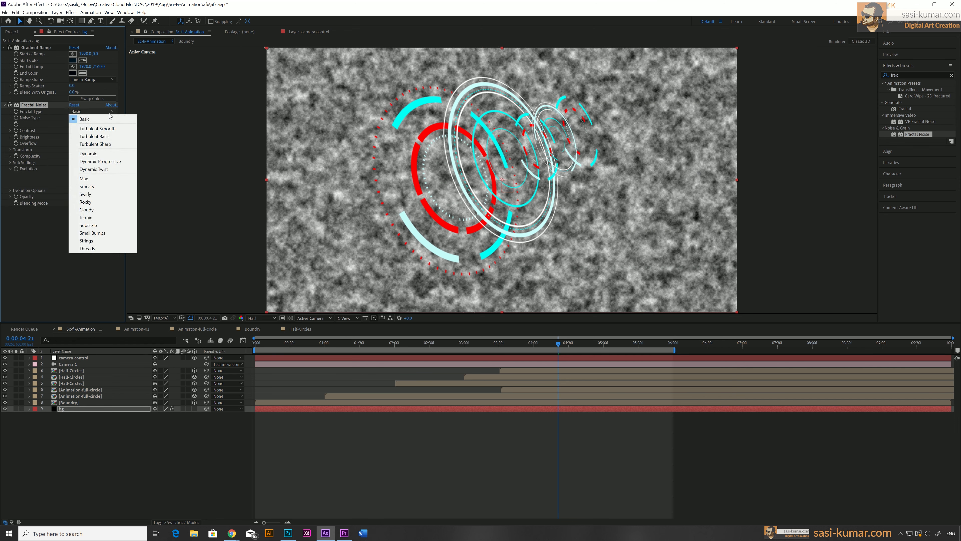
left_click(106, 153)
left_click(110, 118)
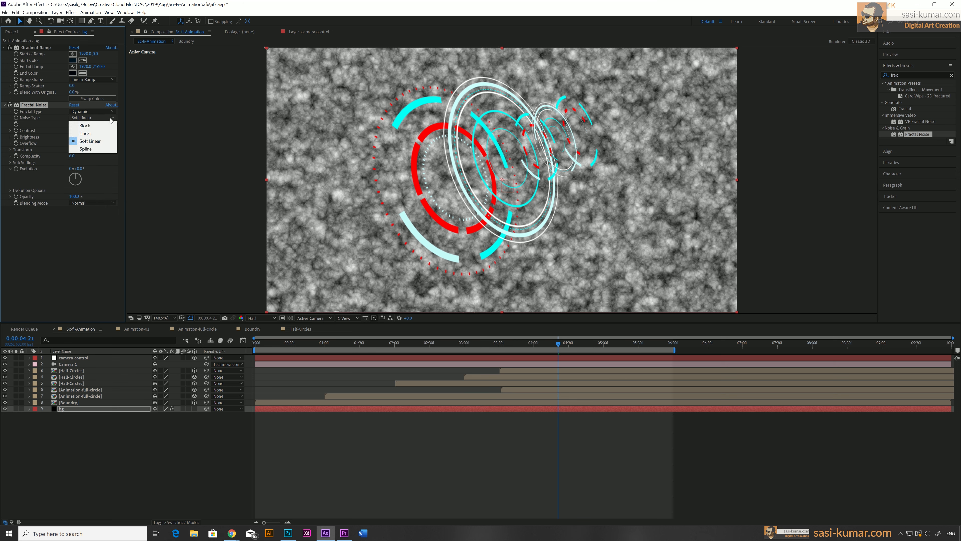
left_click(107, 126)
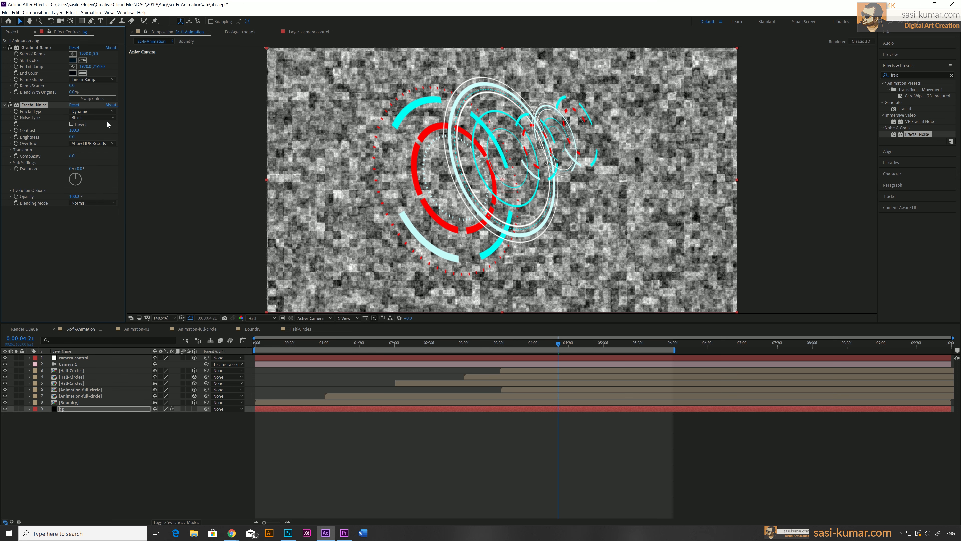
Set the Fractal Noise Complexity to 1
left_click(73, 156)
type("1")
key("Return")
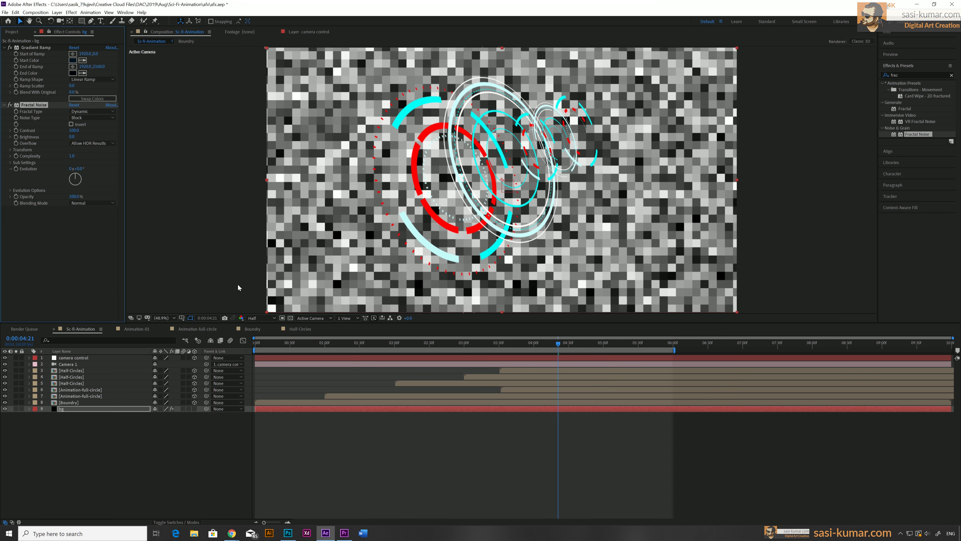
Increase the Fractal Noise Contrast on the bg layer
left_click(271, 346)
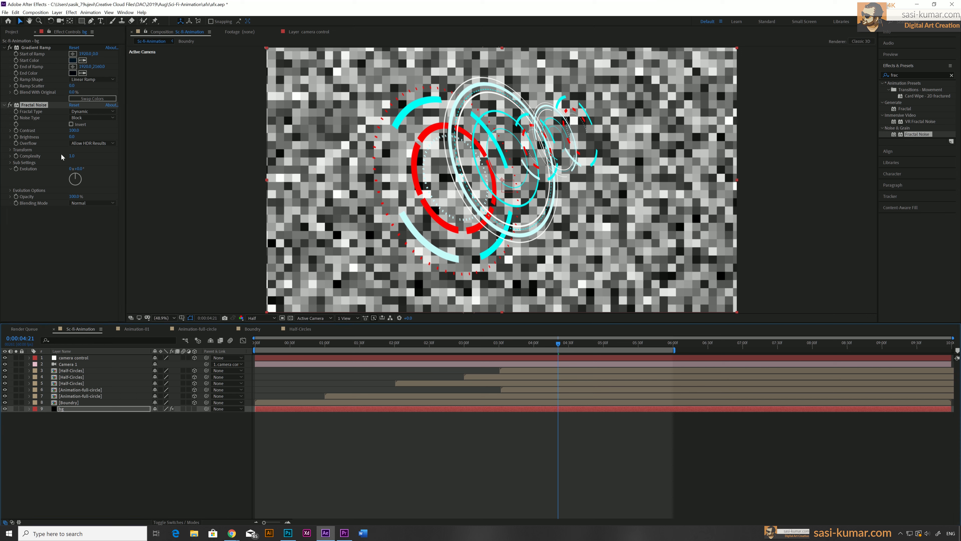
left_click(72, 130)
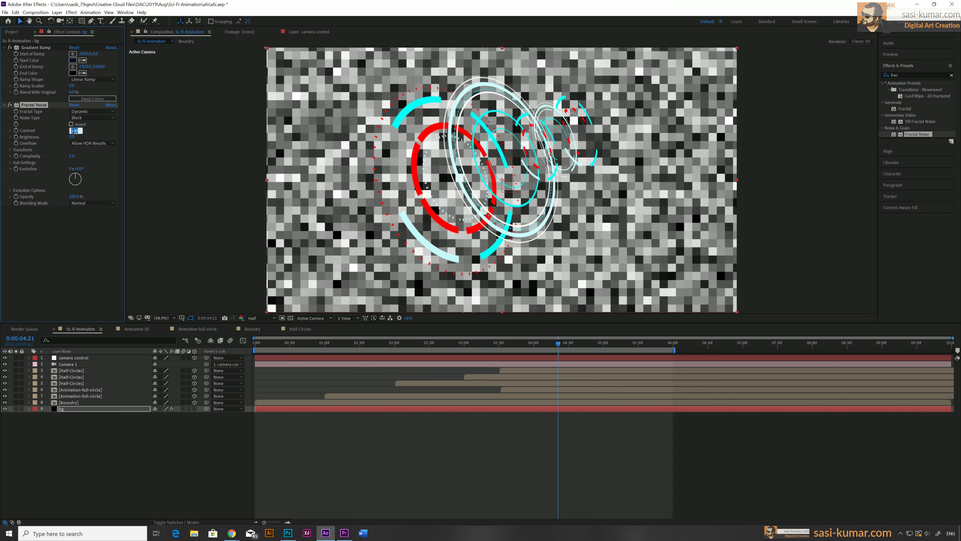
key("Return")
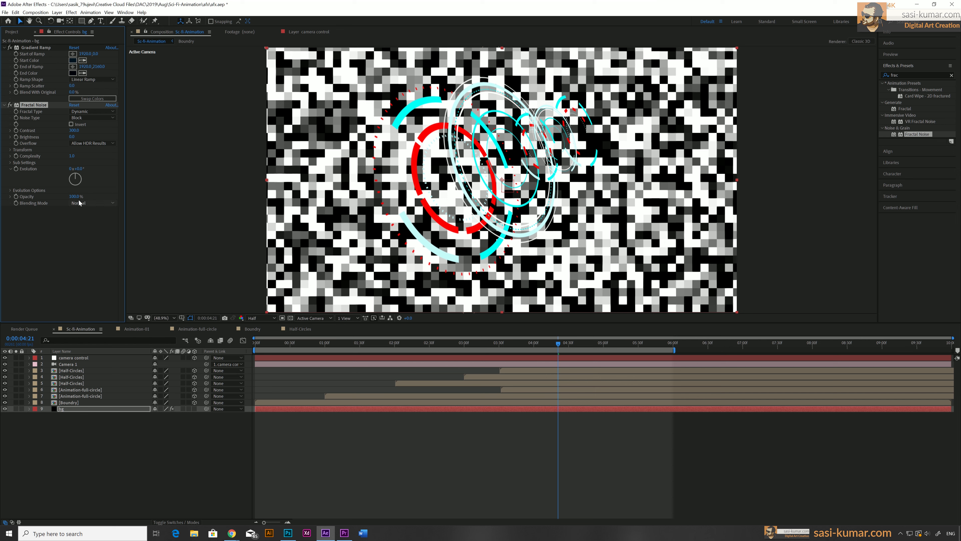
Change the Fractal Noise's Fractal Type to Max
left_click(89, 226)
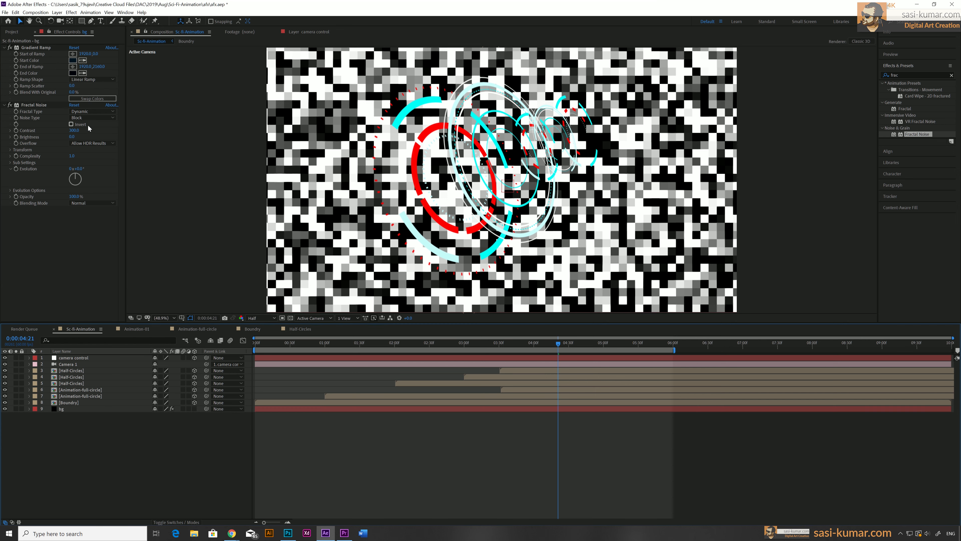
left_click(81, 112)
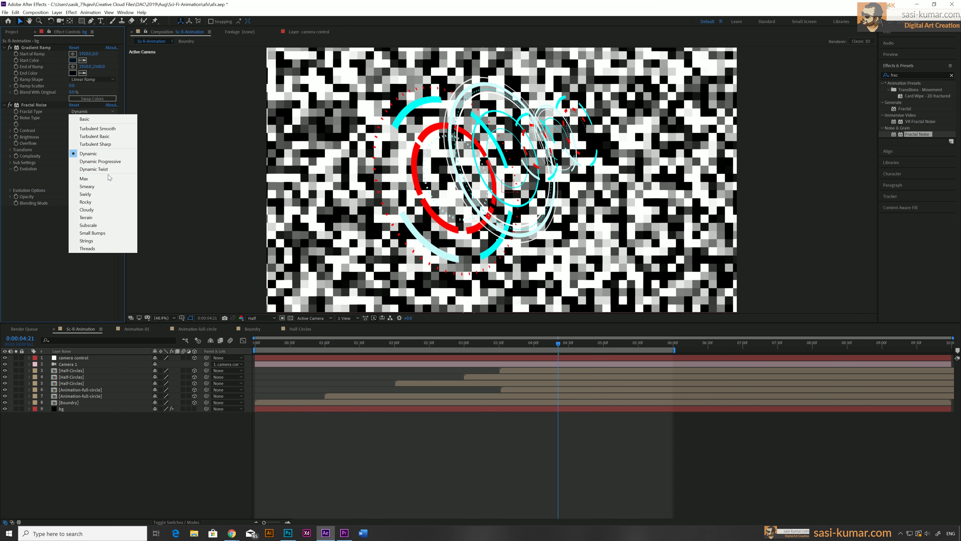
left_click(87, 178)
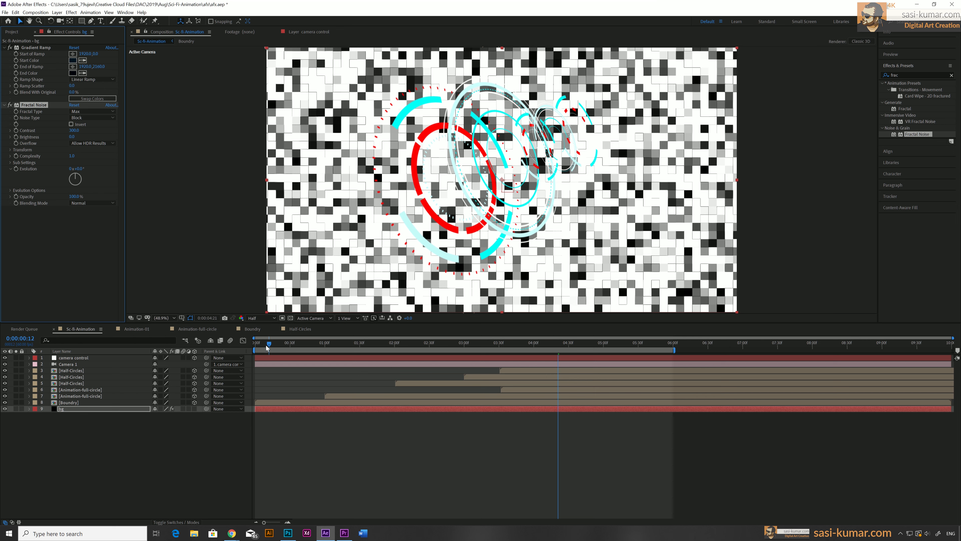
At the start of the timeline, reveal the bg layer's effects and set an Evolution keyframe
key("Home")
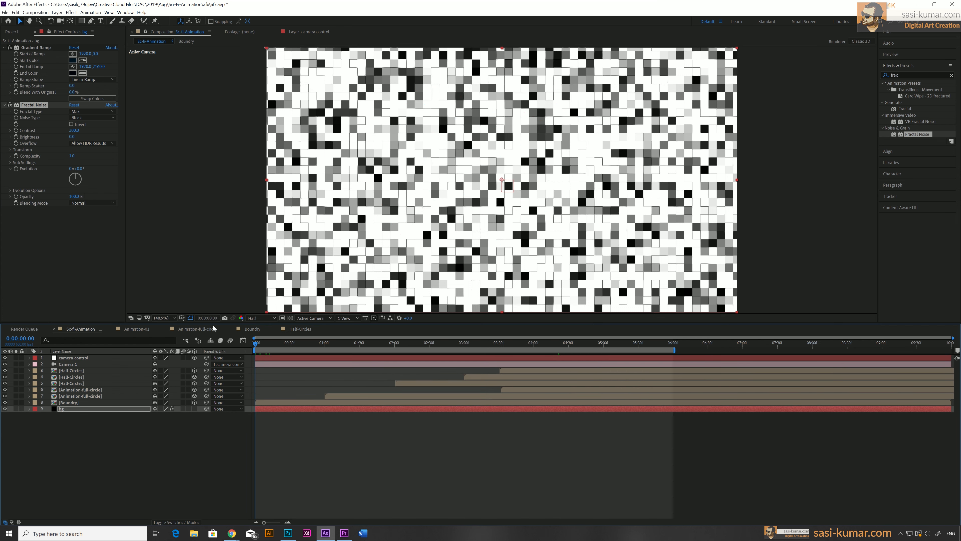
left_click(266, 409)
key("e")
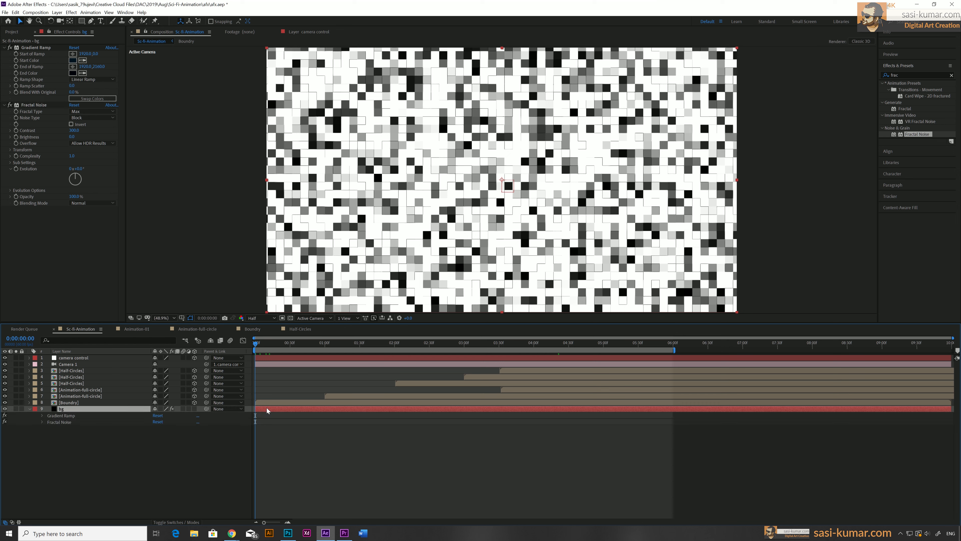
left_click(42, 422)
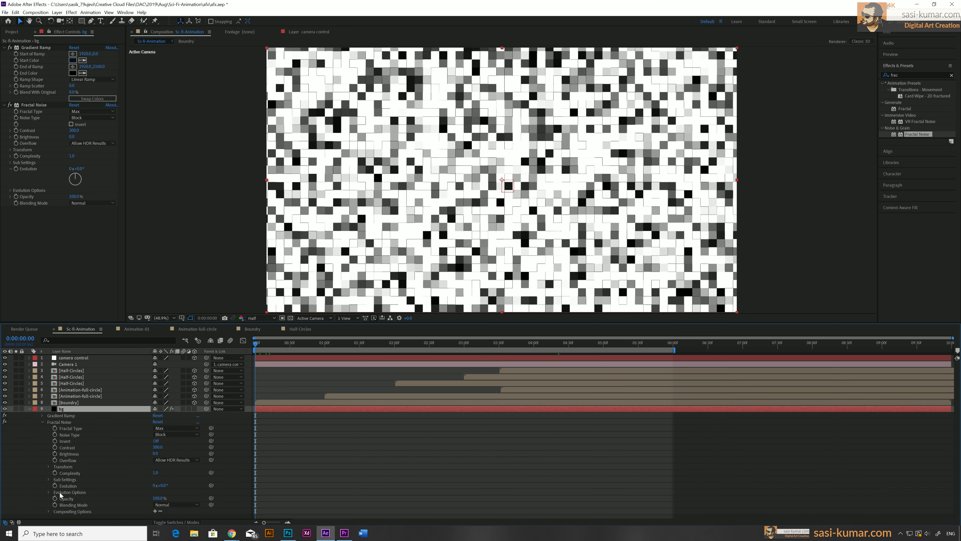
left_click(55, 486)
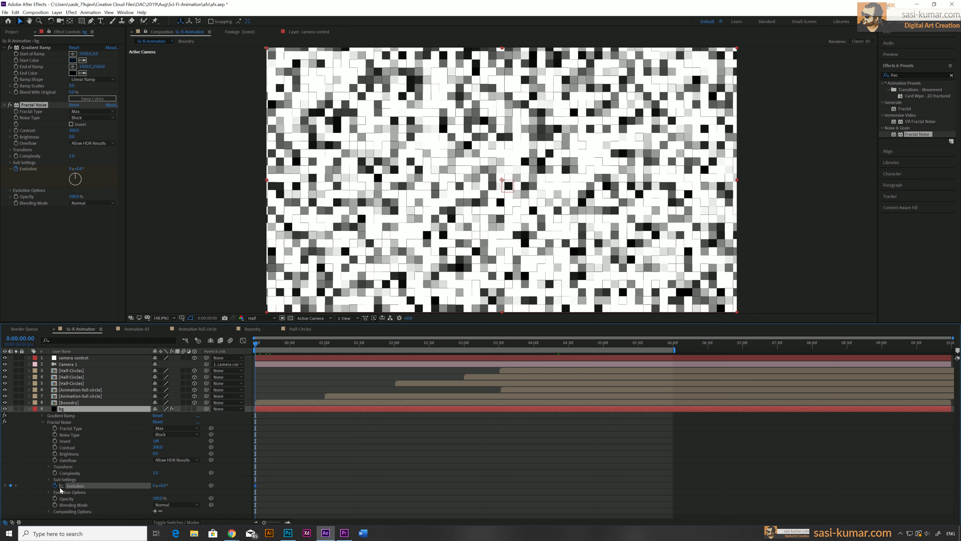
left_click(155, 485)
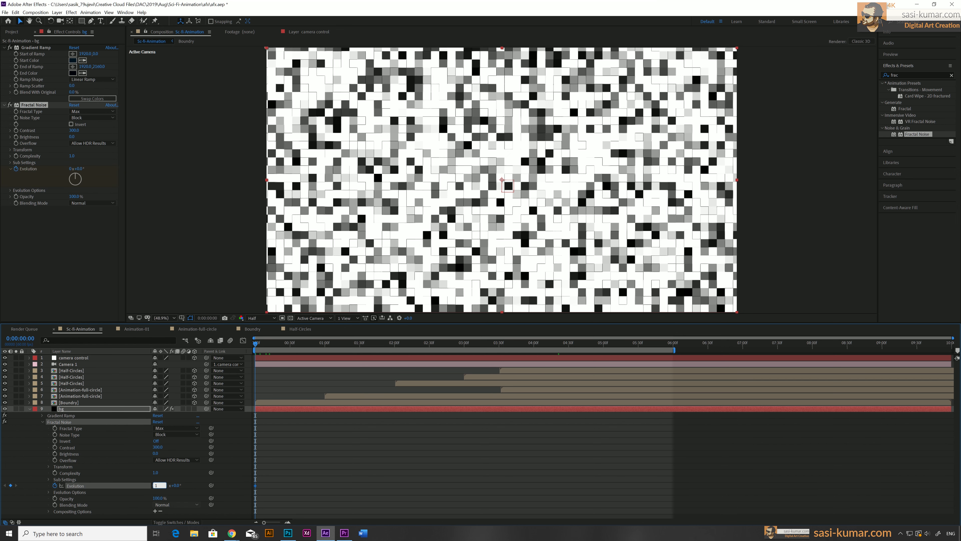
key("Return")
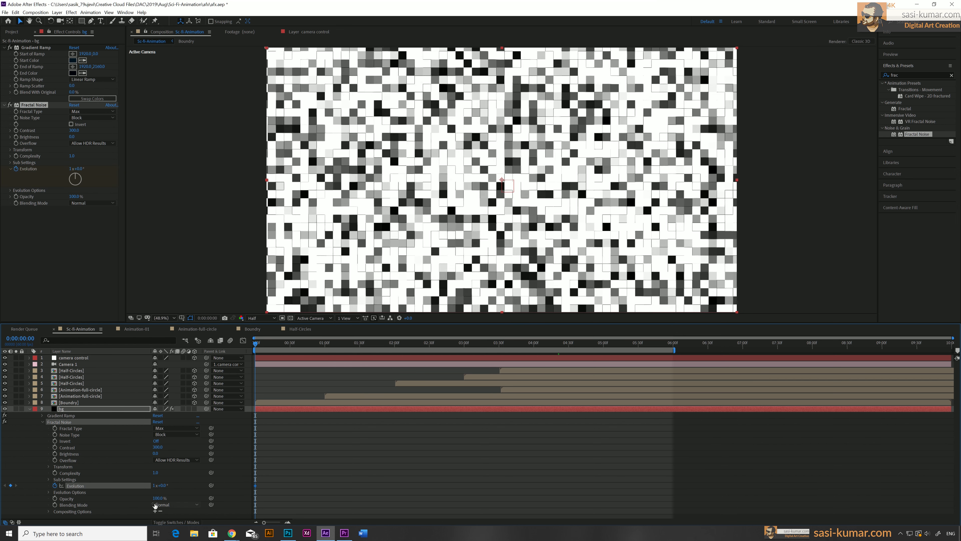
At the end of the timeline, set Evolution to 10 revolutions, then preview from the start
left_click_drag(444, 345, 960, 352)
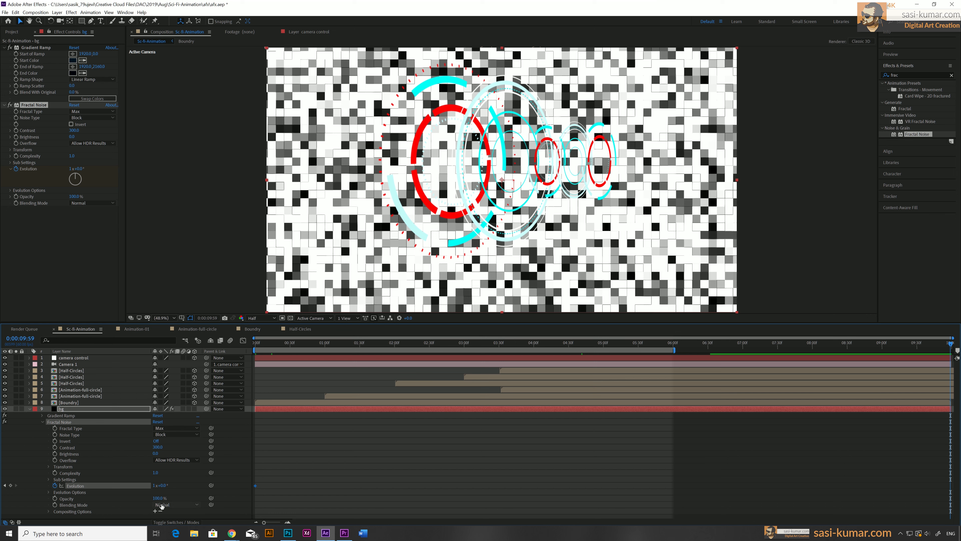
left_click(155, 486)
key("Return")
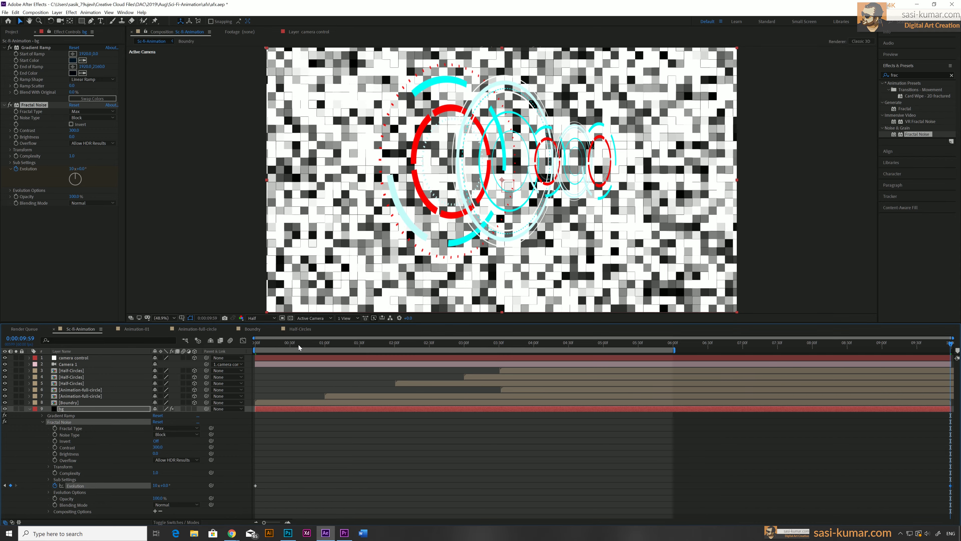
left_click_drag(298, 344, 252, 346)
key("space")
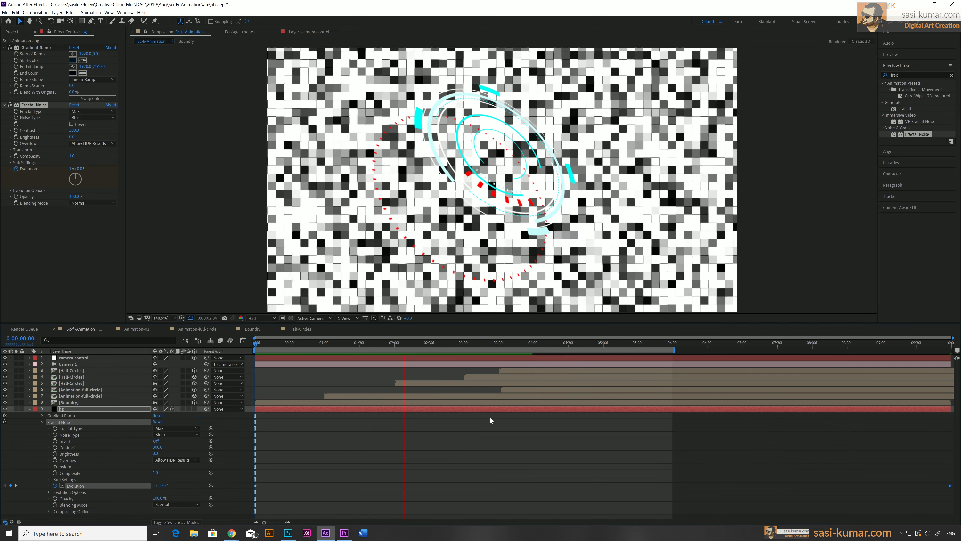
Re-enter the Evolution value at the end keyframe and preview the animation again from the start
left_click(934, 345)
left_click_drag(940, 347, 954, 348)
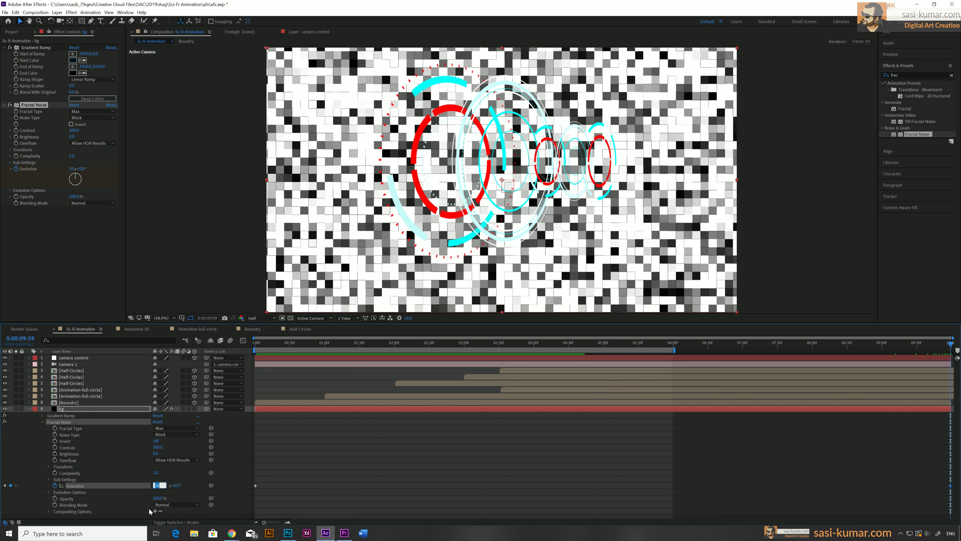
key("Return")
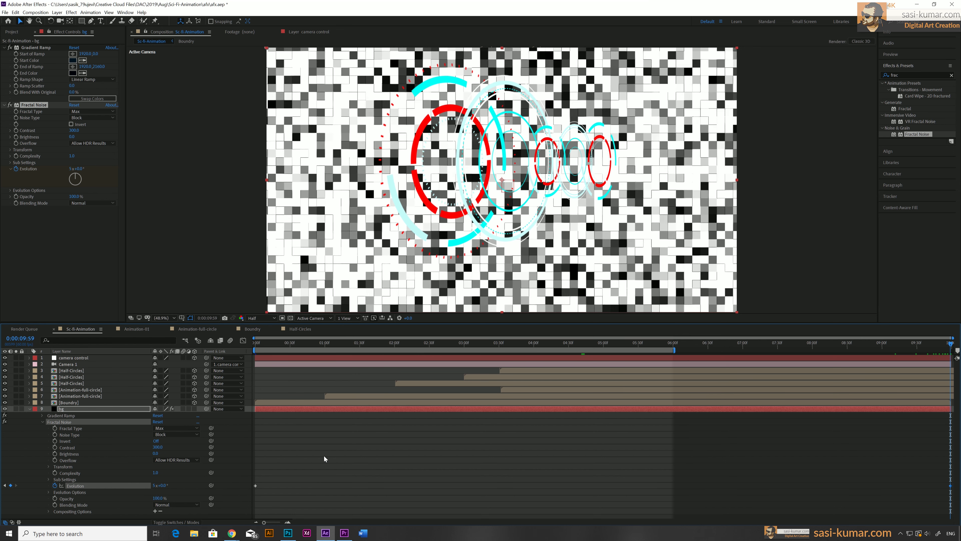
left_click_drag(320, 345, 255, 345)
key("space")
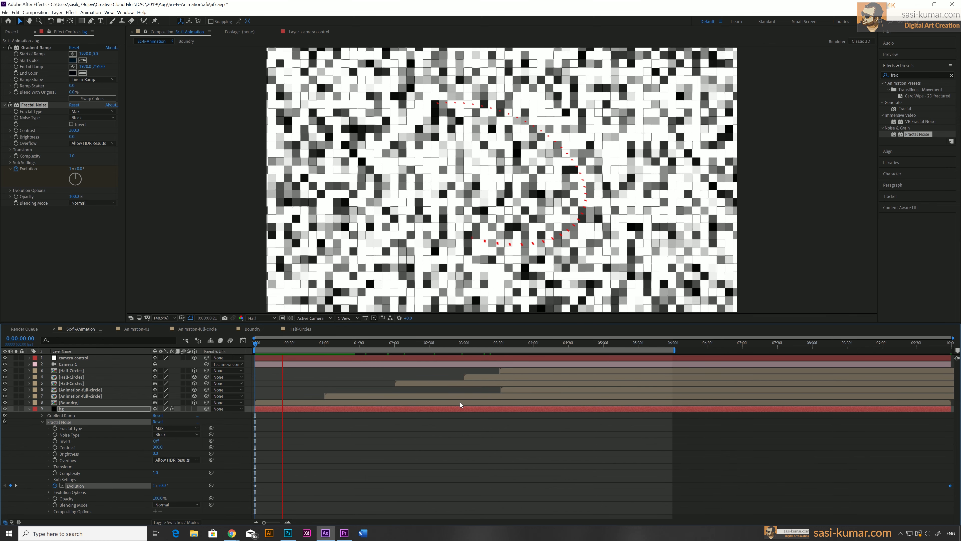
Set the Fractal Noise Blending Mode to Overlay and its Opacity to 25%
left_click(30, 409)
left_click(87, 293)
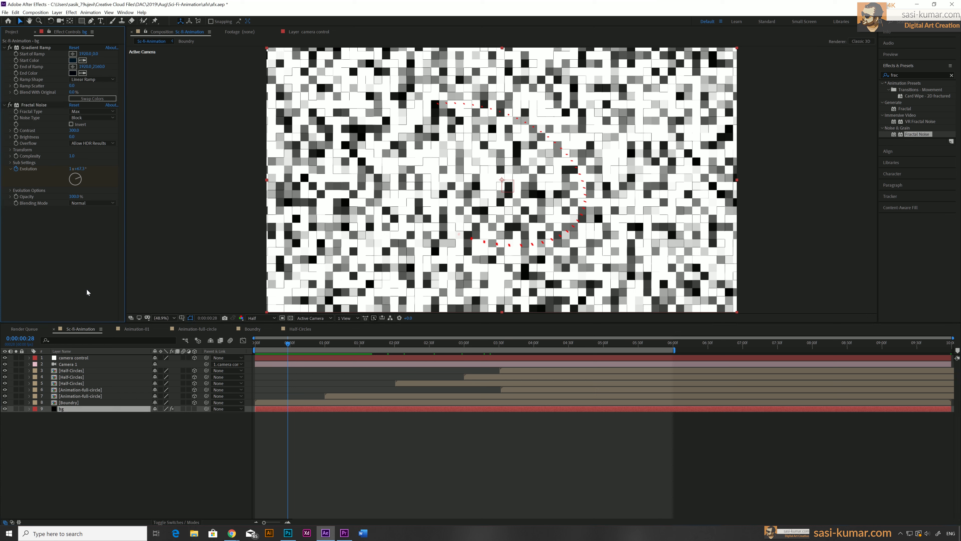
left_click(42, 106)
left_click(100, 203)
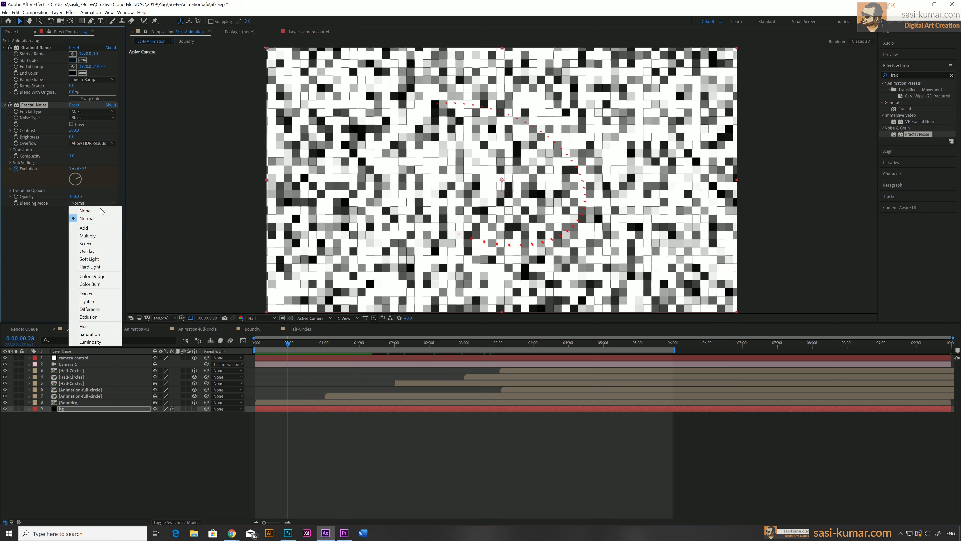
left_click(97, 251)
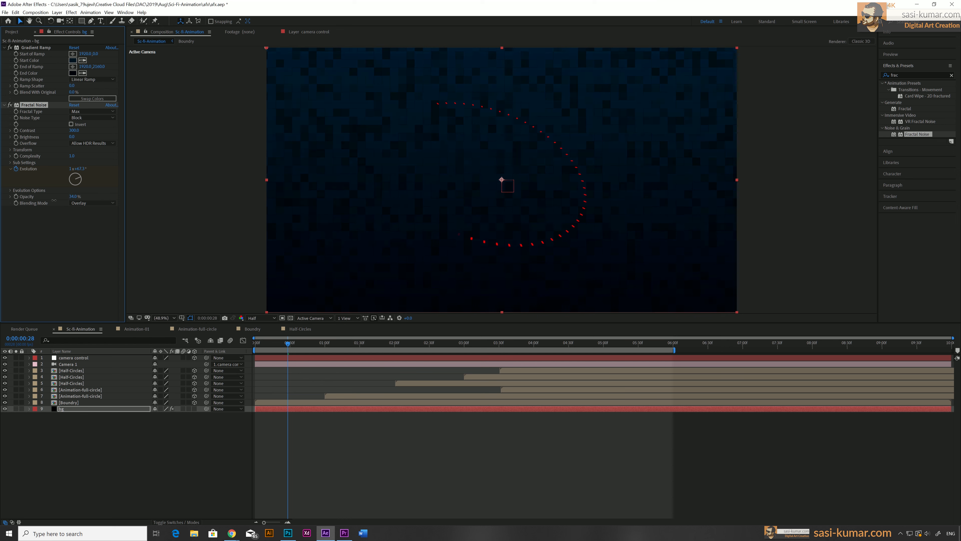
left_click(73, 197)
type("25")
key("Return")
Make the bg layer a 3D layer and adjust its position in depth
left_click(194, 409)
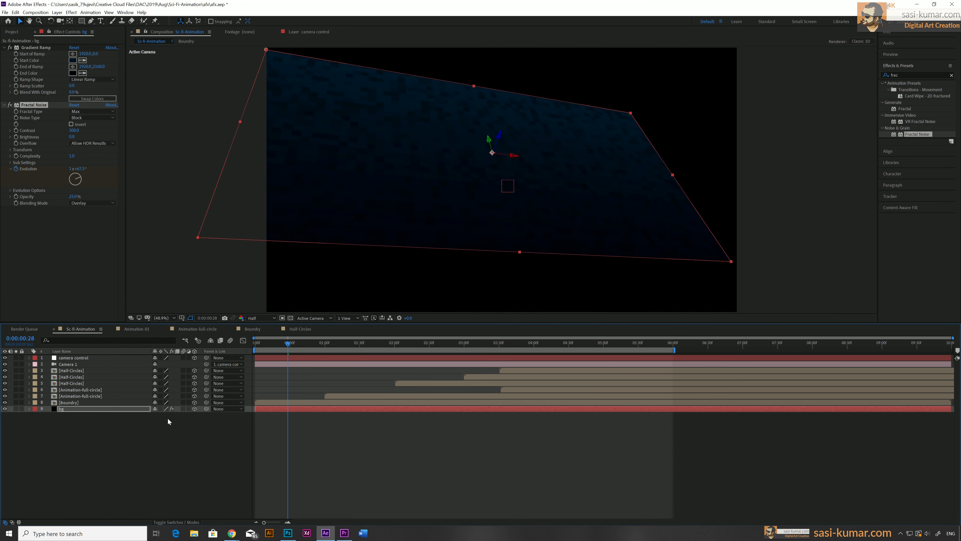
left_click(90, 410)
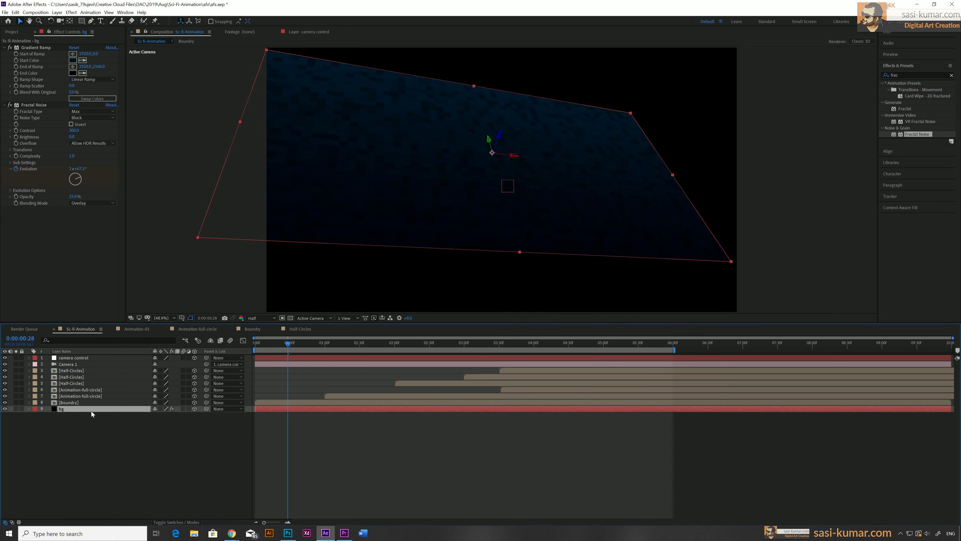
key("p")
left_click_drag(184, 417, 230, 398)
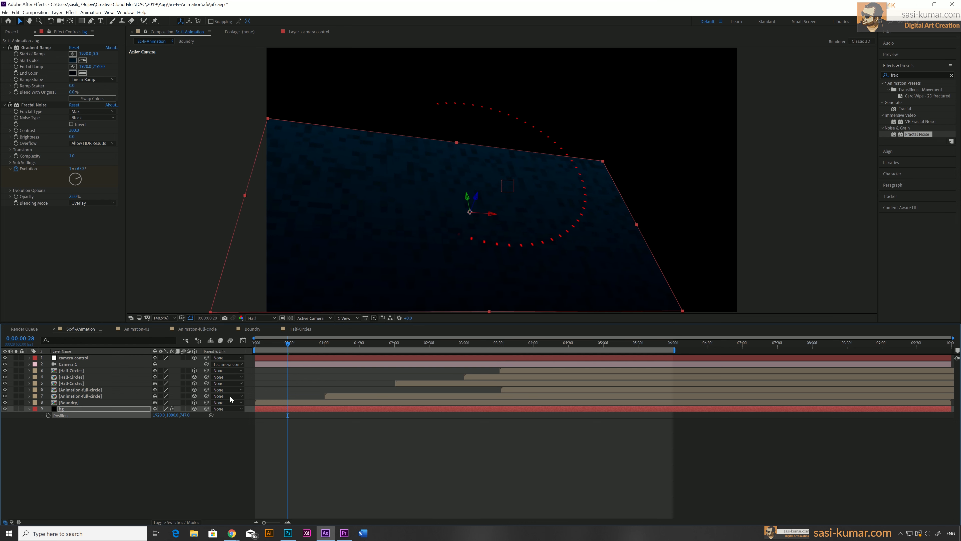
left_click_drag(172, 415, 278, 407)
Scale up the bg layer and readjust its position behind the rings
key("s")
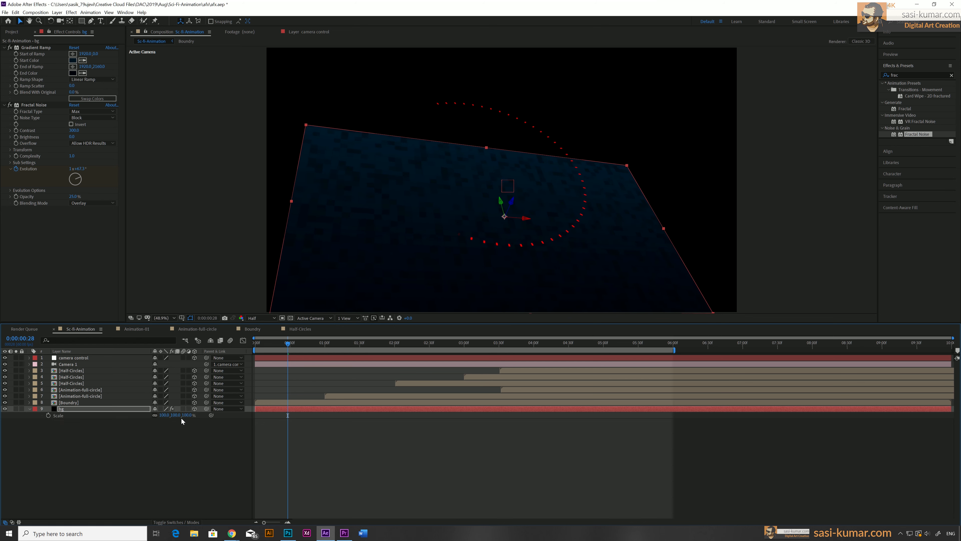
left_click_drag(186, 415, 496, 469)
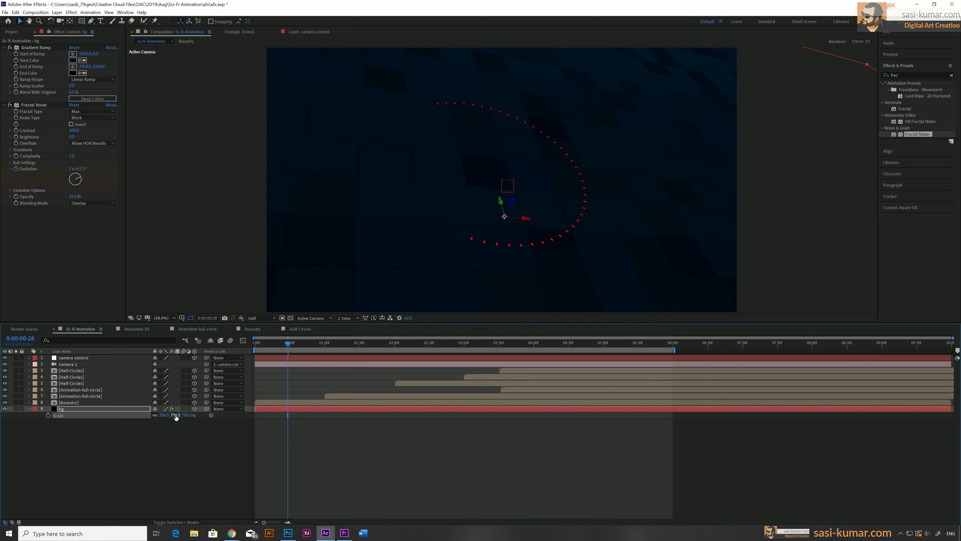
key("p")
left_click_drag(184, 415, 380, 396)
Scrub through the timeline and fine-tune the bg layer's position so it fills the frame
left_click_drag(284, 343, 633, 326)
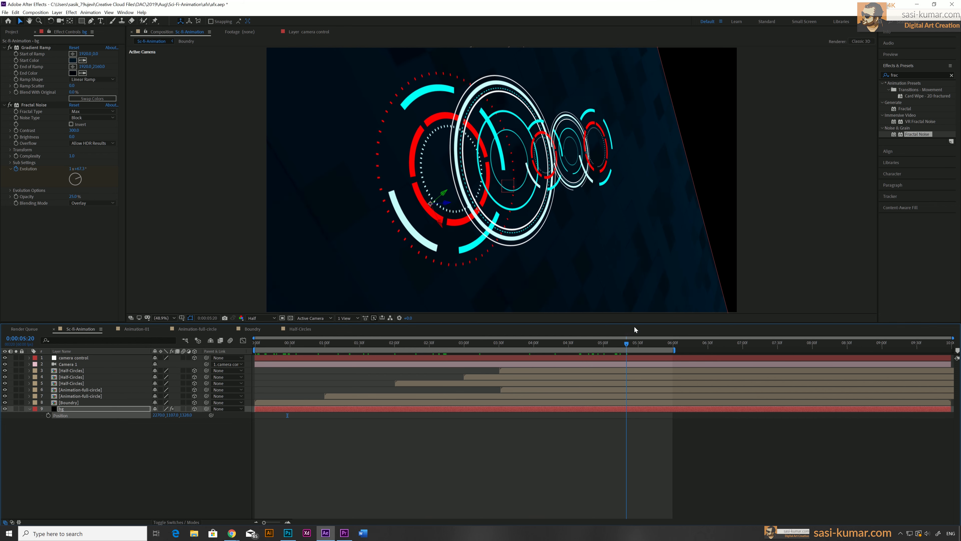
left_click_drag(170, 414, 121, 414)
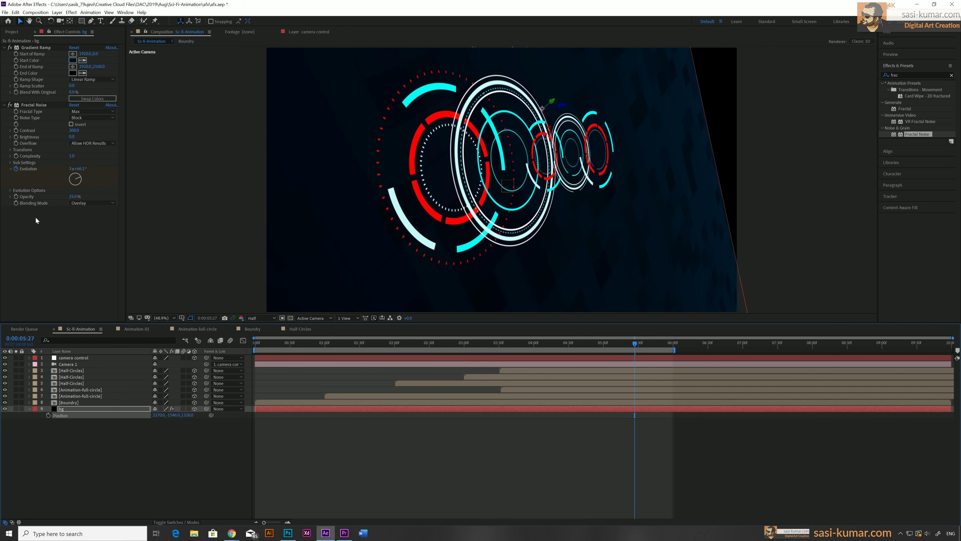
left_click_drag(174, 414, 95, 414)
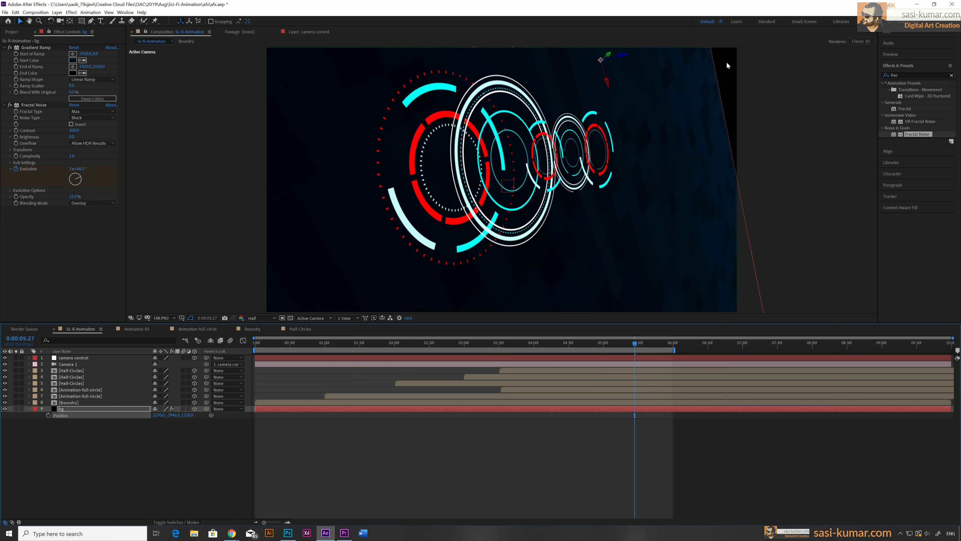
left_click_drag(172, 414, 112, 415)
Increase the bg layer's scale further and scrub the timeline to check the frame coverage
key("s")
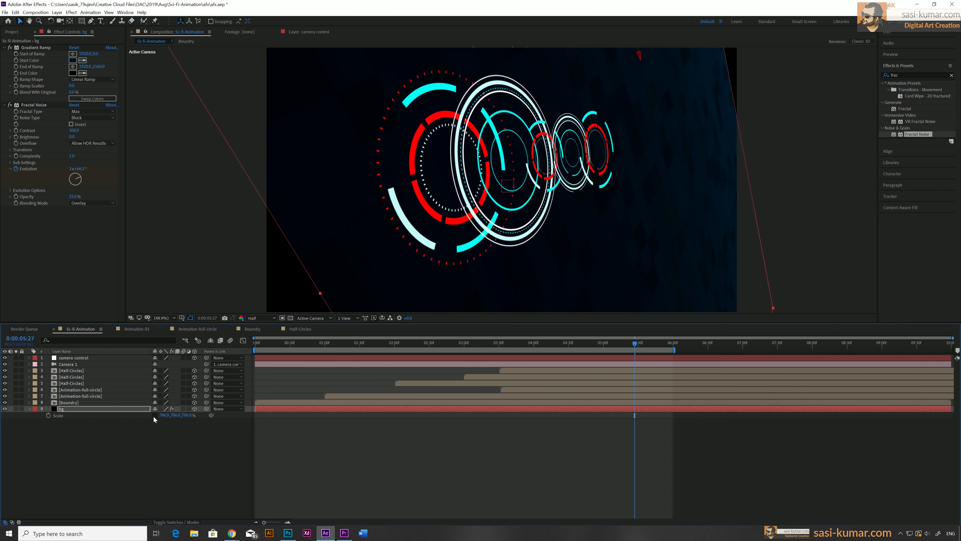
left_click_drag(161, 414, 257, 408)
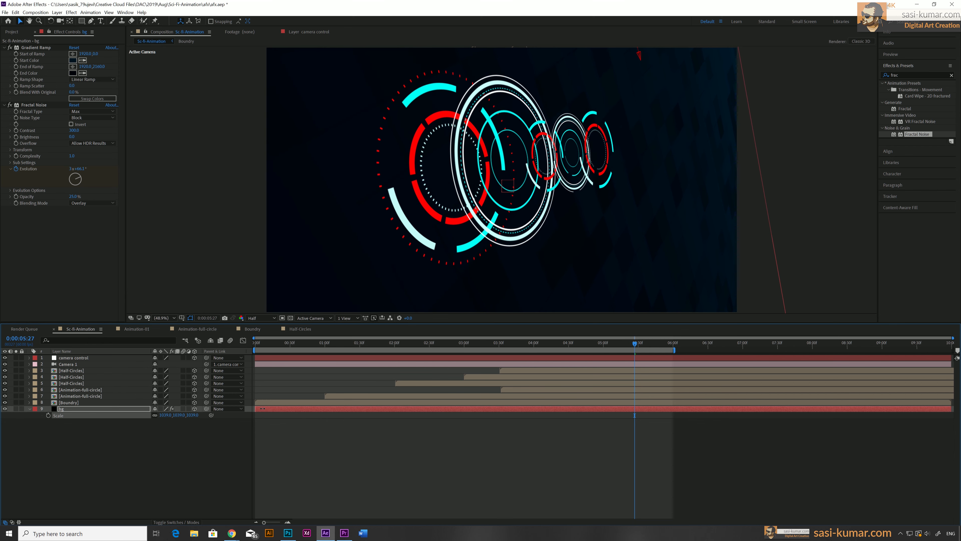
left_click_drag(328, 341, 523, 343)
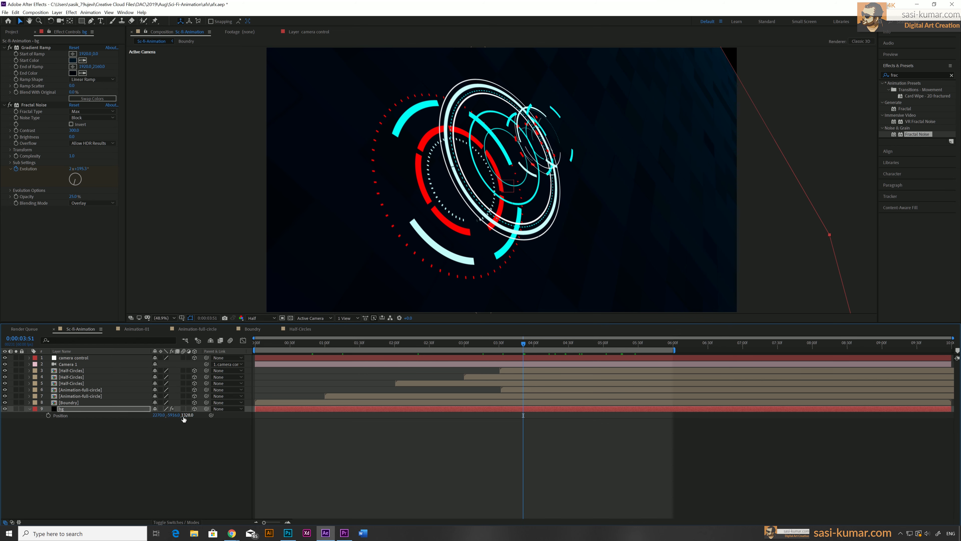
Adjust the bg layer's Position and Scale values so the background covers the frame
key("p")
left_click_drag(36, 425, 0, 427)
left_click_drag(99, 428, 22, 441)
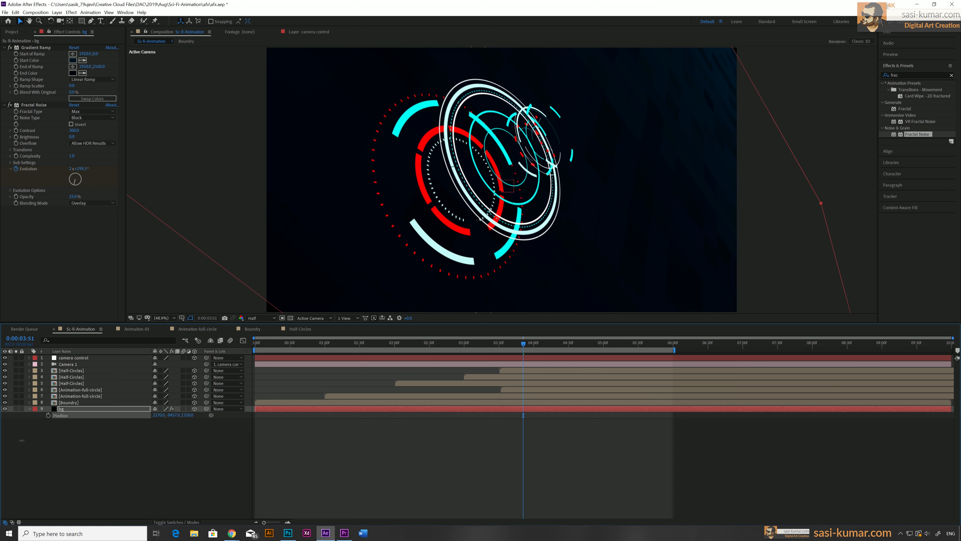
key("s")
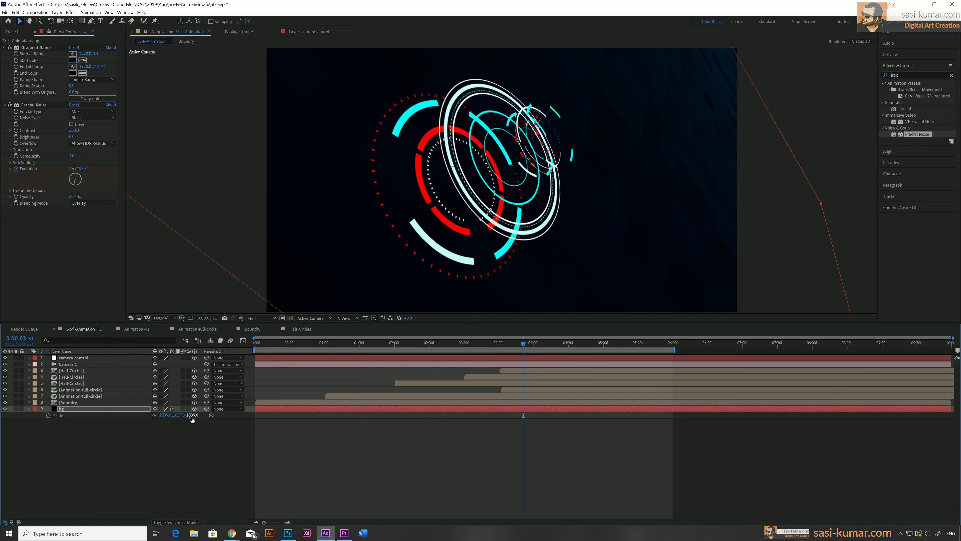
left_click_drag(200, 415, 262, 415)
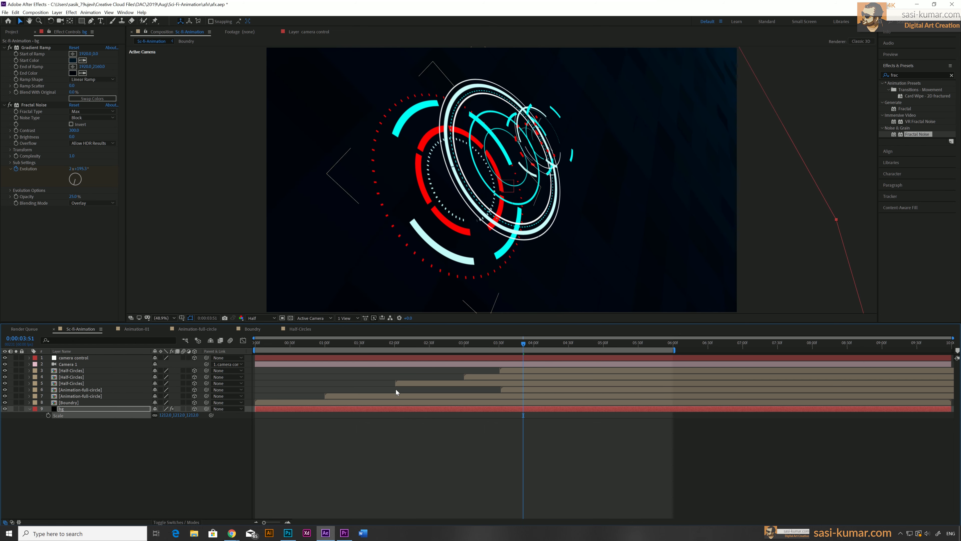
Play and scrub the timeline to check the background coverage behind the rings
left_click_drag(321, 344, 3, 345)
key("space")
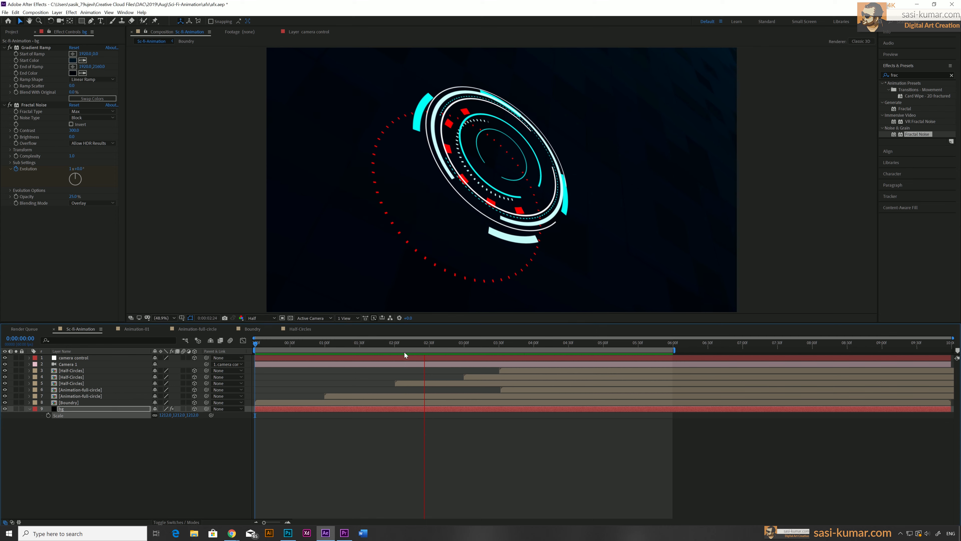
left_click_drag(283, 343, 644, 345)
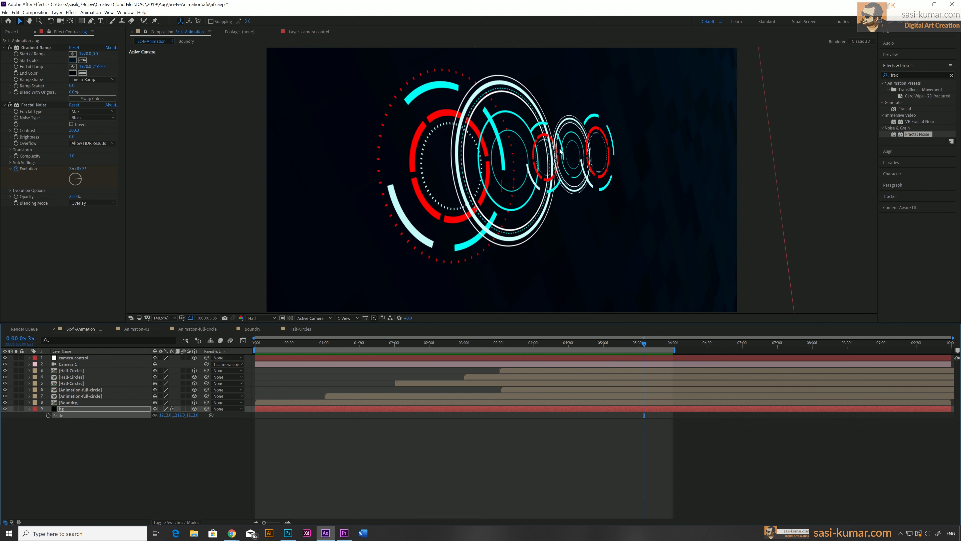
left_click(497, 464)
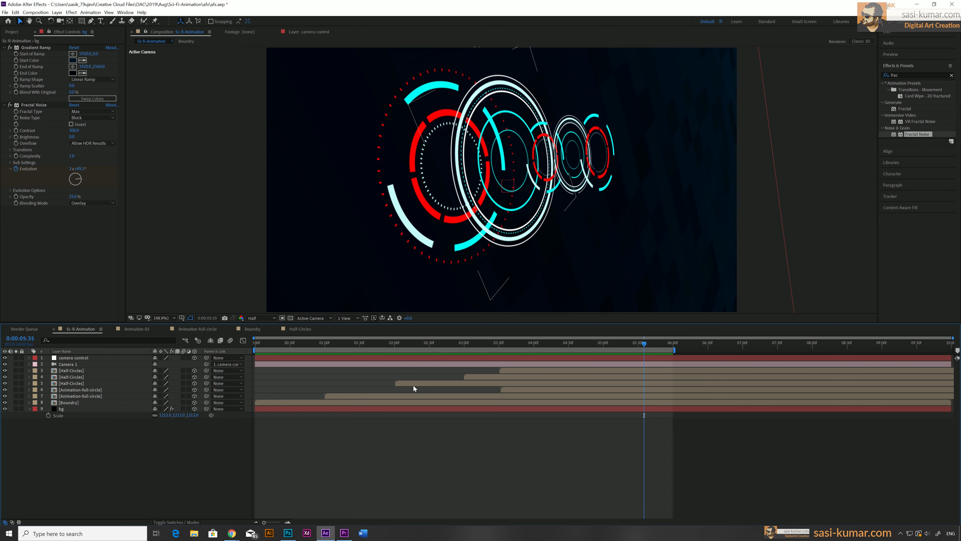
Open the Animation-01 composition and step into its Animation-full-circle precomp
left_click(137, 329)
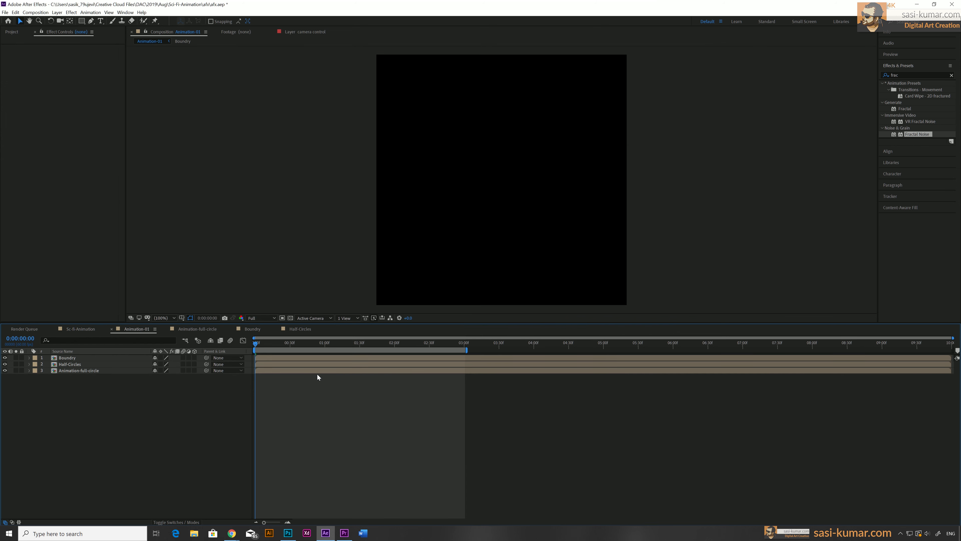
left_click(293, 370)
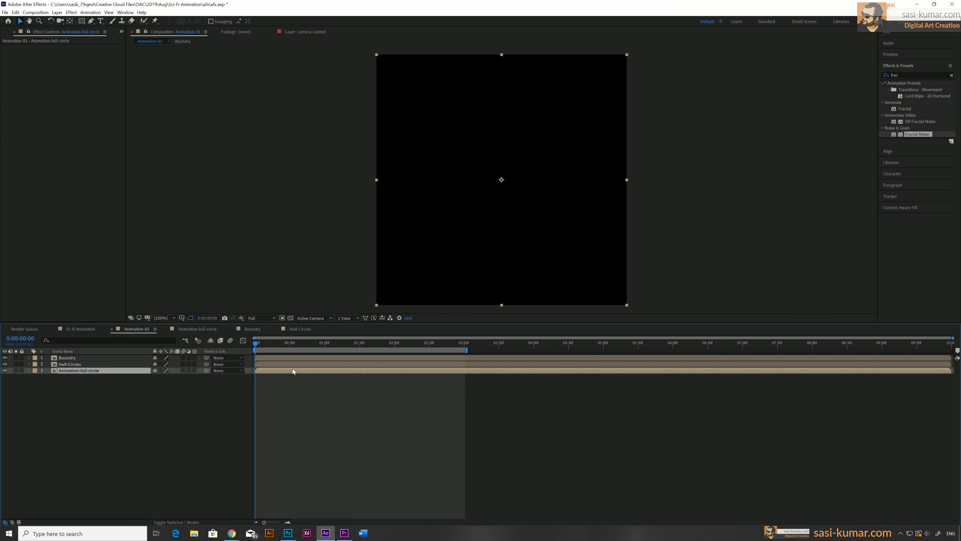
double_click(292, 369)
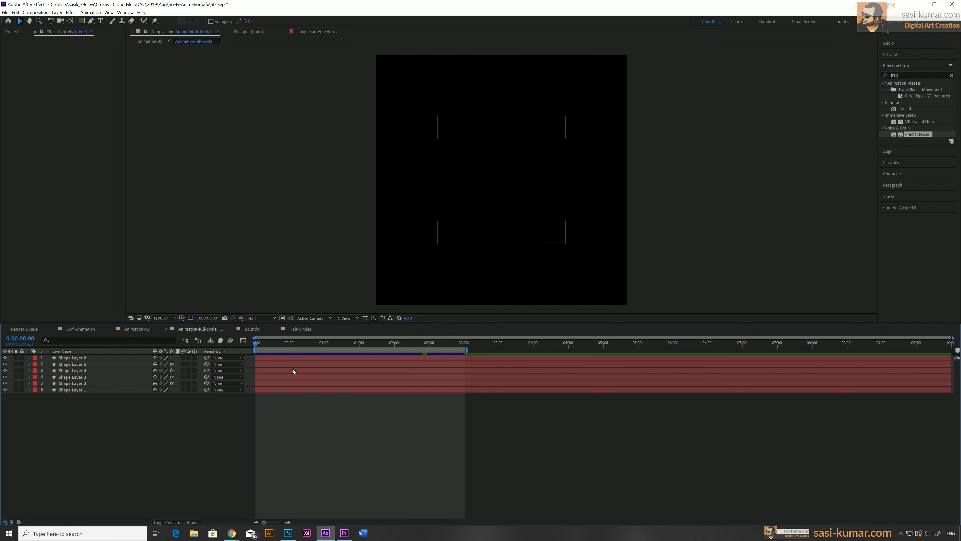
Keyframe the Rotation of all six shape layers from the start to the end of the timeline
left_click(263, 358)
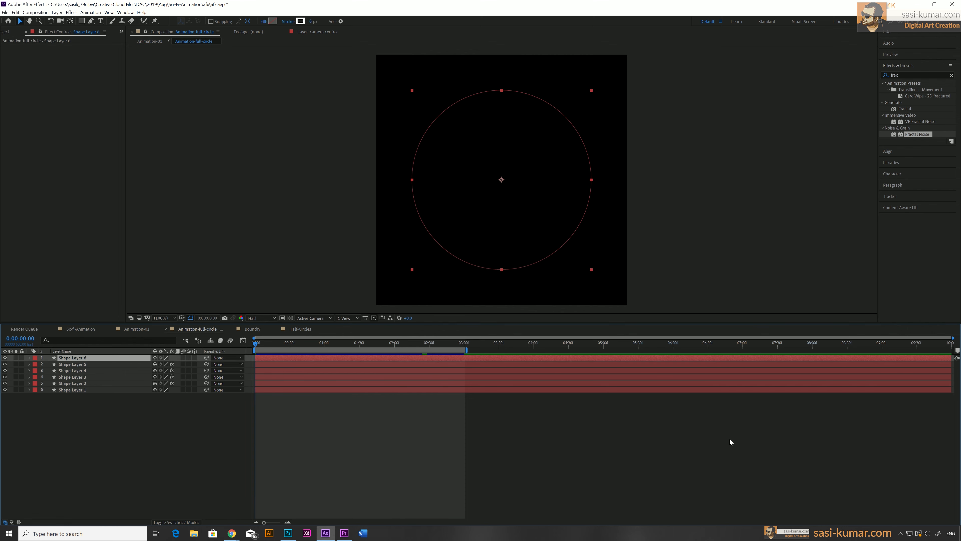
key("ctrl+a")
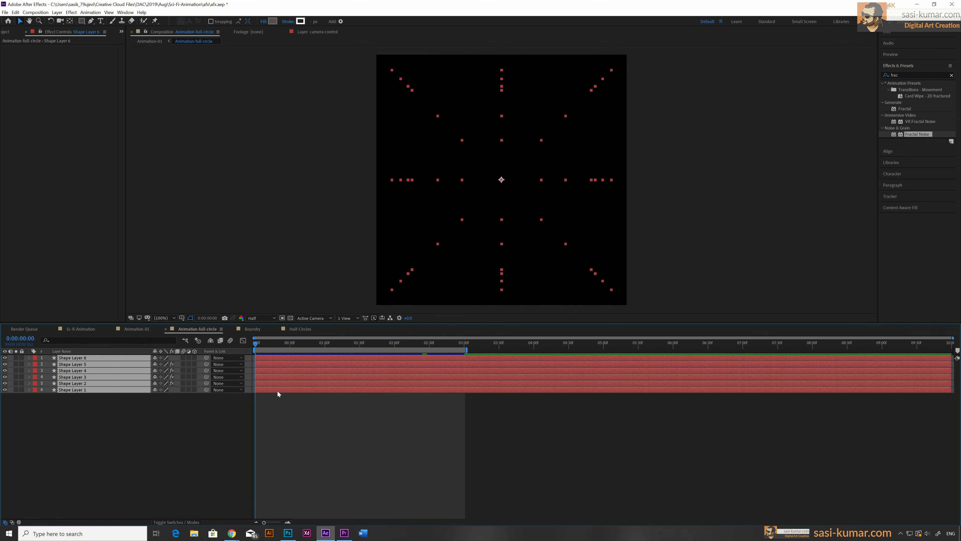
key("r")
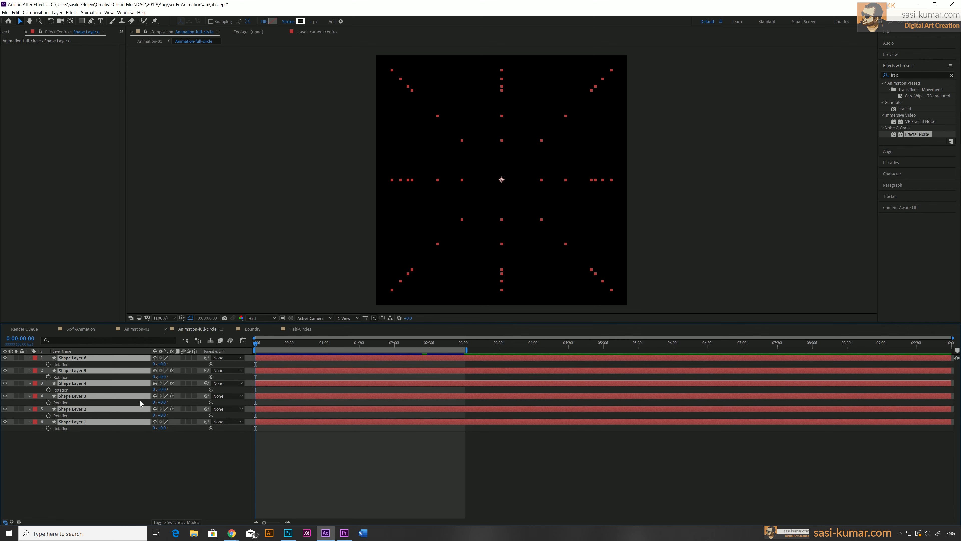
left_click(49, 365)
left_click_drag(359, 344, 957, 349)
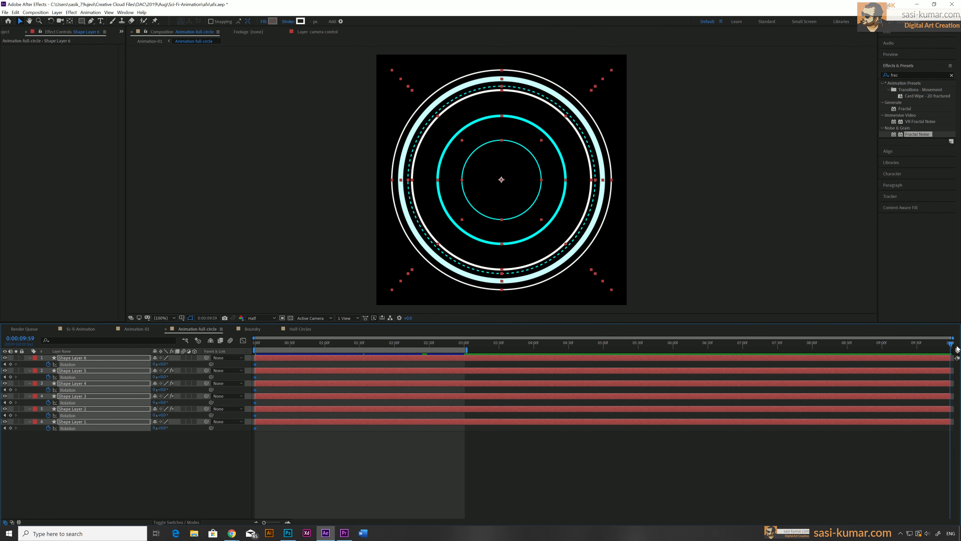
left_click(164, 364)
key("Return")
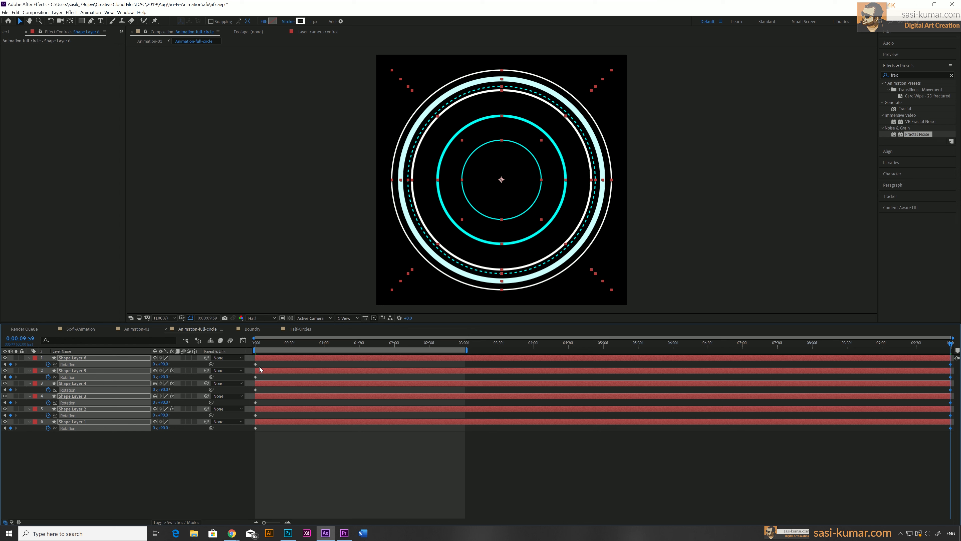
Select all rotation keyframes, ease them, and open them in the Graph Editor's speed graph
left_click_drag(260, 367, 253, 435)
left_click_drag(939, 436, 938, 356)
left_click(243, 340)
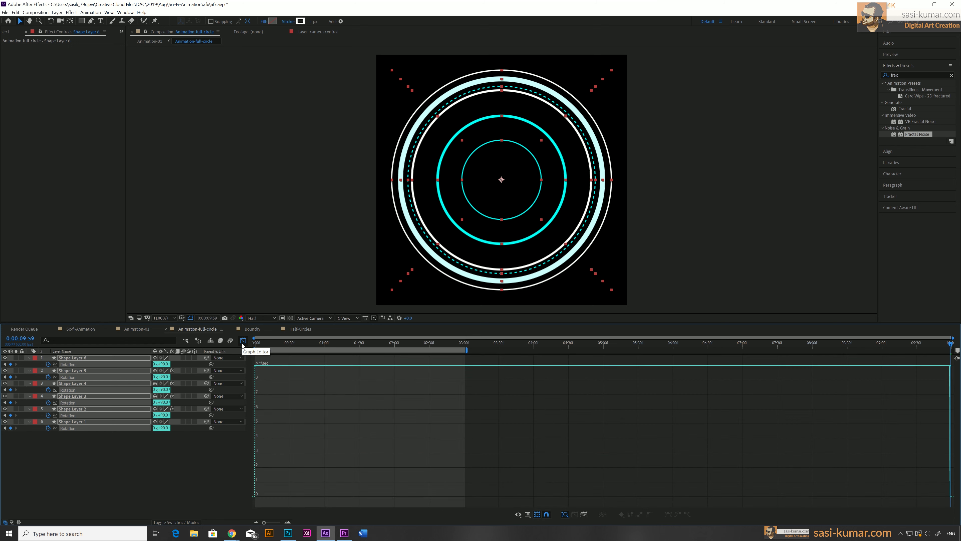
left_click(242, 340)
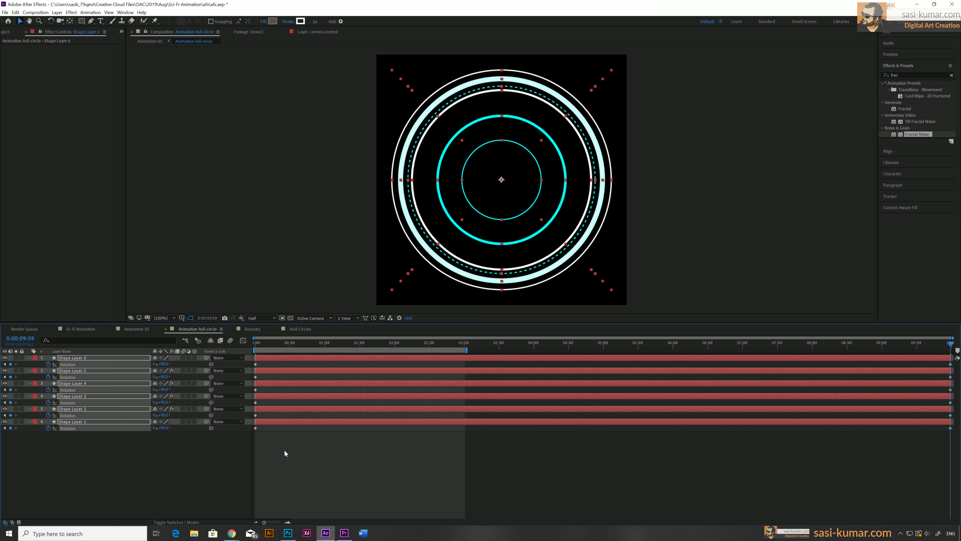
left_click_drag(284, 452, 252, 353)
left_click_drag(932, 447, 958, 361)
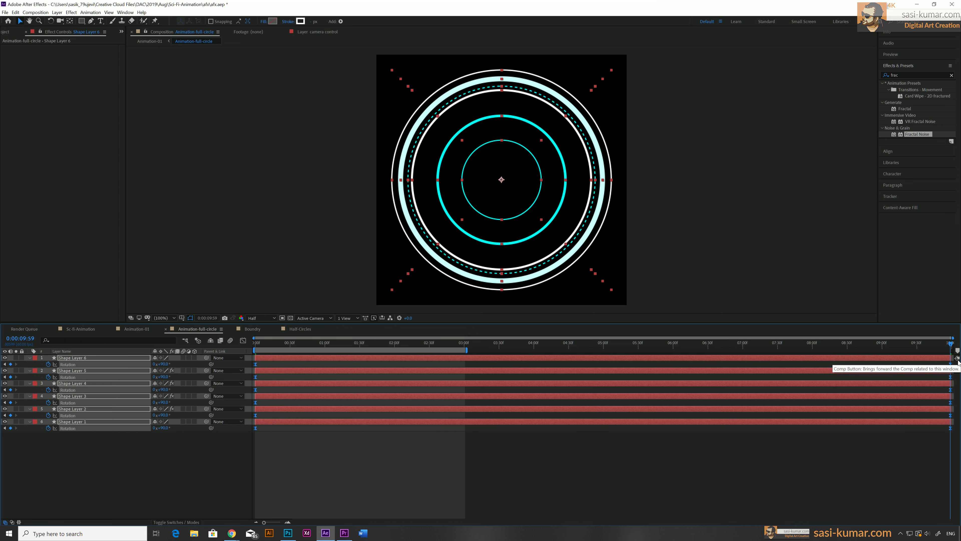
left_click(243, 340)
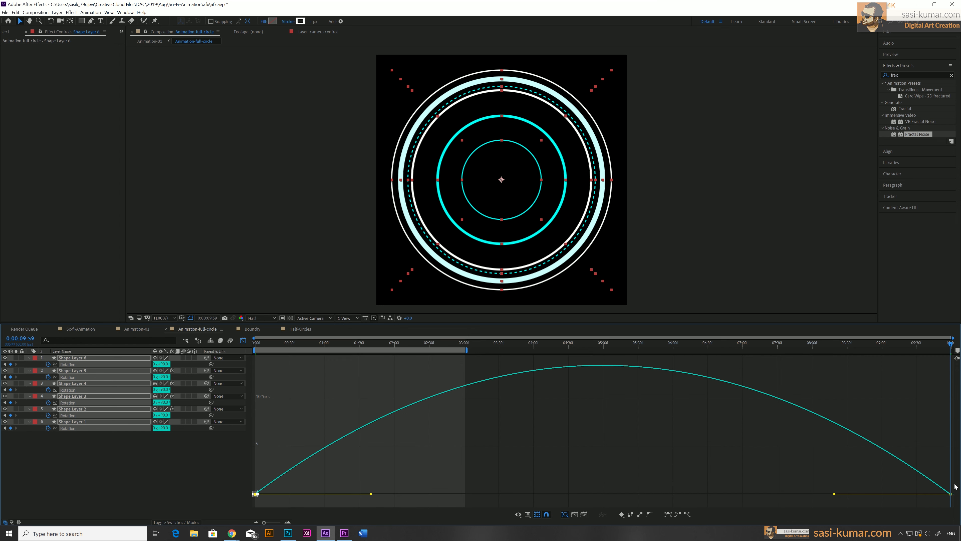
Reshape the rotation speed curve with bezier handles for a fast start and long slow finish
left_click_drag(933, 502, 954, 489)
left_click_drag(688, 500, 423, 502)
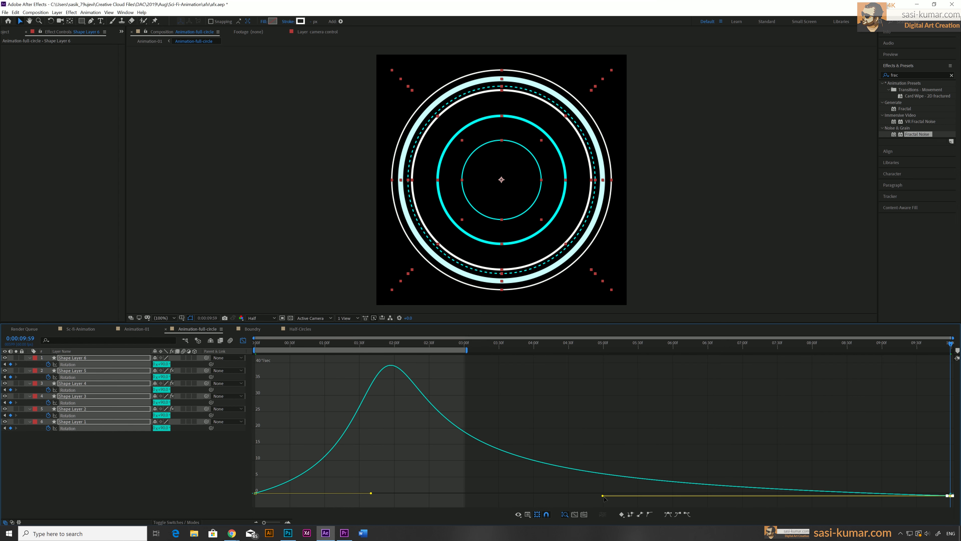
left_click_drag(603, 496, 446, 517)
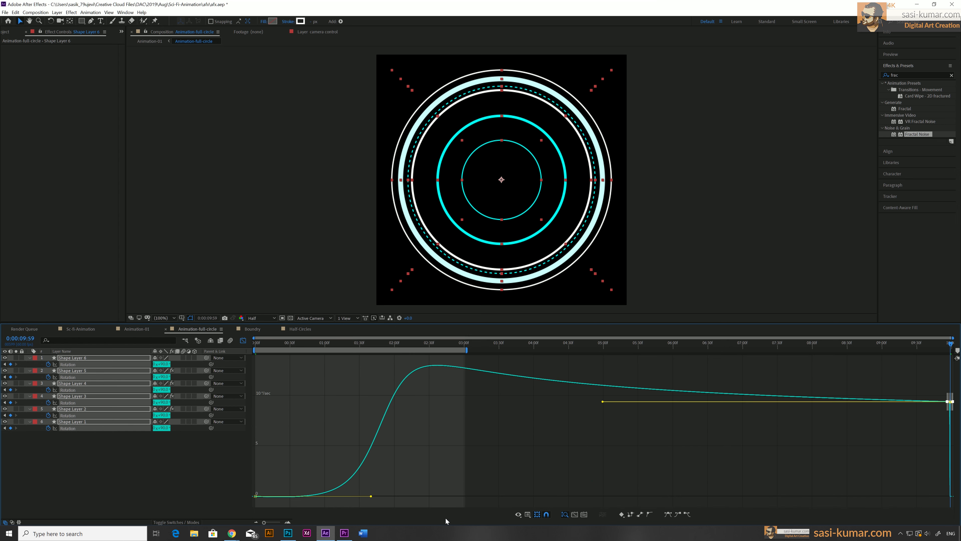
left_click_drag(942, 390, 953, 496)
left_click_drag(950, 412, 950, 500)
left_click_drag(245, 493, 311, 487)
left_click_drag(371, 494, 287, 494)
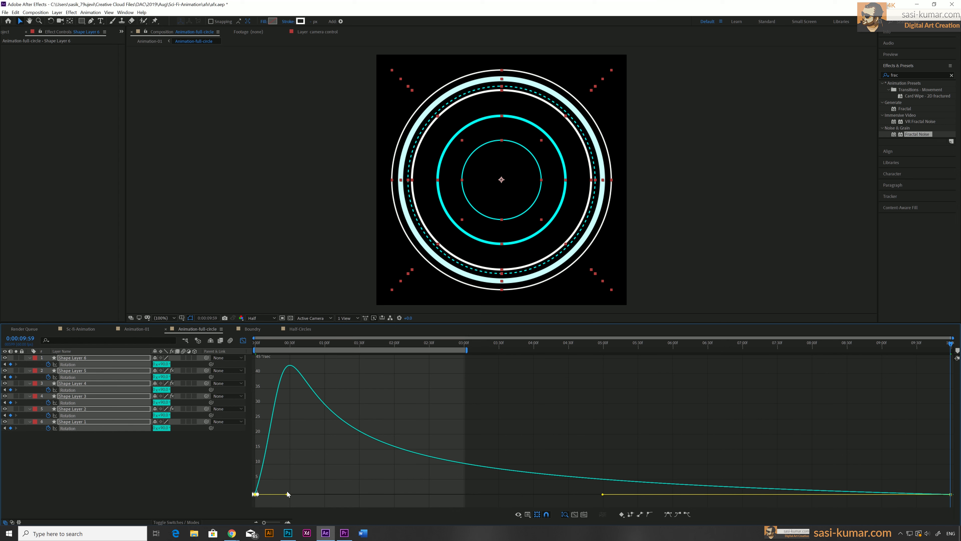
Leave the Graph Editor and preview the rotation animation from the start
left_click(242, 341)
left_click_drag(922, 449, 953, 355)
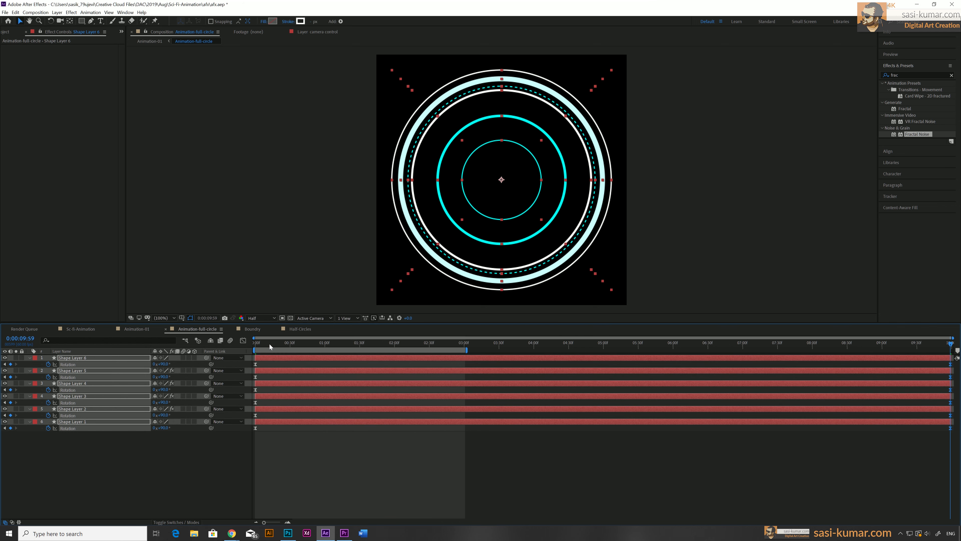
key("Home")
key("space")
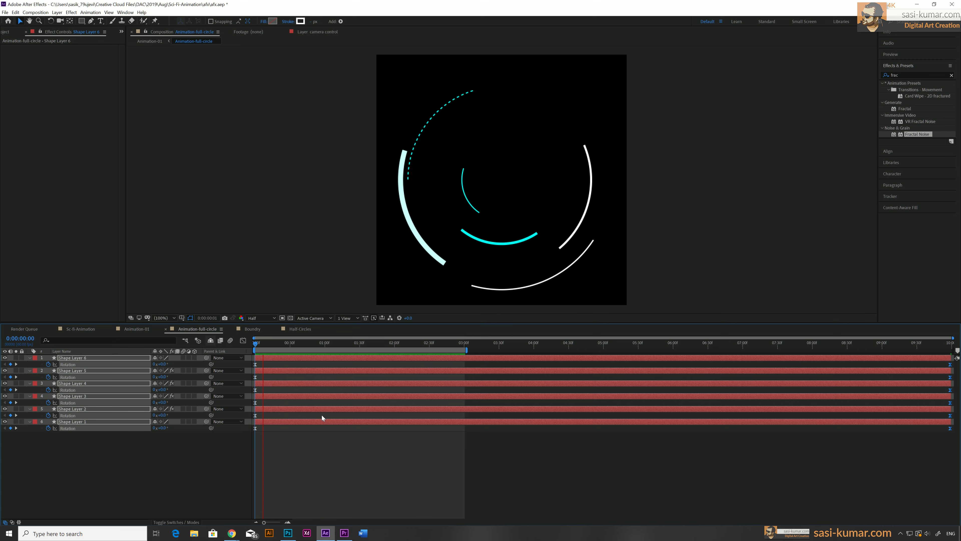
left_click_drag(467, 350, 954, 350)
key("space")
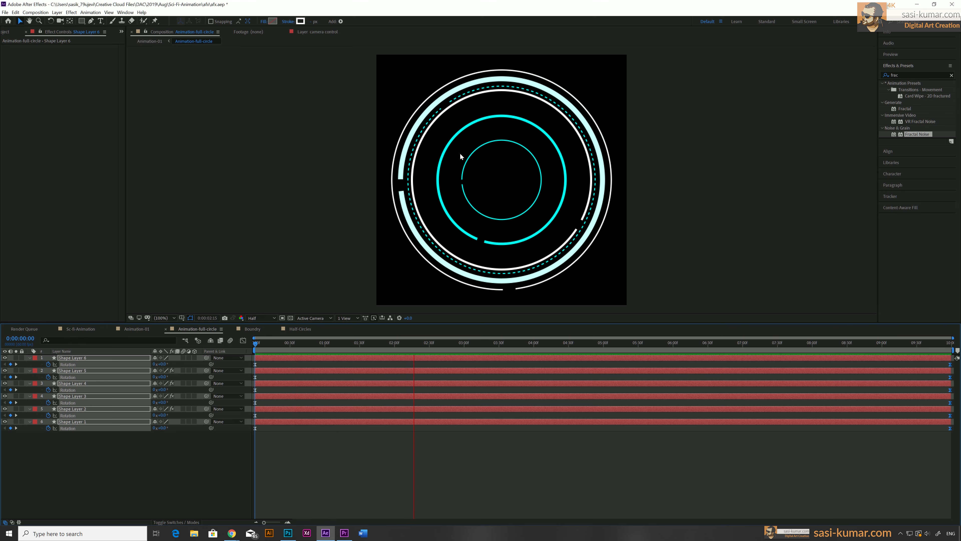
Reselect all layers and soften the speed curve so the rotation peak arrives later and gentler
left_click(551, 425)
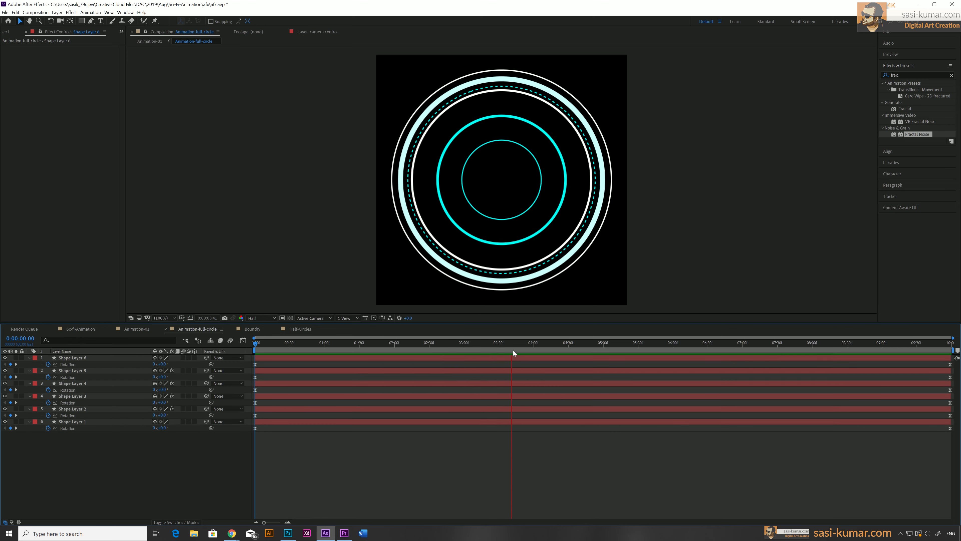
left_click_drag(531, 342, 842, 353)
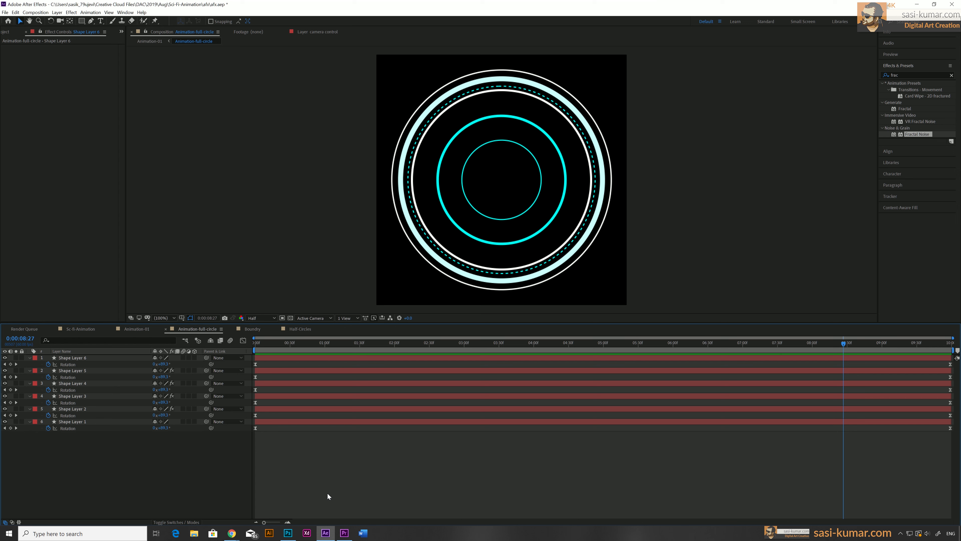
key("ctrl+a")
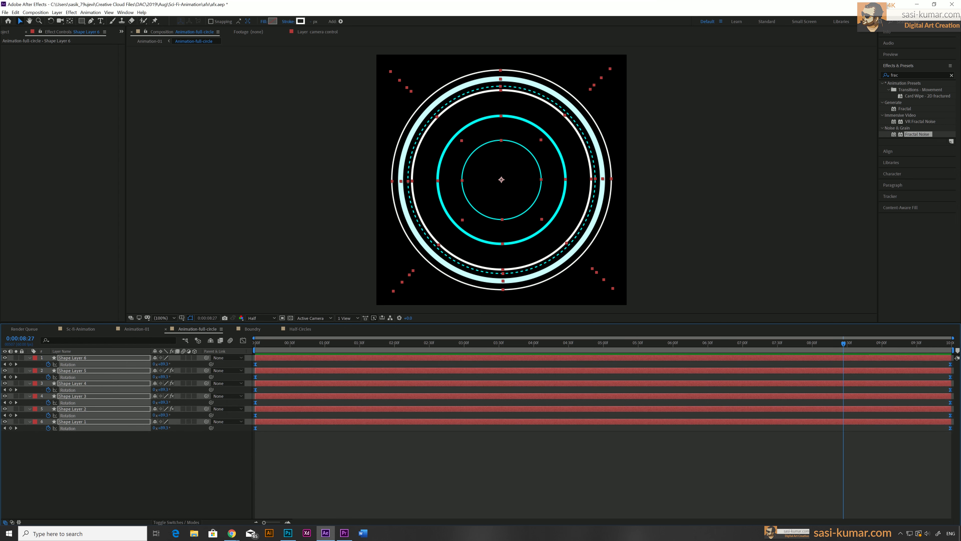
left_click(242, 340)
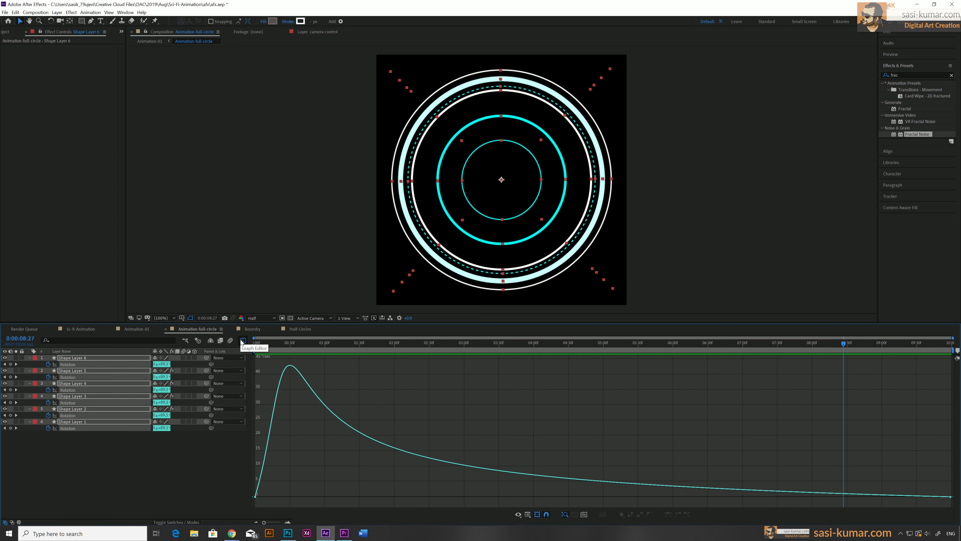
left_click_drag(252, 481, 356, 480)
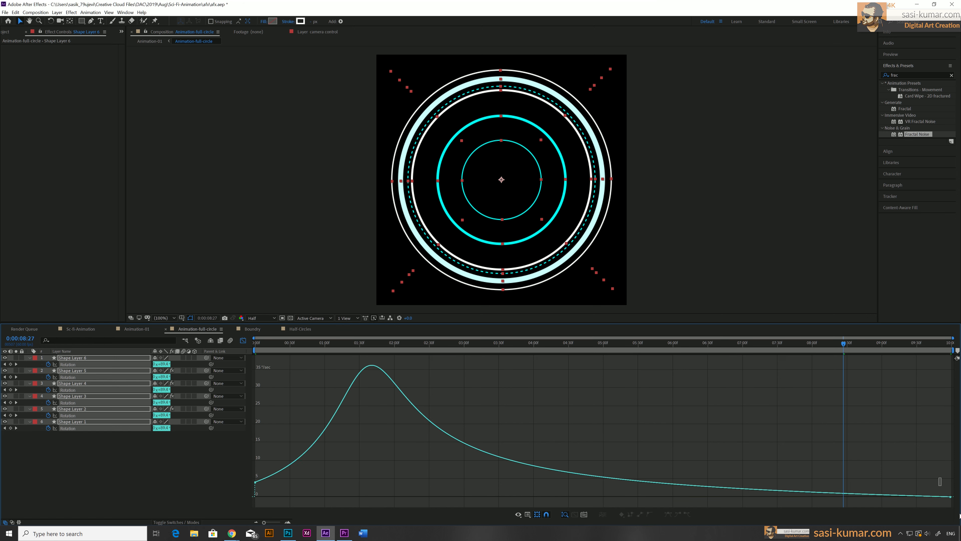
left_click_drag(603, 493, 731, 499)
left_click_drag(491, 346, 515, 344)
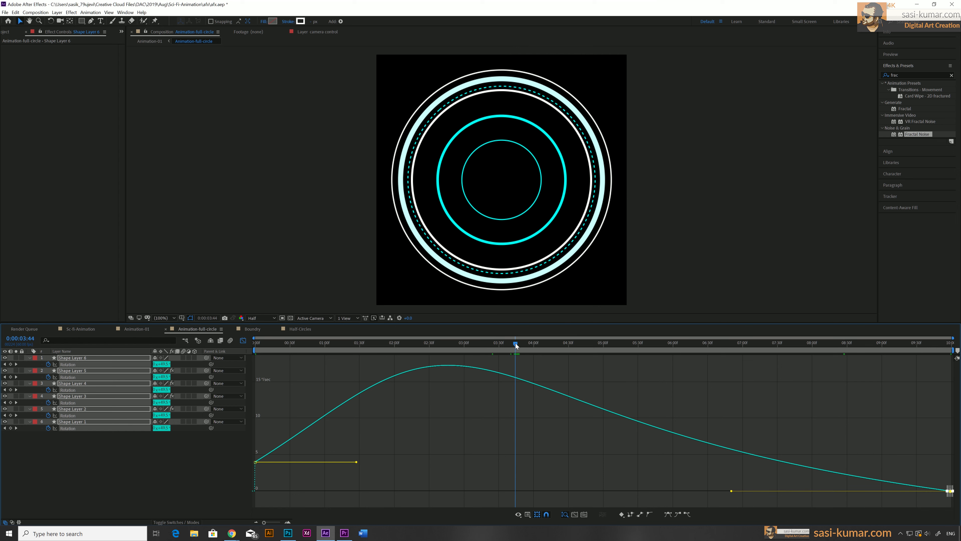
Preview the eased rotation, close the Graph Editor, and return to the Animation-01 composition
key("space")
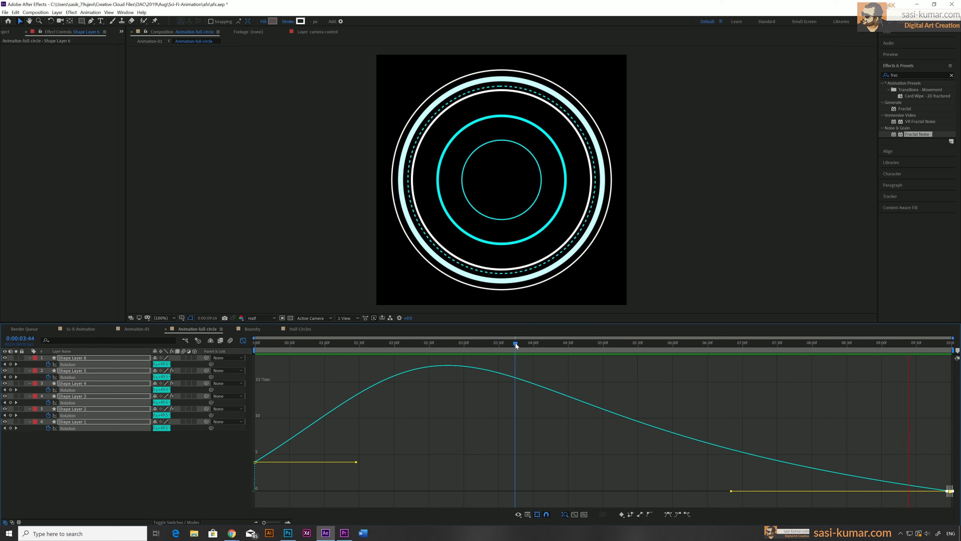
key("space")
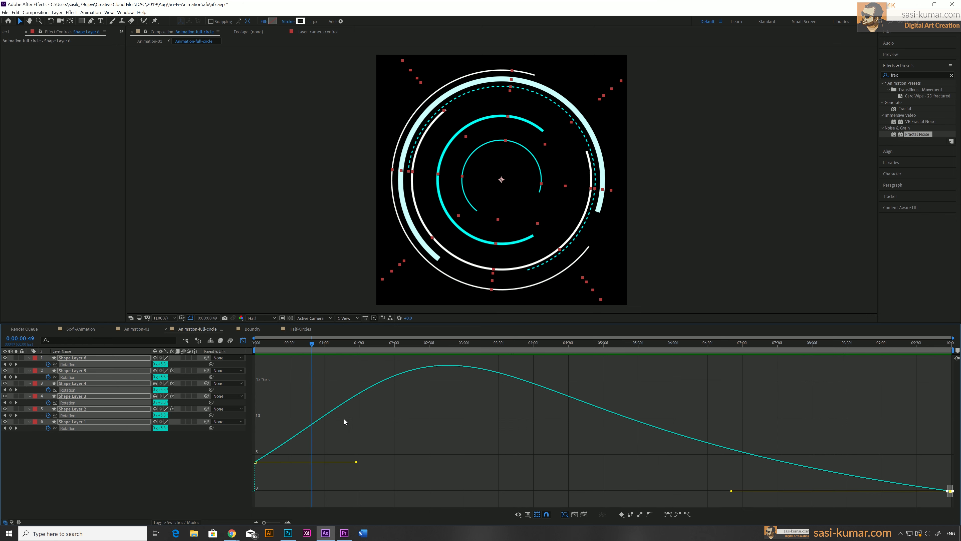
left_click(243, 340)
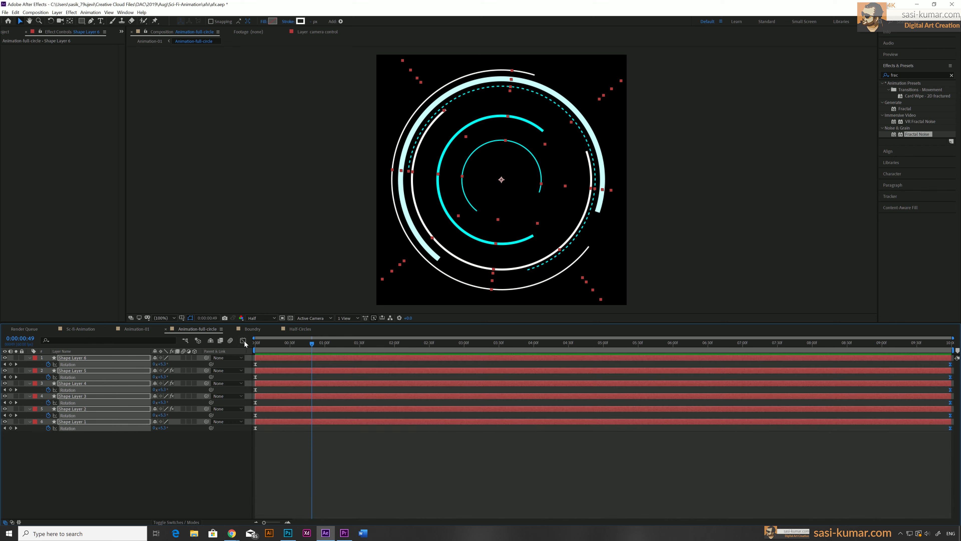
left_click(376, 450)
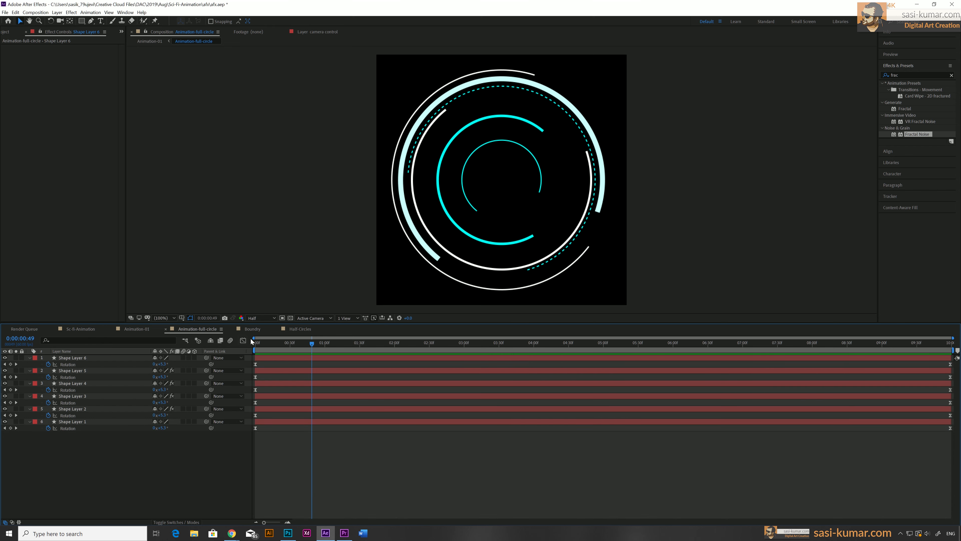
left_click(144, 330)
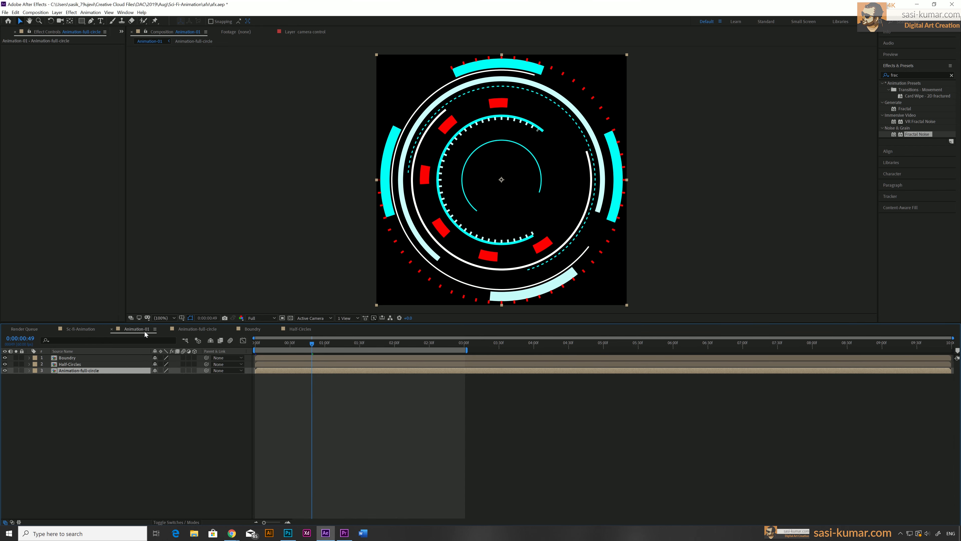
Open the Half-Circles composition and keyframe all six shape layers' rotation from the start to -90° at the end
left_click(92, 363)
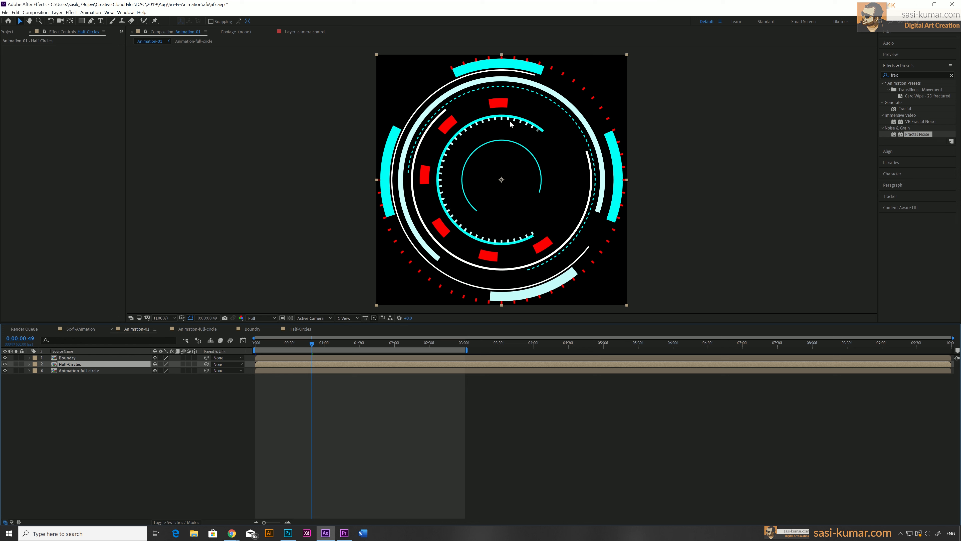
double_click(296, 364)
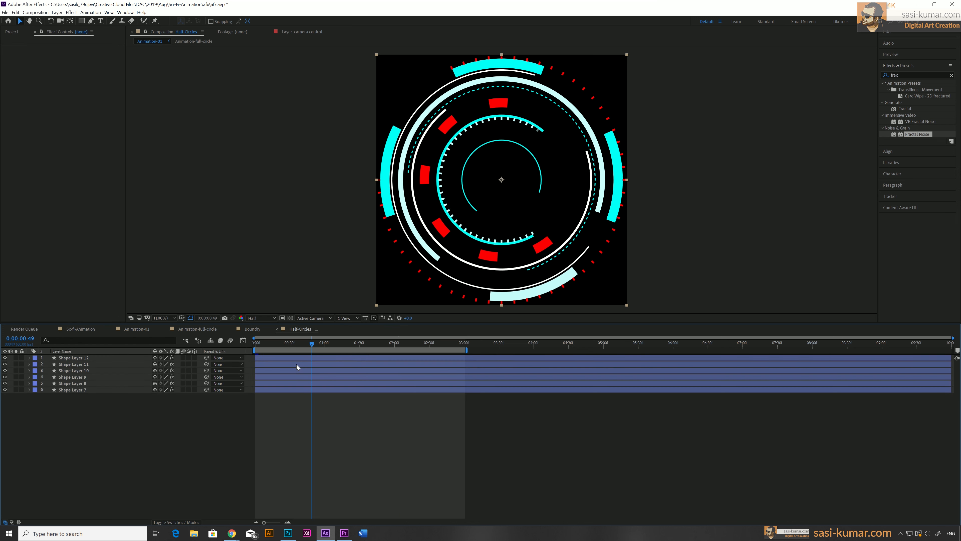
left_click(270, 358)
left_click(269, 390, "shift")
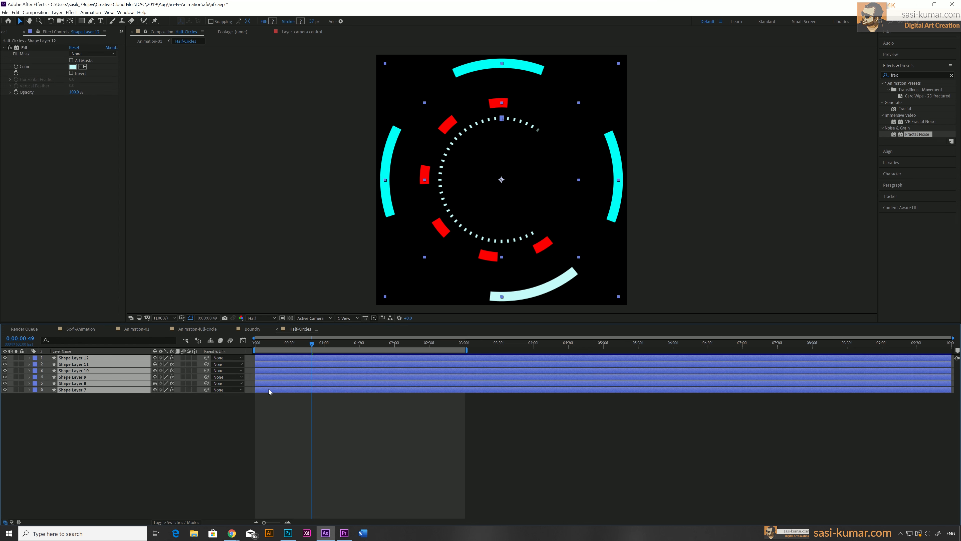
key("r")
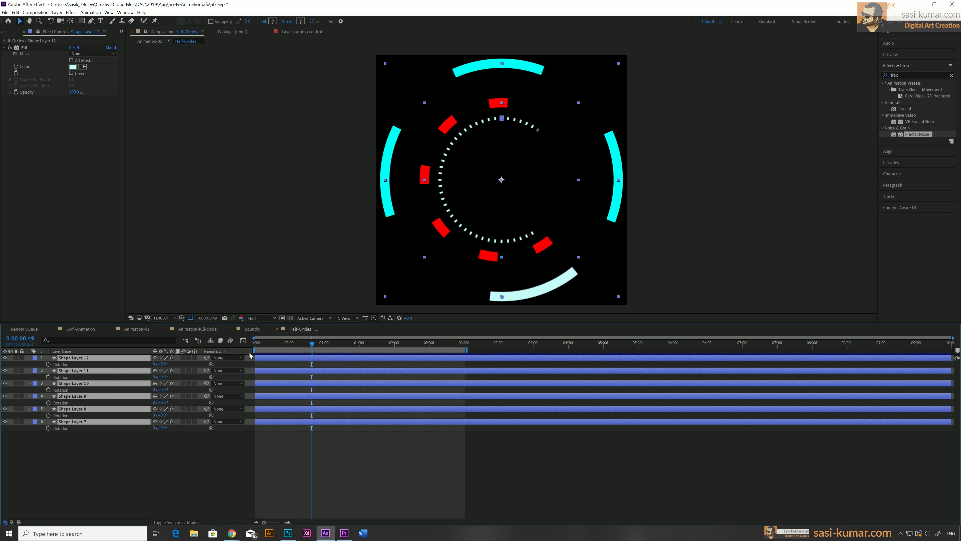
key("Home")
left_click(49, 364)
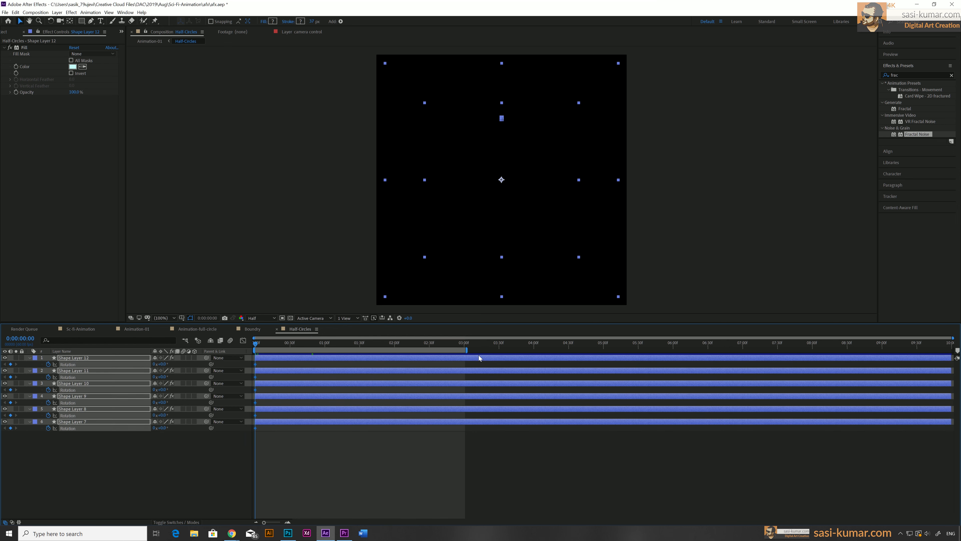
left_click_drag(467, 350, 959, 345)
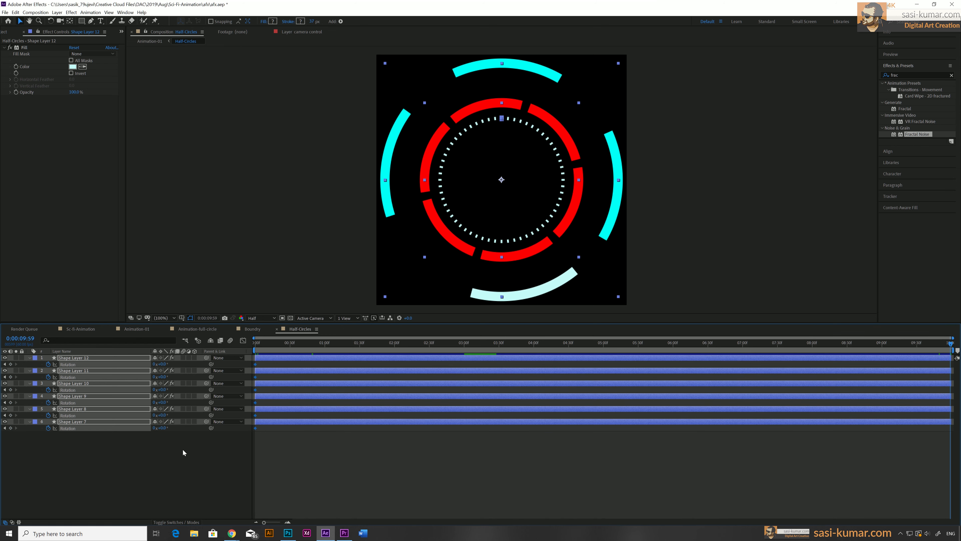
left_click(163, 364)
type("-90")
key("Return")
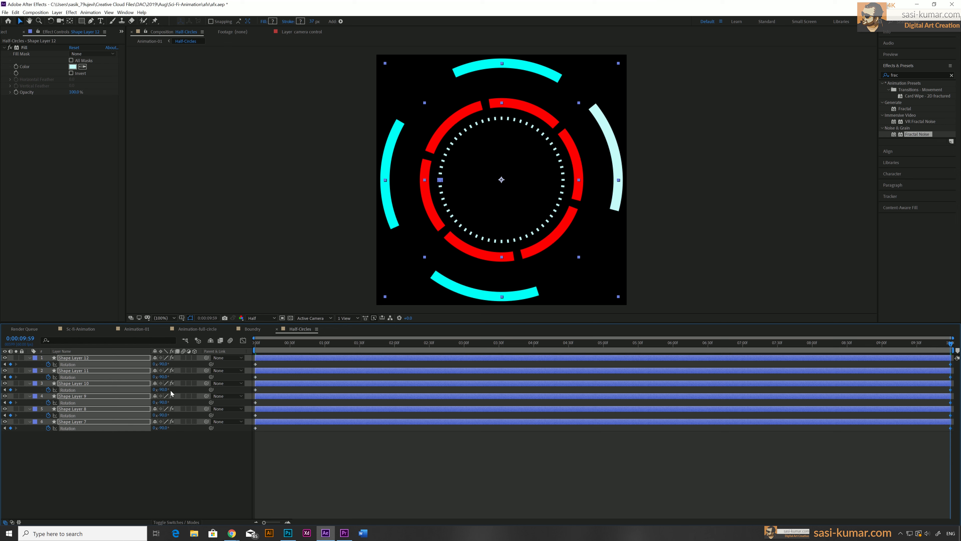
Select the rotation keyframes and lengthen the ending bezier handle in the Graph Editor for a long slow finish
left_click_drag(251, 362, 279, 444)
left_click_drag(939, 449, 954, 356)
left_click(243, 340)
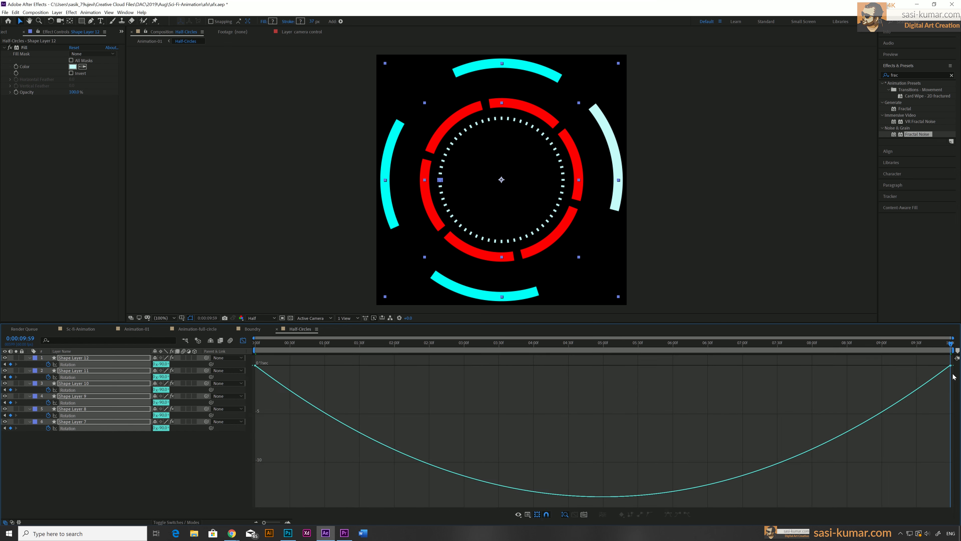
left_click_drag(953, 373, 942, 357)
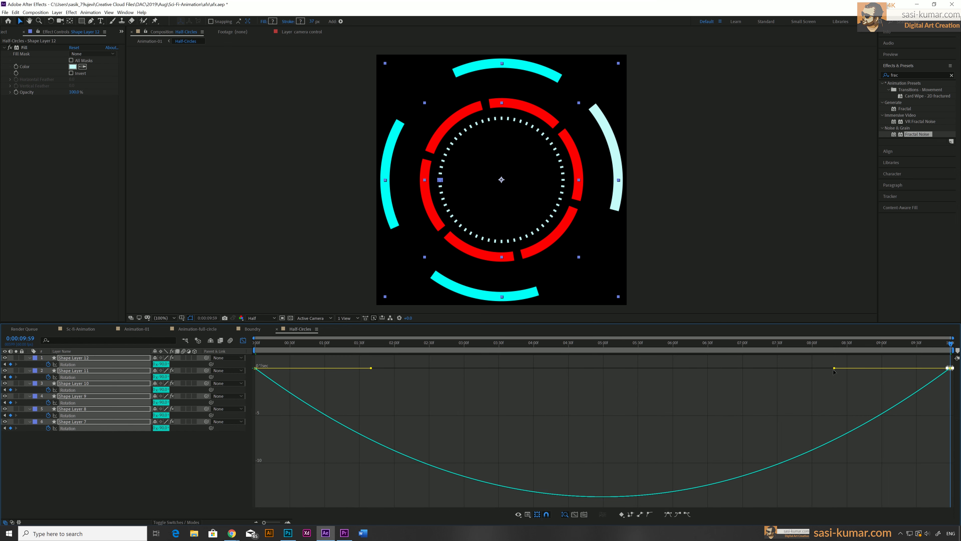
left_click_drag(825, 369, 701, 368)
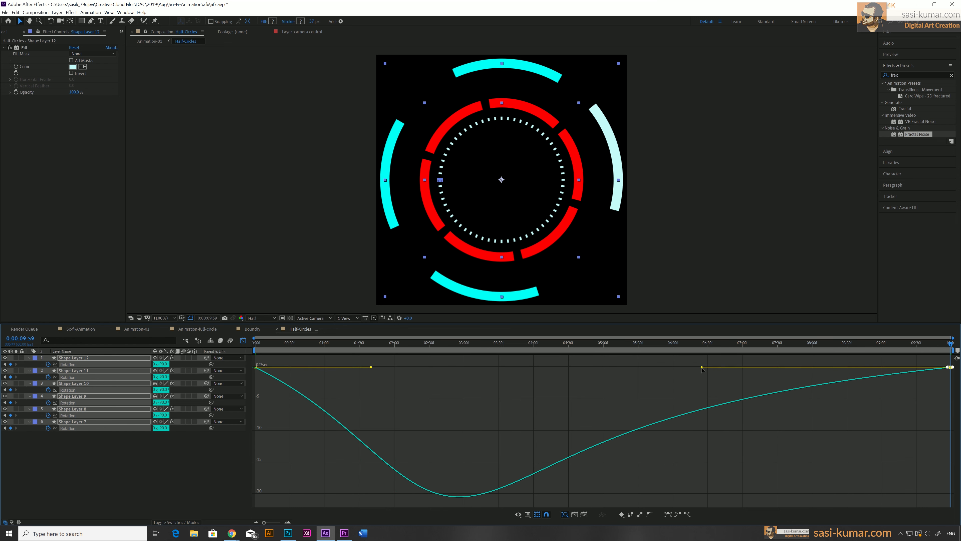
left_click(243, 340)
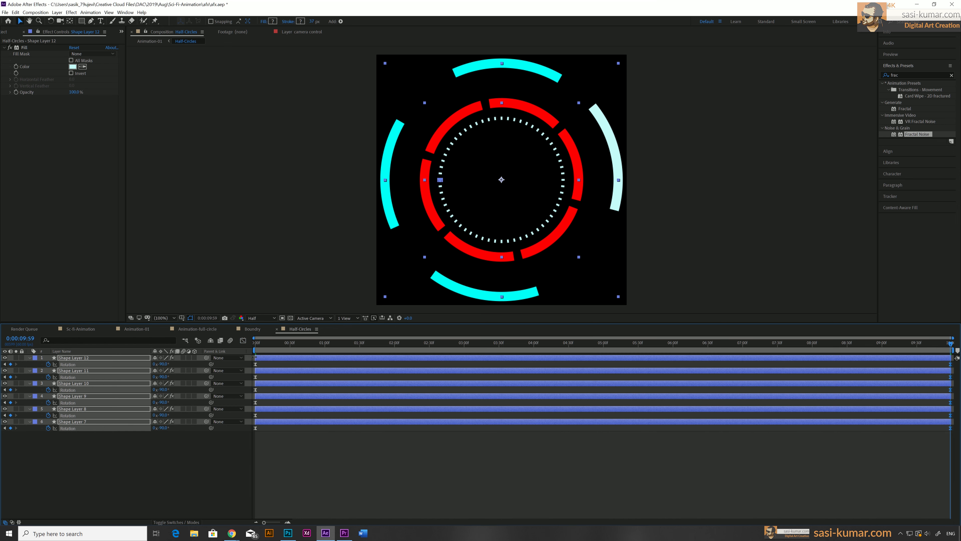
Preview the Half-Circles rotation, review its curve, and return to the Animation-01 composition
key("space")
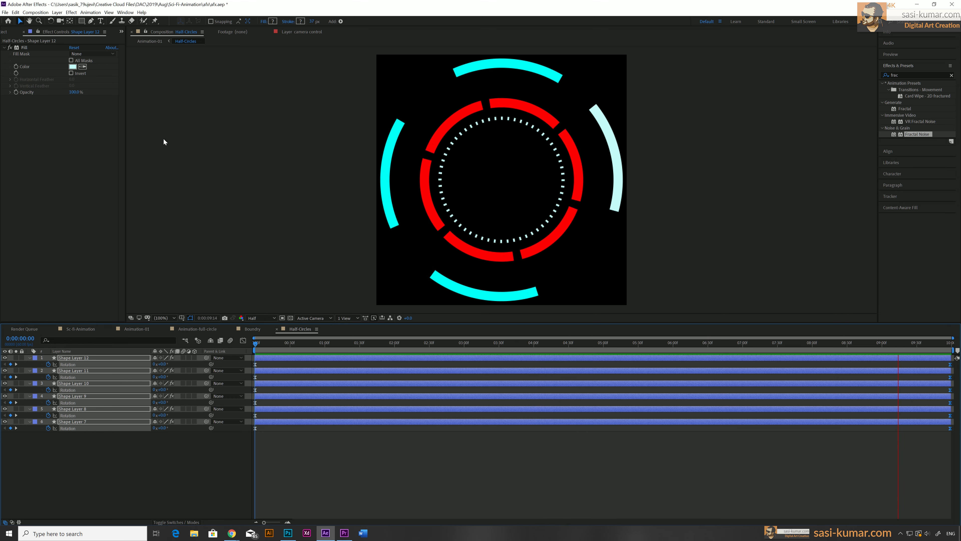
key("space")
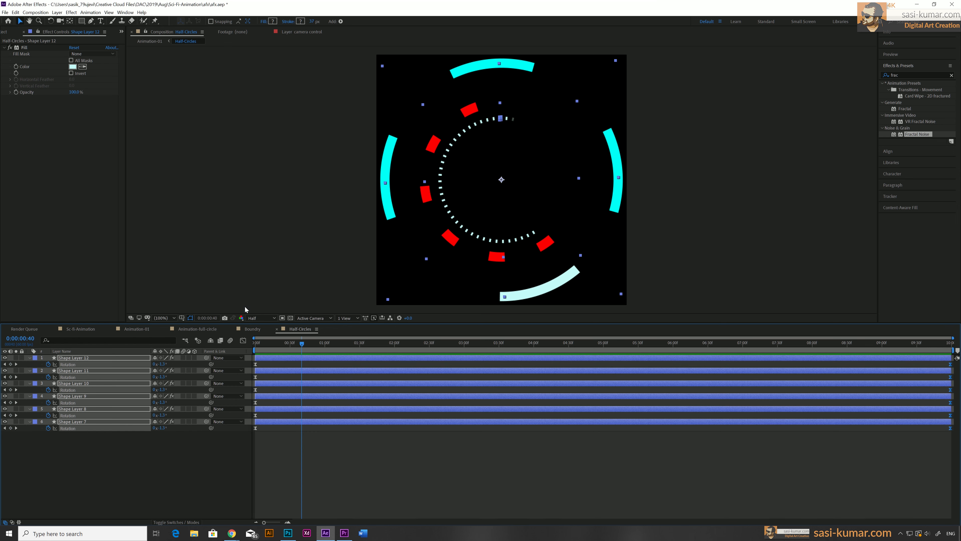
left_click(243, 341)
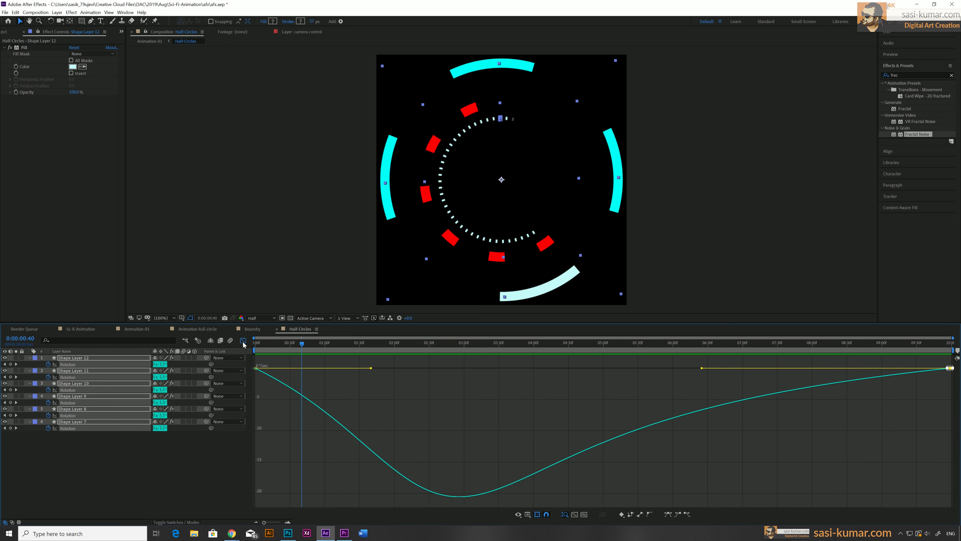
left_click(129, 329)
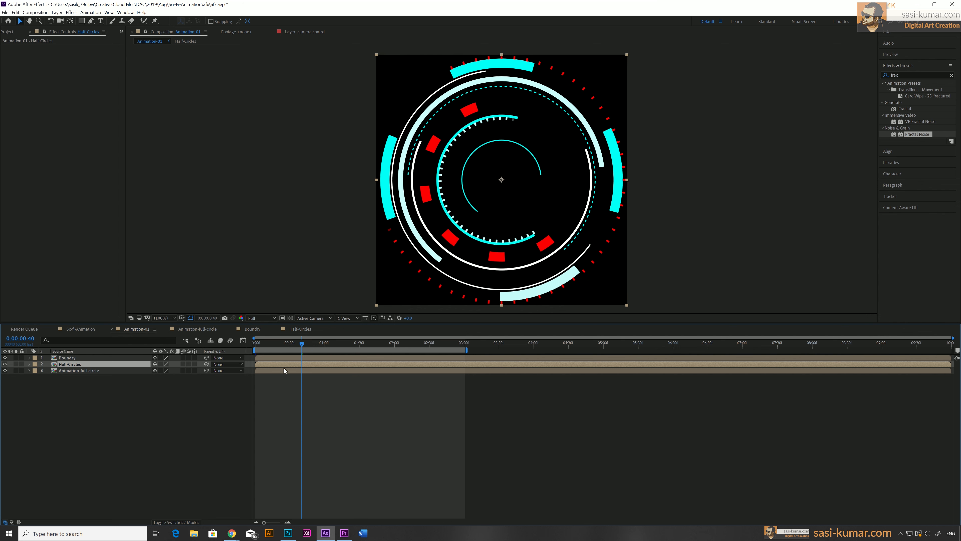
Open the Boundry composition and keyframe Shape Layer 13's rotation from the start to 180° at the end
double_click(276, 357)
left_click_drag(286, 345, 212, 345)
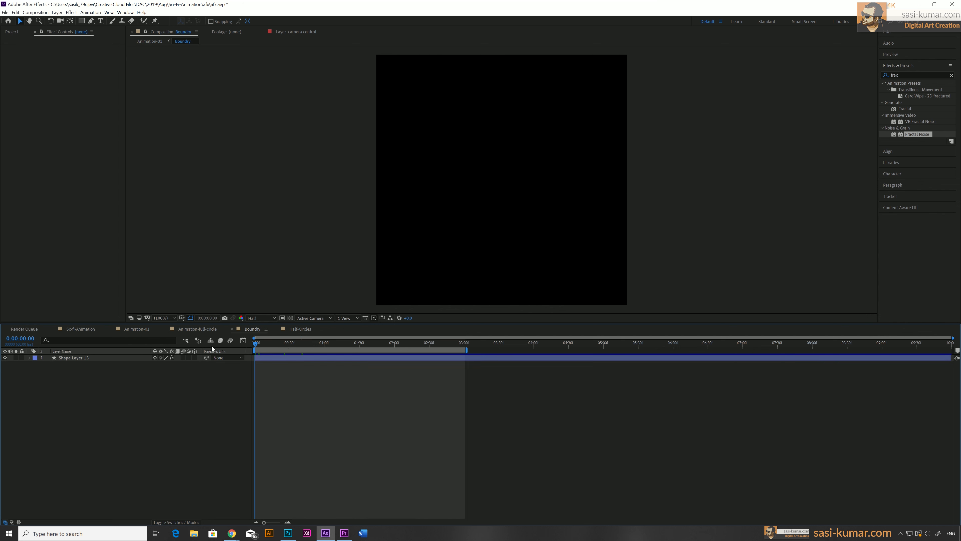
left_click(368, 357)
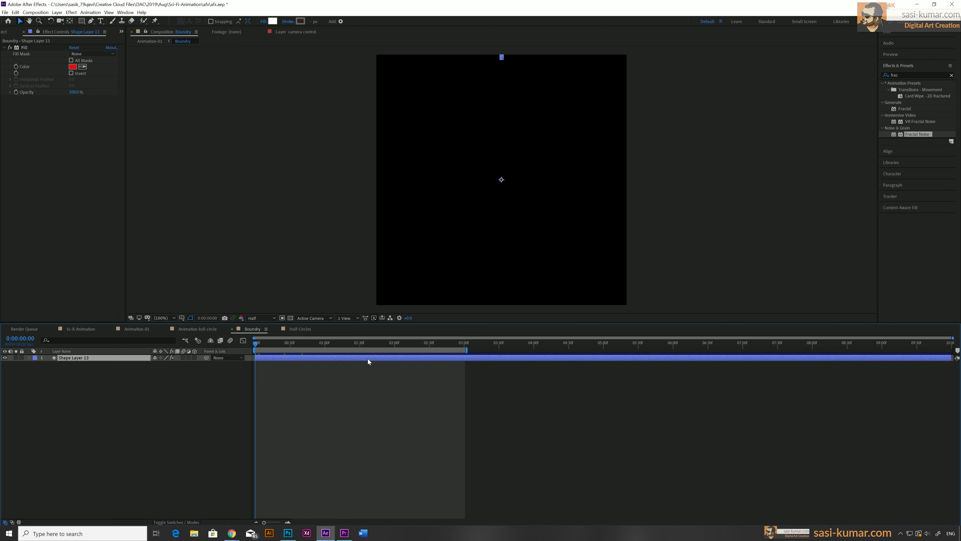
key("r")
left_click(48, 364)
left_click_drag(468, 350, 959, 343)
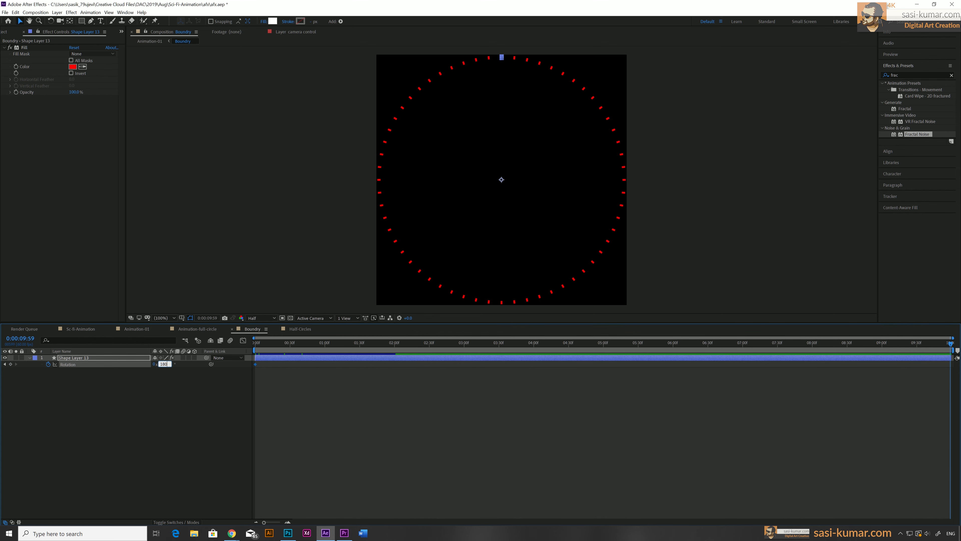
type("180")
key("Return")
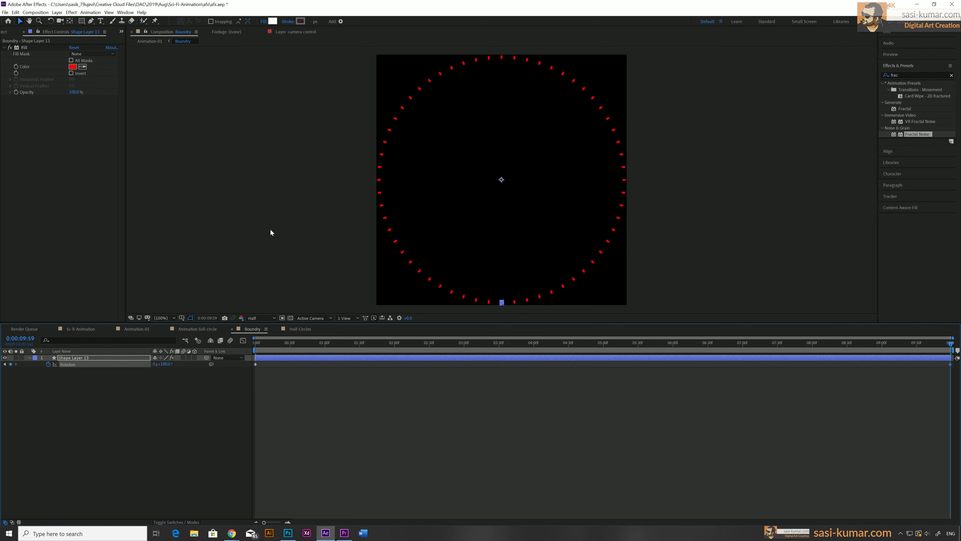
Select the Boundry rotation keyframes and pull the ending speed handle earlier for a long slow finish
left_click_drag(260, 367, 250, 361)
left_click_drag(938, 373, 958, 361)
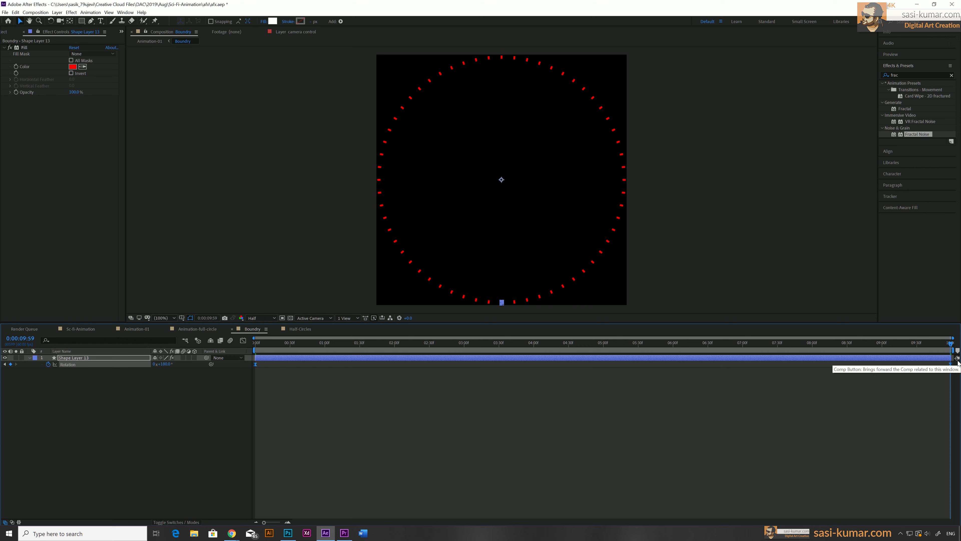
left_click(243, 340)
left_click_drag(939, 474, 954, 505)
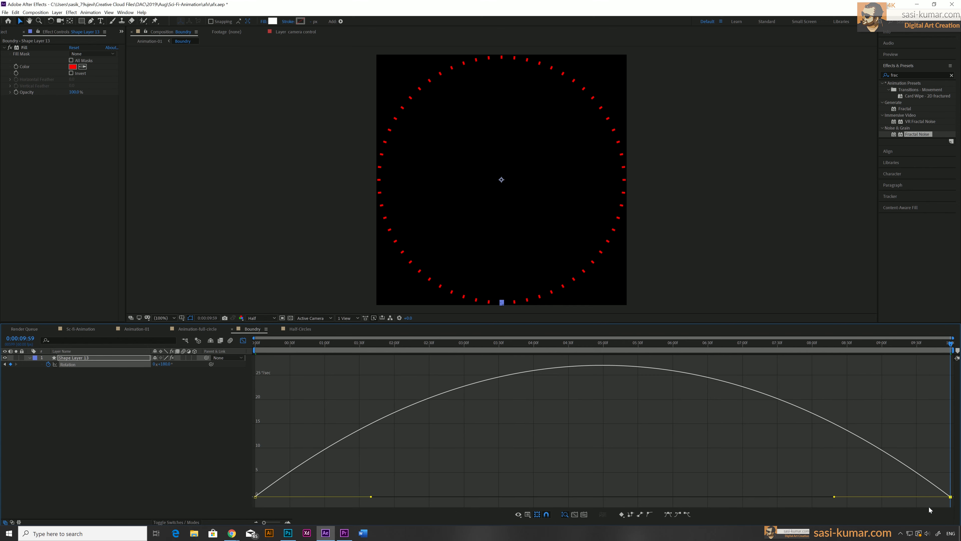
left_click_drag(834, 496, 711, 480)
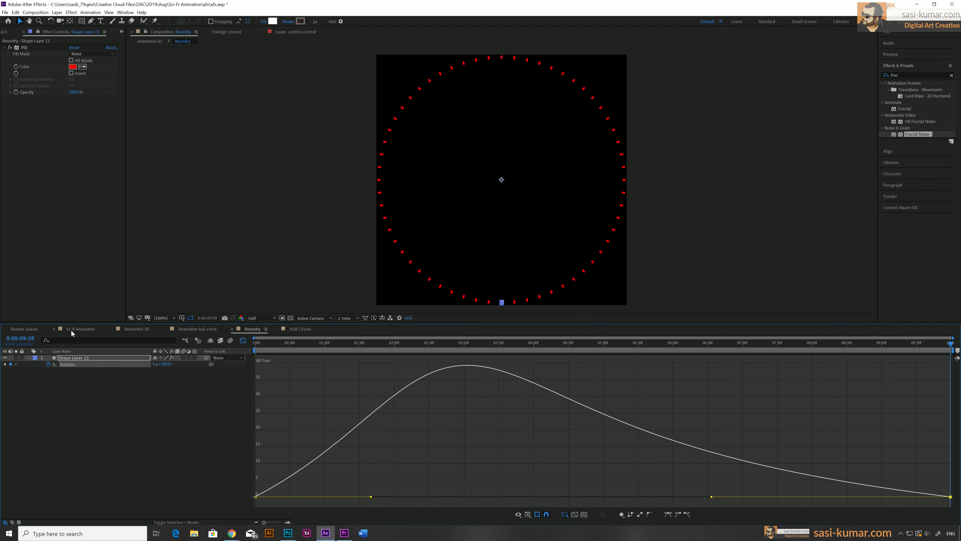
Switch to the Sci-fi Animation composition and preview the whole animation from the start
left_click(81, 329)
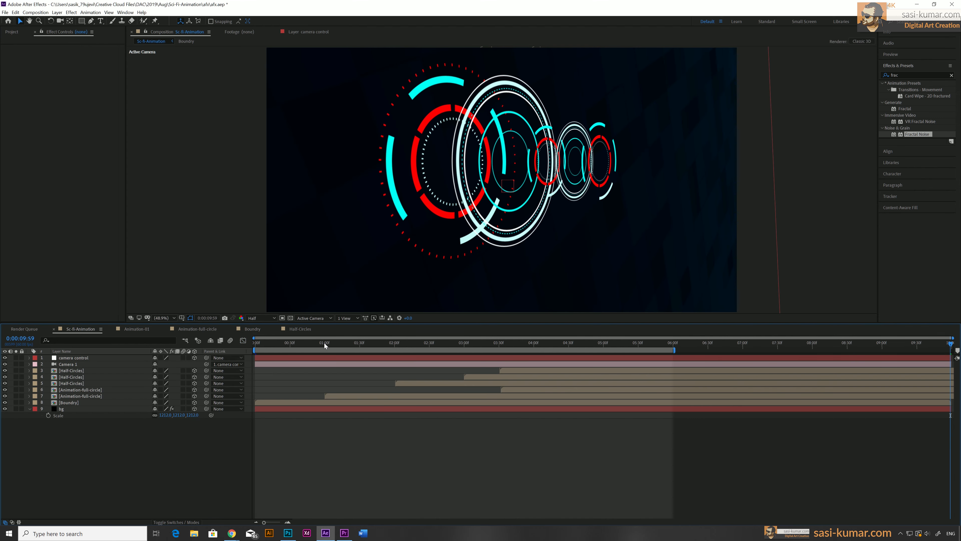
left_click_drag(324, 343, 238, 343)
key("space")
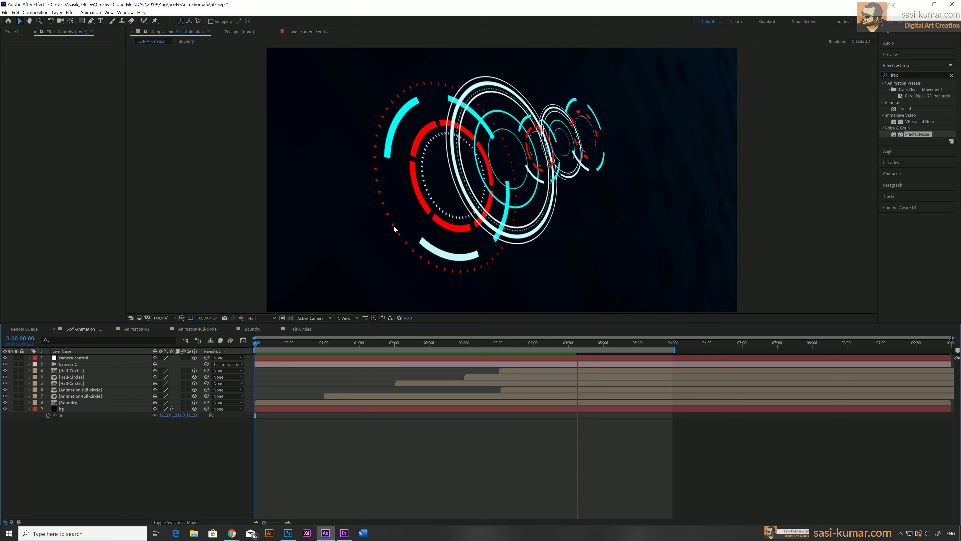
left_click(480, 357)
left_click(617, 334)
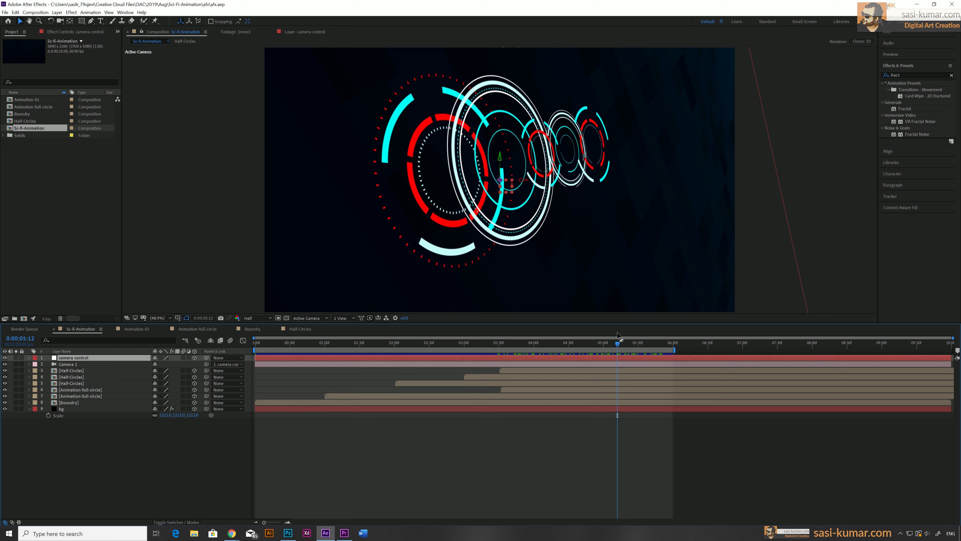
Add a new adjustment layer and move it below the camera control and camera layers
left_click(390, 470)
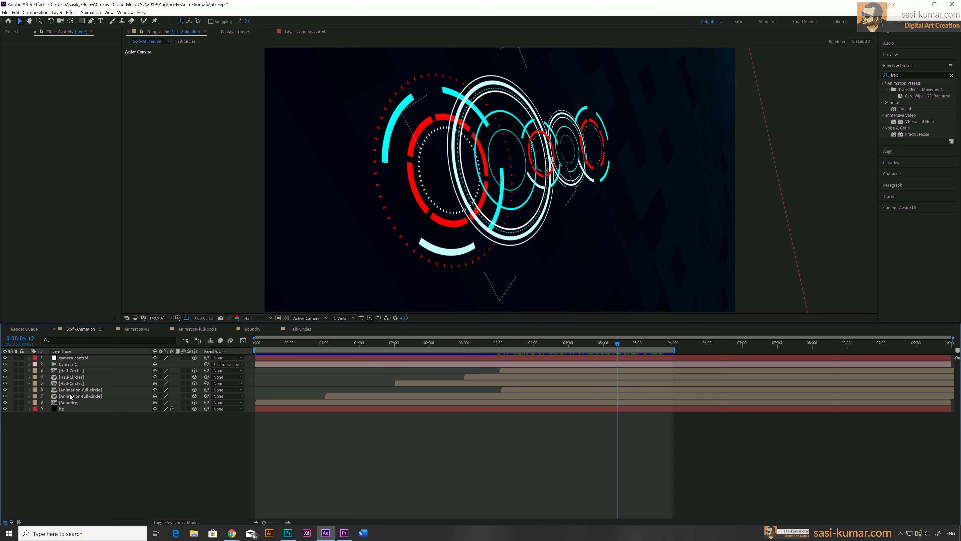
right_click(105, 436)
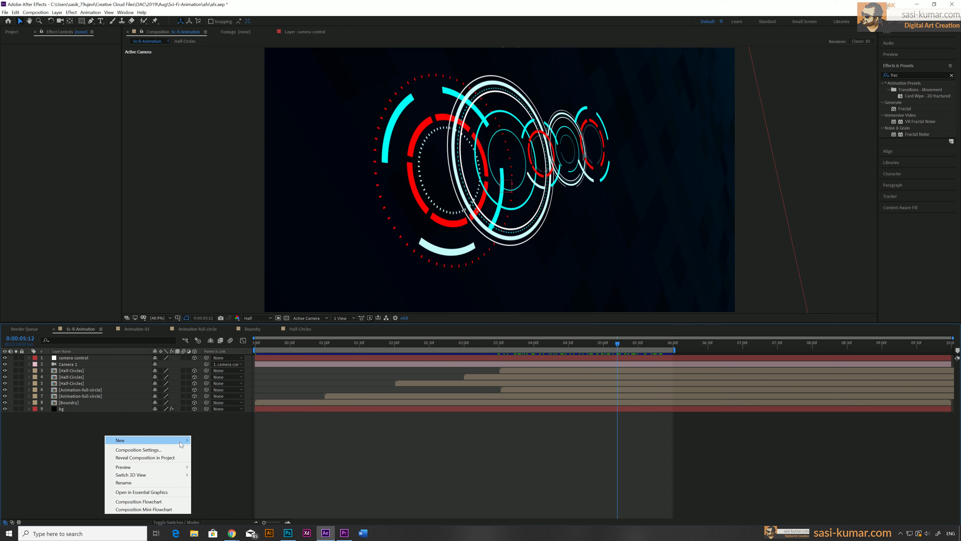
mouse_move(182, 442)
left_click(218, 496)
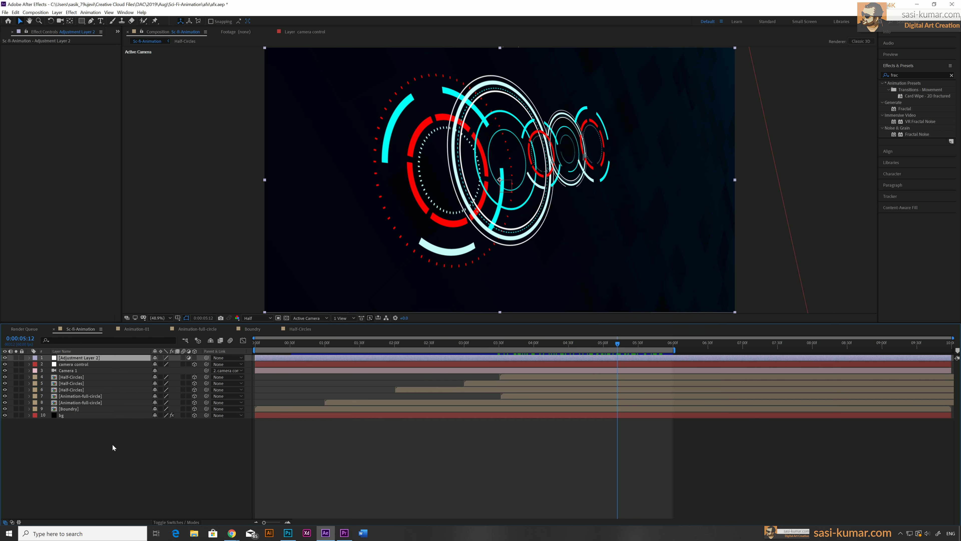
left_click_drag(84, 360, 75, 376)
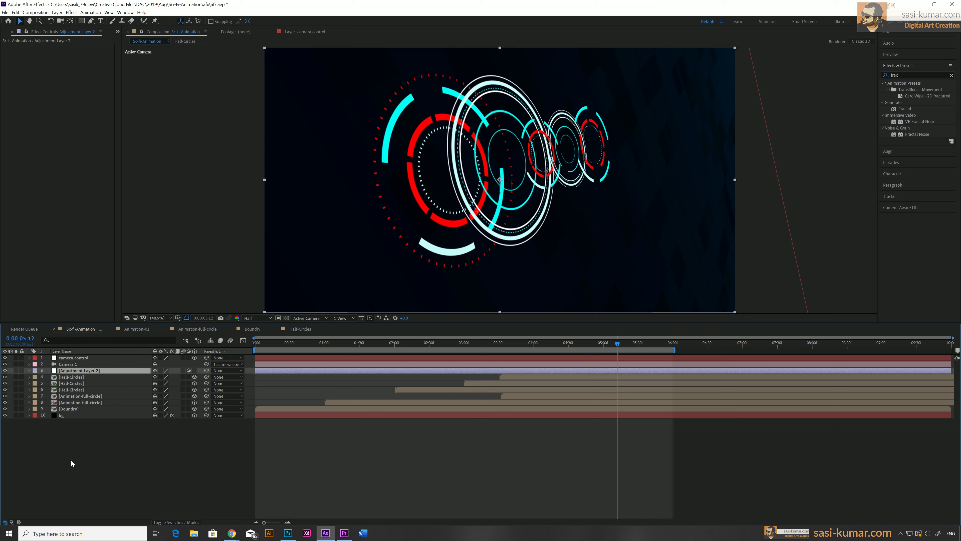
Search for the Glow effect and apply it to the adjustment layer
left_click(952, 75)
type("glow")
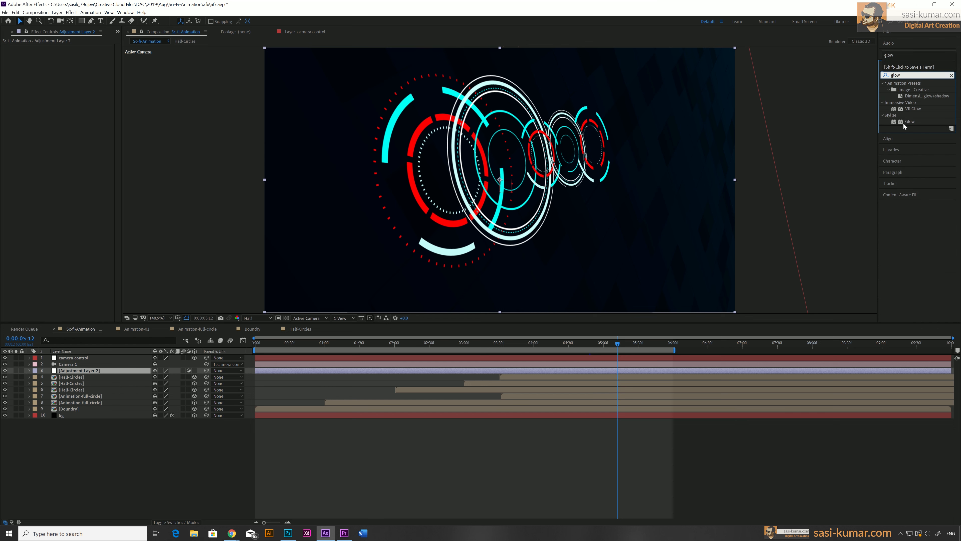
left_click(903, 122)
left_click_drag(900, 121, 97, 371)
Set the Glow threshold to 80%, radius to 600 and intensity to 1.8
left_click(71, 61)
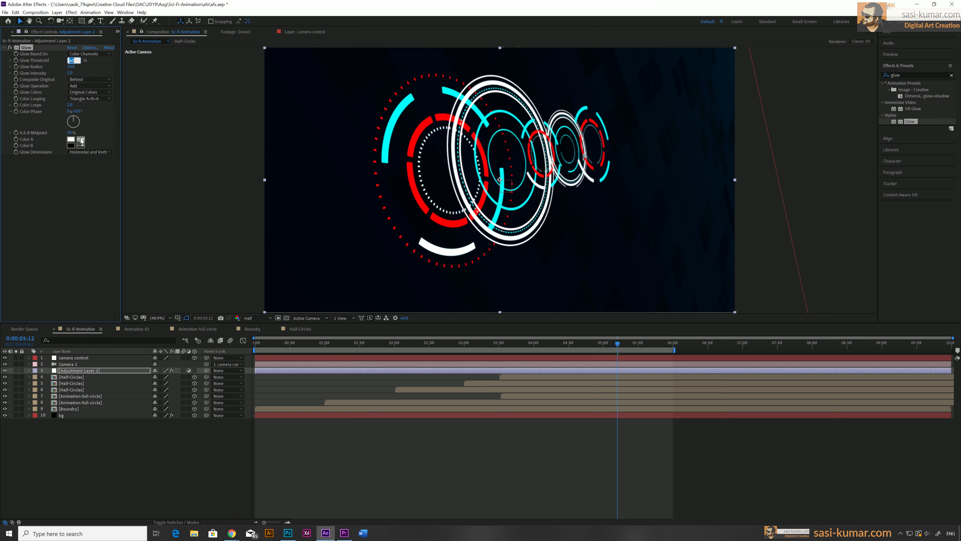
type("80")
key("Return")
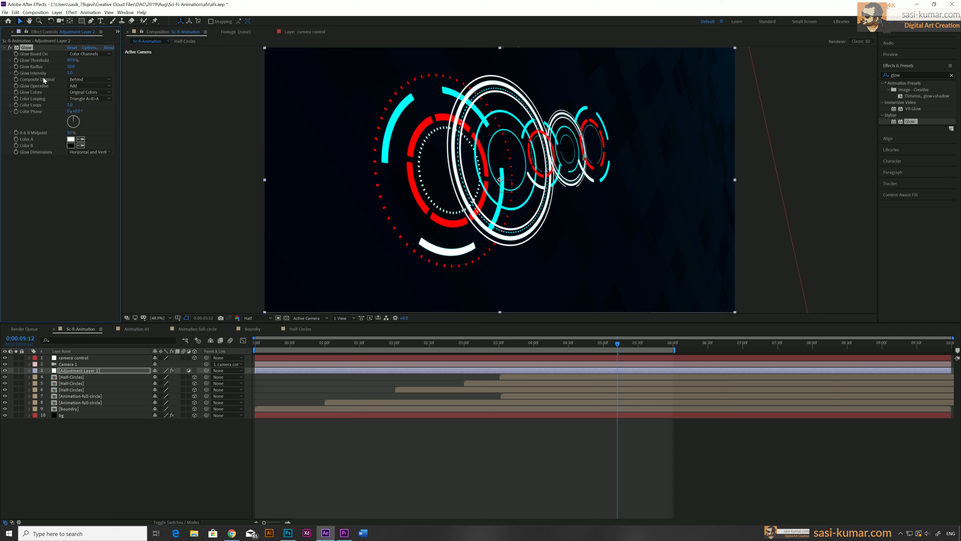
left_click(71, 66)
type("600")
key("Return")
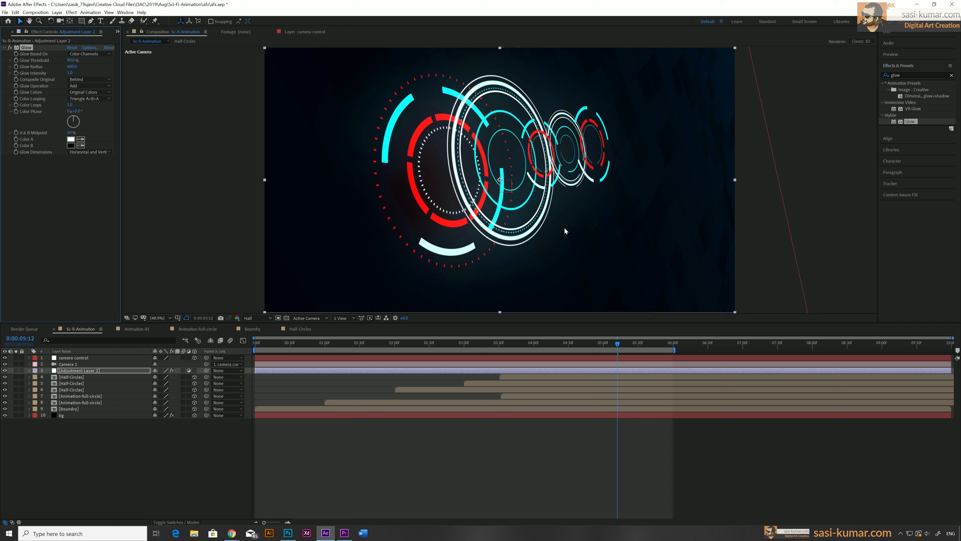
left_click(71, 72)
type("1.8")
key("Return")
Scrub through the timeline to review the glowing animation
left_click_drag(341, 343, 952, 350)
left_click_drag(285, 346, 950, 344)
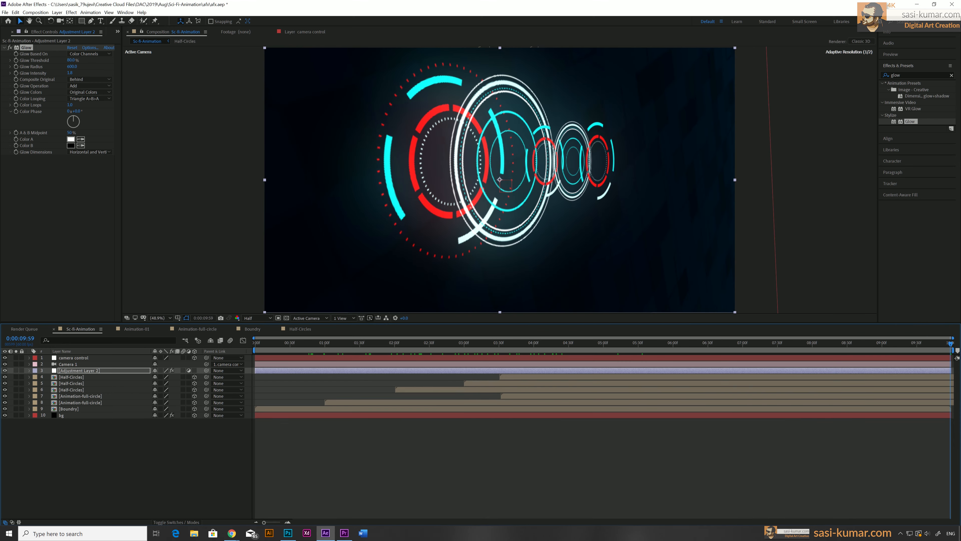
left_click(589, 482)
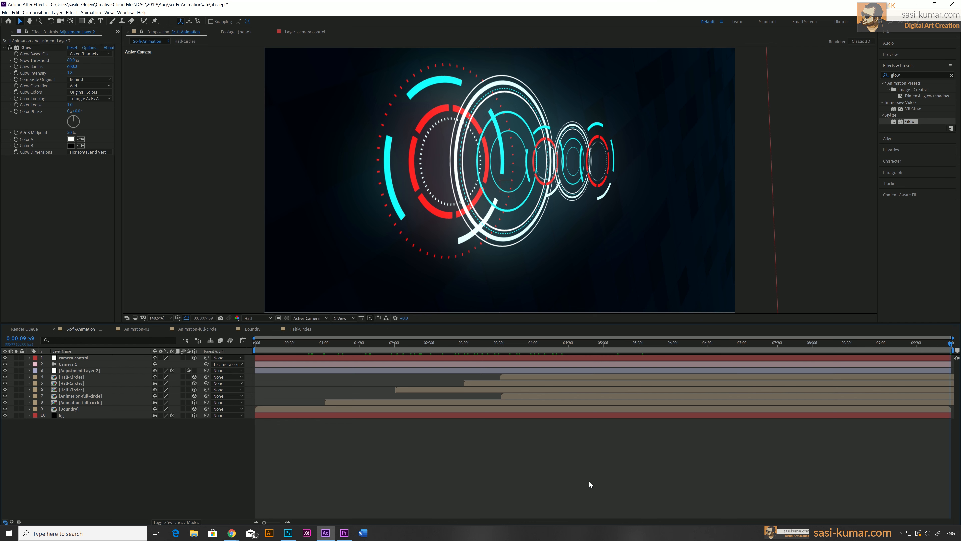
Select all layers and pre-compose them into a new composition named Full-animation
left_click(277, 416)
left_click(269, 358, "shift")
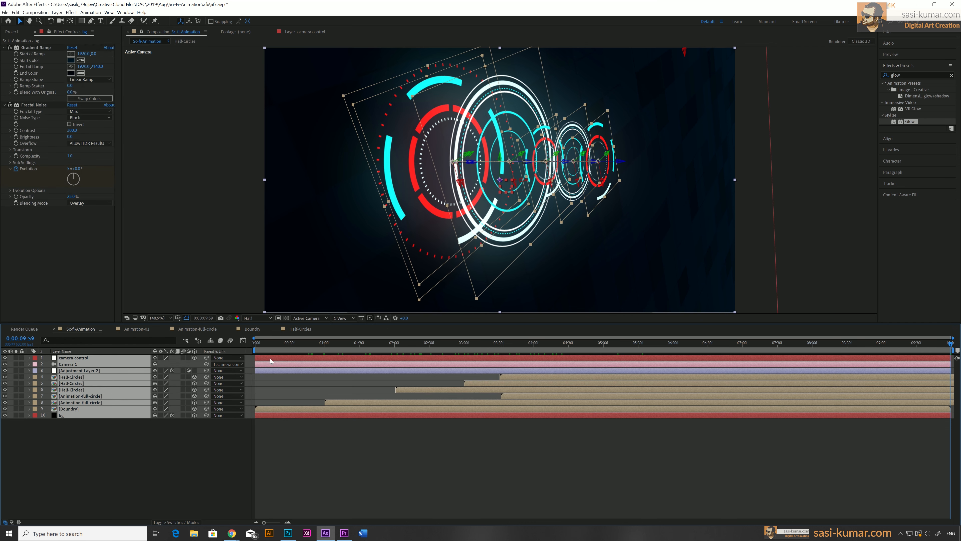
right_click(269, 358)
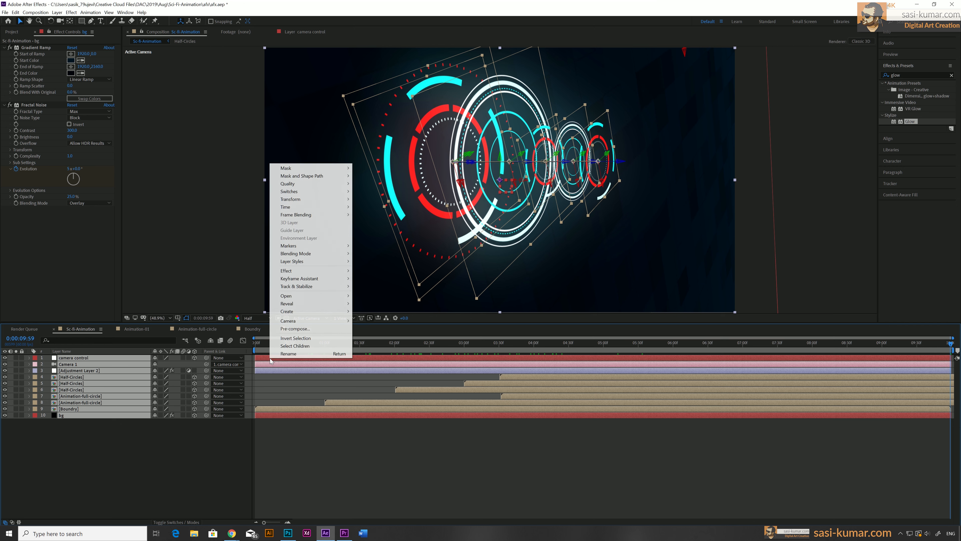
left_click(299, 328)
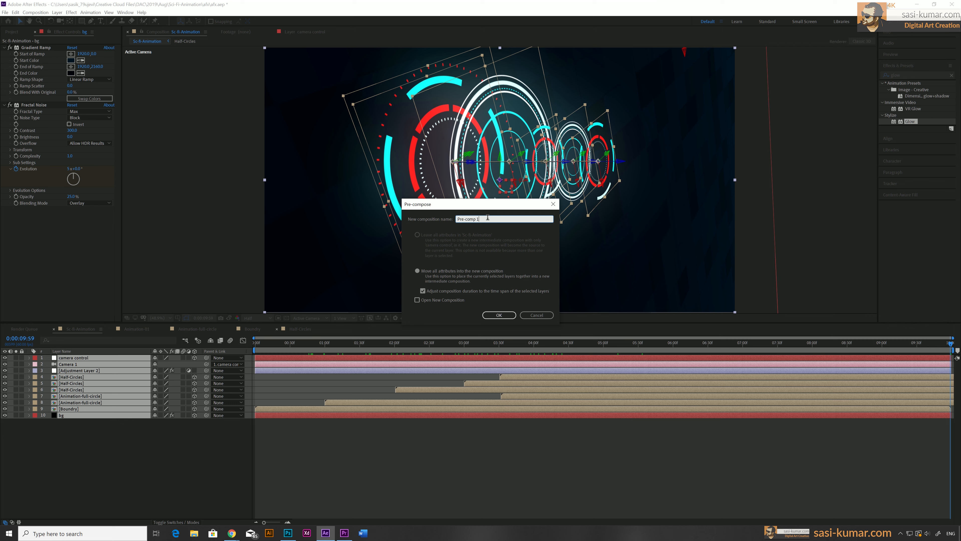
type("Full-animation")
left_click(488, 316)
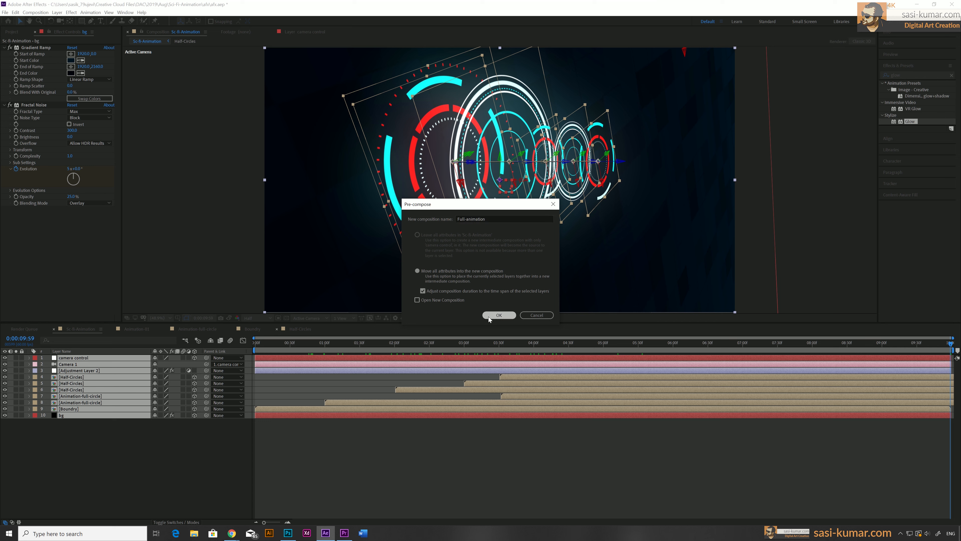
left_click(488, 315)
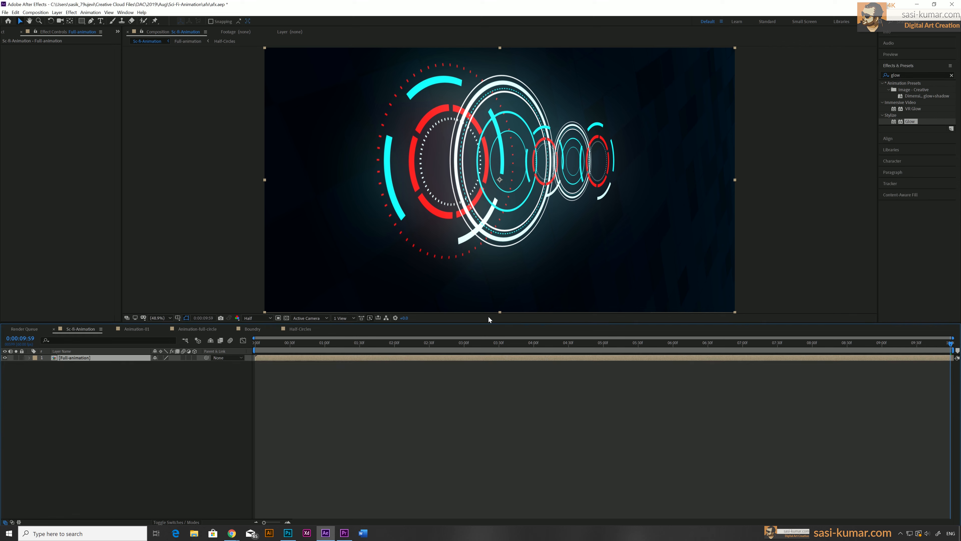
Set the Sci-fi-Animation composition's duration to 20 seconds in Composition Settings
left_click_drag(298, 345, 271, 365)
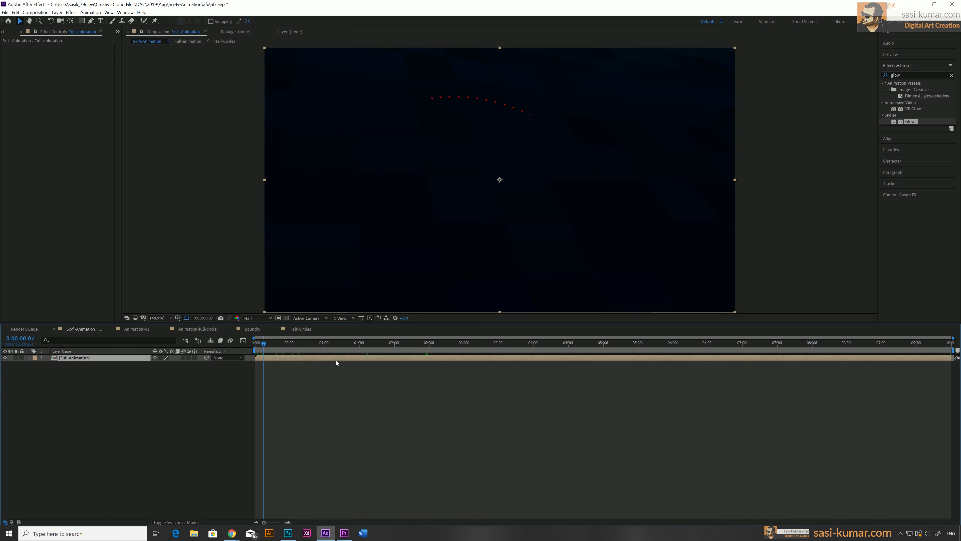
left_click(128, 419)
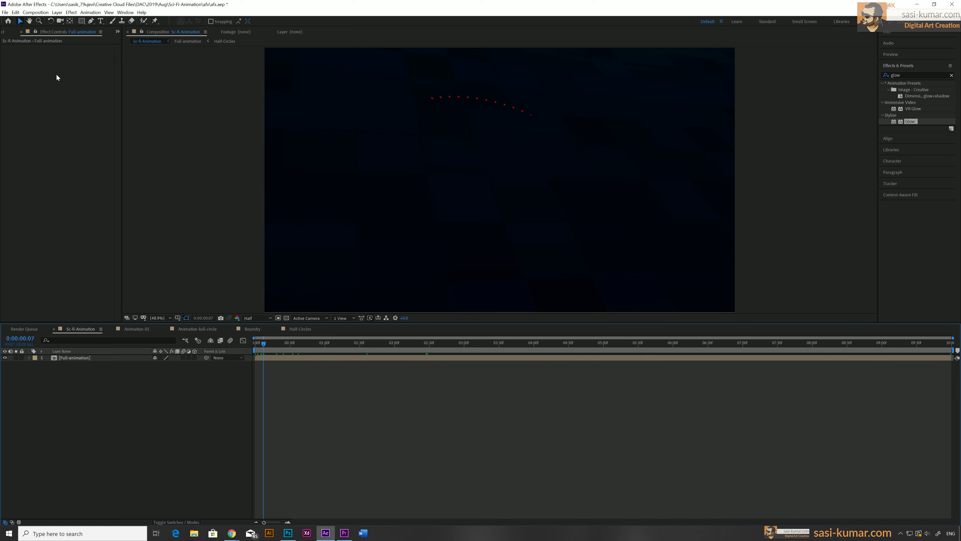
left_click(35, 12)
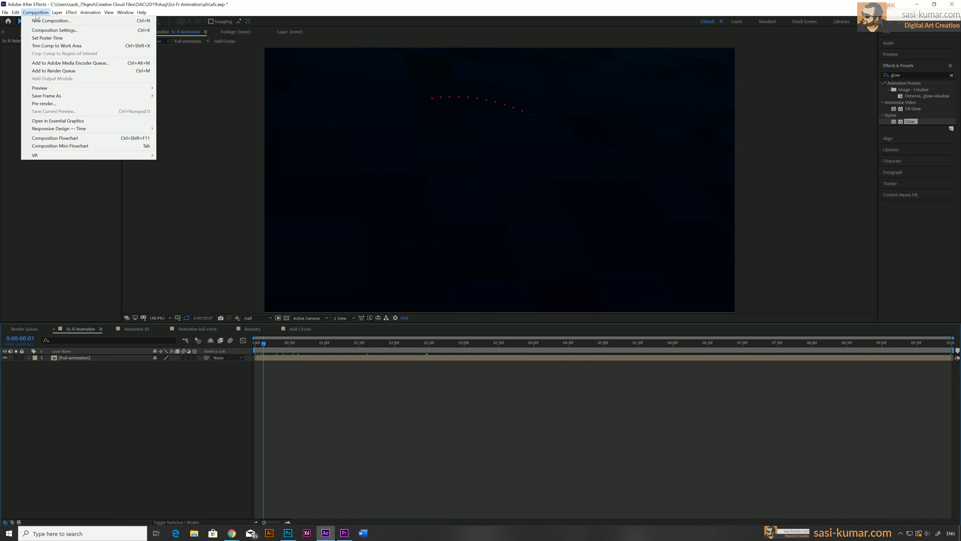
left_click(42, 30)
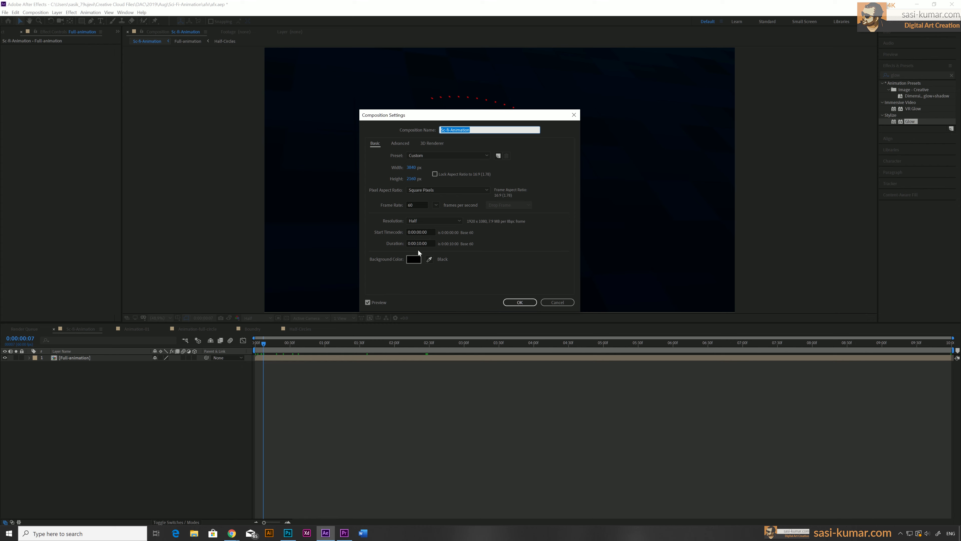
left_click(419, 245)
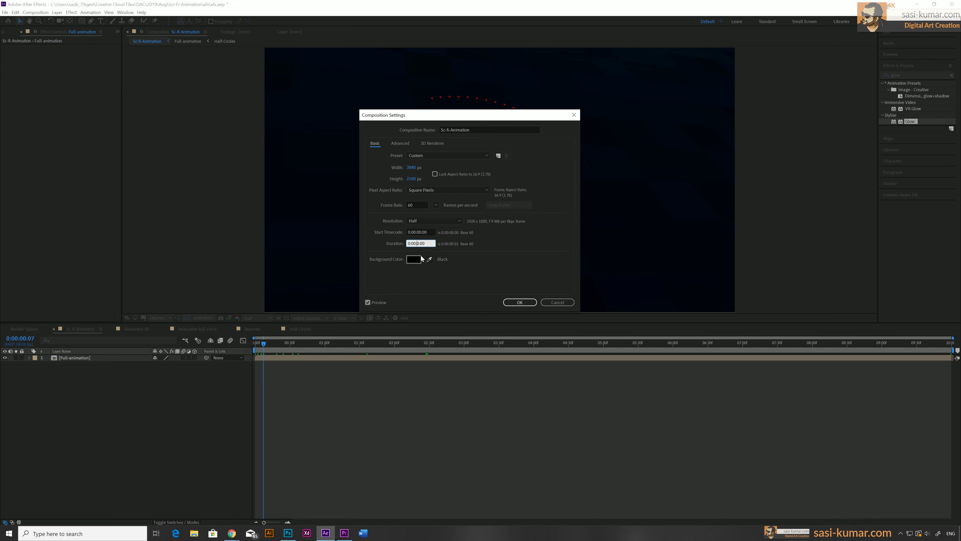
left_click(515, 302)
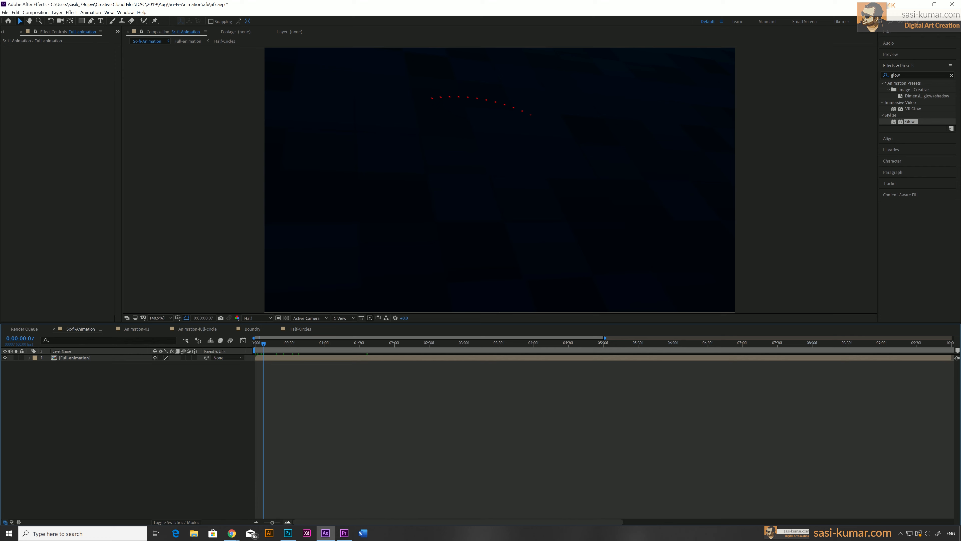
Zoom the timeline out to the full 20 seconds and duplicate the Full-animation layer
left_click_drag(274, 523, 264, 523)
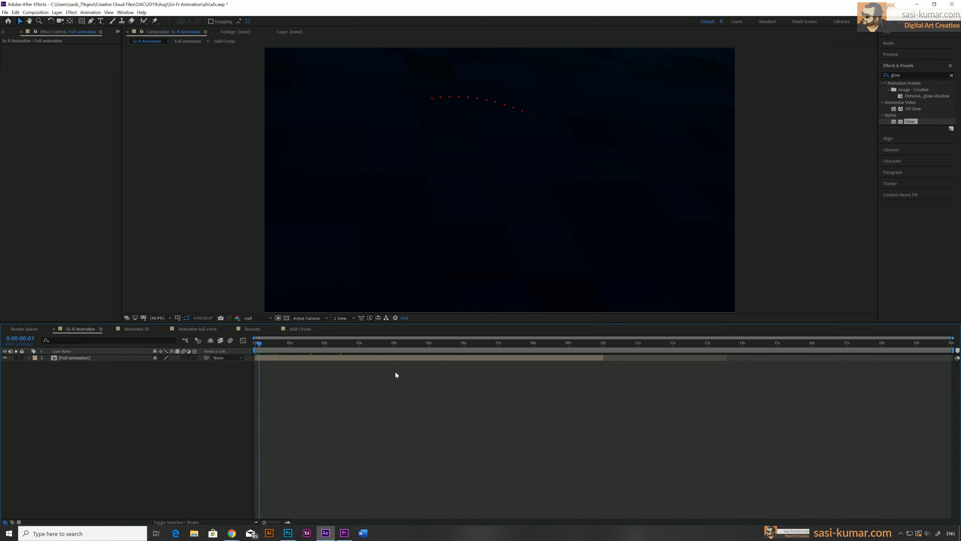
left_click(394, 358)
key("ctrl+d")
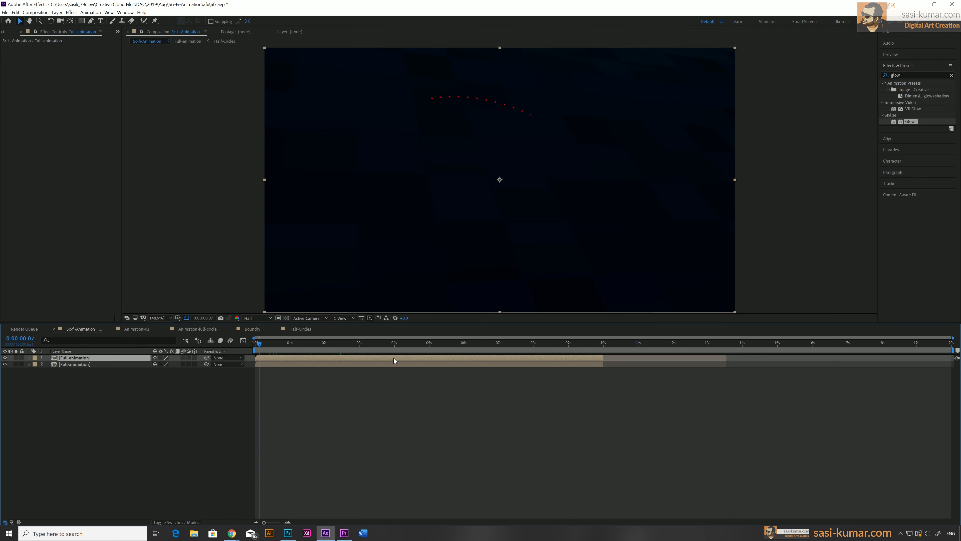
Apply Time-Reverse Layer to the top Full-animation duplicate
right_click(394, 357)
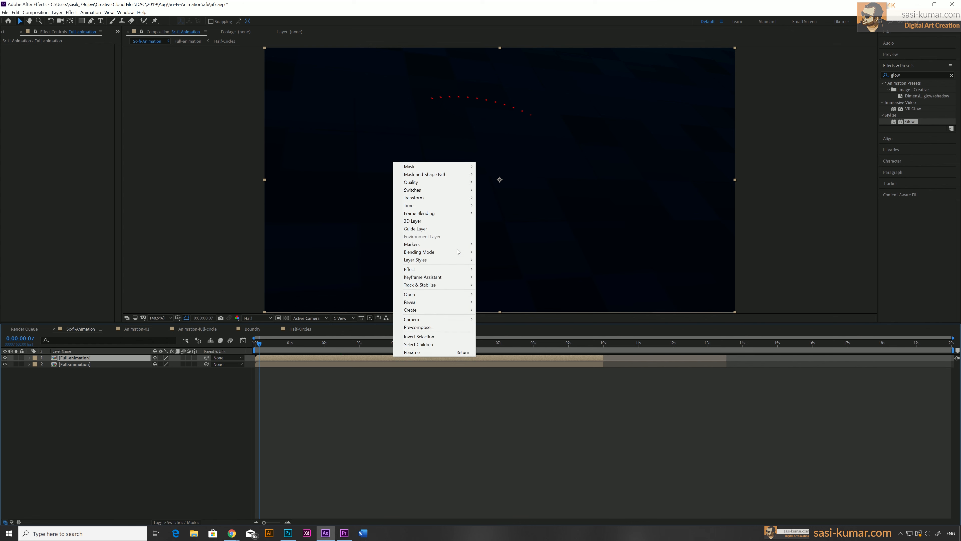
mouse_move(468, 208)
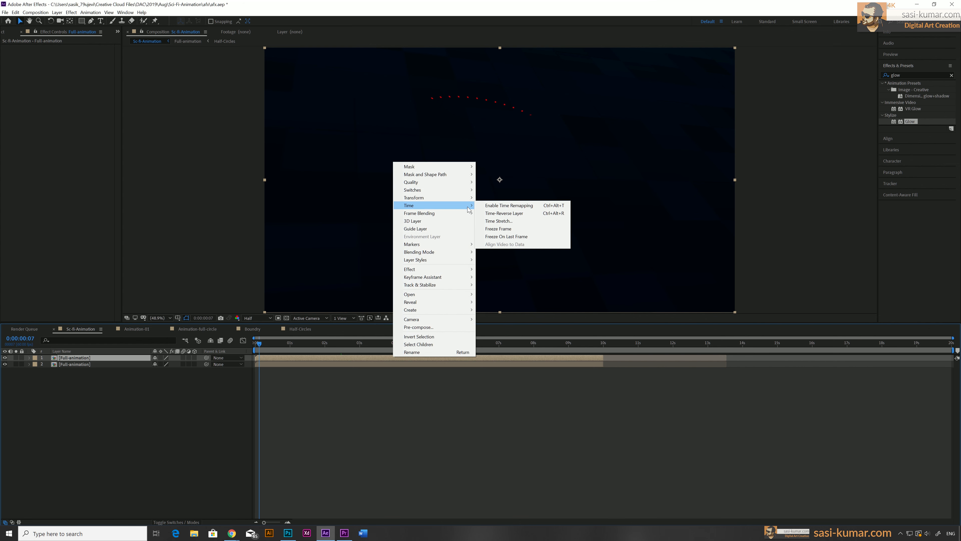
left_click(534, 214)
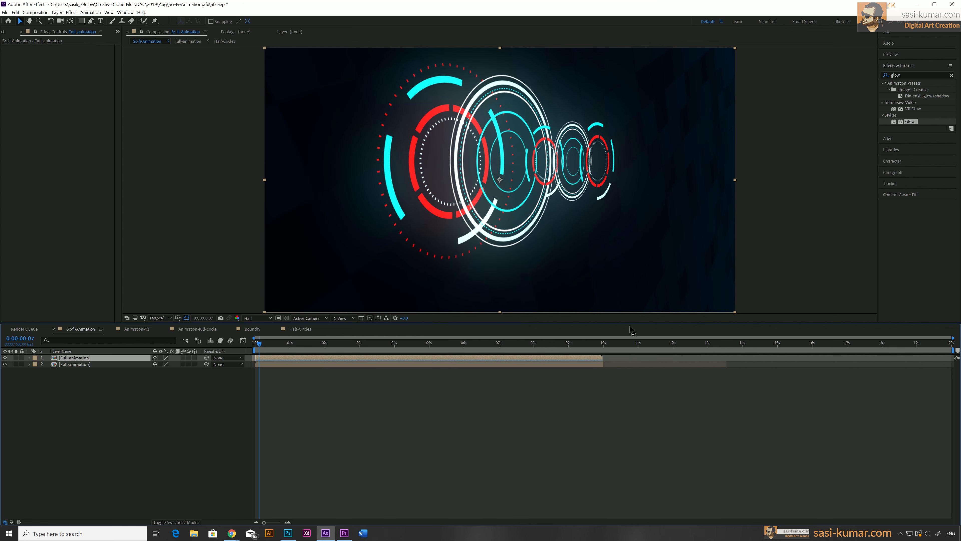
Slide the reversed layer so it starts where the original Full-animation layer ends, at 10 seconds
left_click_drag(264, 358, 914, 347)
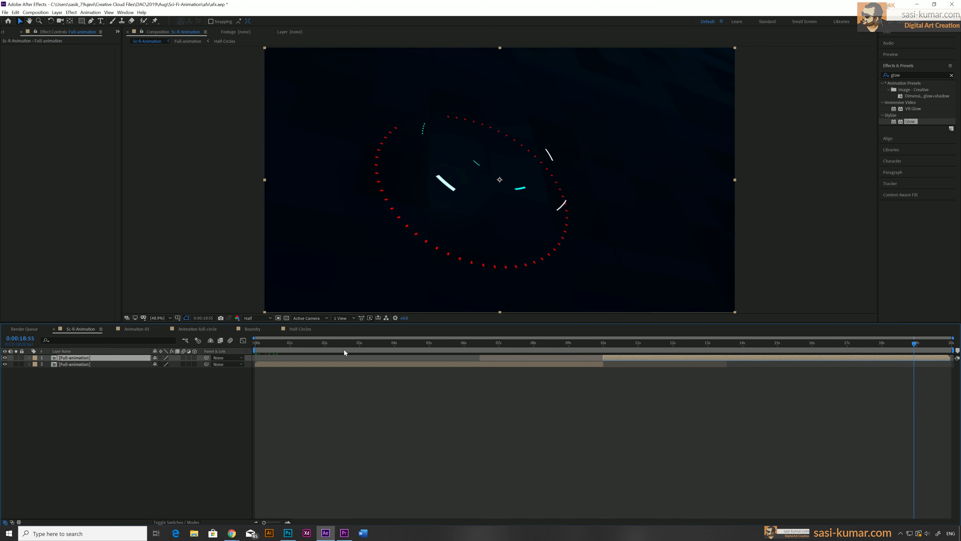
Return the playhead to the start and set the preview resolution to Quarter
mouse_move(268, 345)
left_mouse_down()
mouse_move(952, 345)
mouse_move(254, 345)
left_mouse_up()
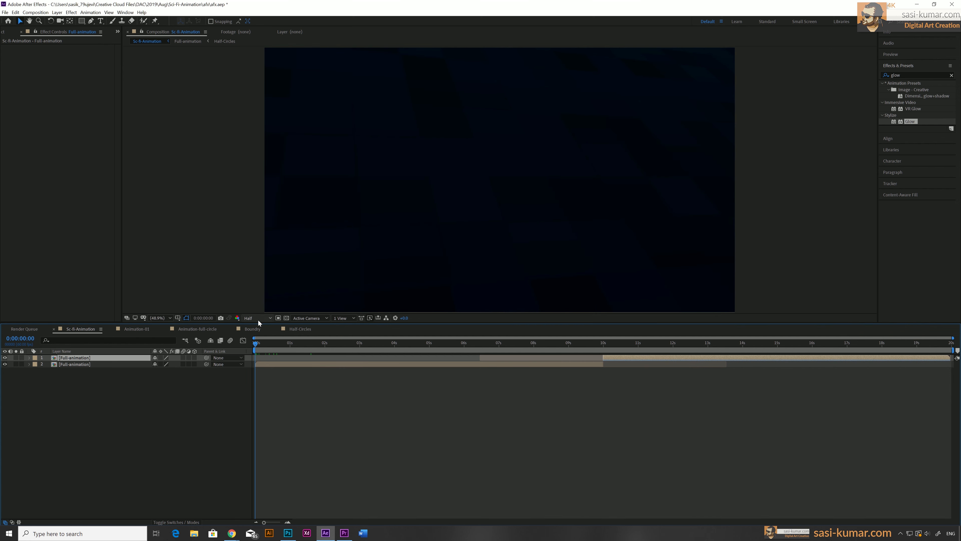
left_click(258, 320)
left_click(263, 361)
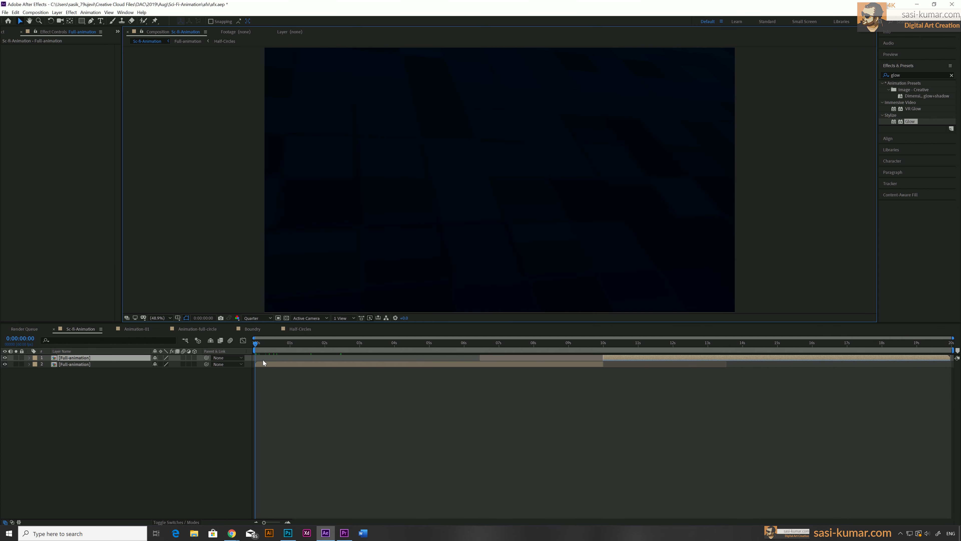